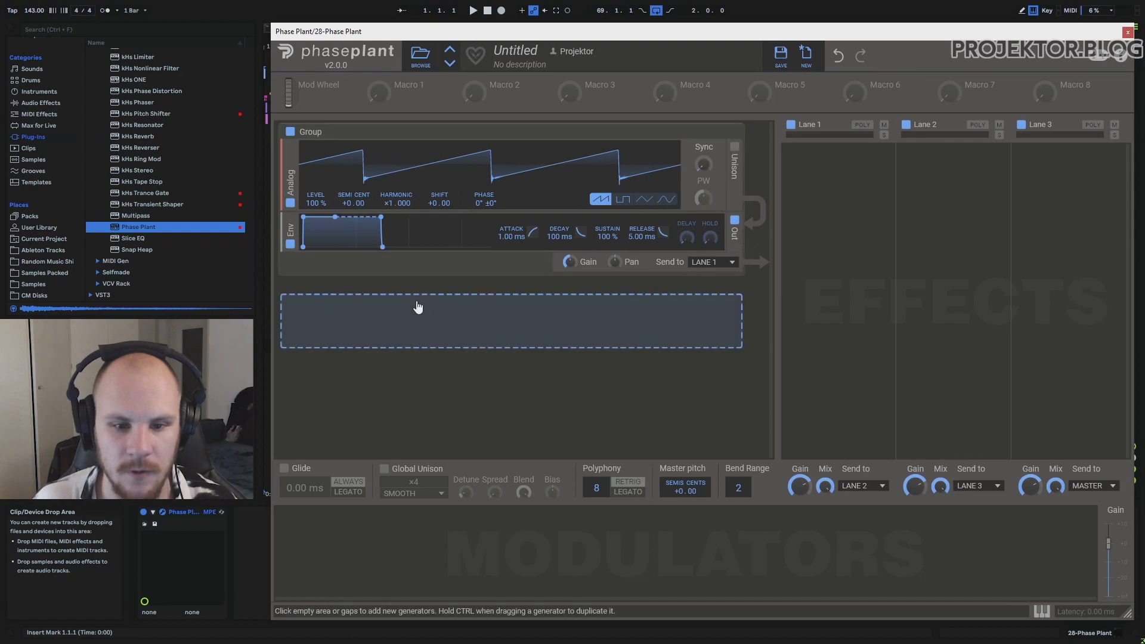
- Add a second Analog generator and move it into the existing group, directly below the first oscillator
left_click(453, 280)
left_click(473, 315)
left_click_drag(292, 305, 292, 233)
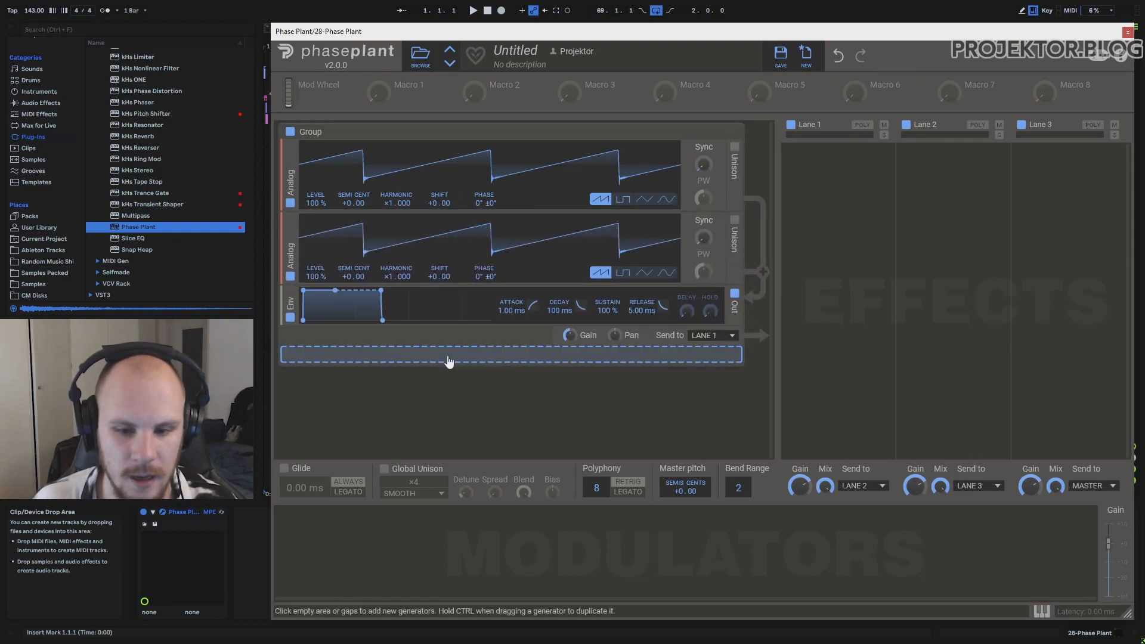
- Add a third Analog generator to the group above its envelope and insert a Filter after the first oscillator
left_click(450, 355)
left_click(470, 401)
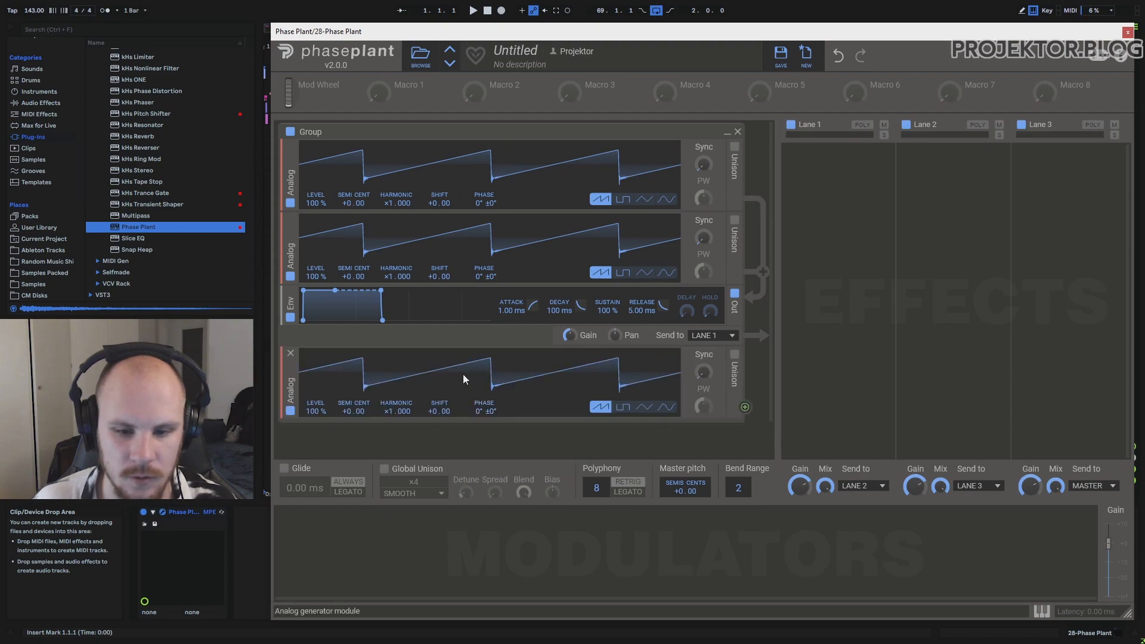
left_click_drag(290, 364, 292, 295)
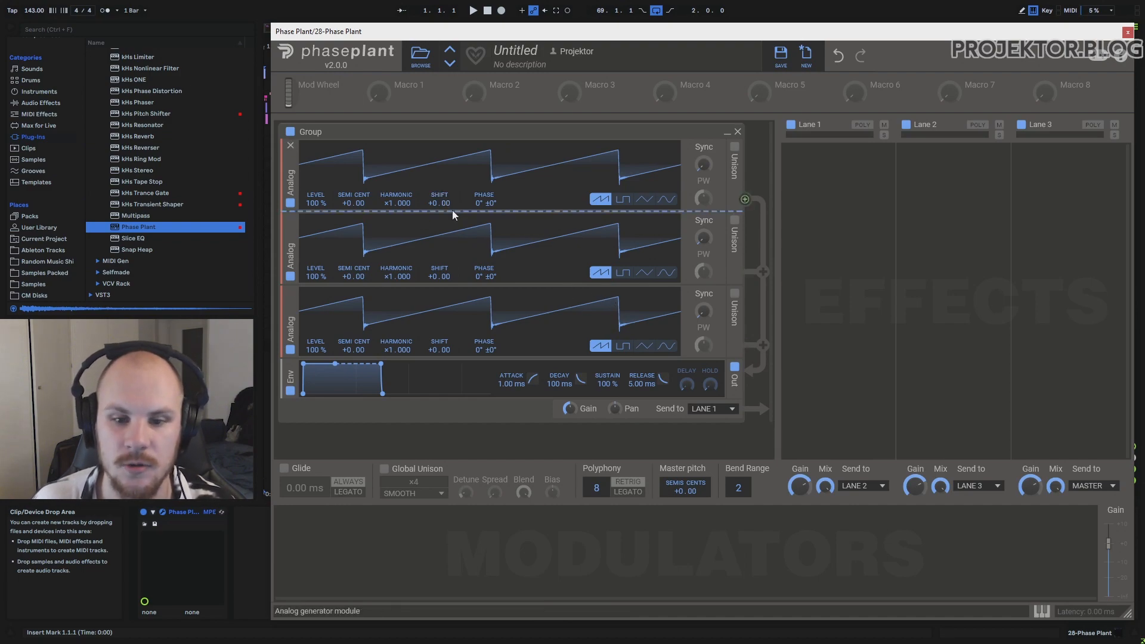
left_click(495, 211)
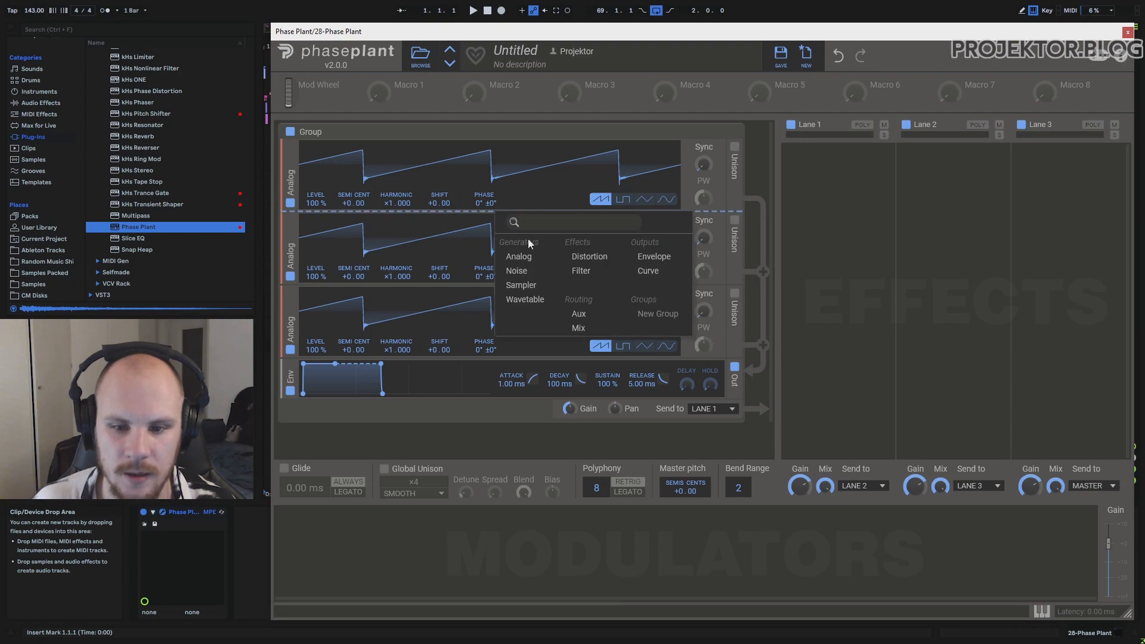
left_click(581, 270)
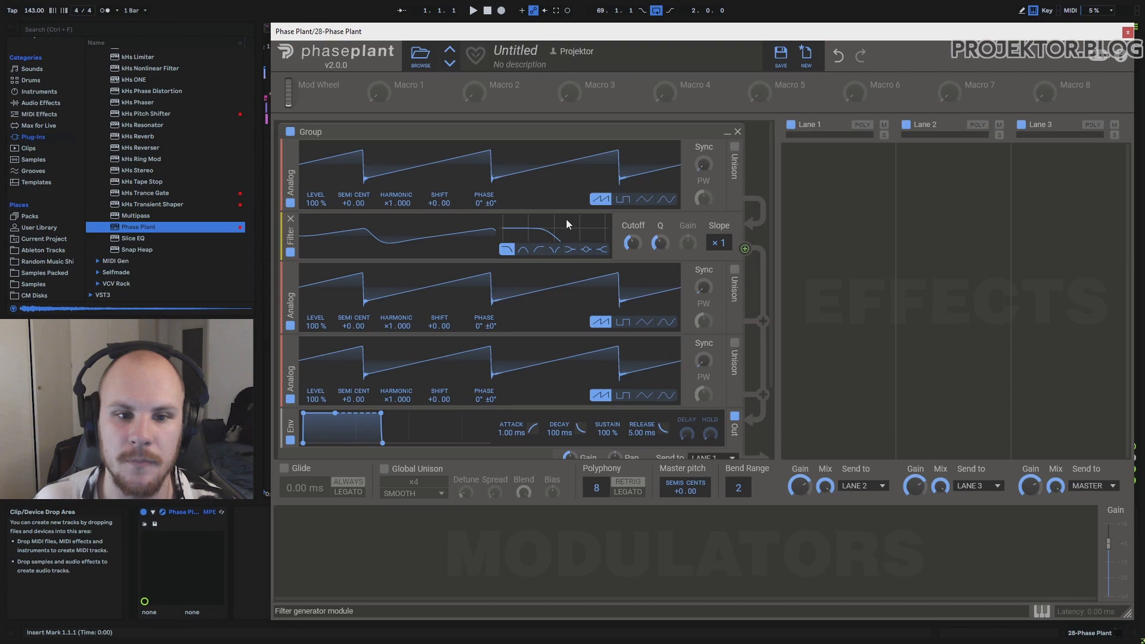
- Move a newly added Analog generator into the first group, delete its leftover group and reposition the generator higher up
scroll(591, 202, "down", 3)
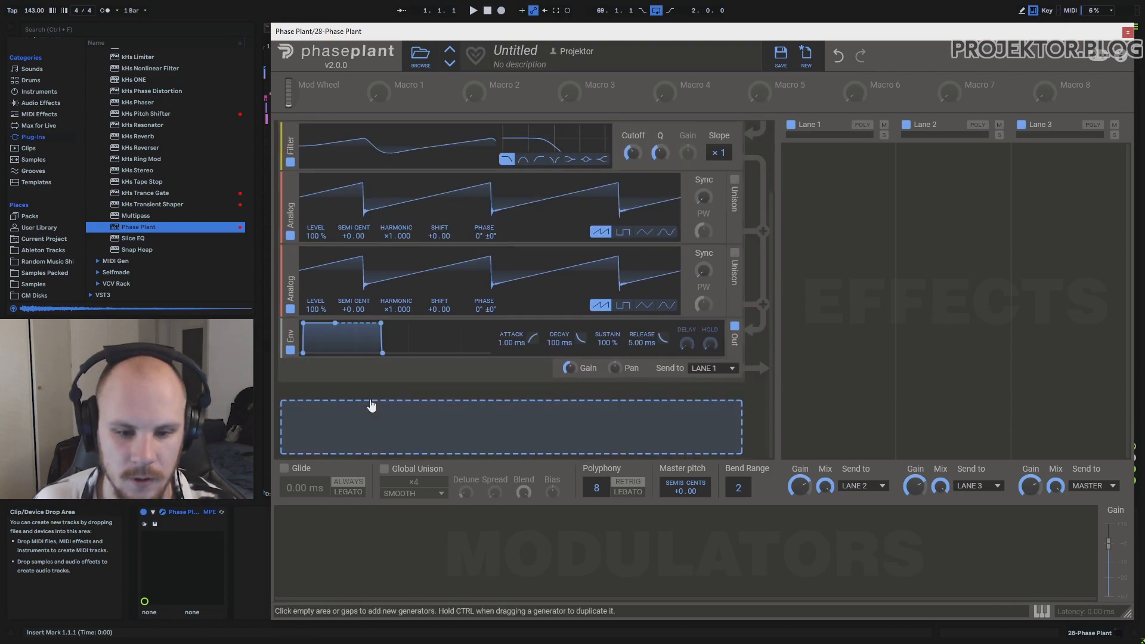
left_click(371, 405)
left_click(373, 420)
scroll(302, 409, "down", 3)
left_click_drag(288, 351, 323, 272)
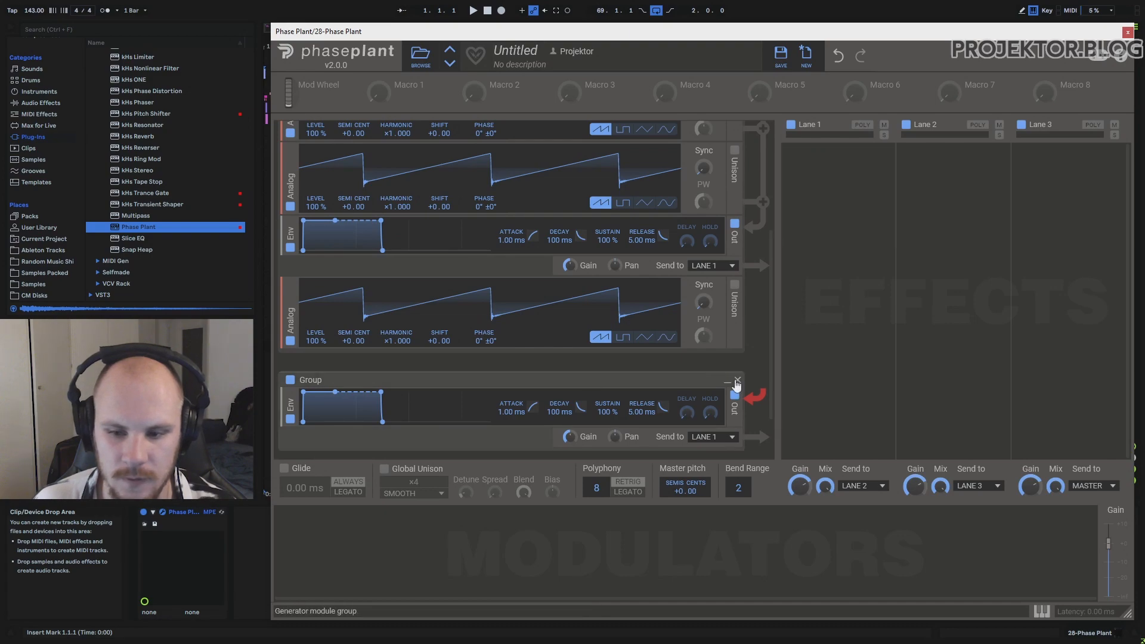
left_click(737, 382)
left_click_drag(287, 406, 309, 197)
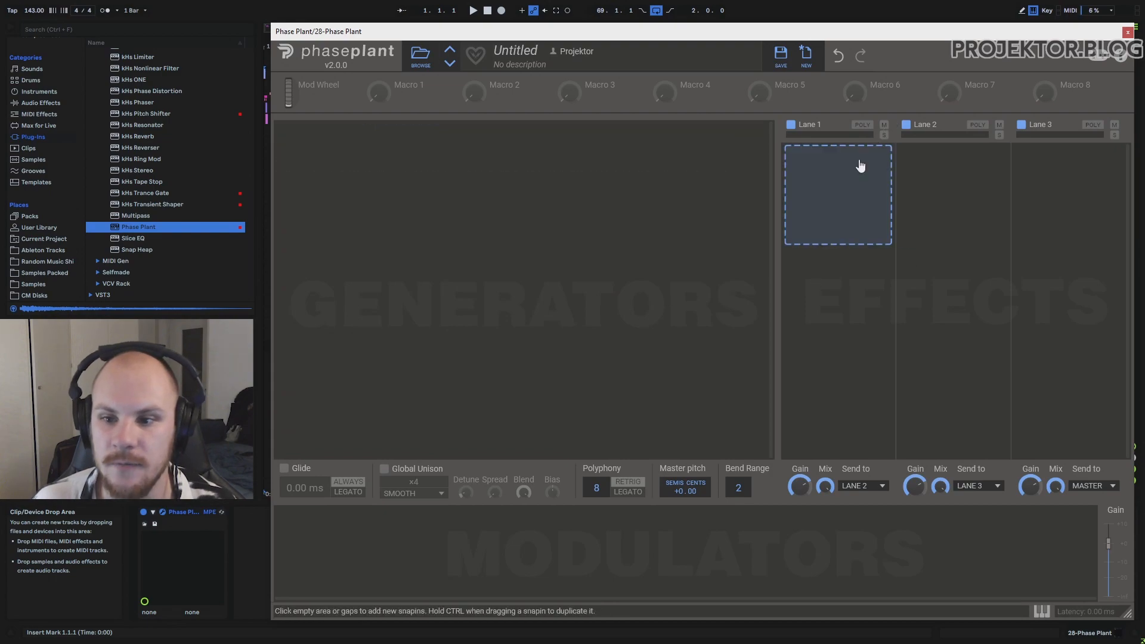
- Add a Bitcrush effect to Lane 1 and insert a Frequency Shifter above it
left_click(859, 164)
left_click(816, 222)
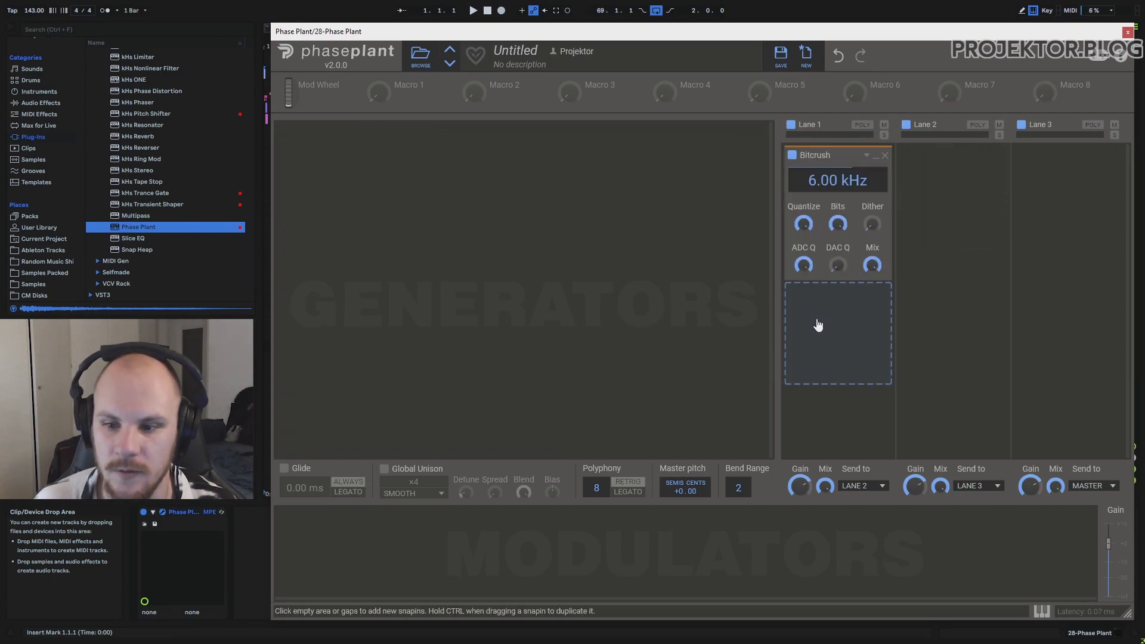
left_click(841, 147)
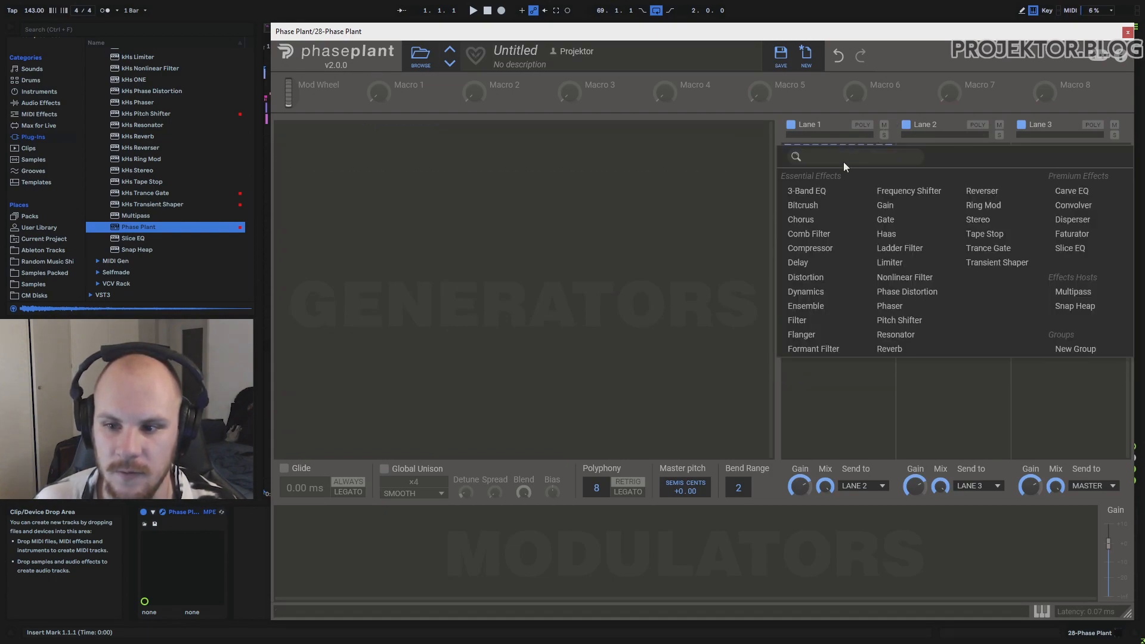
left_click(919, 192)
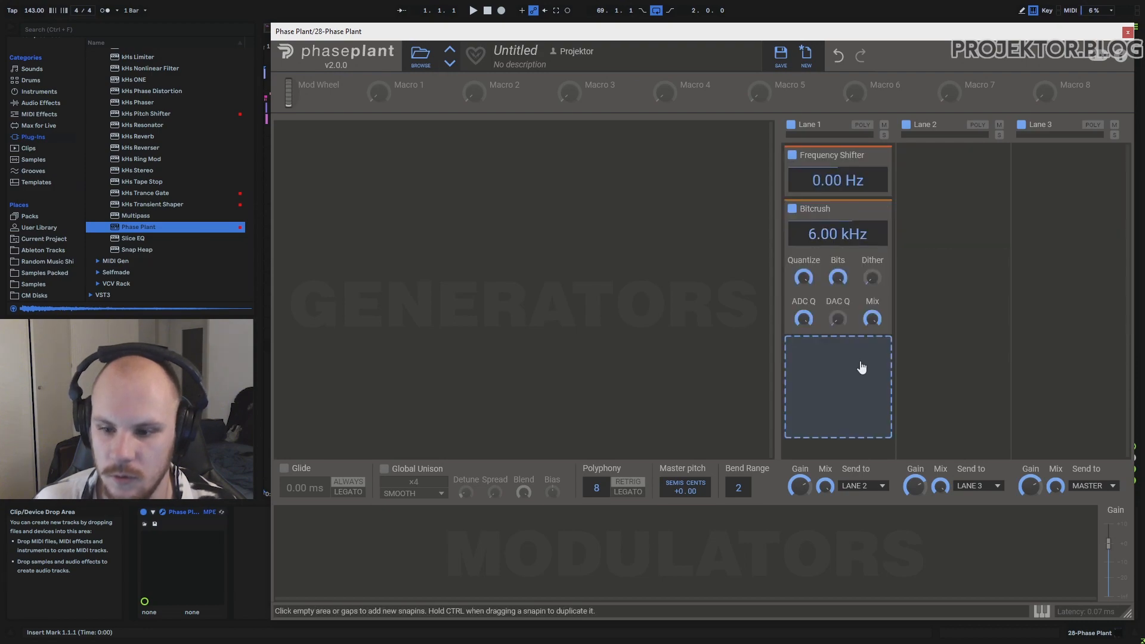
- Add another effect below Bitcrush and move it to the start of the Lane 1 chain
left_click(861, 367)
left_click(897, 412)
left_click_drag(830, 347, 826, 152)
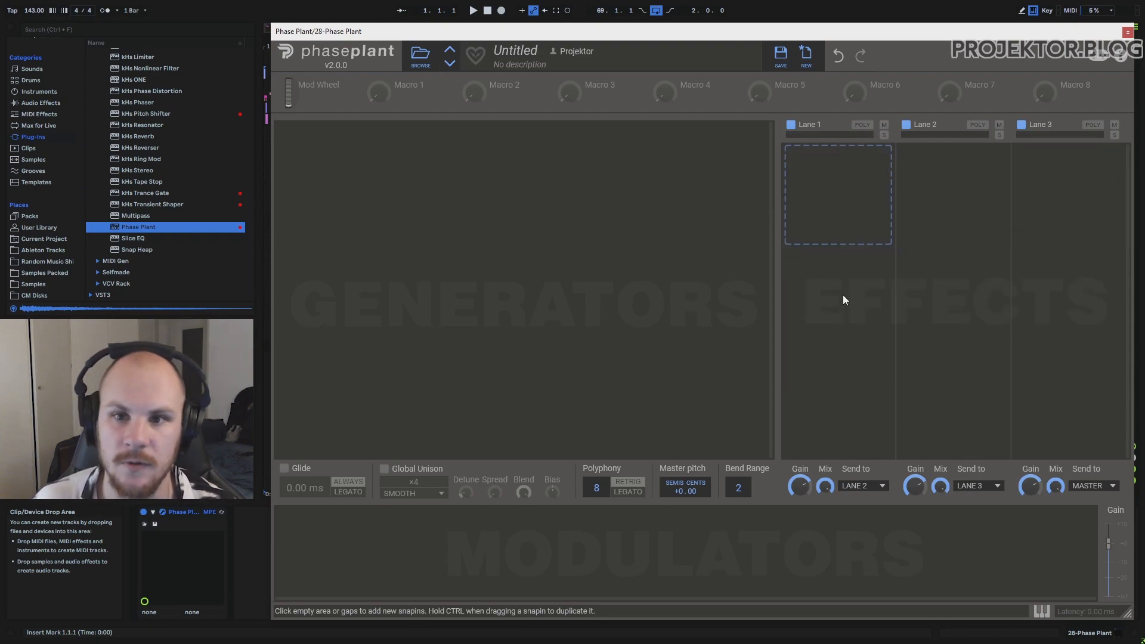
- Create an effects group in Lane 1 containing a Gain followed by a Compressor
left_click(833, 184)
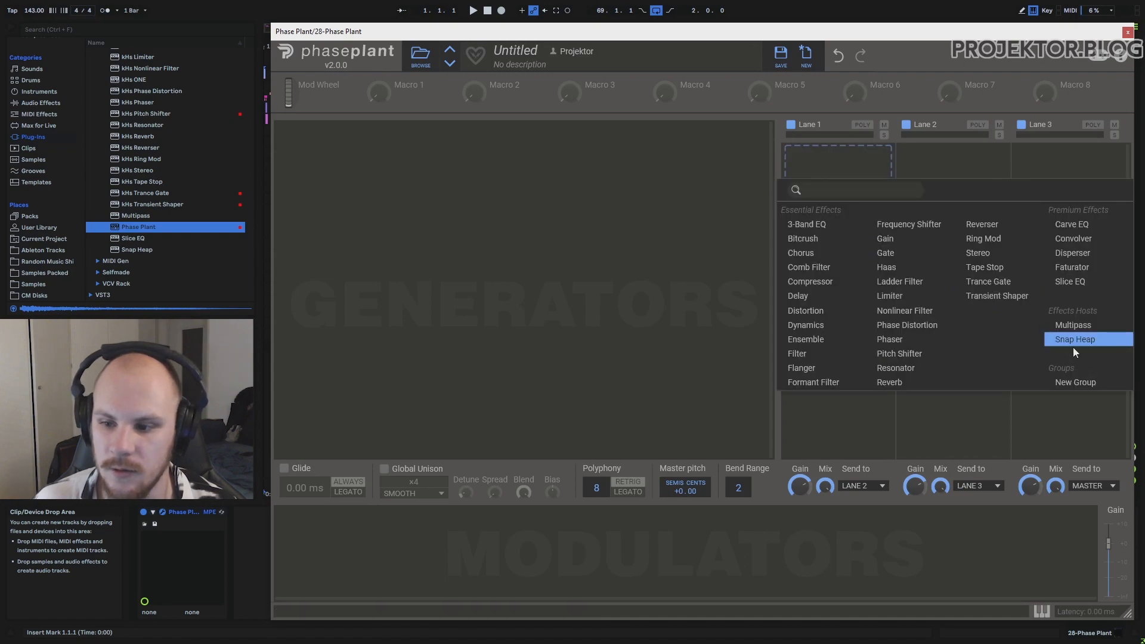
left_click(1073, 378)
left_click(834, 170)
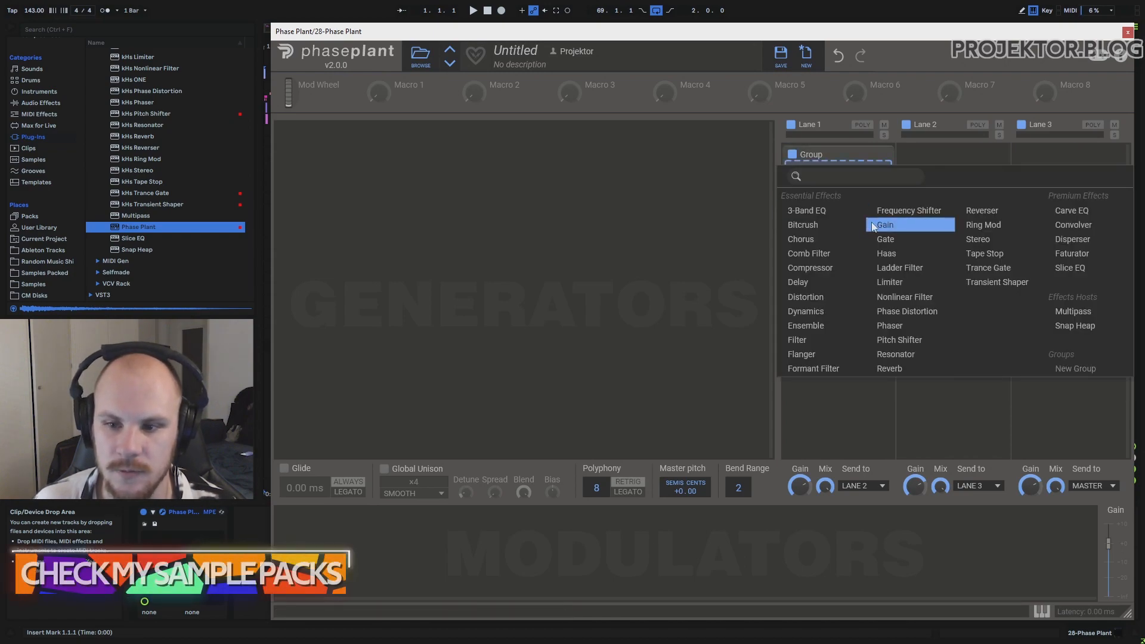
left_click(879, 224)
left_click(823, 237)
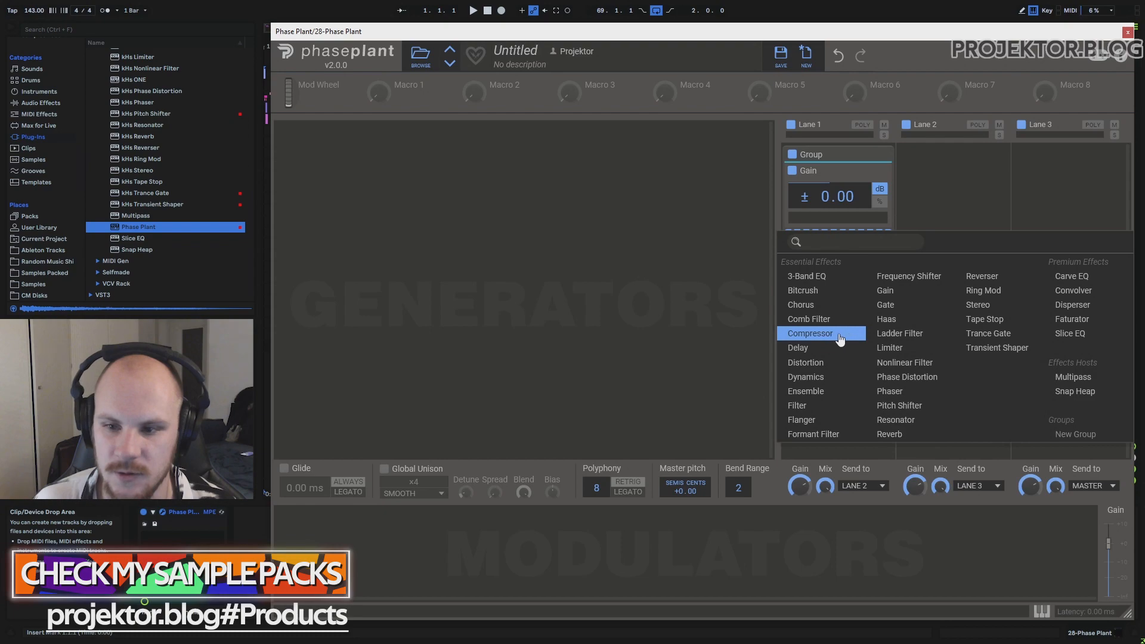
left_click(814, 329)
- Copy the Lane 1 effects group to Lane 2 and move the original to Lane 3
left_click_drag(822, 153, 985, 229)
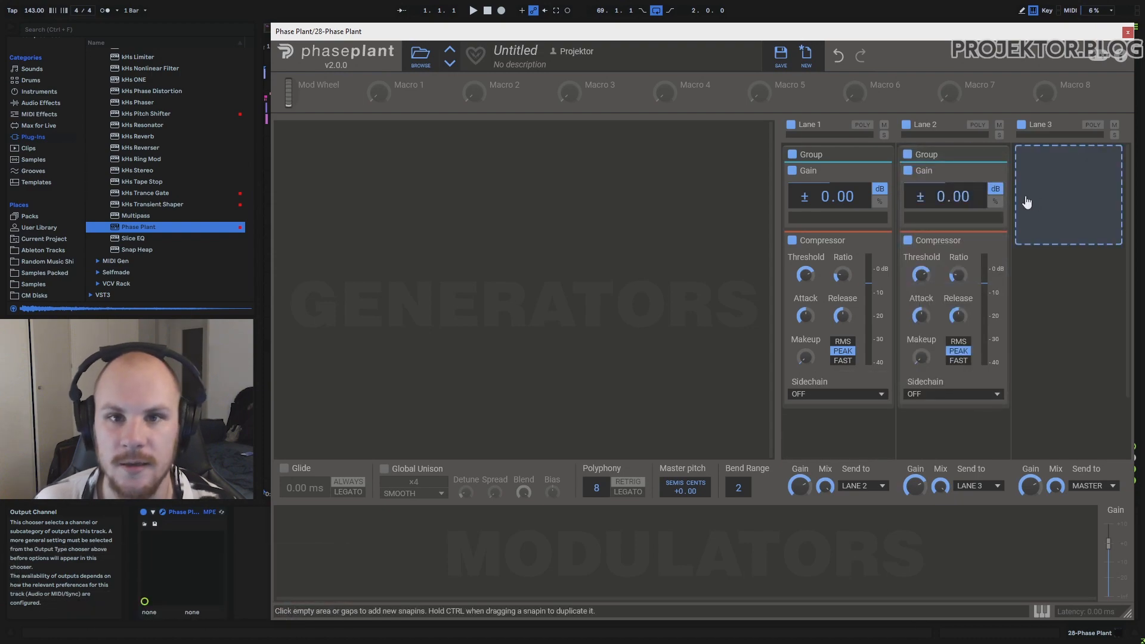
left_click_drag(811, 153, 1067, 179)
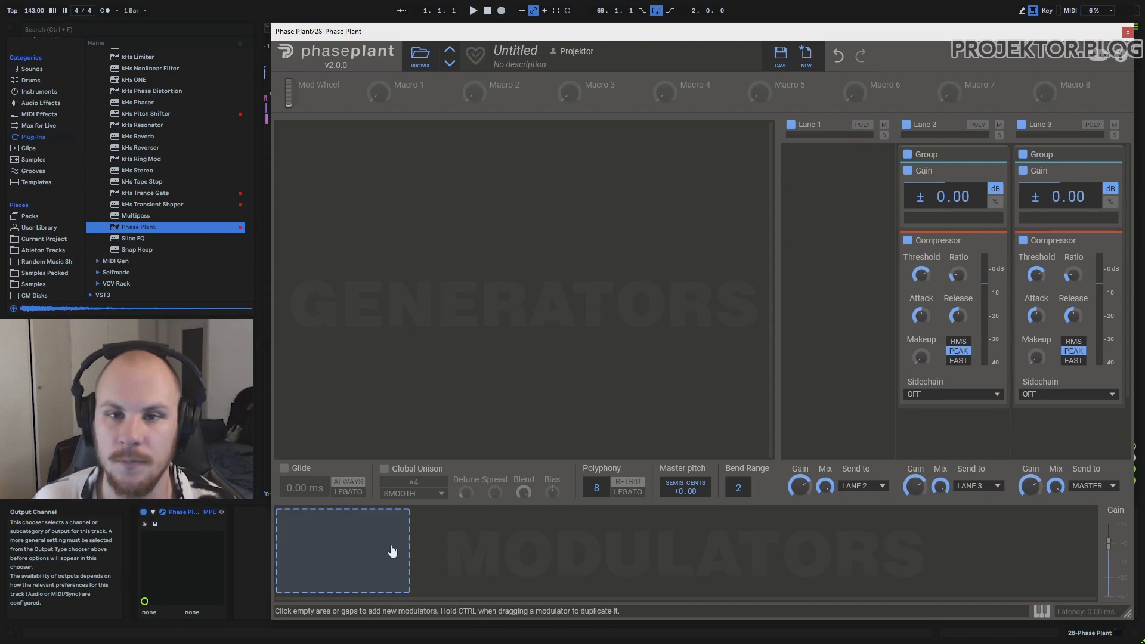
- Create a modulator group and add a Curve modulator inside it
left_click(392, 550)
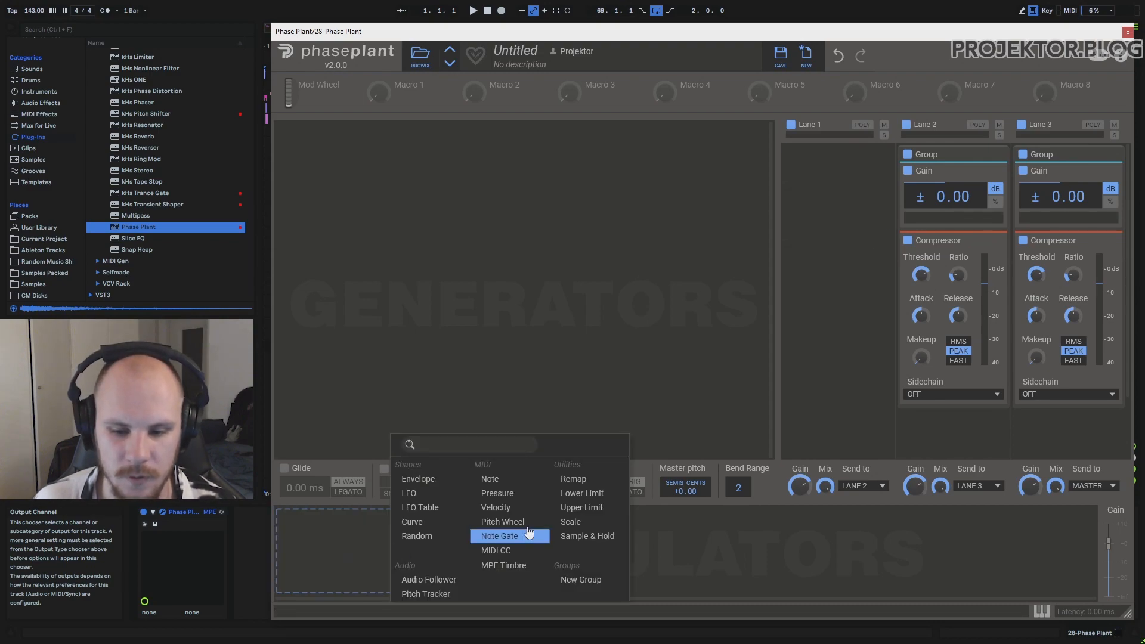
left_click(588, 584)
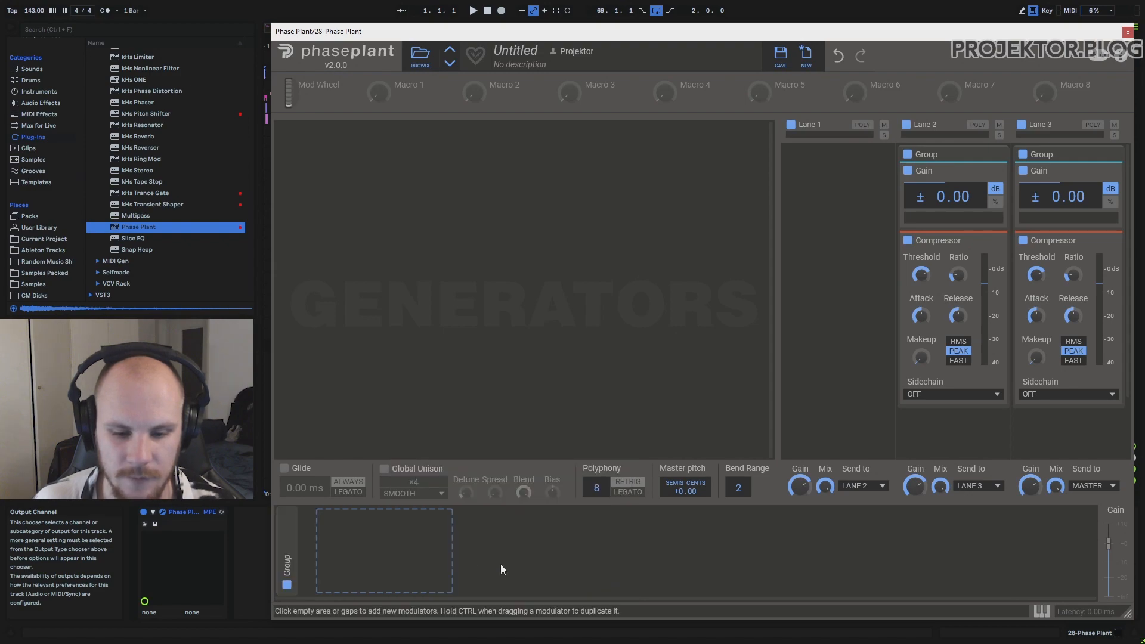
left_click(302, 550)
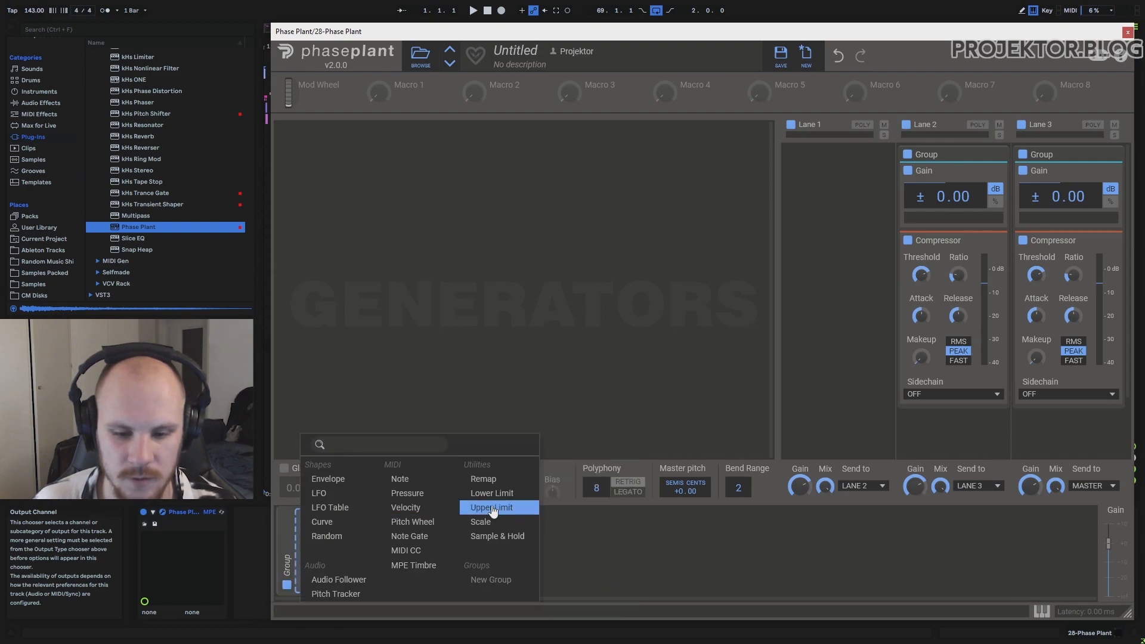
left_click(343, 523)
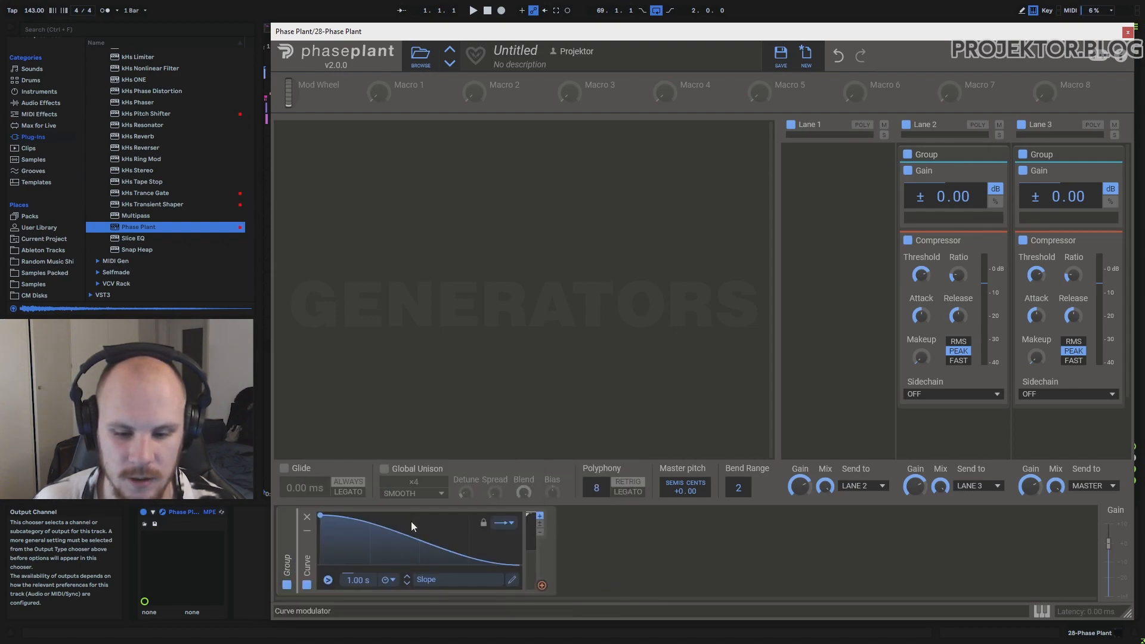
- Add Remap, Lower Limit and Upper Limit modulators after the Curve inside the group
left_click(541, 585)
left_click(743, 487)
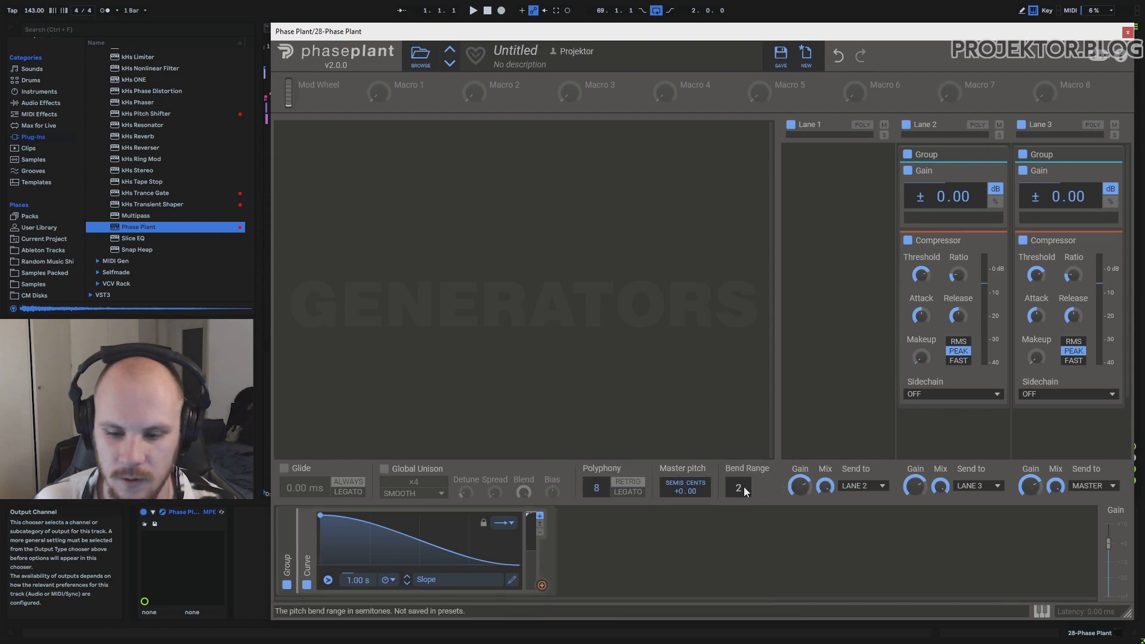
left_click(712, 546)
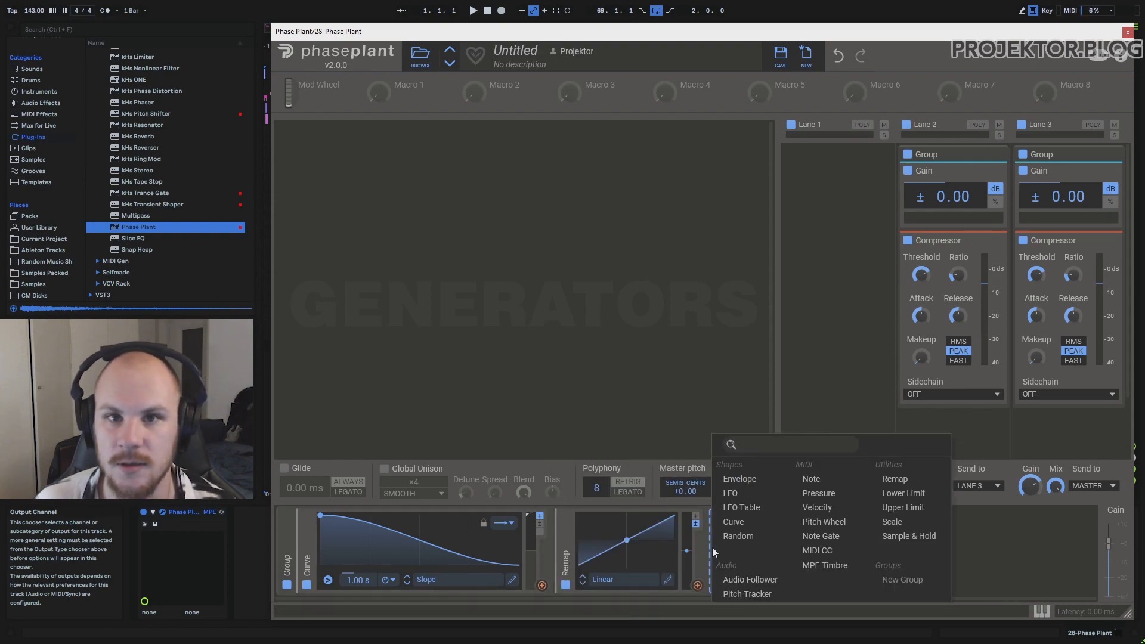
left_click(928, 498)
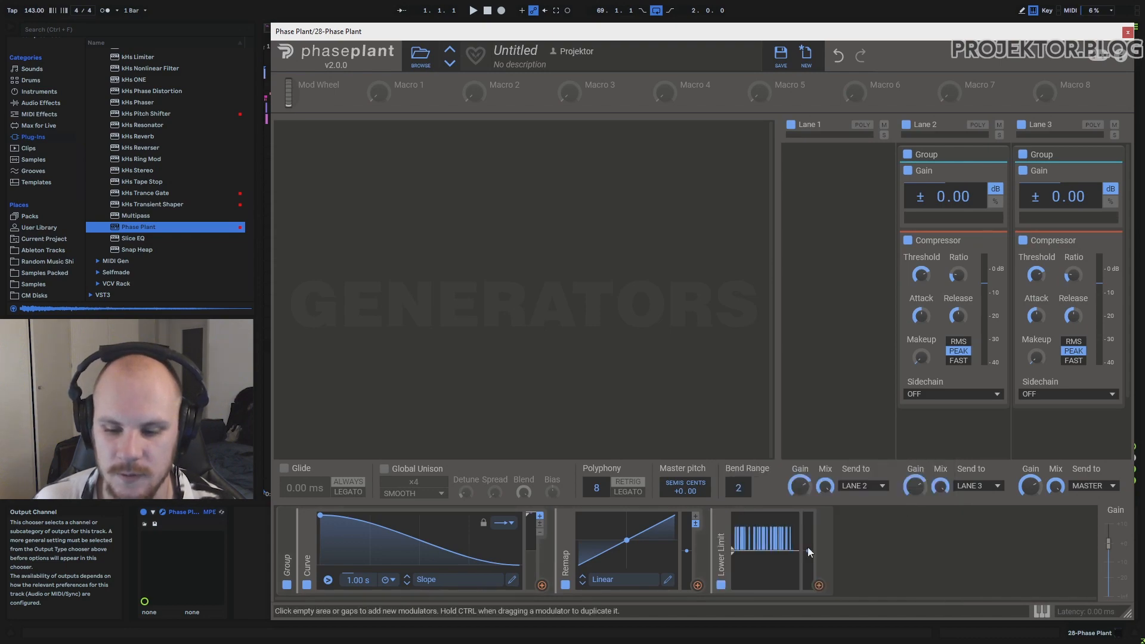
left_click(838, 547)
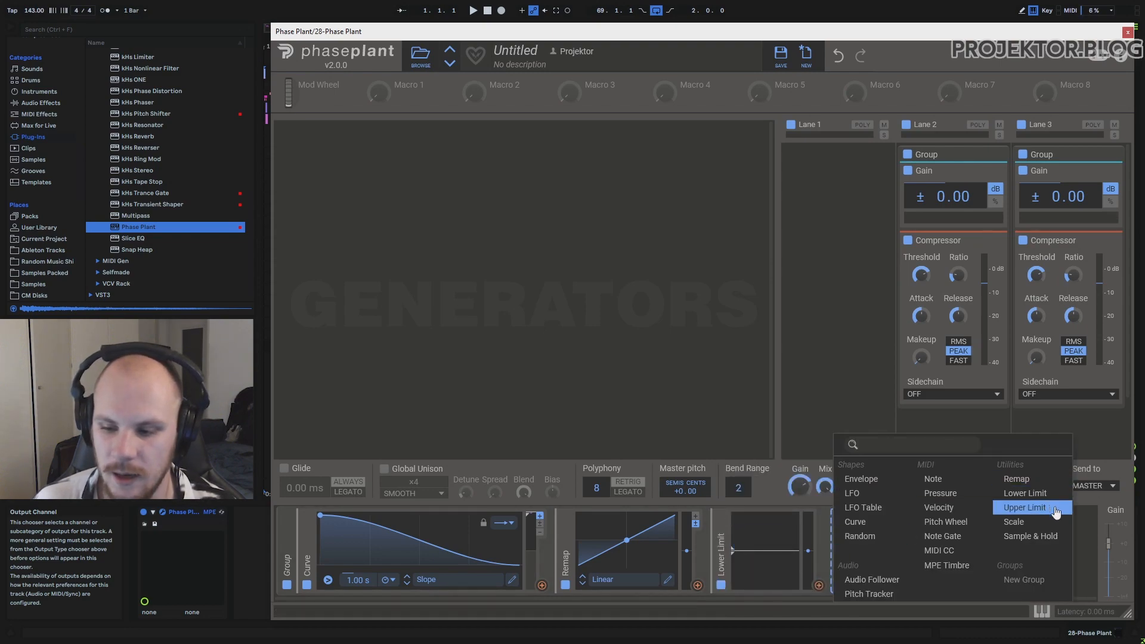
left_click(1050, 511)
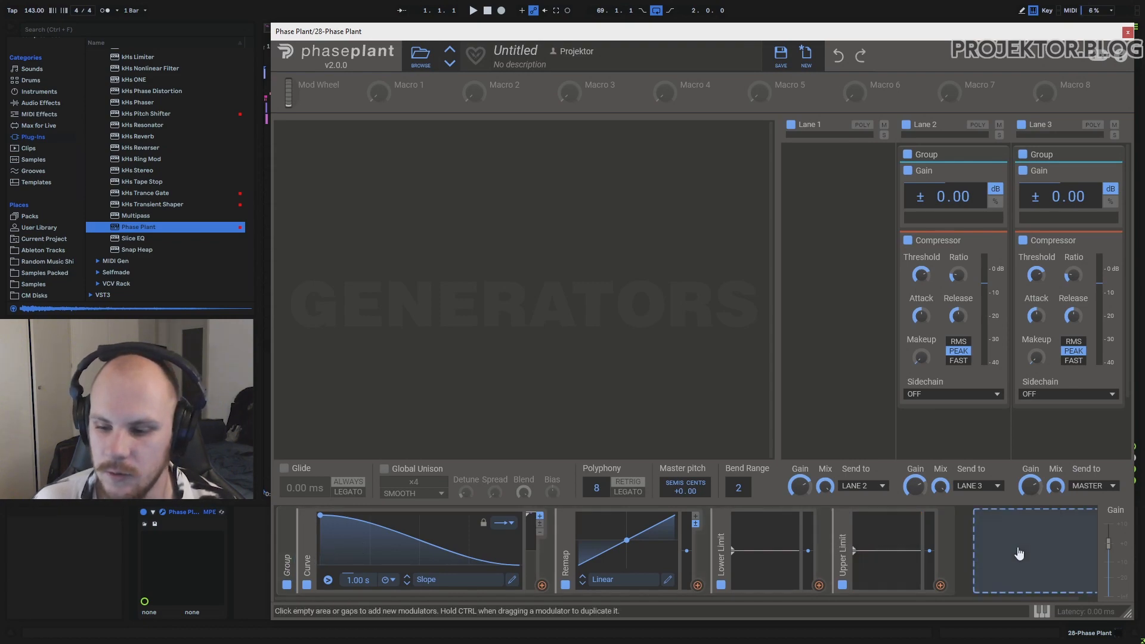
- Add a Note Gate modulator outside the group and move it in front of the group
left_click(1007, 546)
left_click(1006, 537)
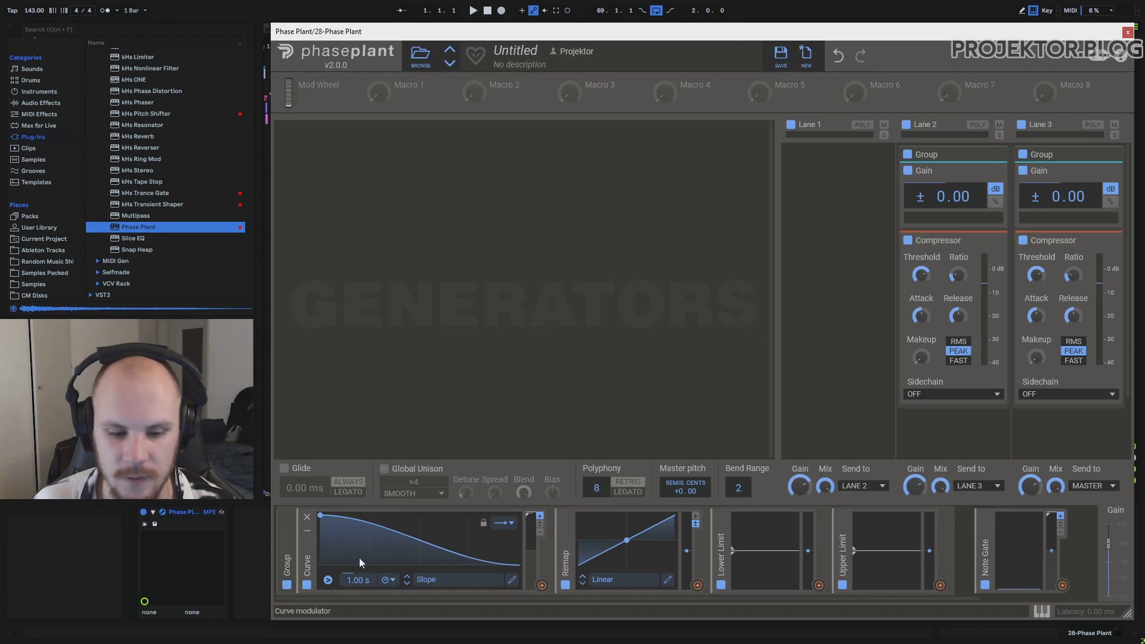
left_click_drag(985, 557, 276, 555)
- Duplicate the modulator group to the end of the row, and collapse both groups and the Note Gate
left_click_drag(411, 554, 1095, 554)
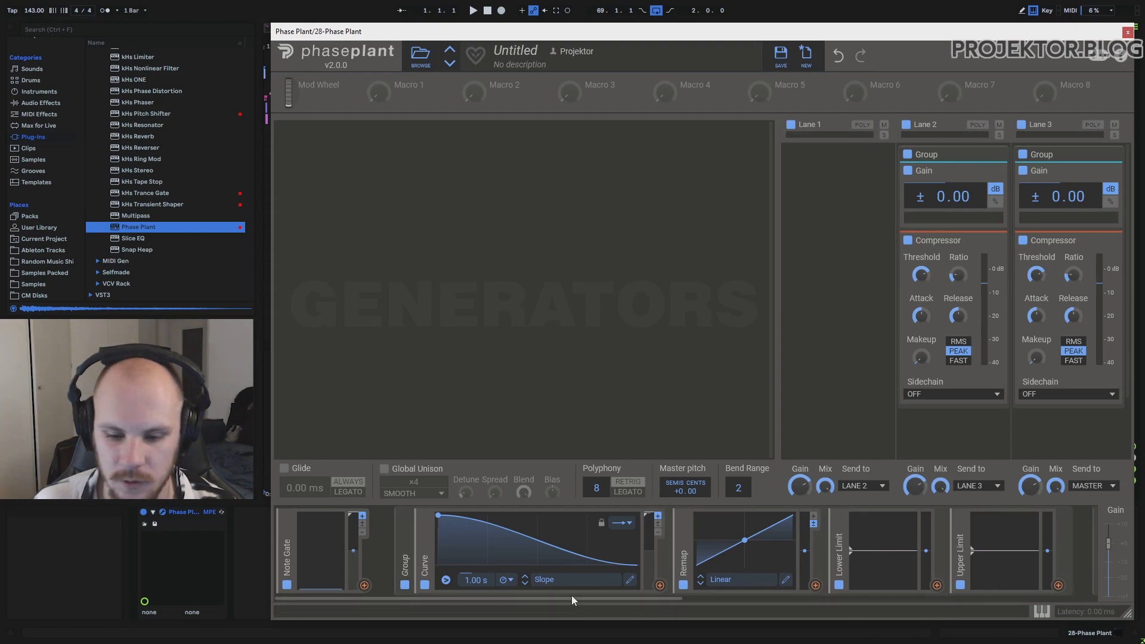
left_click_drag(571, 596, 459, 599)
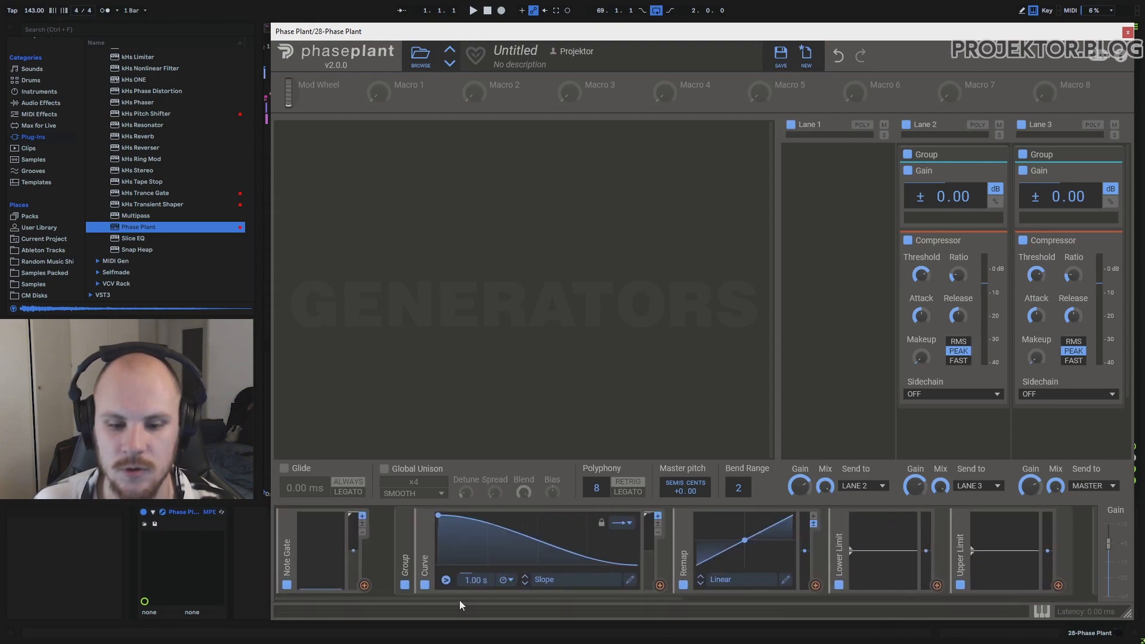
left_click(405, 531)
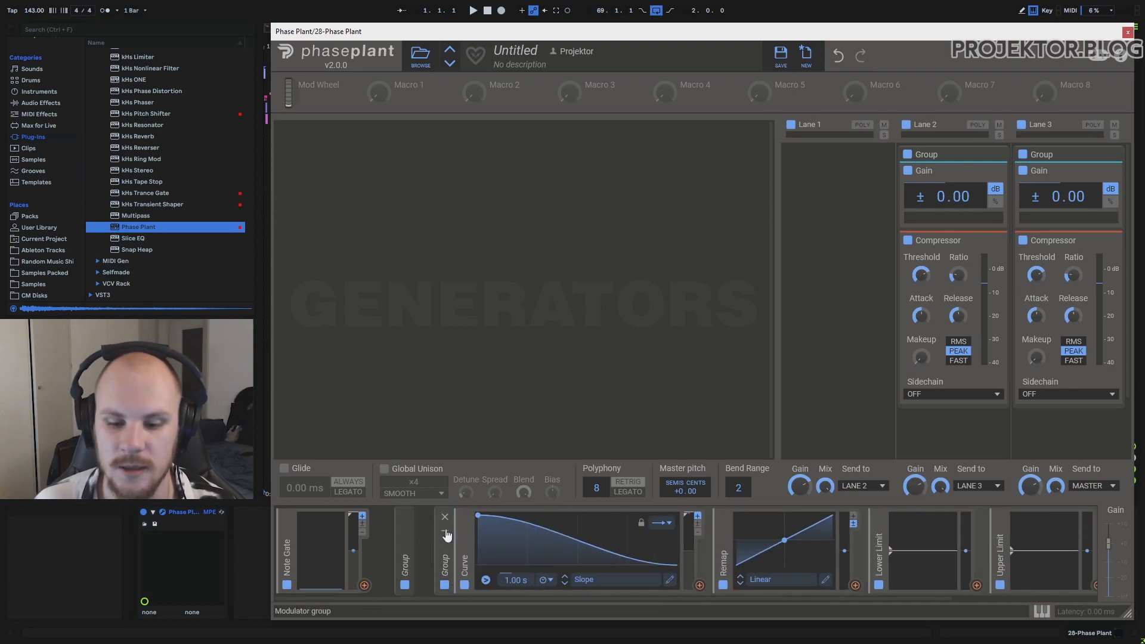
left_click(445, 532)
left_click(287, 533)
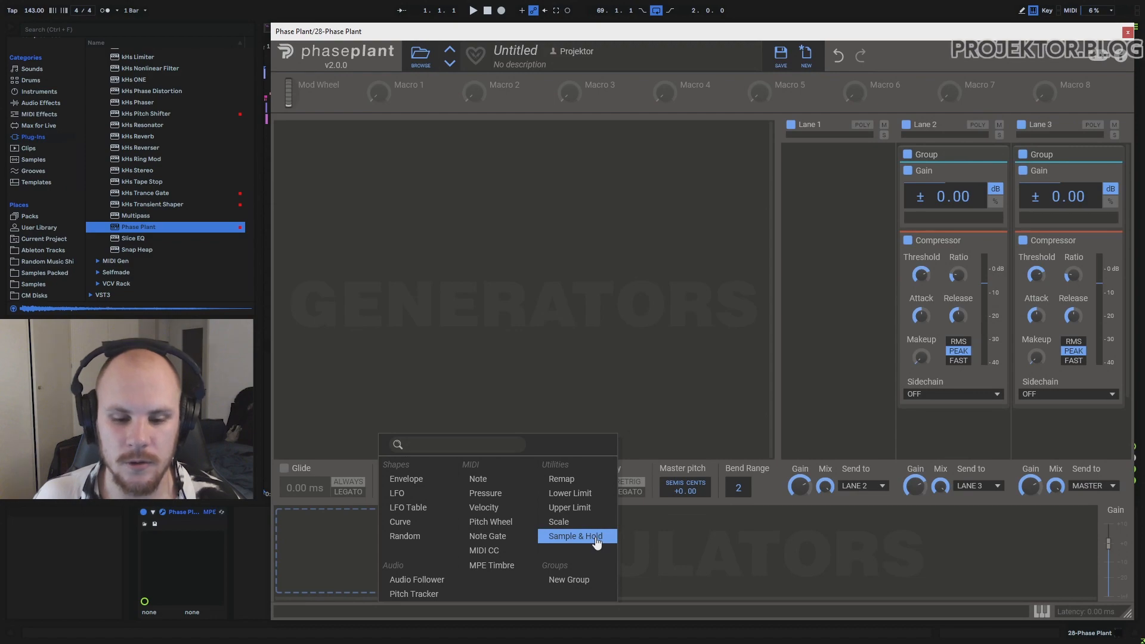
- Add an LFO Table modulator and a Wavetable generator
left_click(414, 508)
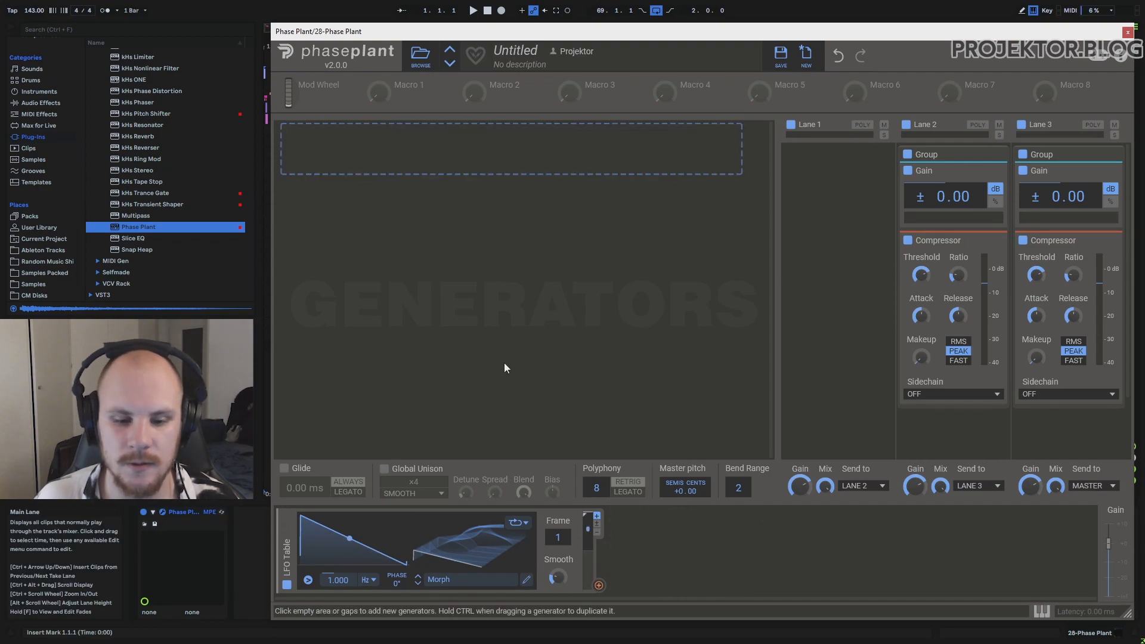
left_click(516, 155)
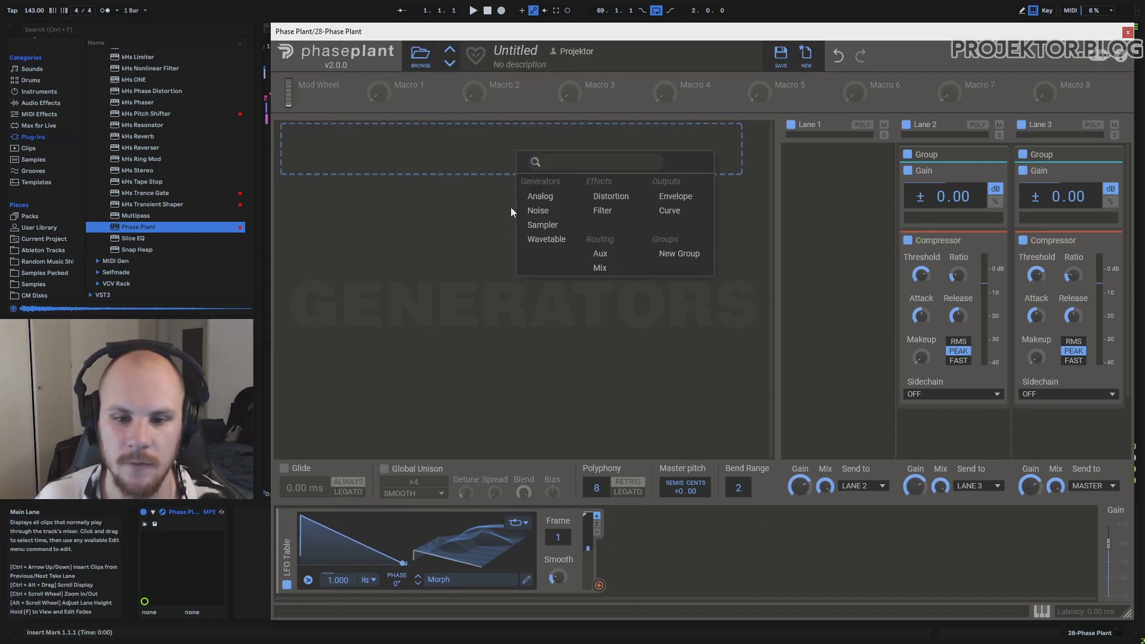
left_click(561, 241)
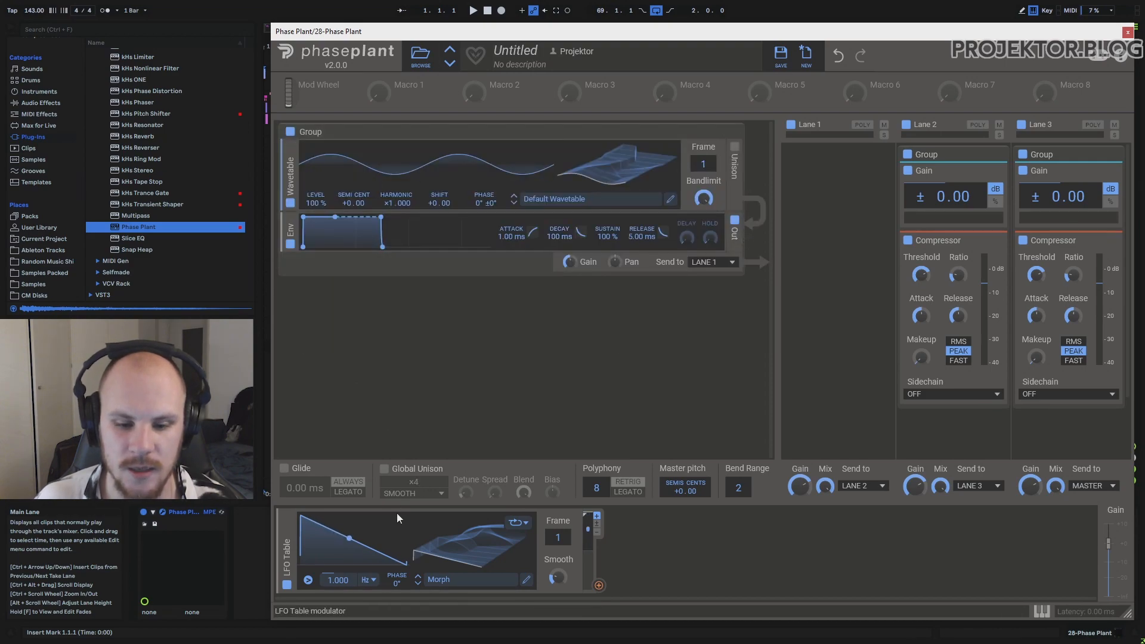
- Load the Complex FM 2 table into the LFO Table and route its output to the Wavetable generator's Frame
left_click(458, 581)
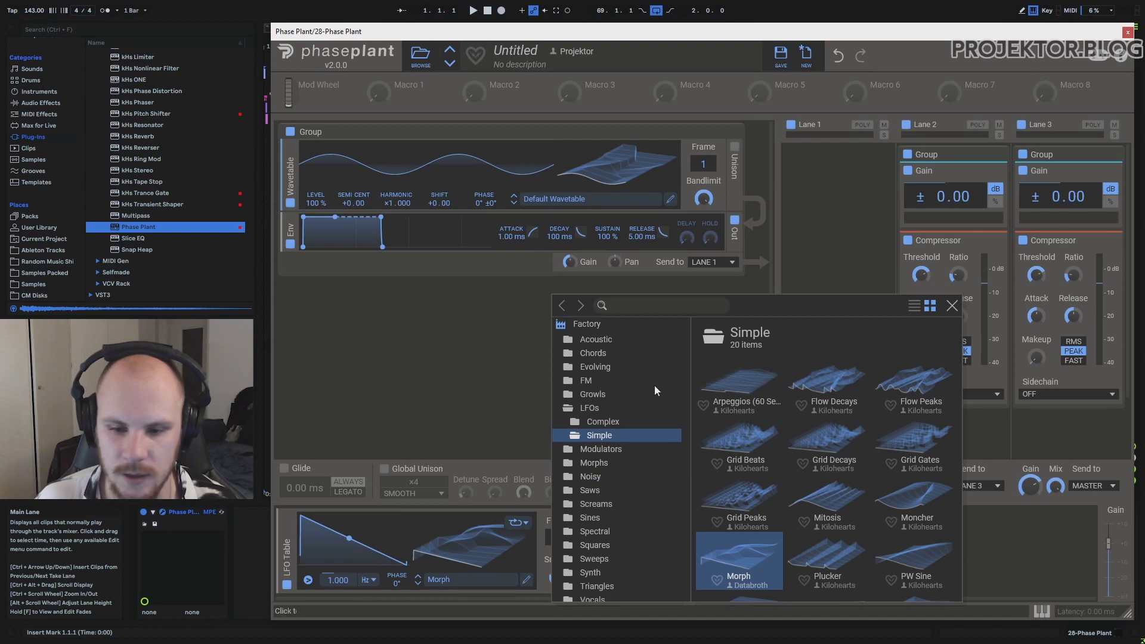
left_click(586, 381)
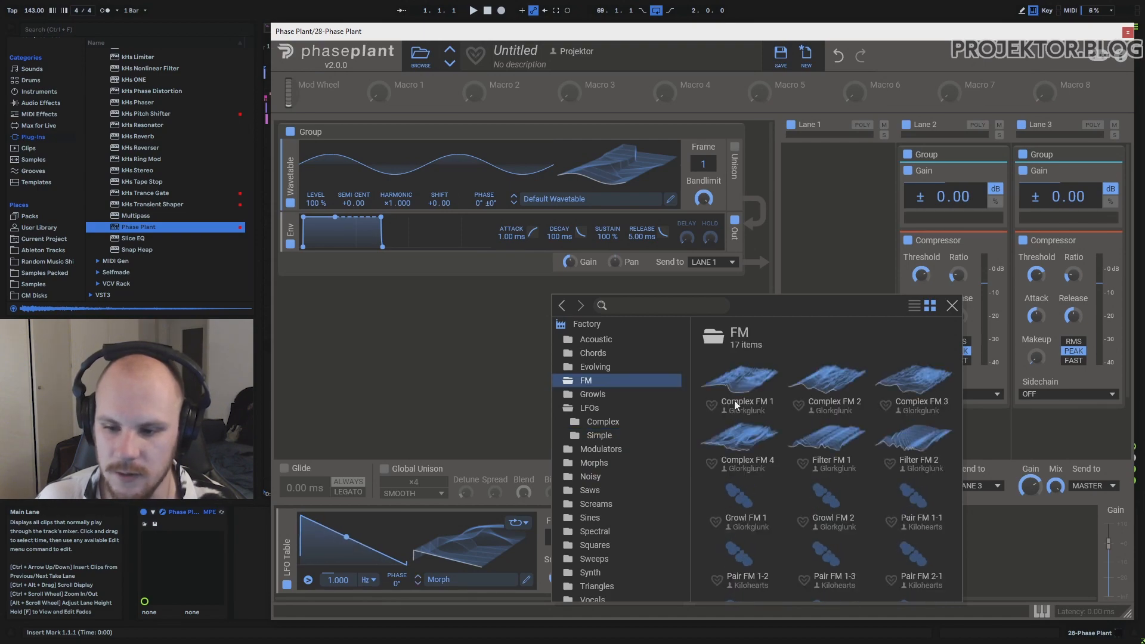
double_click(836, 368)
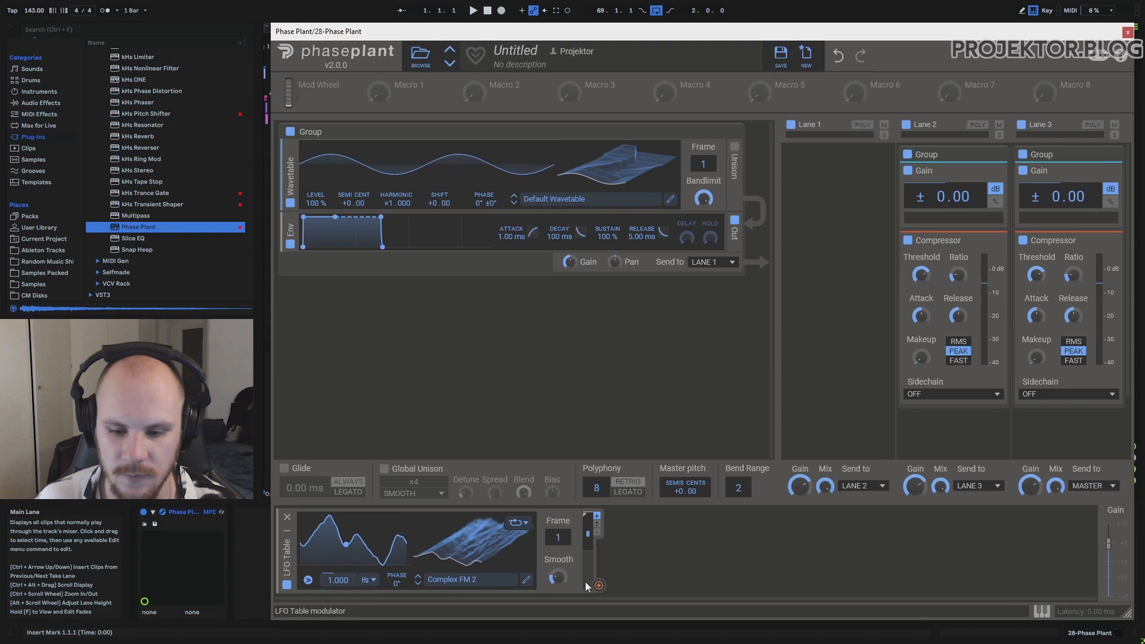
left_click_drag(600, 585, 704, 171)
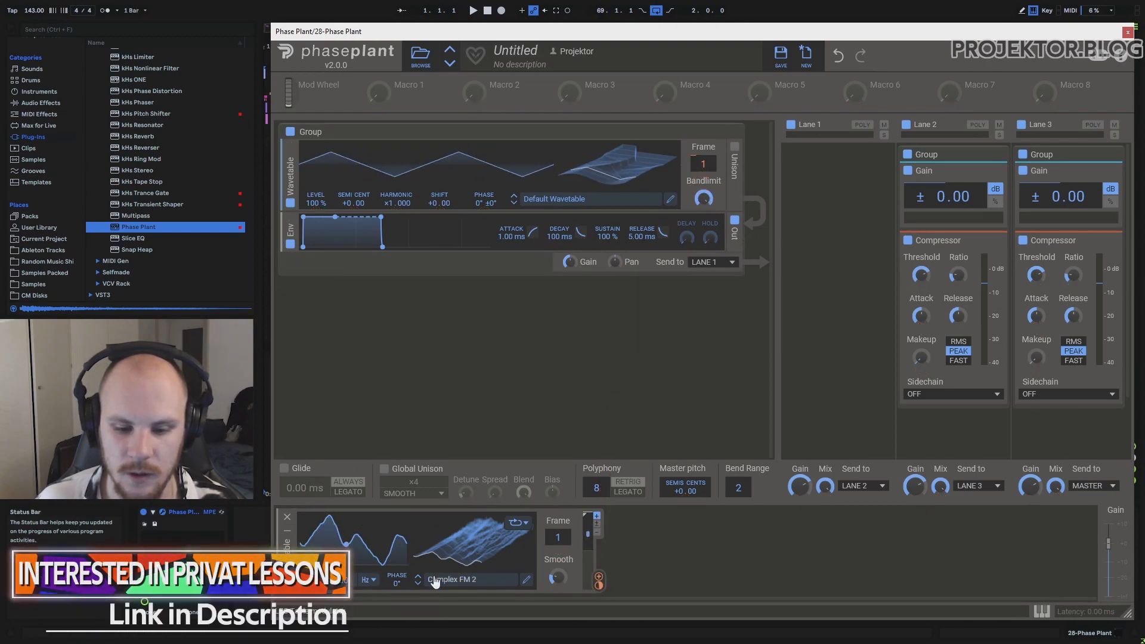
- Set the LFO Table's frame to 198, its rate to 0.000 Hz and its phase to 61°
left_click_drag(559, 538, 560, 420)
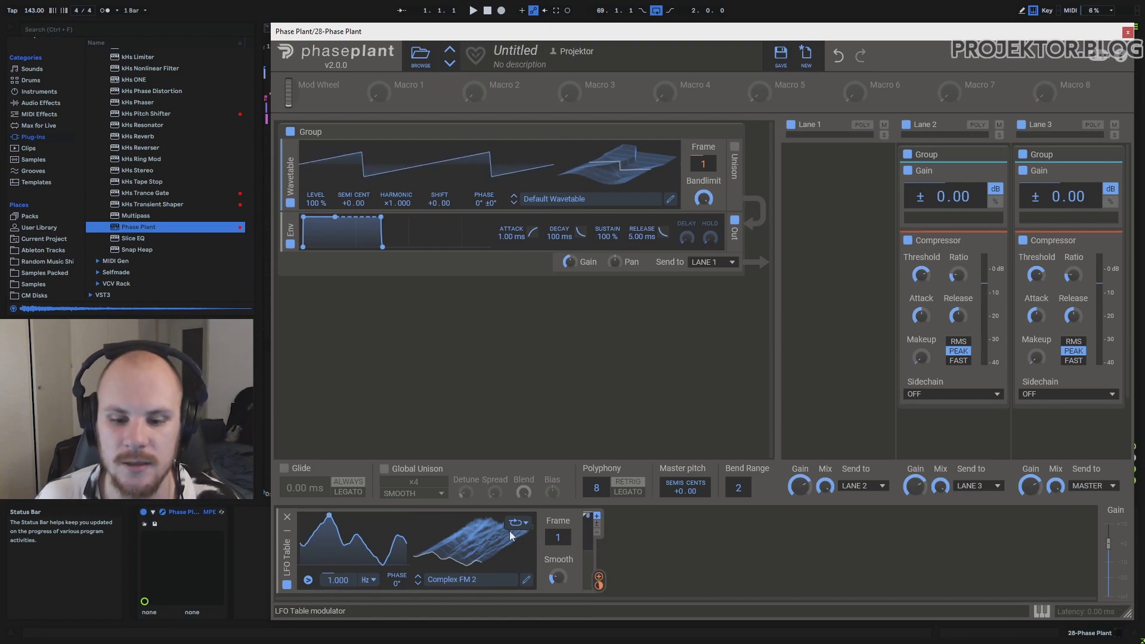
left_click_drag(559, 538, 559, 448)
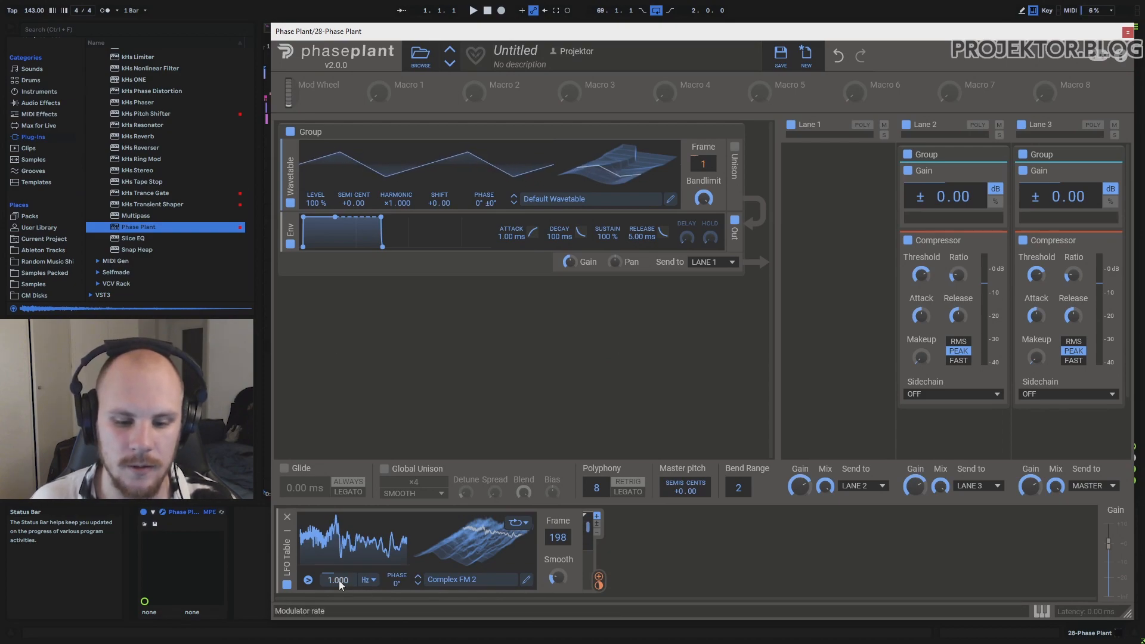
left_click_drag(338, 579, 339, 602)
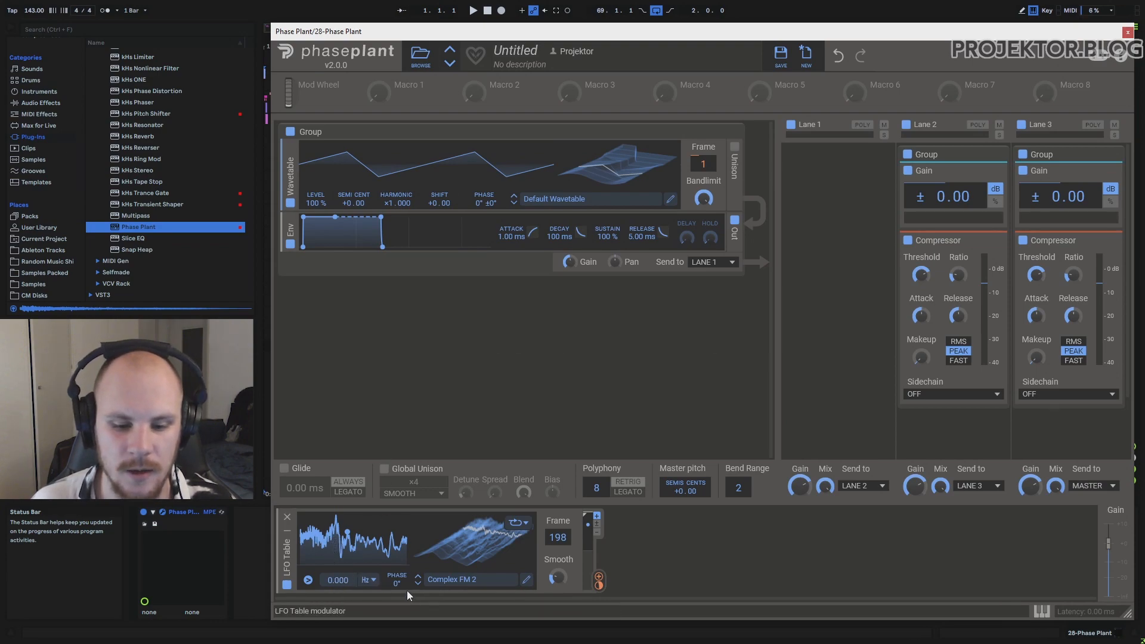
left_click_drag(398, 584, 397, 518)
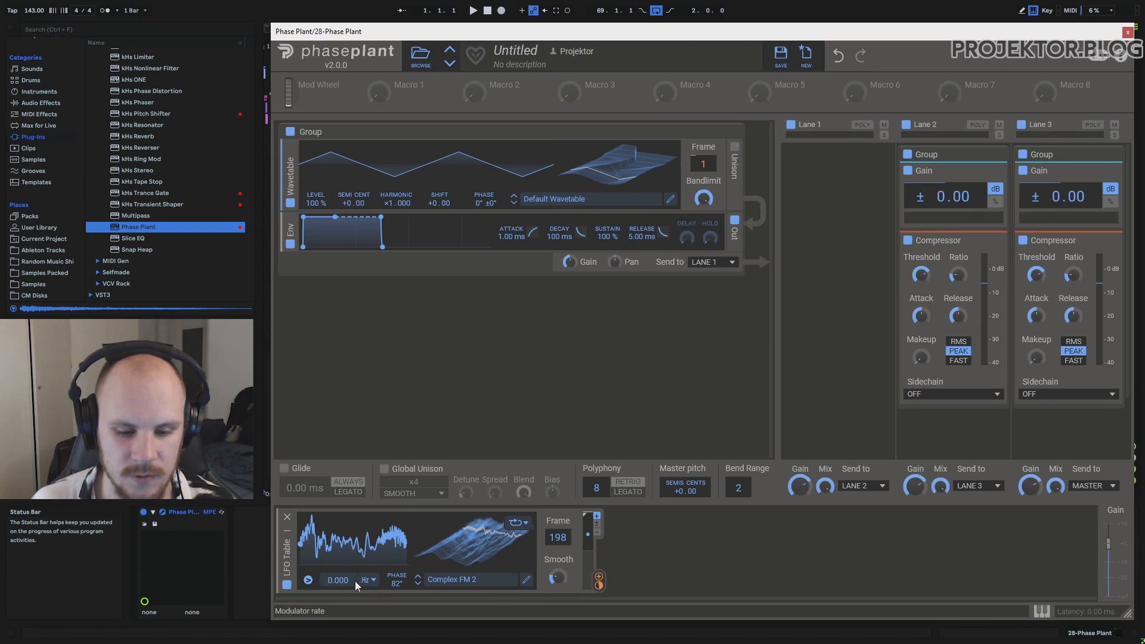
left_click_drag(386, 584, 338, 582)
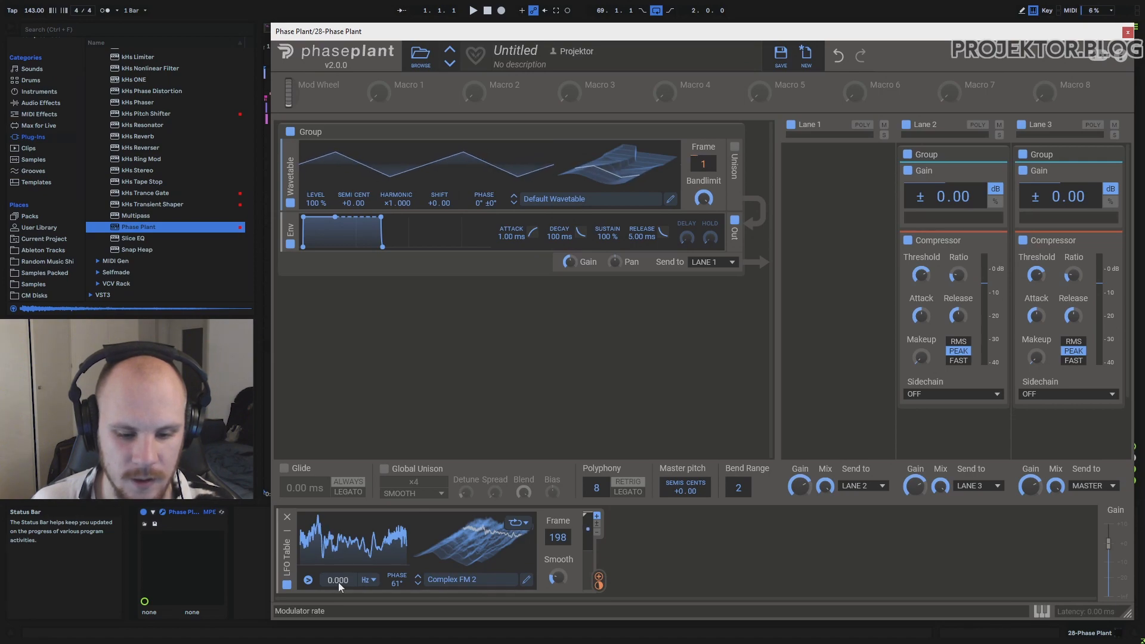
- Set the LFO Table's Note Trigger option to never trigger from note on
left_click(307, 580)
mouse_move(468, 629)
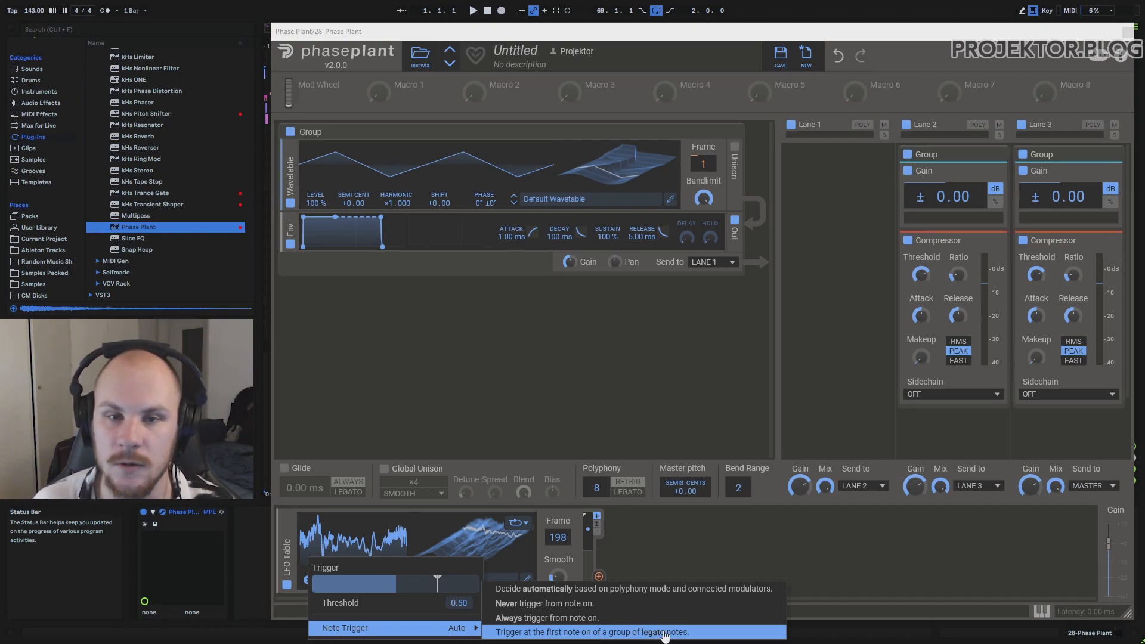
left_click(575, 603)
- Add an LFO modulator after the LFO Table and route it to the LFO Table's trigger input
left_click(659, 542)
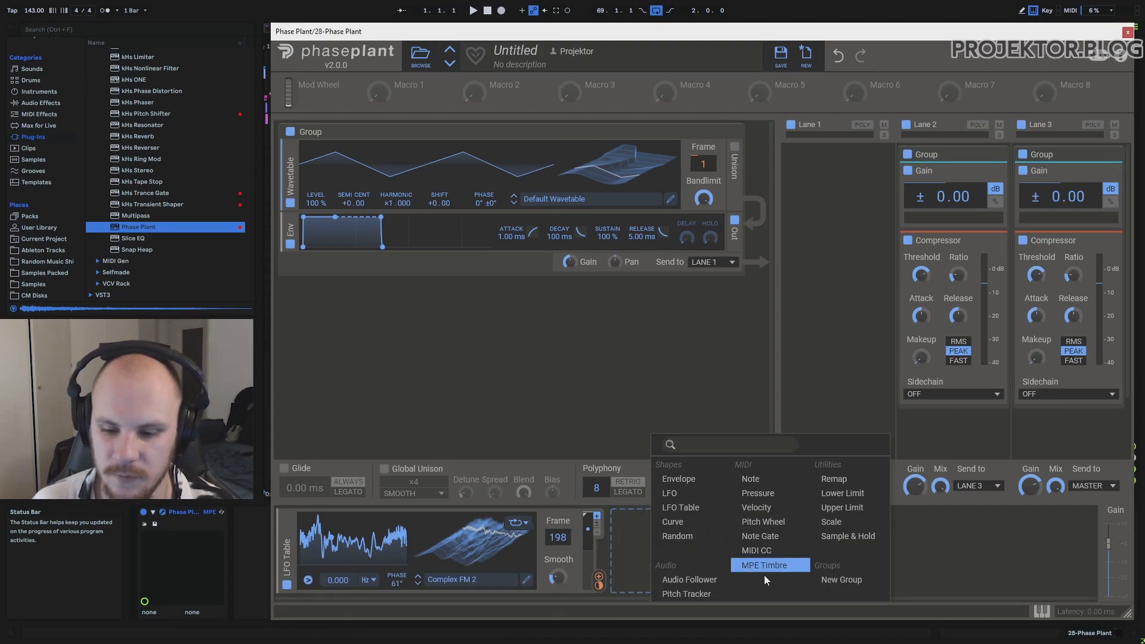
left_click(684, 497)
left_click_drag(854, 586, 304, 588)
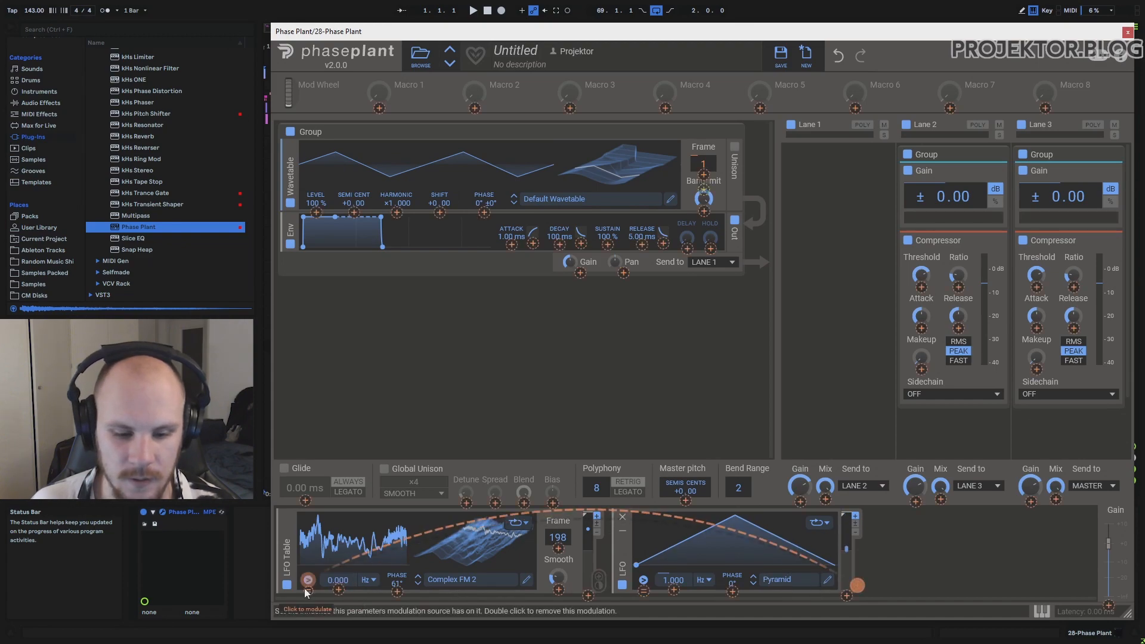
left_click(305, 588)
- Set the threshold of the LFO Table's trigger input to 0.96
right_click(305, 588)
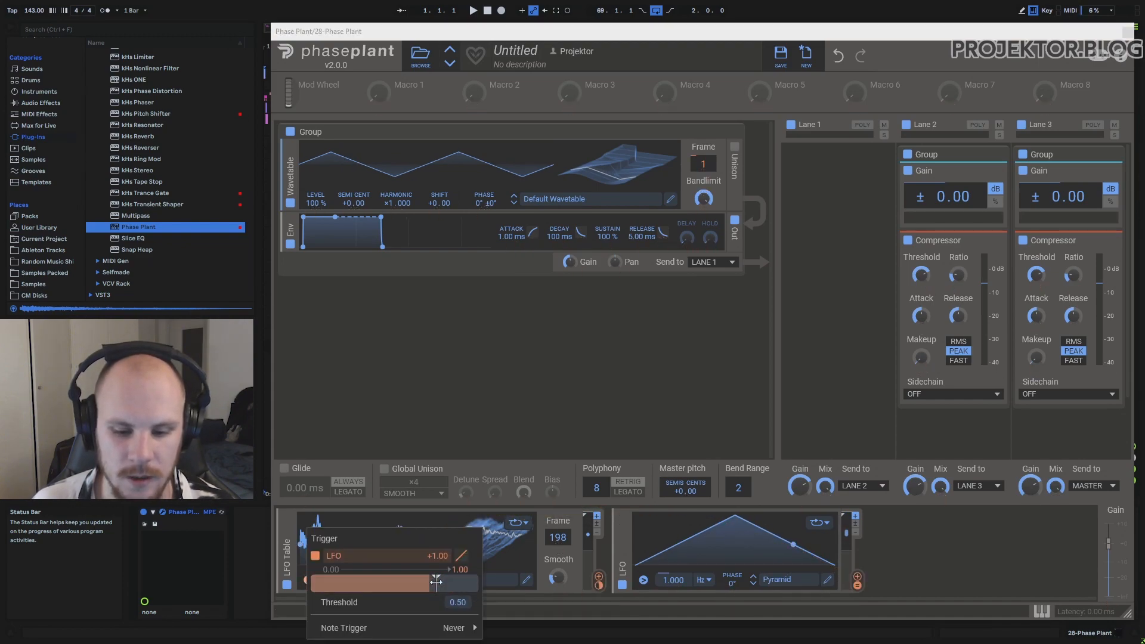
left_click_drag(435, 581, 472, 582)
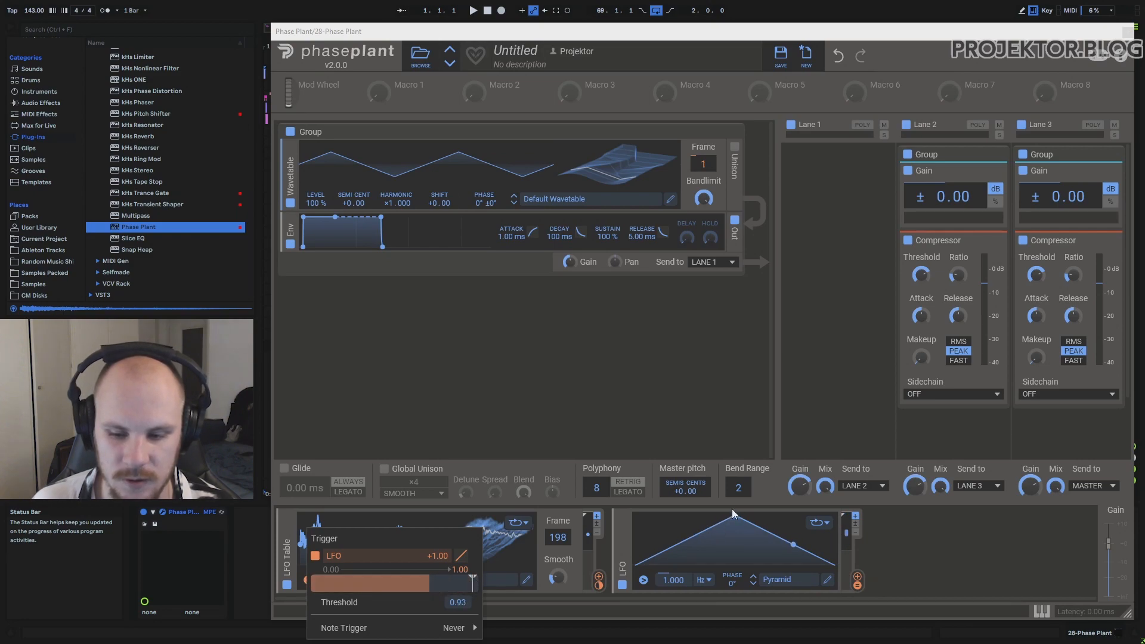
left_click_drag(472, 583, 475, 587)
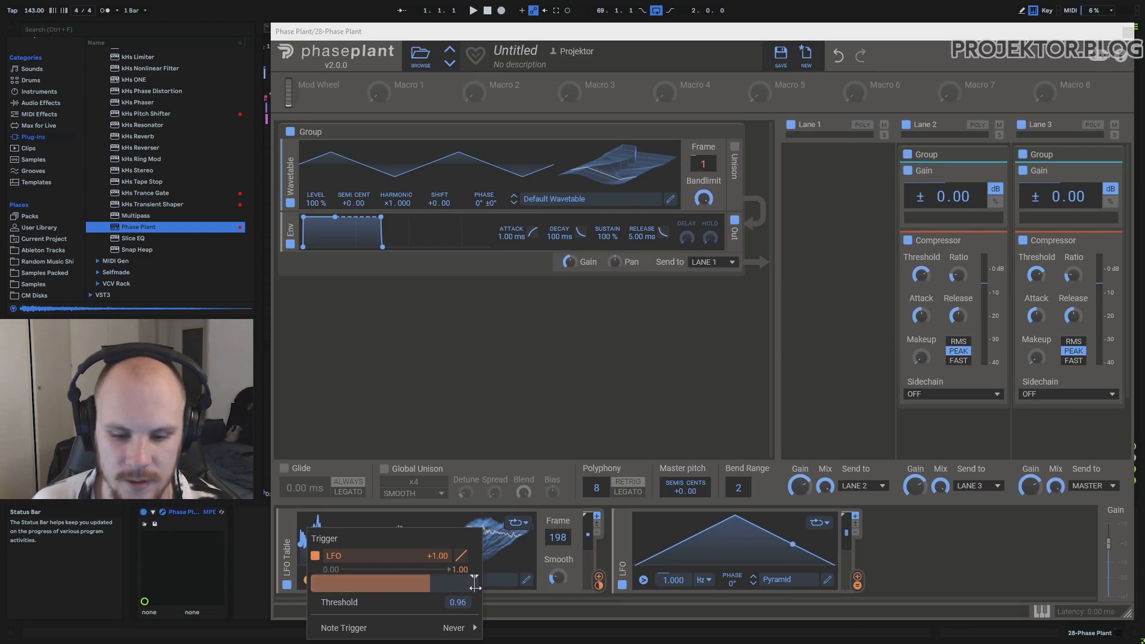
left_click(925, 532)
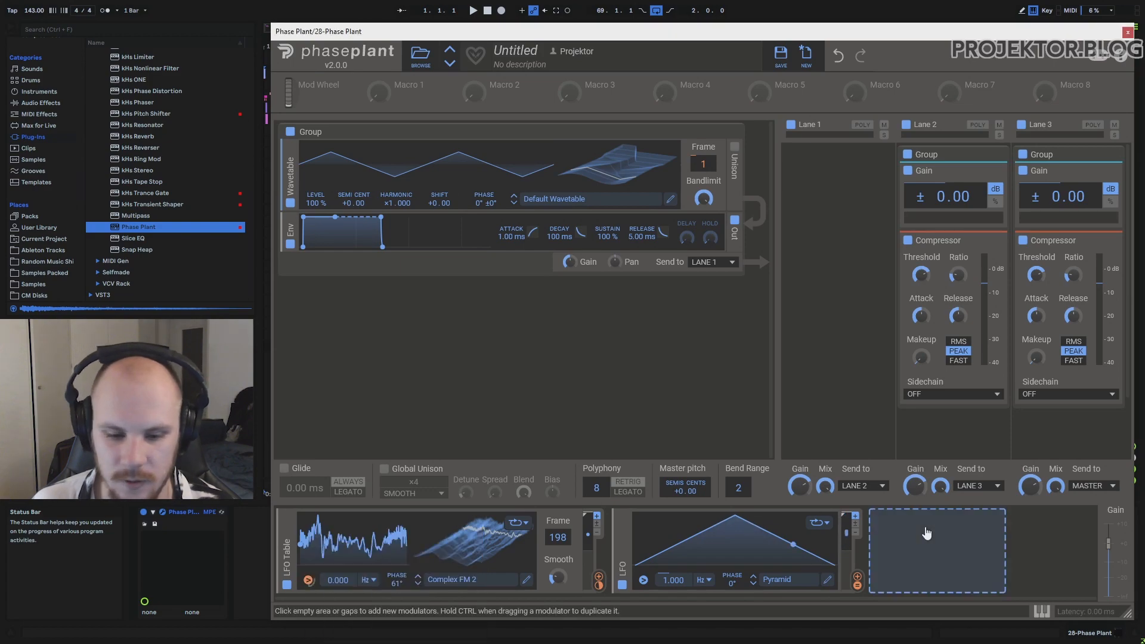
- Set the LFO Table's rate to 0.194 Hz and frame to 1, and adjust the Pyramid LFO's rate with its phase at −161°
left_click_drag(338, 580, 338, 558)
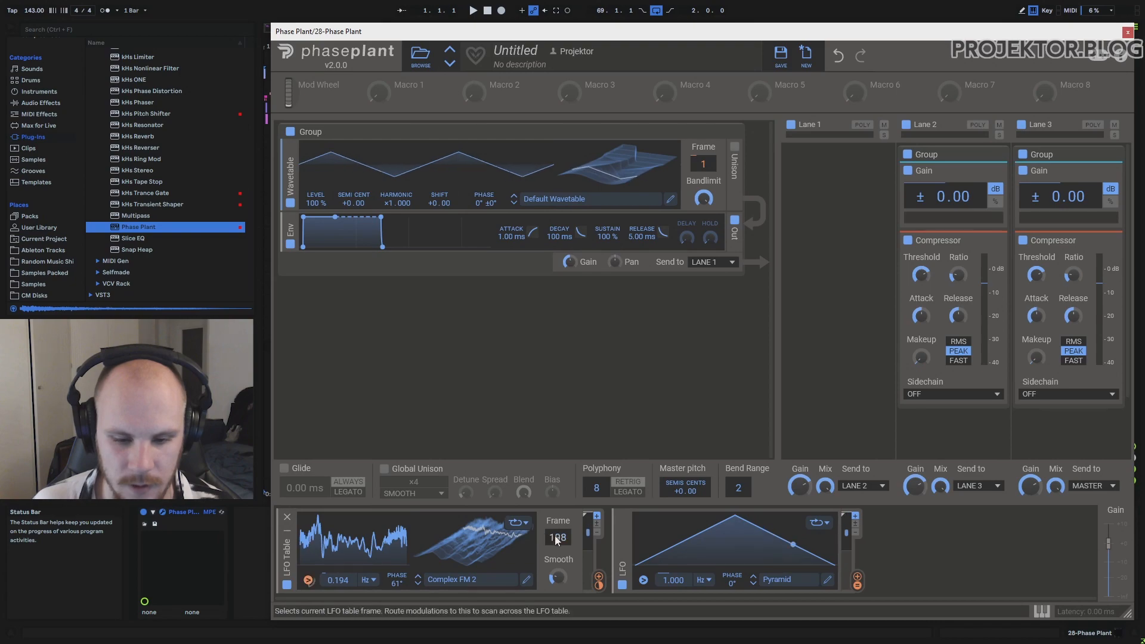
left_click_drag(555, 536, 555, 614)
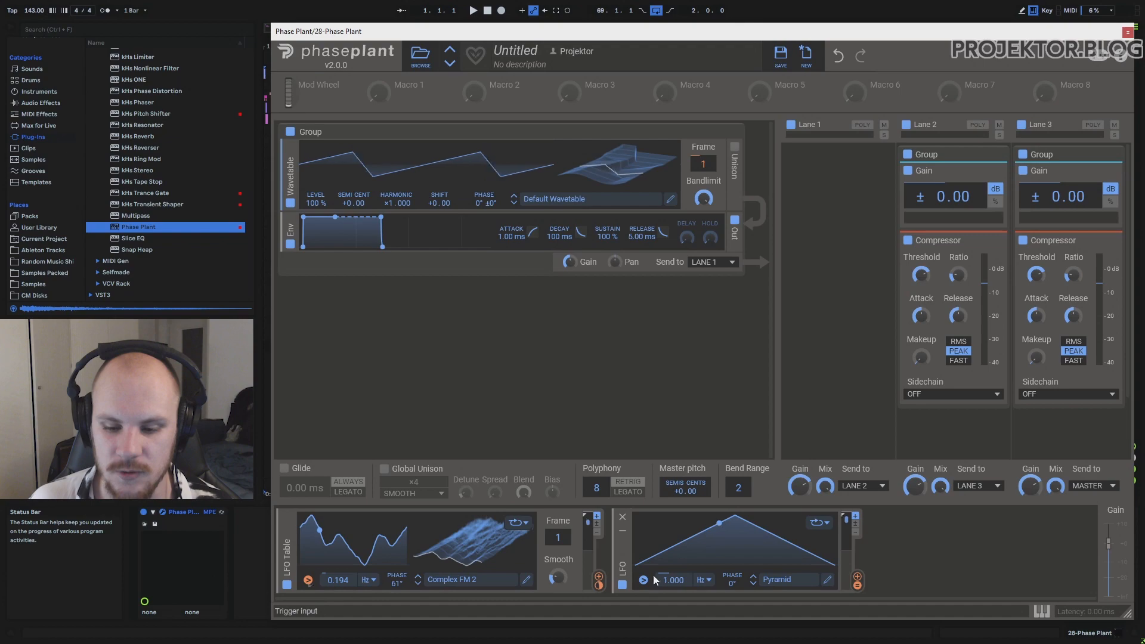
left_click_drag(674, 580, 729, 533)
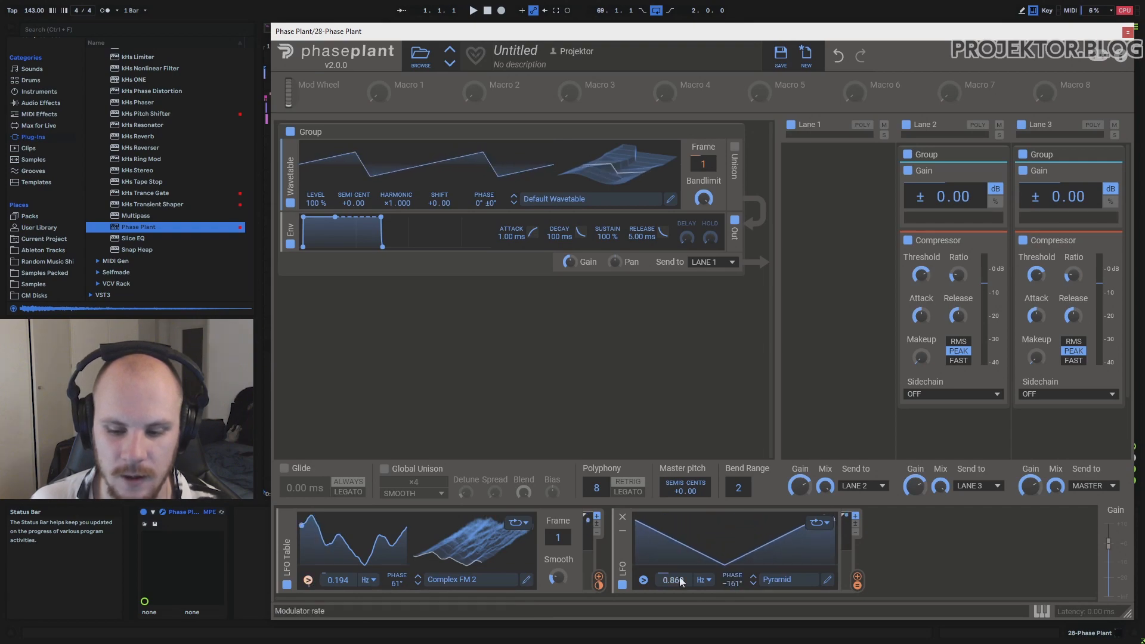
left_click(643, 580)
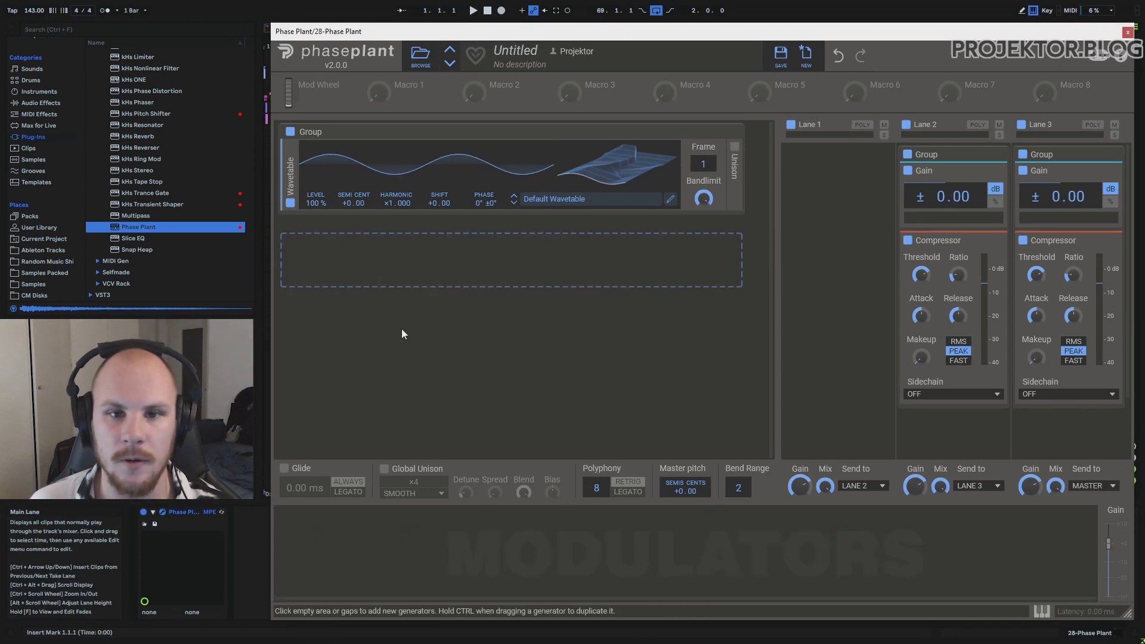
- Add a Curve modulator to the empty modulator area and switch its time to tempo sync at 1/16
left_click(328, 557)
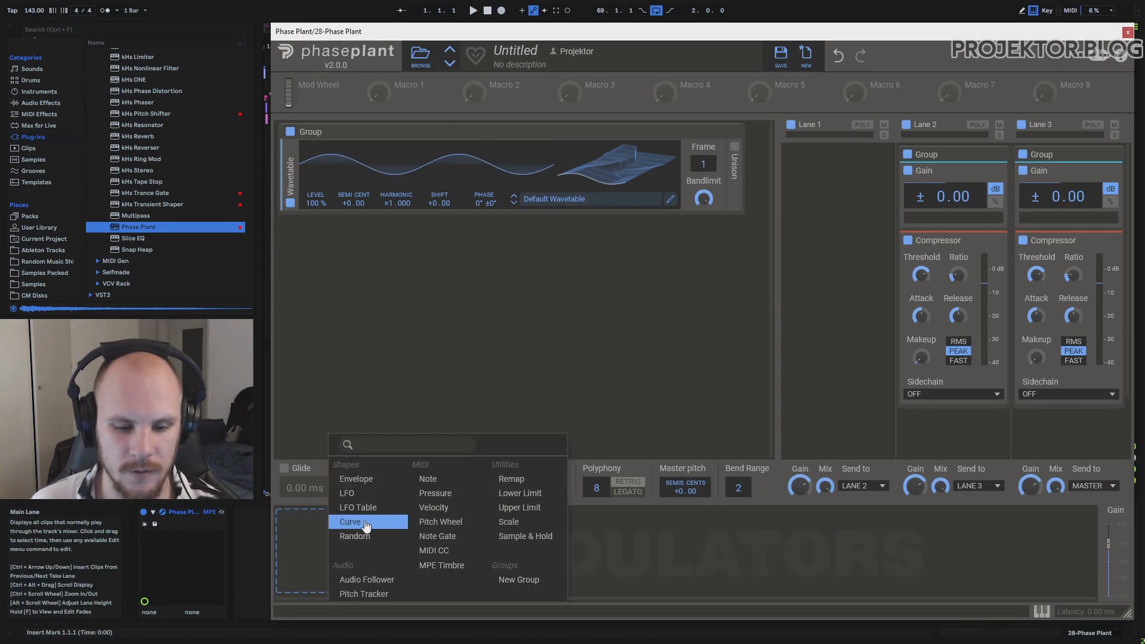
left_click(351, 521)
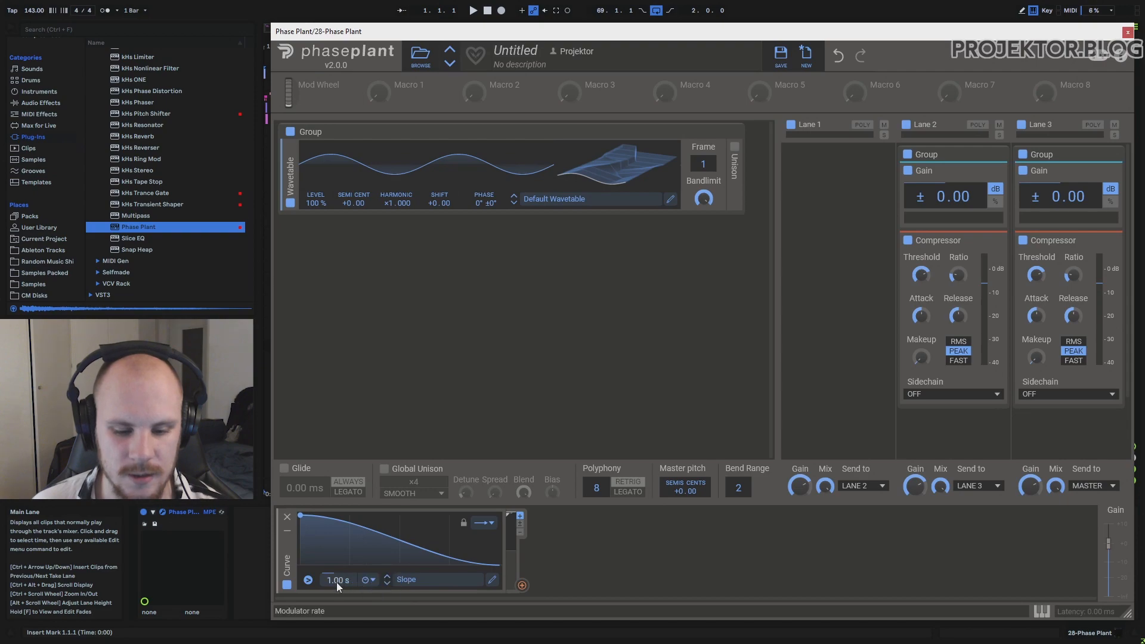
scroll(336, 581, "down", 2)
left_click(367, 580)
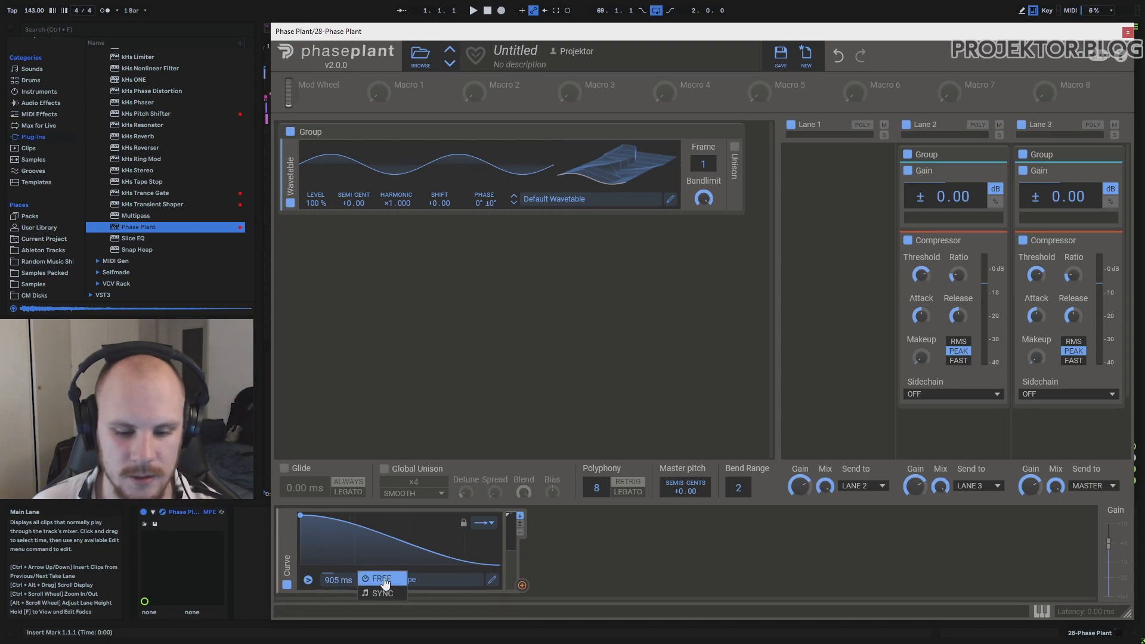
left_click(396, 592)
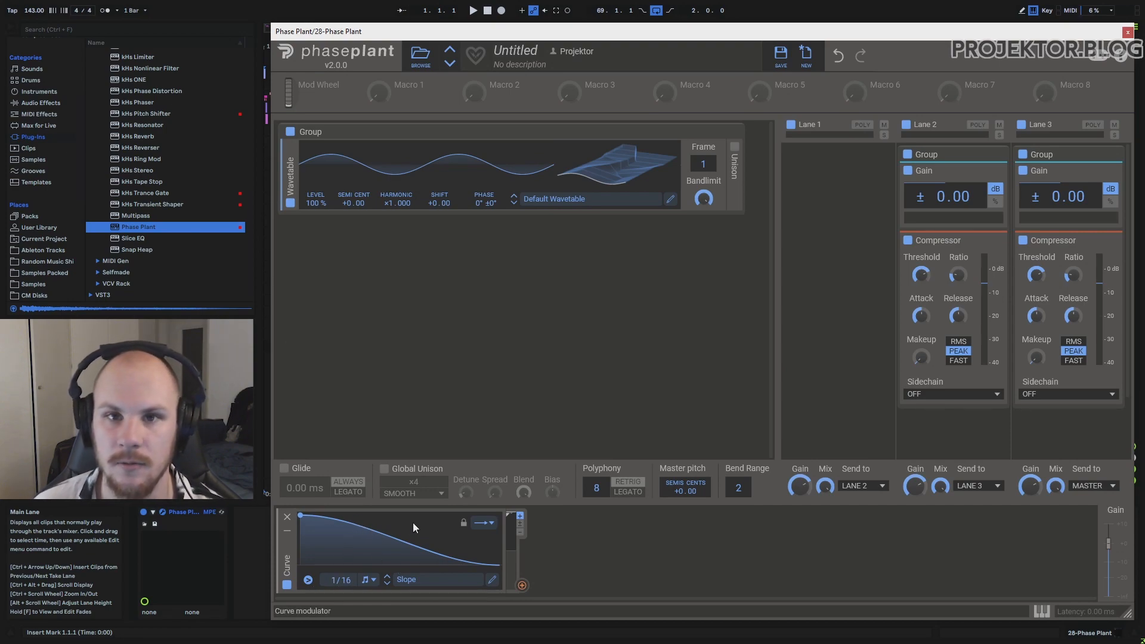
- Reshape the Curve modulator's slope in the Curve Editor by adding nodes that form several peaks and dips
left_click(491, 582)
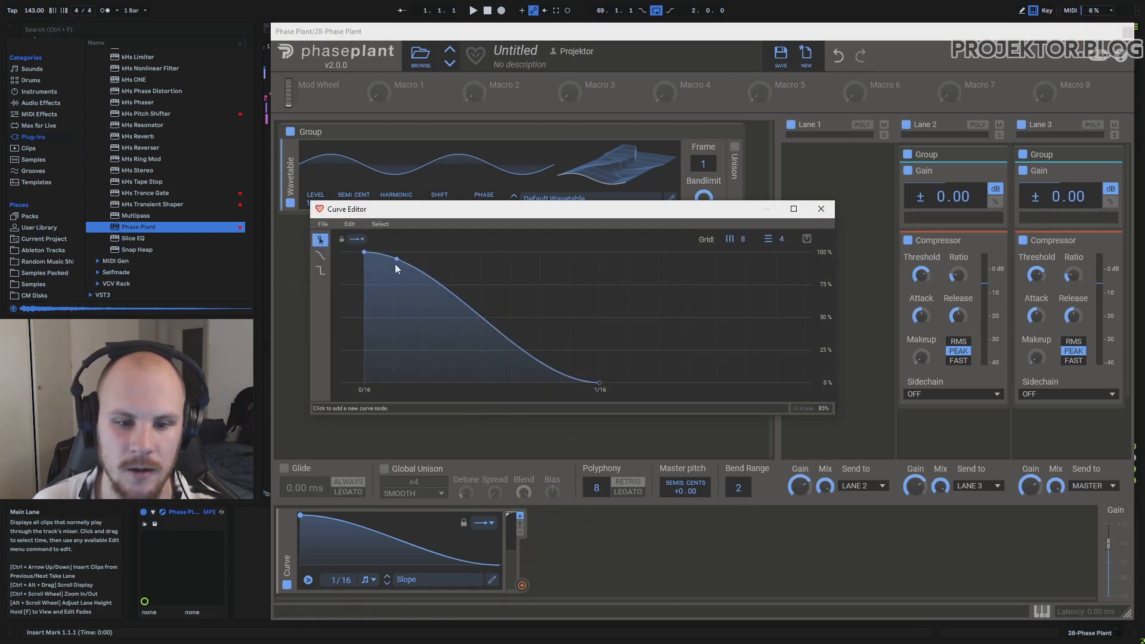
left_click_drag(395, 264, 382, 348)
left_click(411, 358)
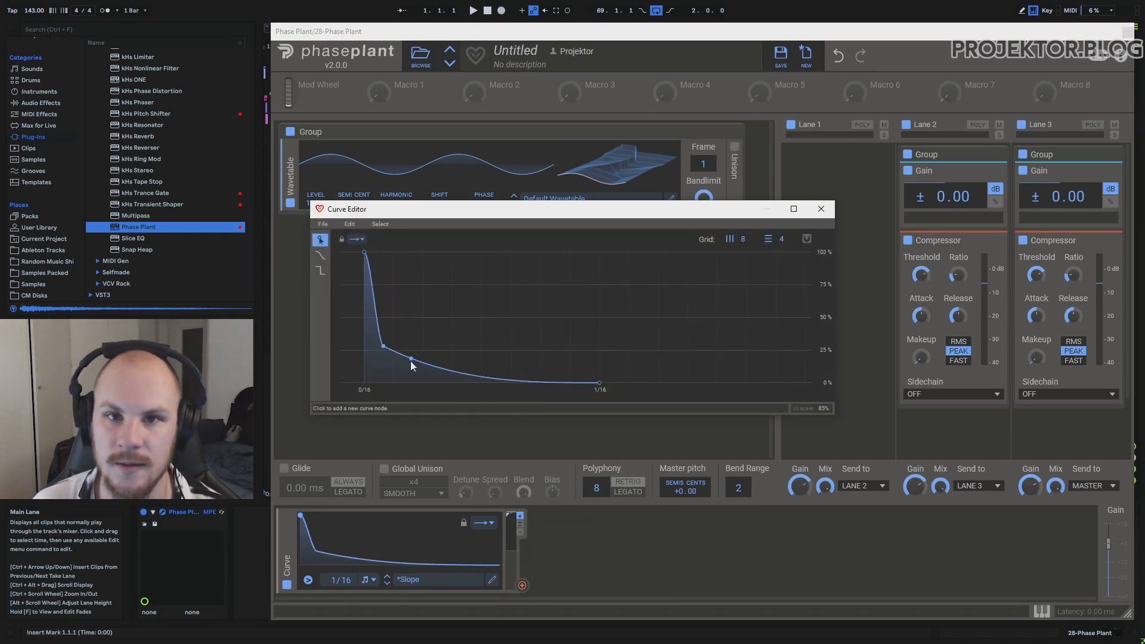
left_click_drag(411, 360, 595, 310)
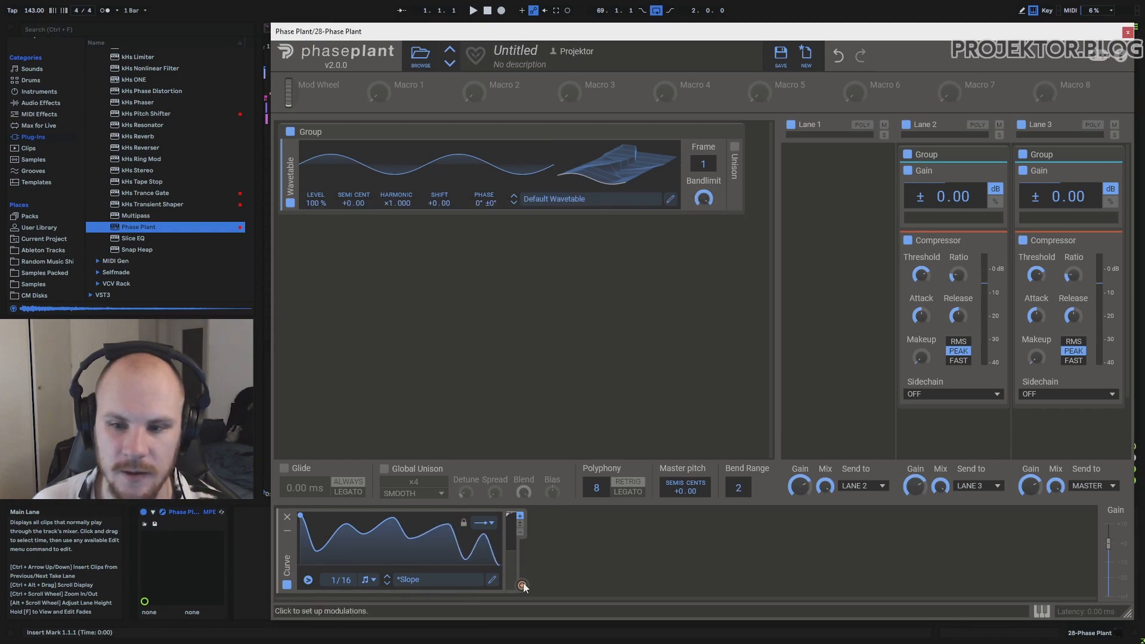
- Route the Curve modulator's output to the Wavetable generator's Frame parameter
left_click(522, 586)
left_click(703, 173)
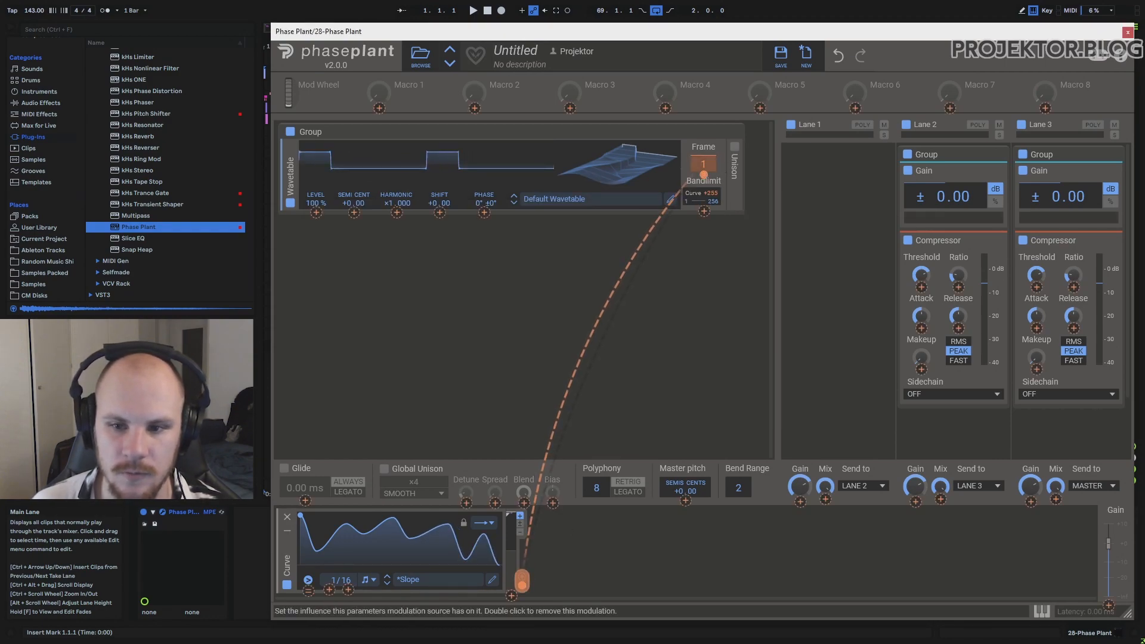
left_click(699, 407)
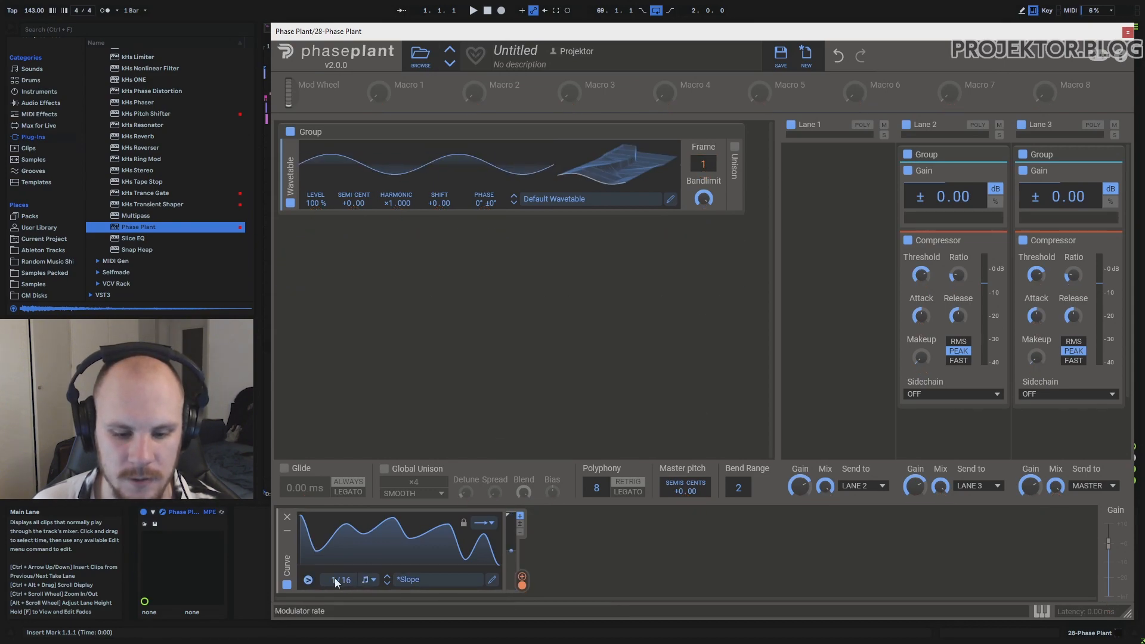
- Try a synced length of 1/4 on the Curve modulator, and switch it to free timing with a length of 3.30 s
left_click_drag(343, 577, 343, 595)
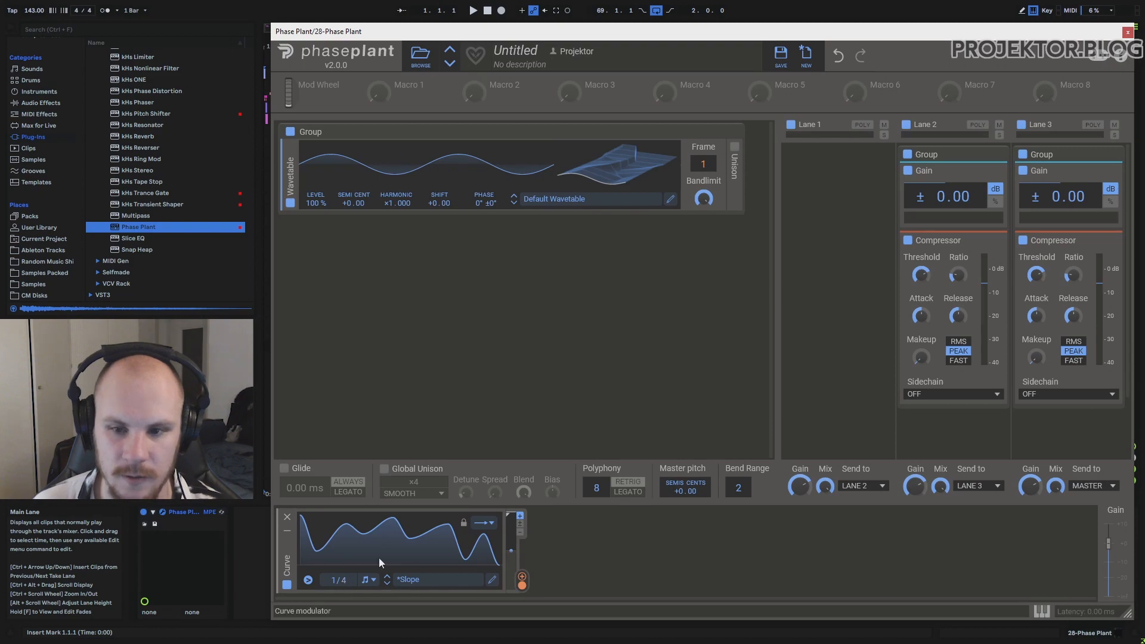
left_click(364, 583)
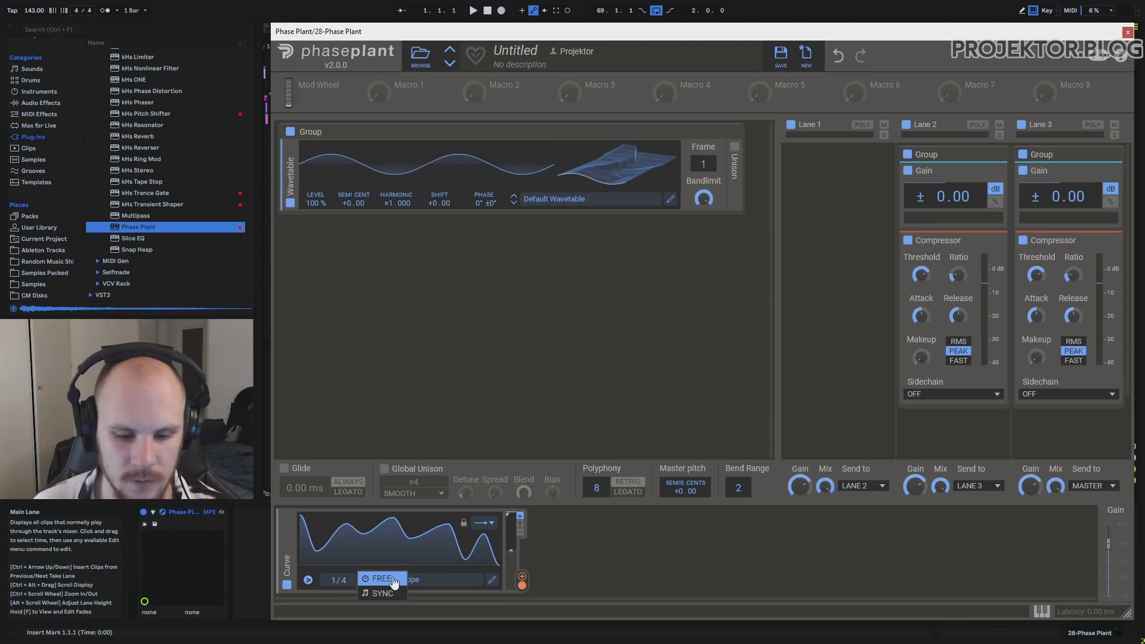
left_click(388, 598)
left_click(362, 582)
left_click(399, 583)
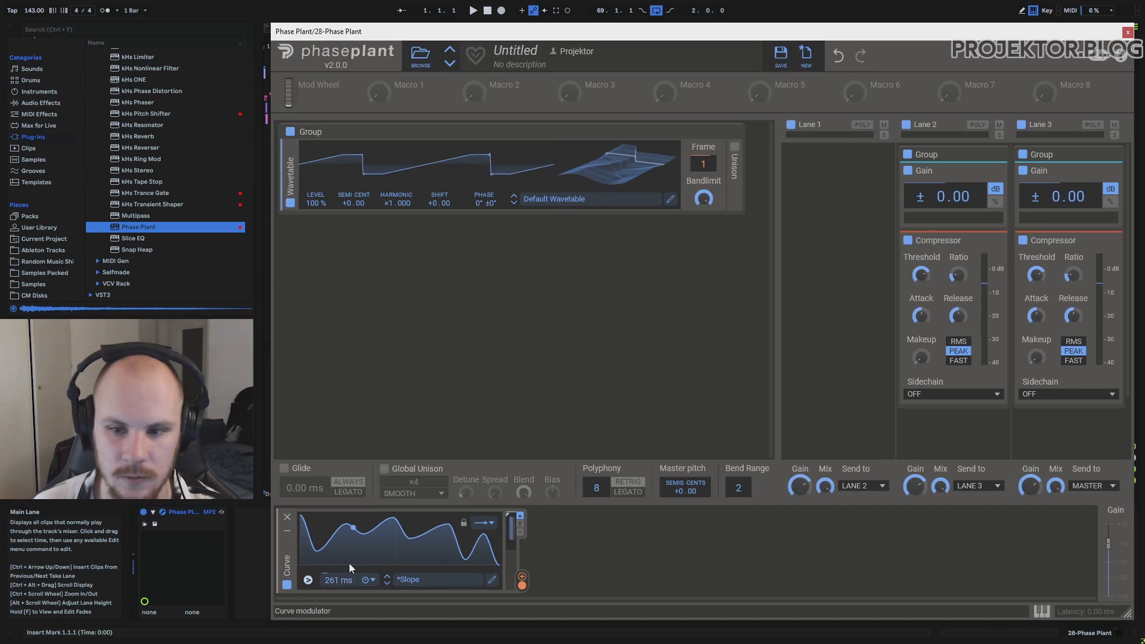
left_click_drag(335, 579, 338, 565)
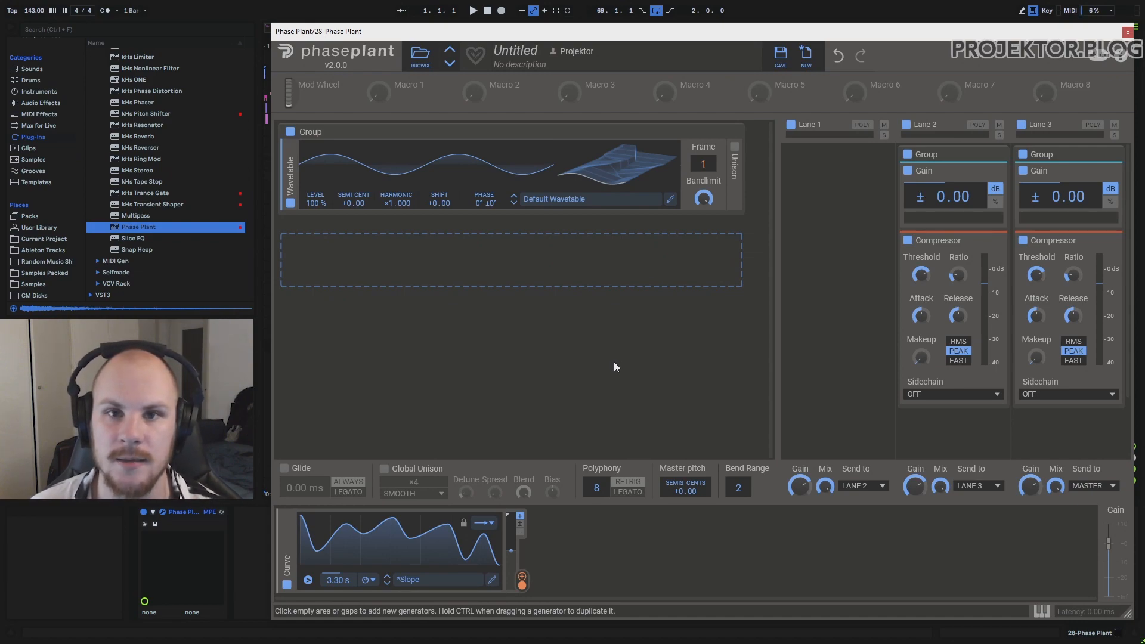
- Add an Envelope output below the Wavetable generator inside the group
left_click(604, 219)
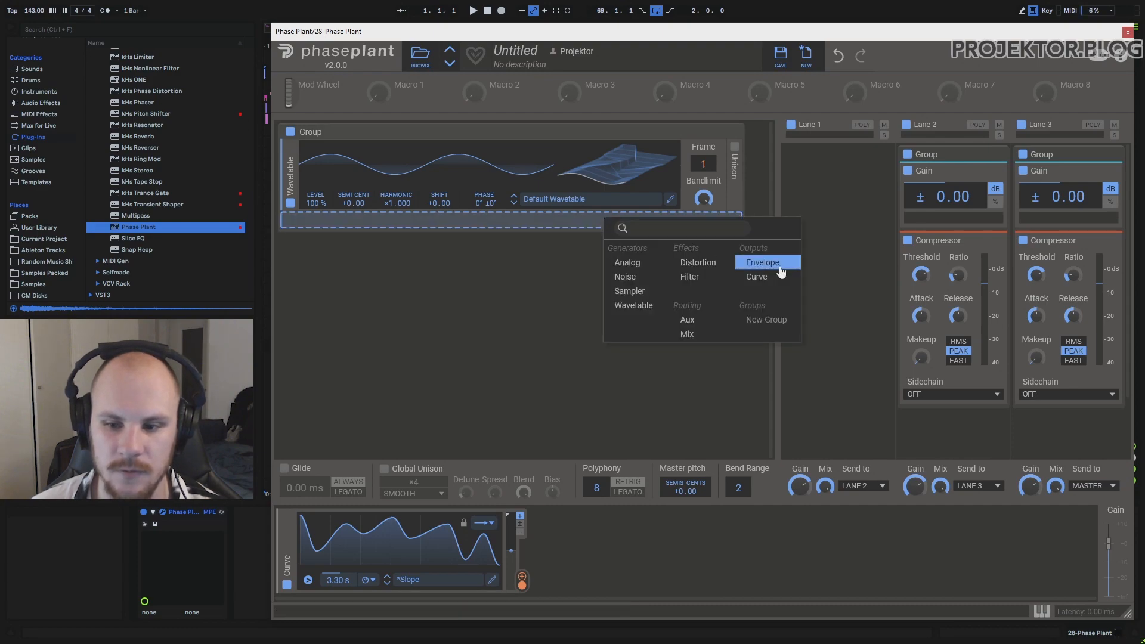
left_click(761, 262)
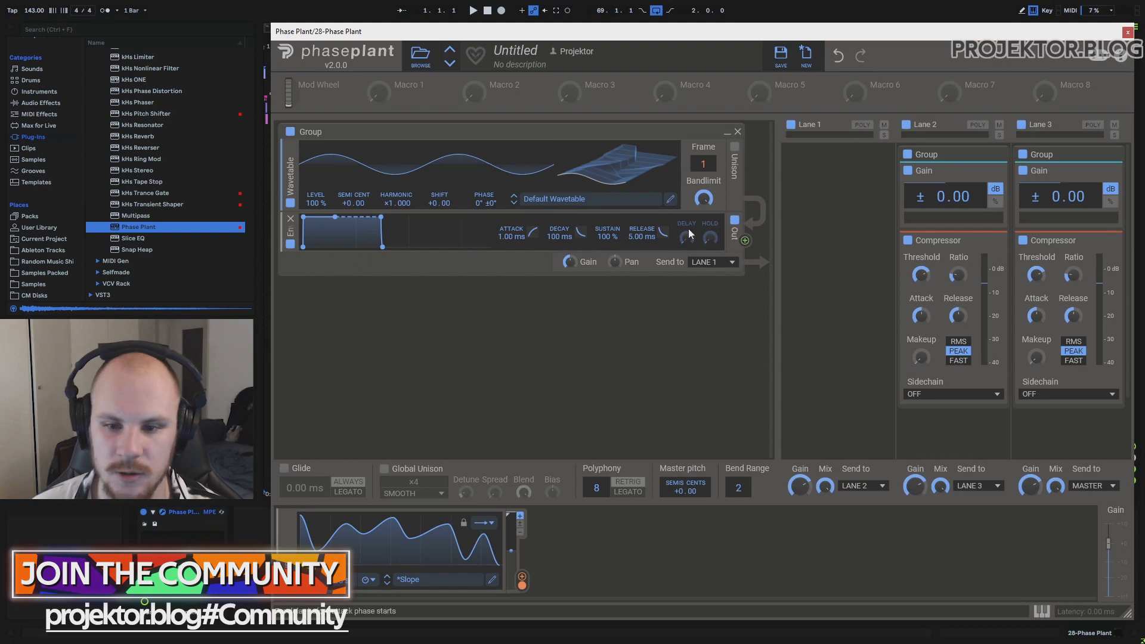
- Replace the Envelope output below the Wavetable generator with a Curve output
left_click(291, 221)
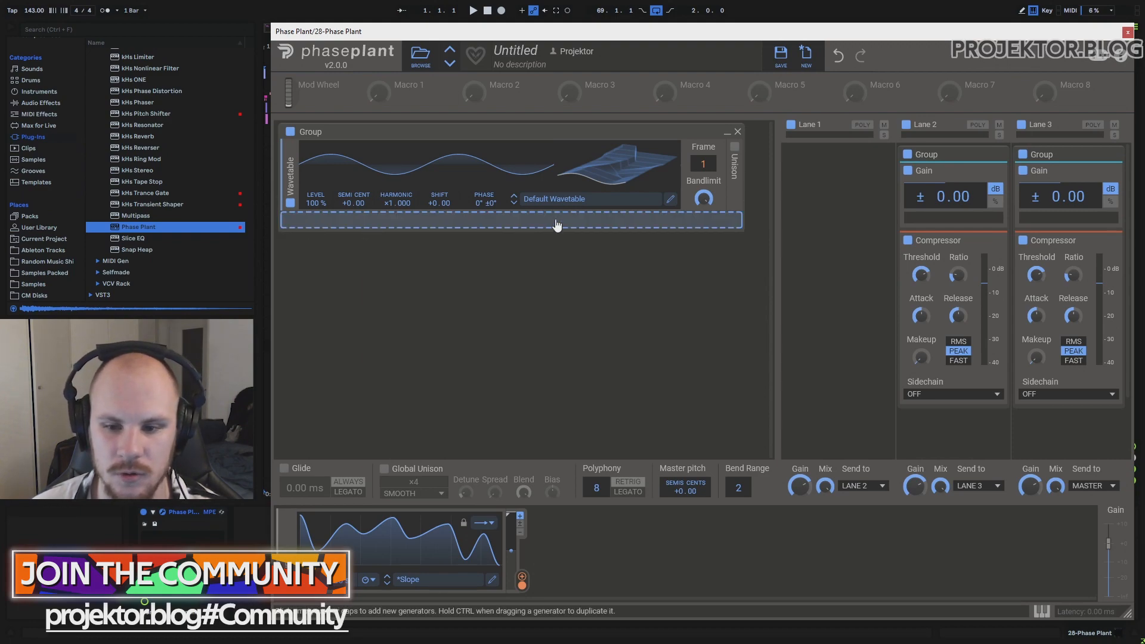
left_click(557, 224)
left_click(727, 278)
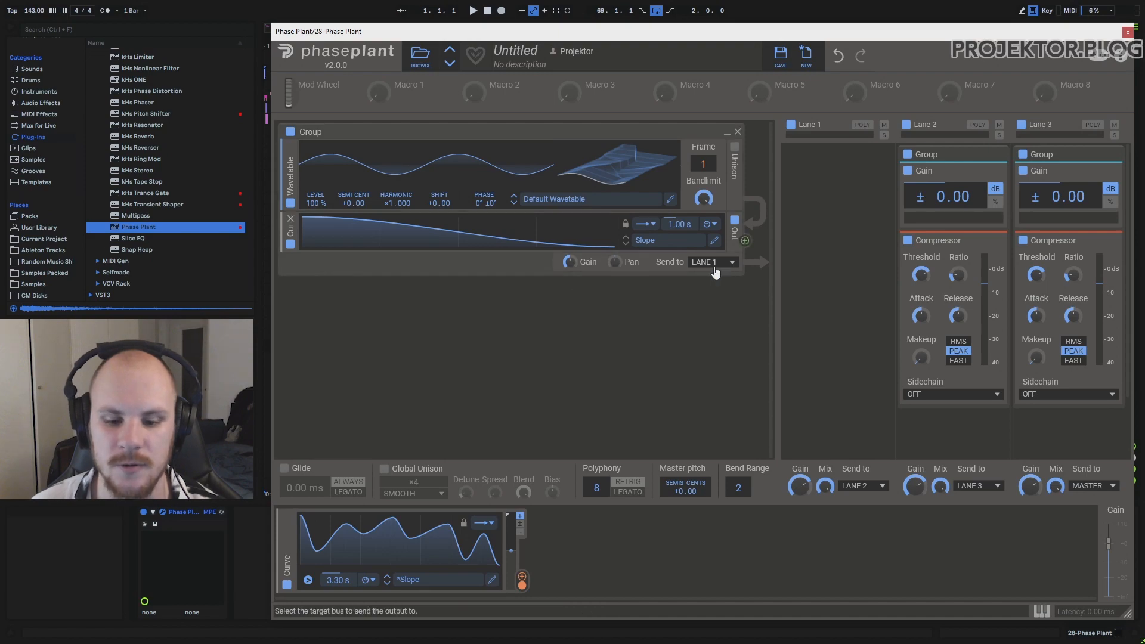
- Reshape the Curve output's slope in the Curve Editor by adding a mid-level dip and a second full-height peak
left_click(713, 241)
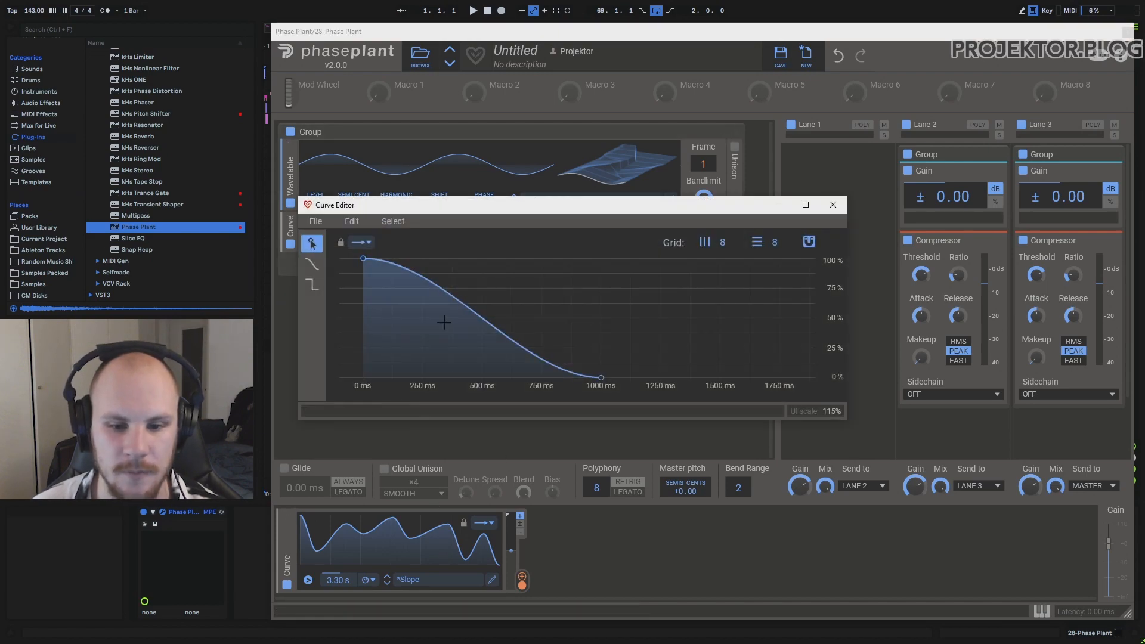
mouse_move(448, 305)
left_mouse_down()
mouse_move(451, 340)
mouse_move(520, 246)
left_mouse_up()
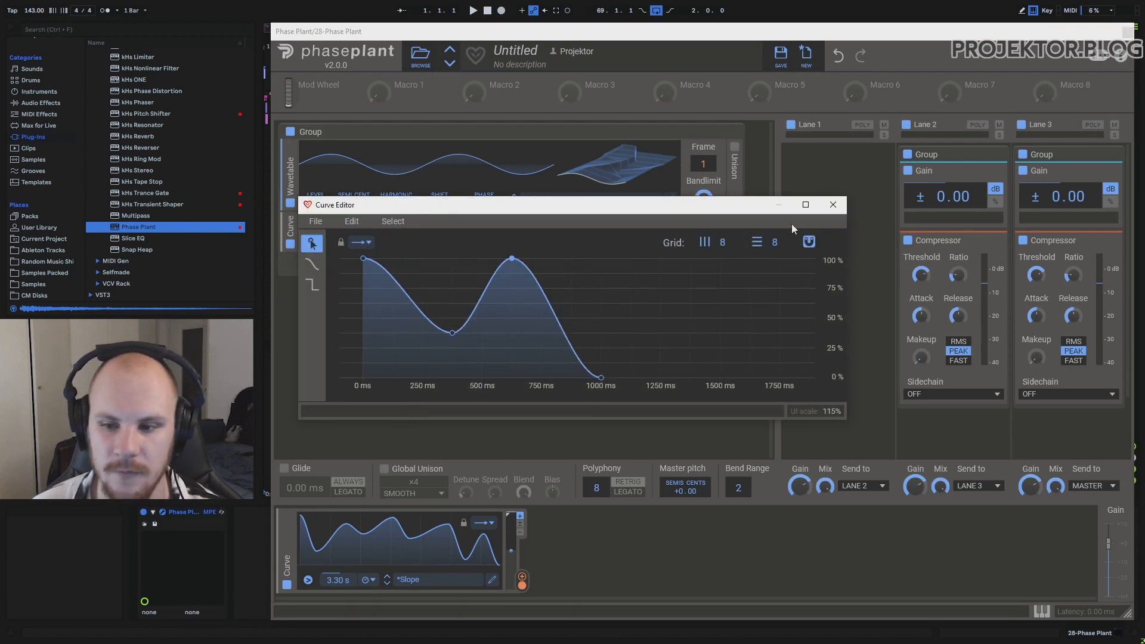
left_click(826, 209)
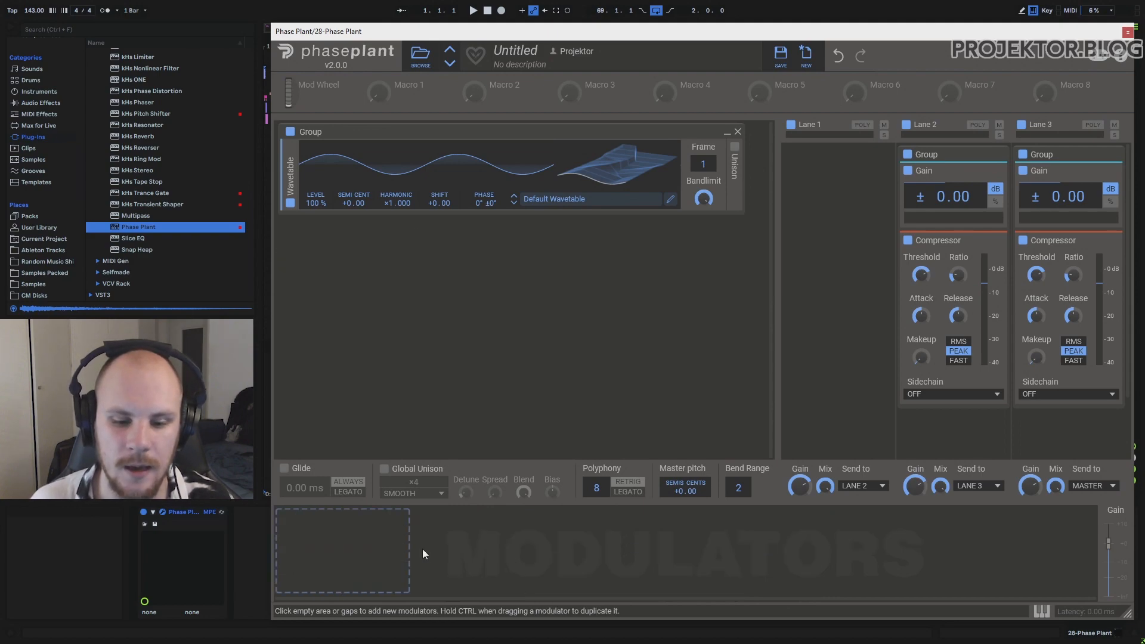
- Add an Audio Follower and a Pitch Tracker to the empty modulator area
left_click(388, 544)
left_click(425, 579)
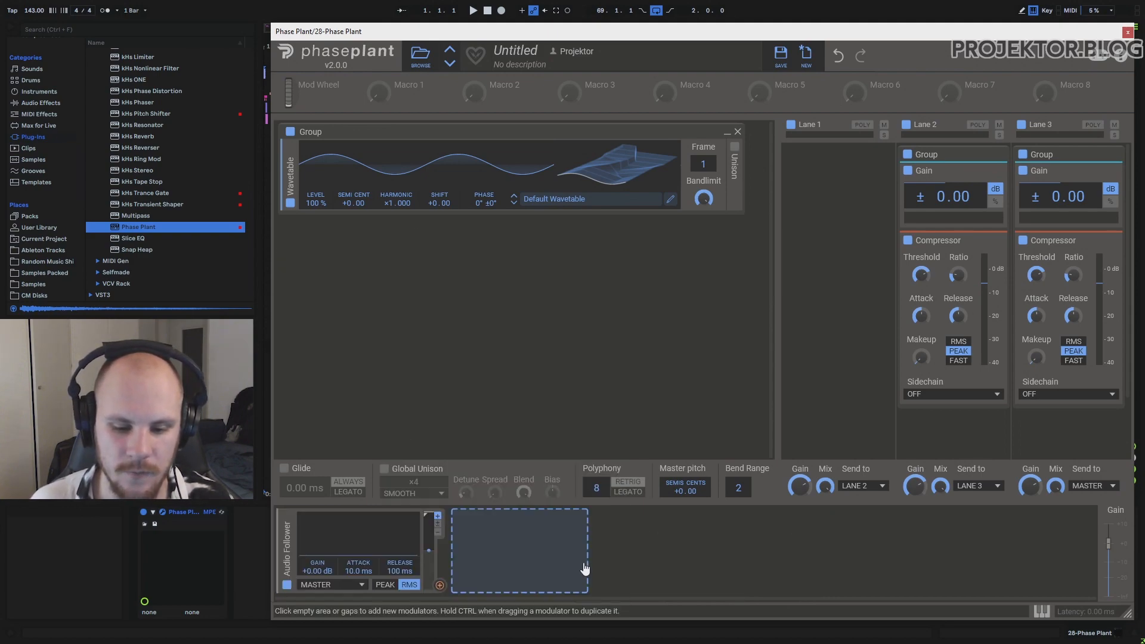
left_click(499, 558)
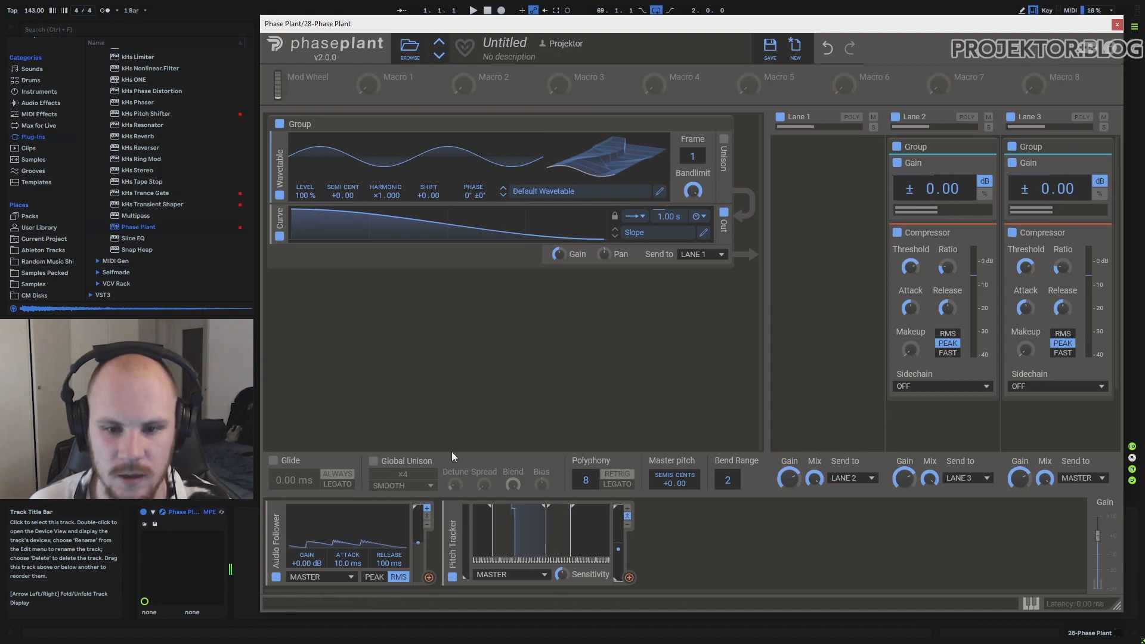
- Raise the Wavetable generator's tuning to +27 semitones and keep the Pitch Tracker's source on Master
left_click_drag(337, 197, 336, 156)
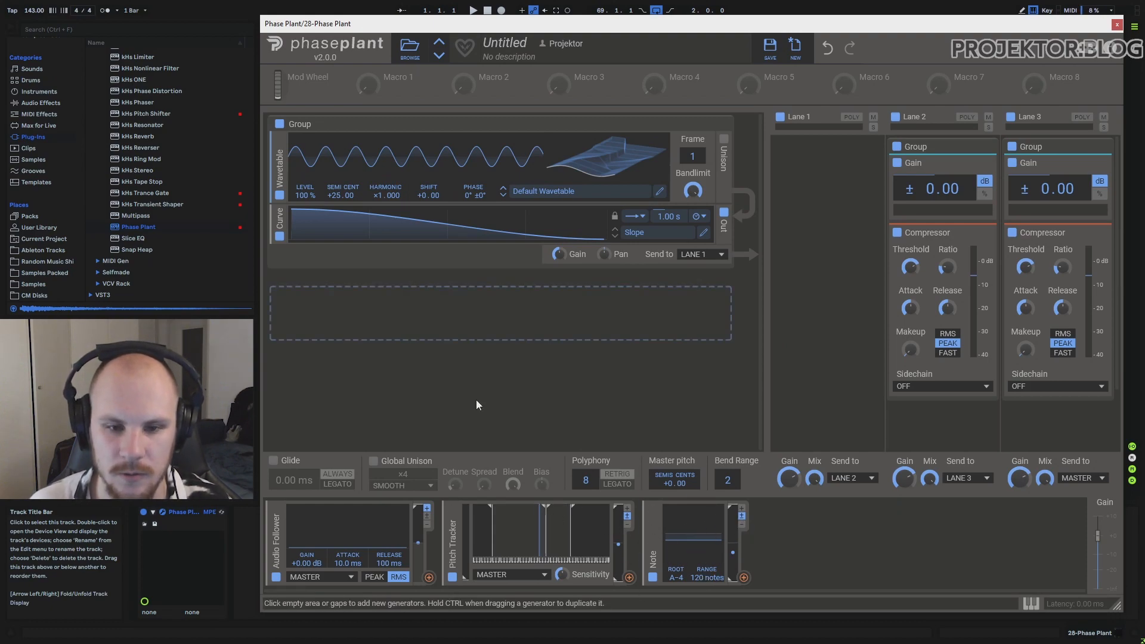
mouse_move(350, 198)
left_mouse_down()
mouse_move(349, 228)
mouse_move(349, 192)
left_mouse_up()
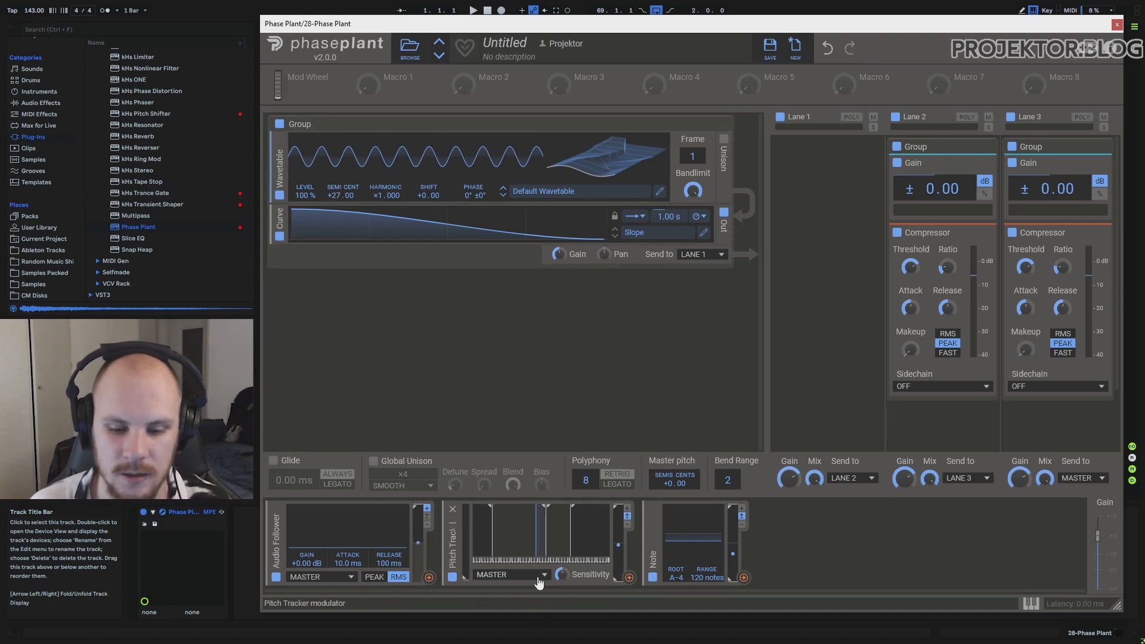
left_click(511, 574)
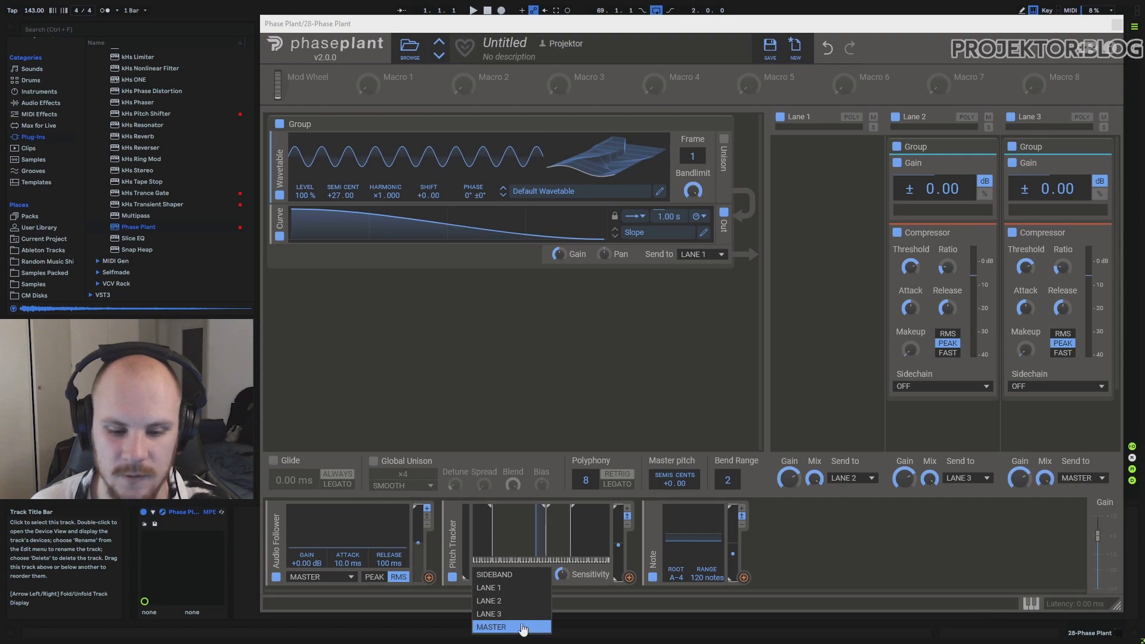
left_click(523, 627)
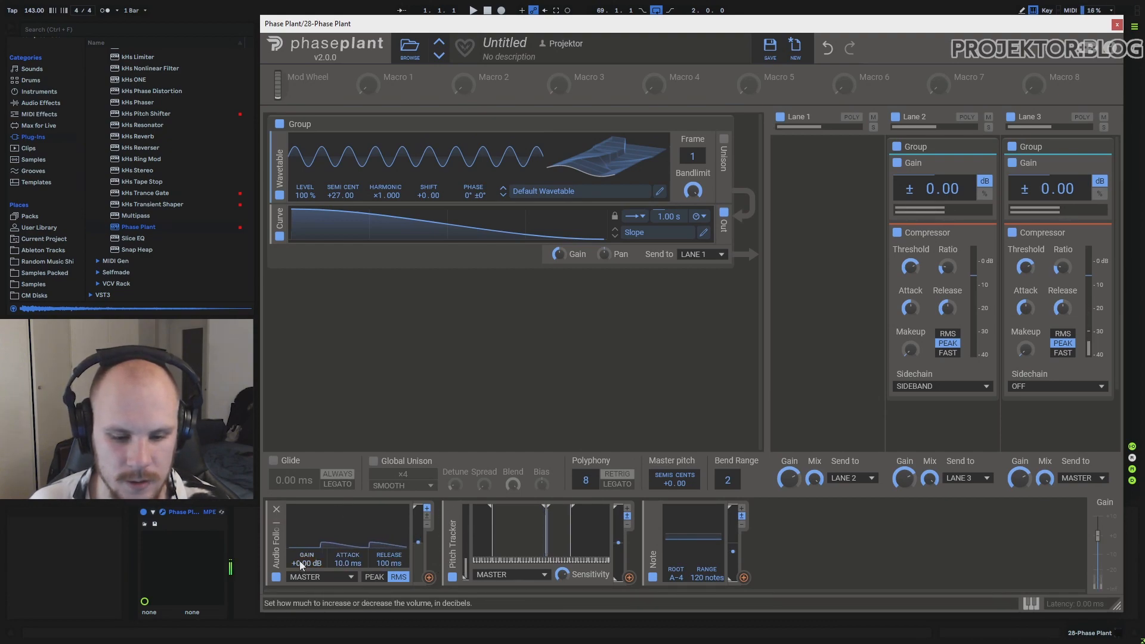
- Set the Audio Follower's gain to +15.91 dB and its attack to 23.1 ms
left_click_drag(299, 560, 300, 526)
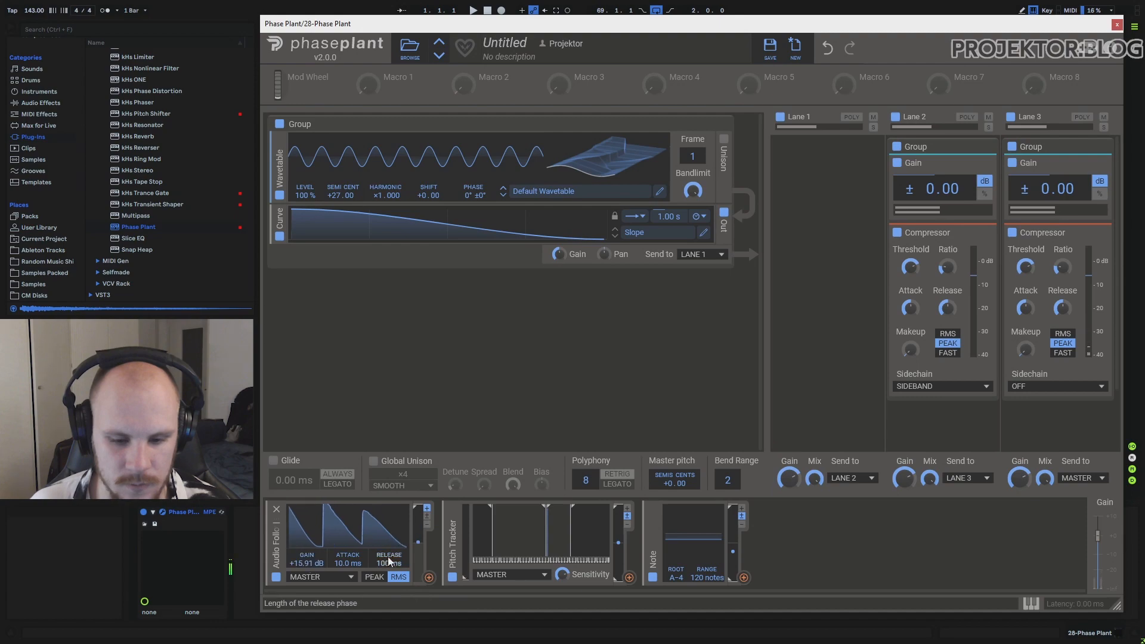
mouse_move(347, 561)
left_mouse_down()
mouse_move(348, 509)
mouse_move(347, 554)
left_mouse_up()
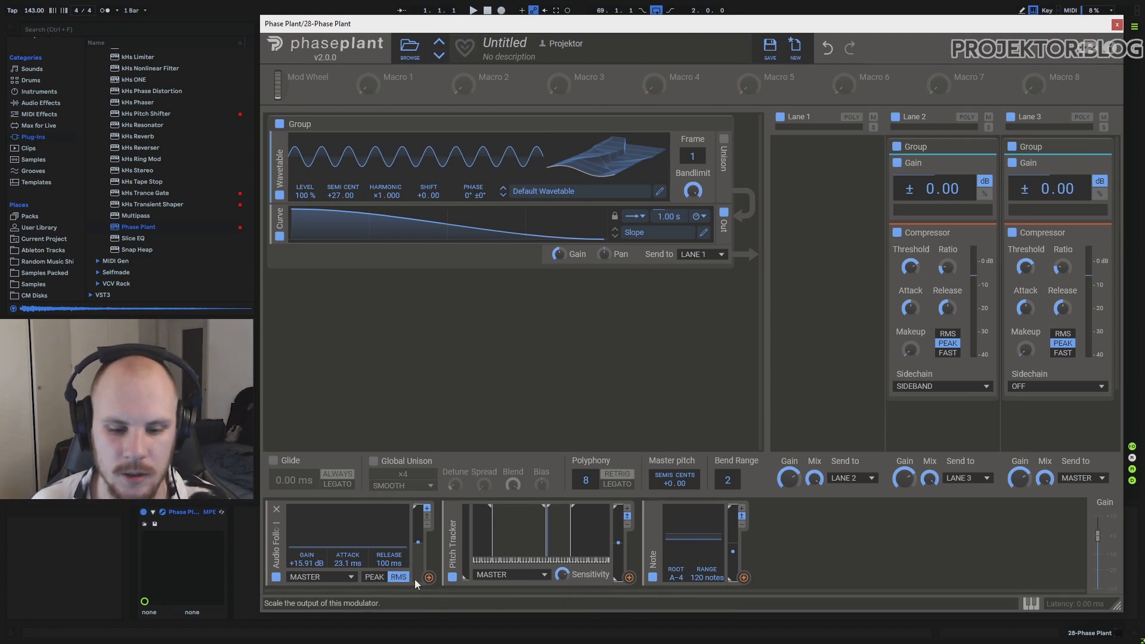
- Add a Reverb effect to Lane 1 and modulate its Mix with the Audio Follower
left_click(825, 184)
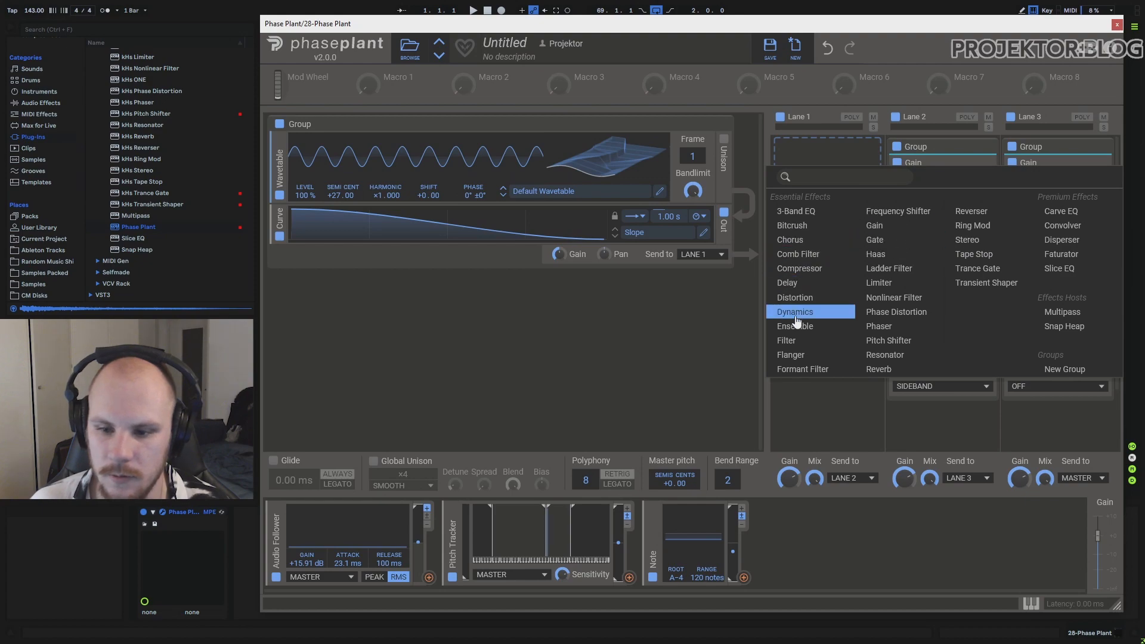
left_click(889, 370)
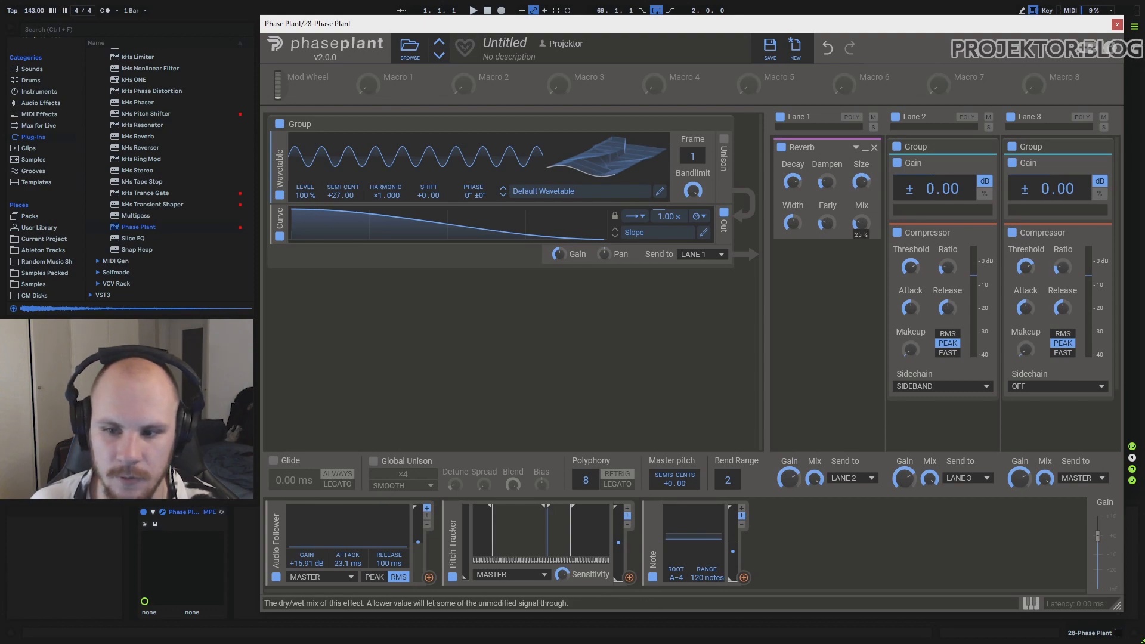
left_click_drag(429, 576, 861, 232)
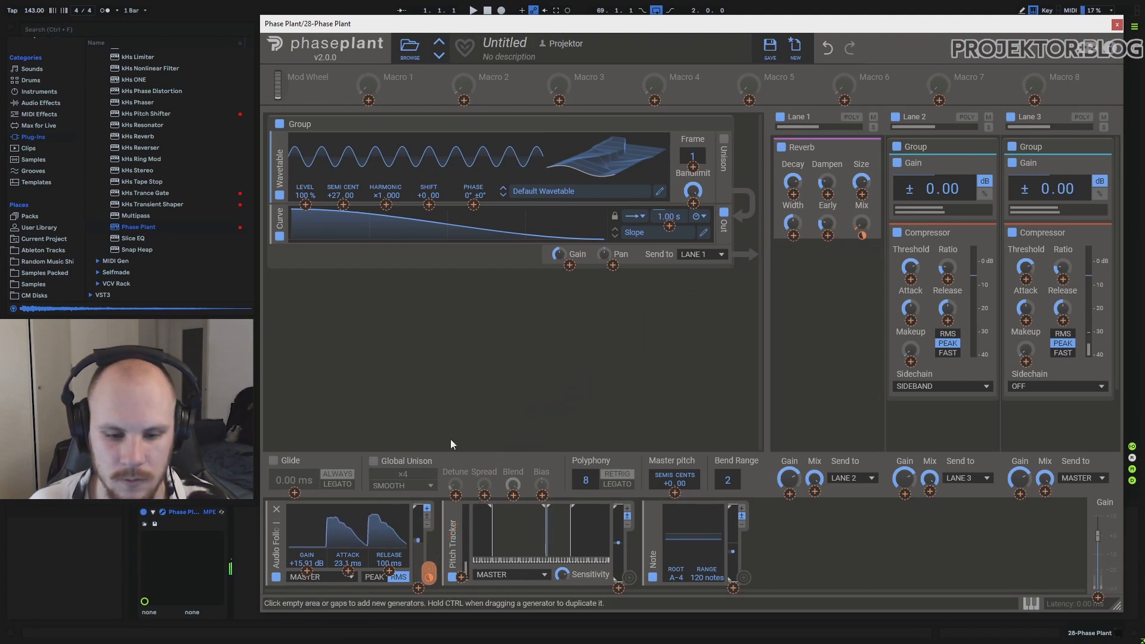
- Lengthen the Audio Follower's attack to 314 ms and release to 2.19 s, and set the Pitch Tracker's source to Sideband
left_click_drag(362, 547, 362, 519)
left_click_drag(350, 564, 389, 515)
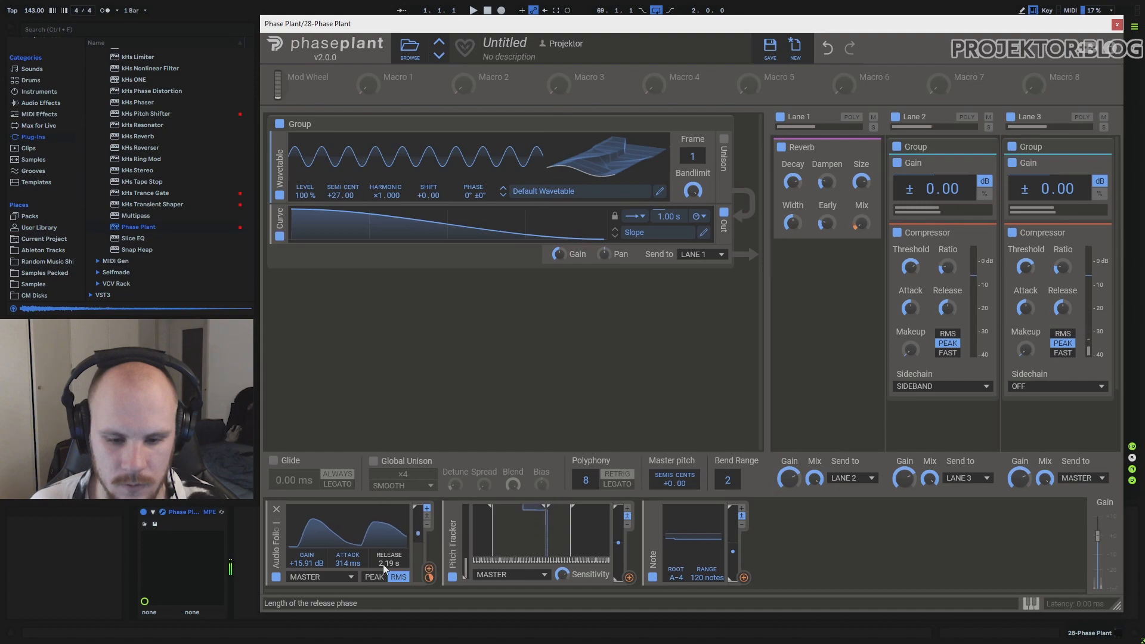
left_click(509, 576)
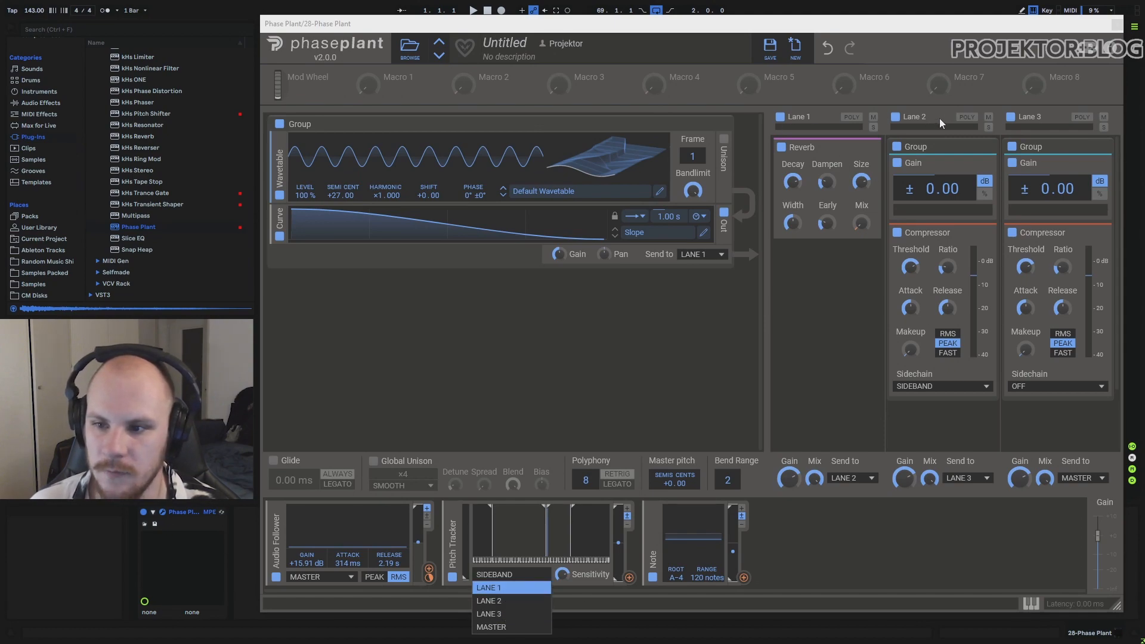
left_click(502, 576)
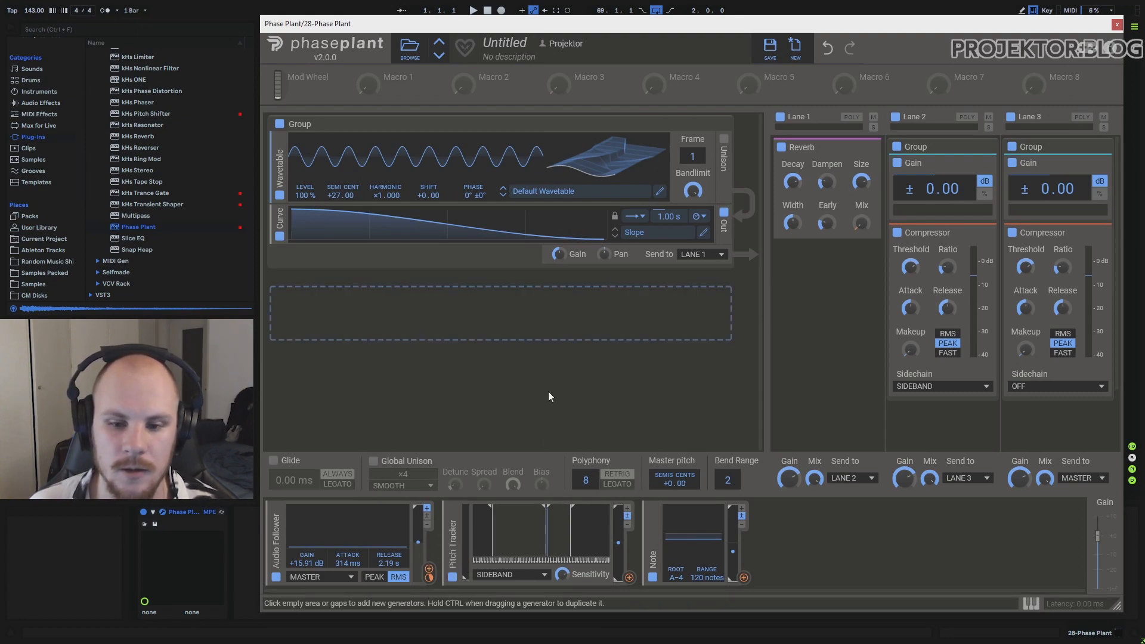
- Add an Analog generator with an Envelope output in a new group below and send it to Sideband
left_click(510, 316)
left_click(533, 358)
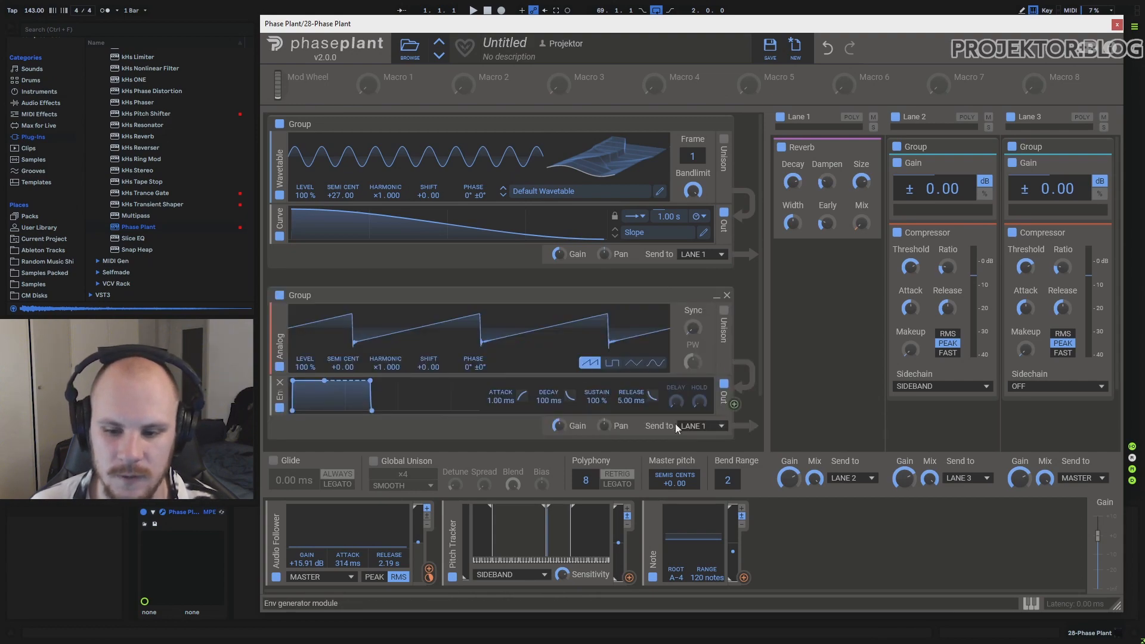
left_click(705, 426)
left_click(689, 477)
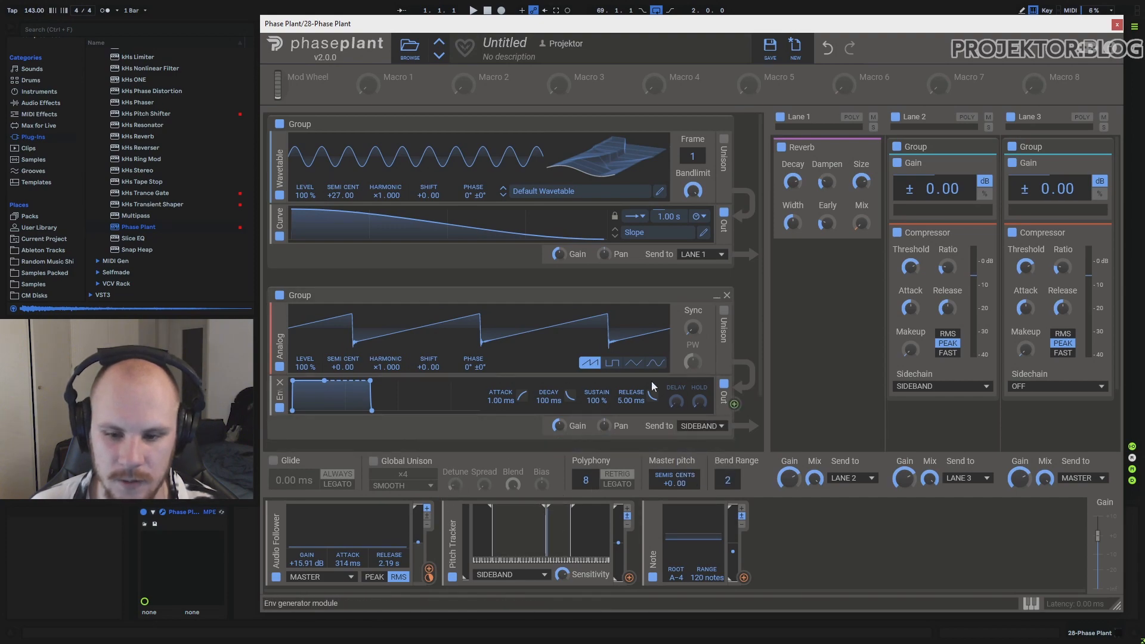
- Set the Analog group's envelope release to 3.04 s and switch the Audio Follower's source to Sideband
left_click_drag(653, 396, 653, 339)
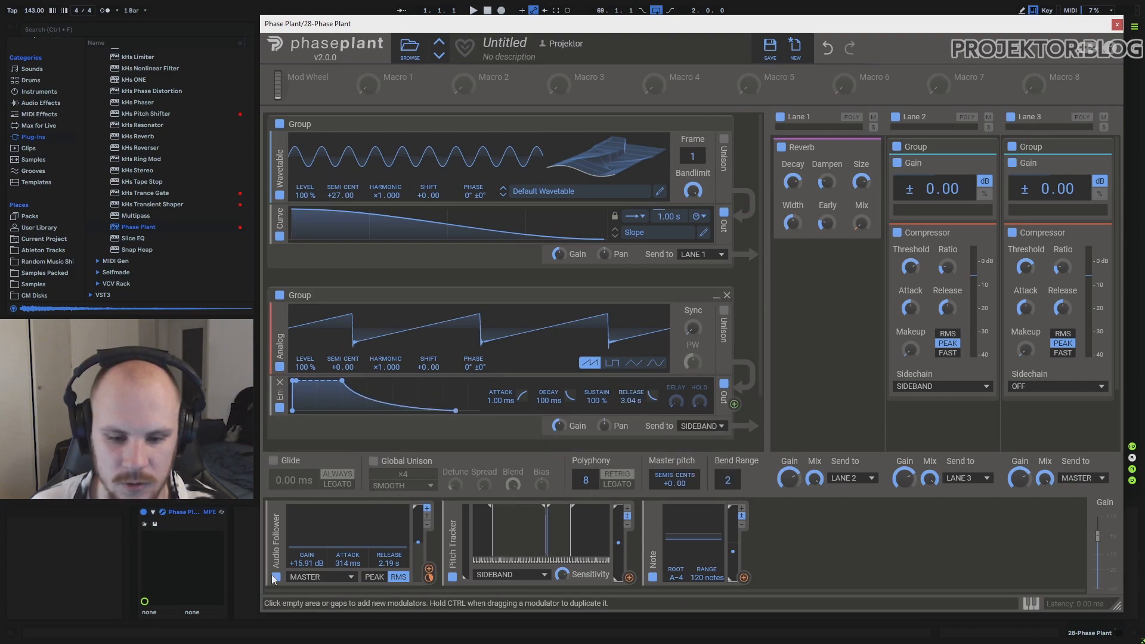
left_click(330, 577)
left_click(308, 575)
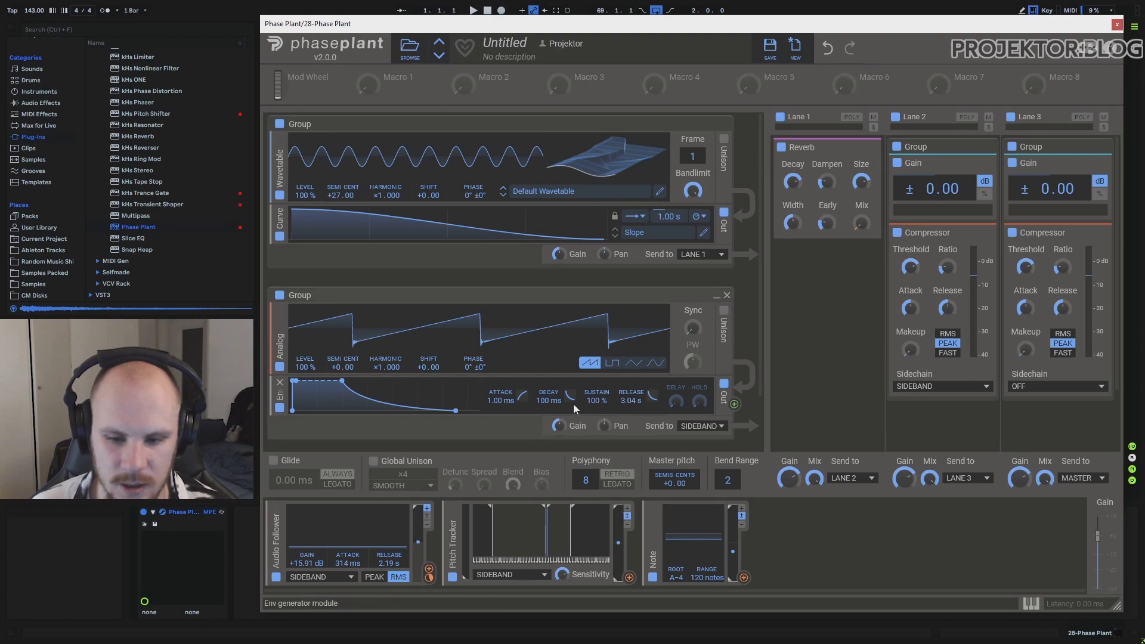
- Set the Analog group's envelope attack to 6.62 s and tune the Analog generator to -3 and then +4 semitones
left_click_drag(489, 402, 489, 322)
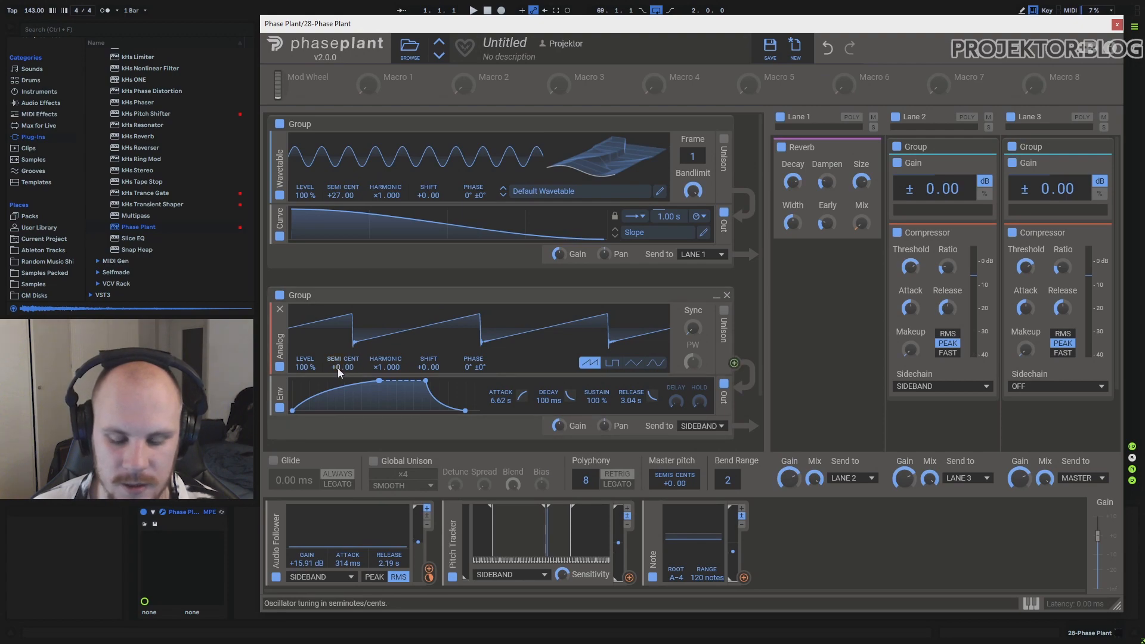
mouse_move(337, 367)
left_mouse_down()
mouse_move(337, 340)
mouse_move(337, 384)
mouse_move(337, 348)
mouse_move(337, 371)
left_mouse_up()
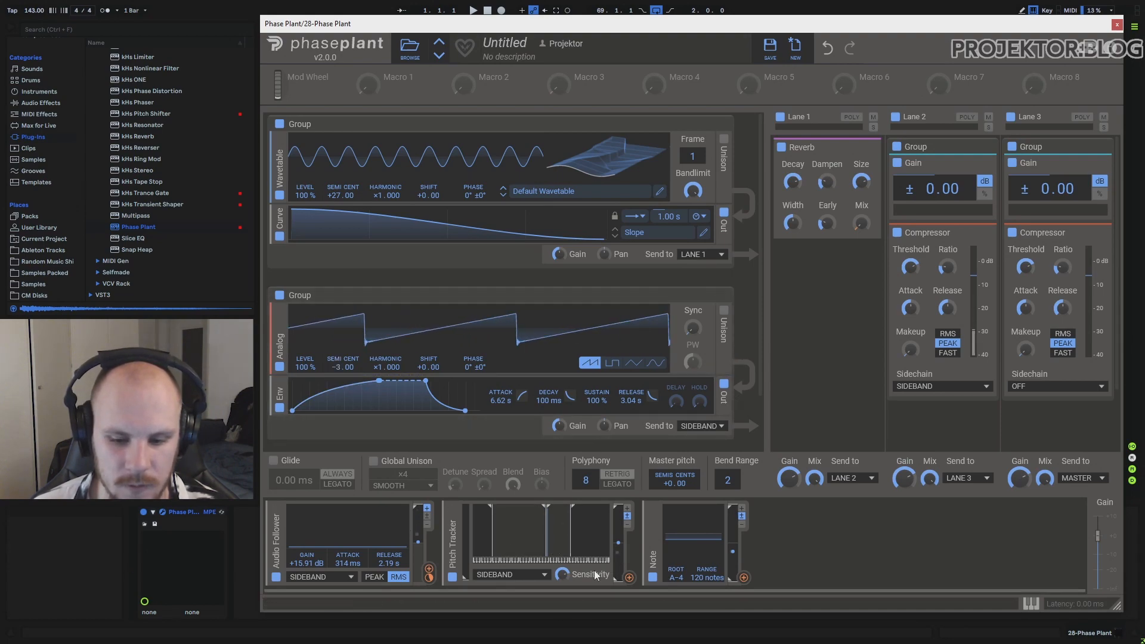
left_click_drag(343, 366, 343, 346)
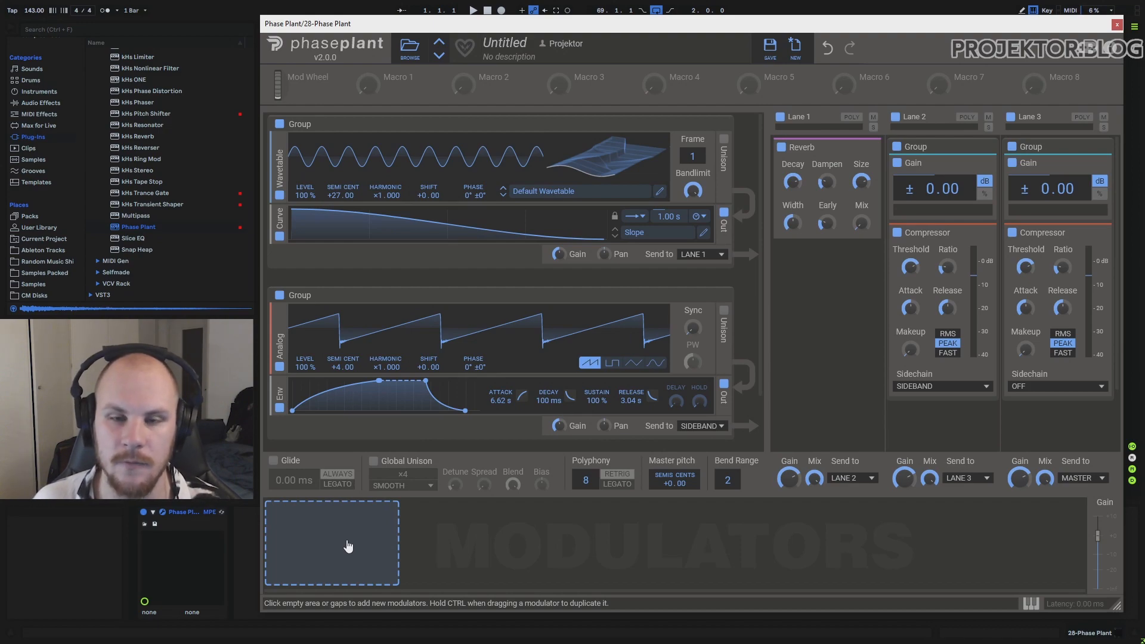
- Add a Remap modulator and an Envelope modulator beside it in the emptied modulator area
left_click(358, 539)
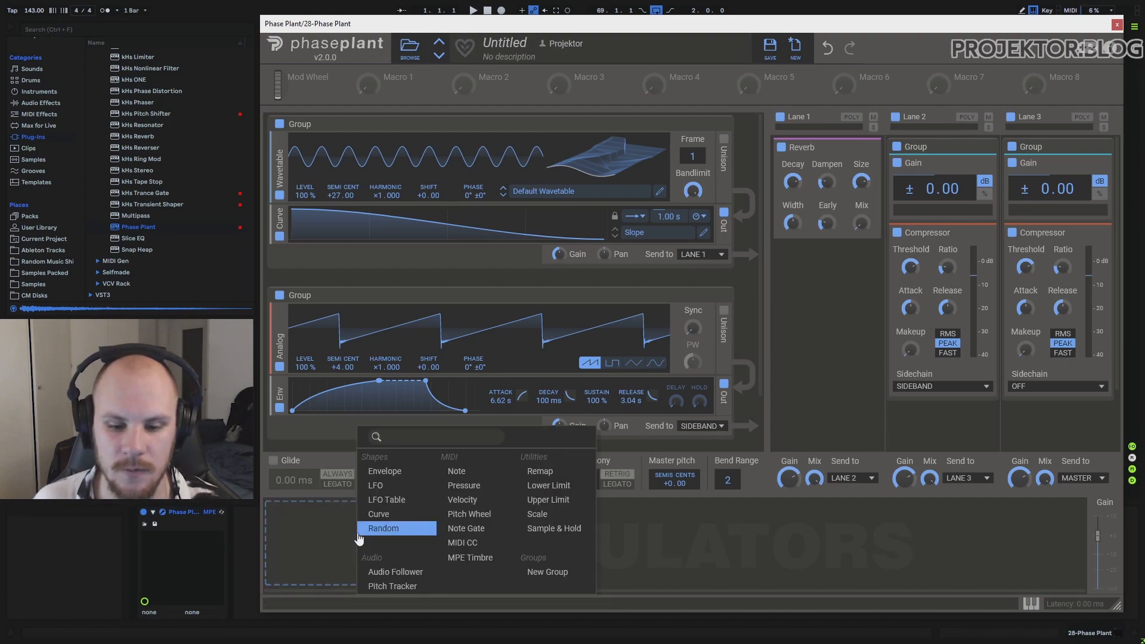
left_click(553, 472)
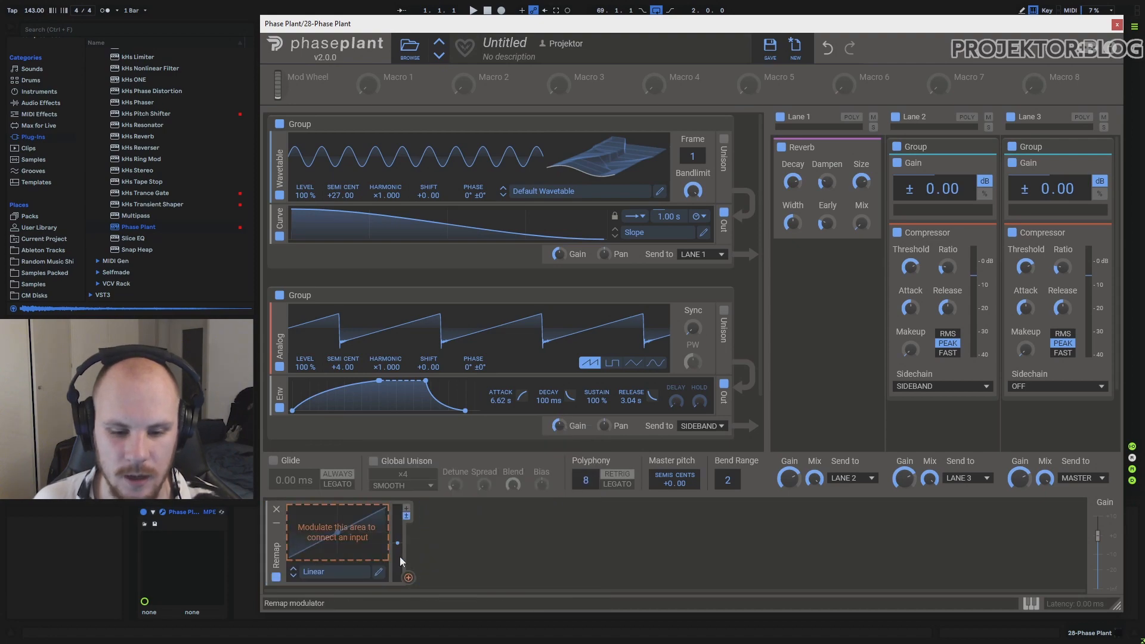
left_click(476, 526)
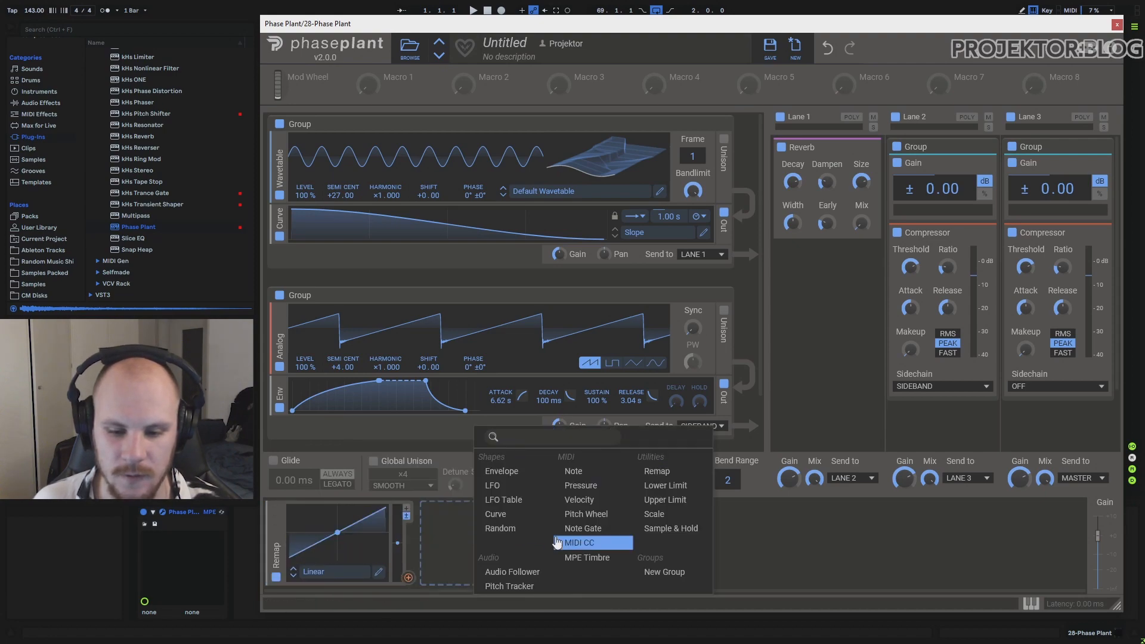
left_click(520, 468)
- Set the Envelope modulator's decay to 110 ms and sustain to 0 %, and briefly show its available modulation targets
left_click_drag(496, 508, 474, 557)
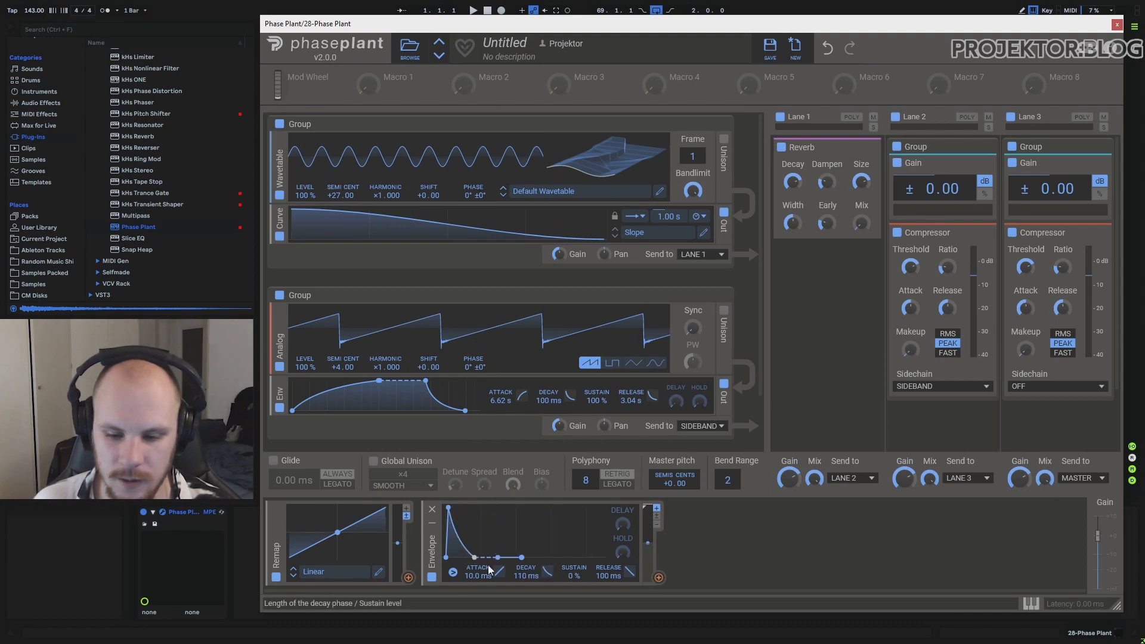
left_click(659, 578)
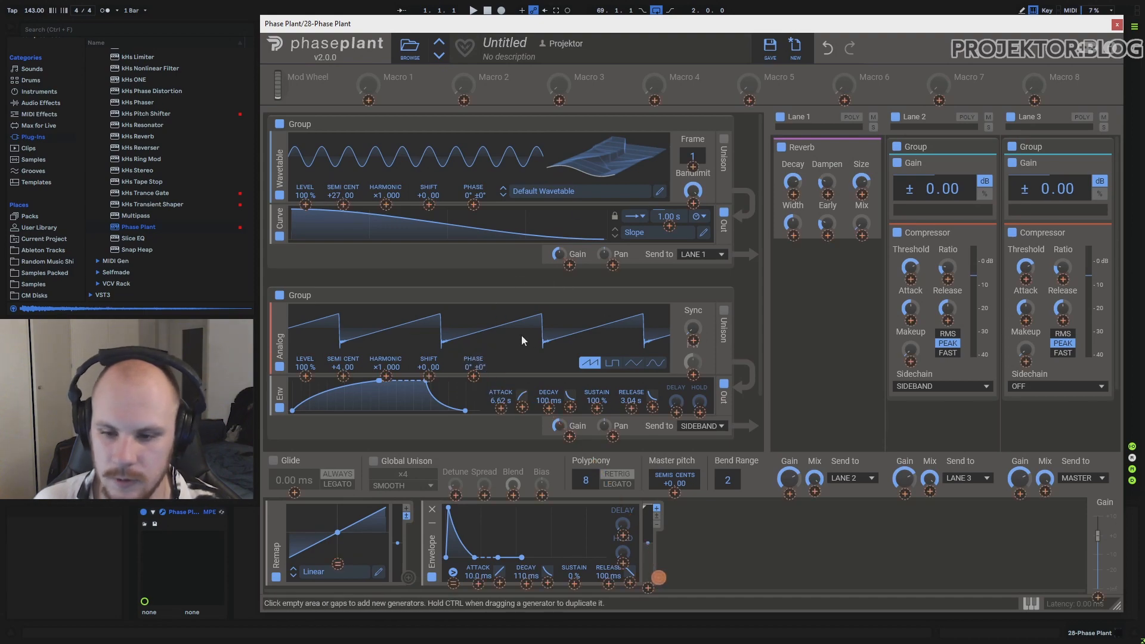
left_click(756, 319)
- Insert a Filter module below the Wavetable group and delete the Analog generator's group
left_click_drag(759, 276, 759, 295)
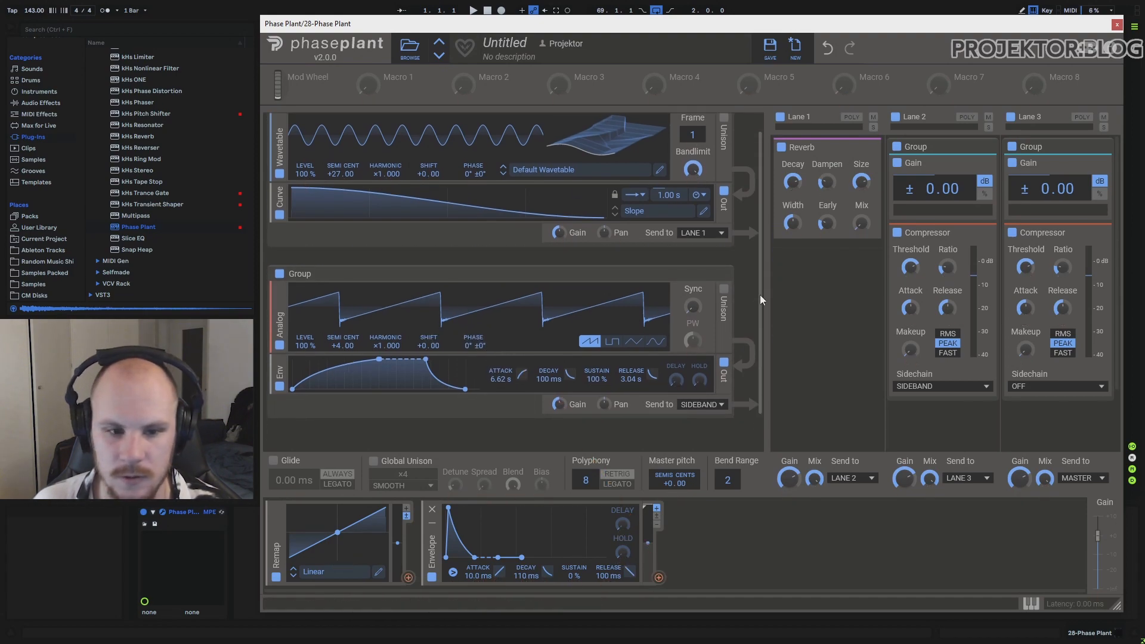
left_click(338, 251)
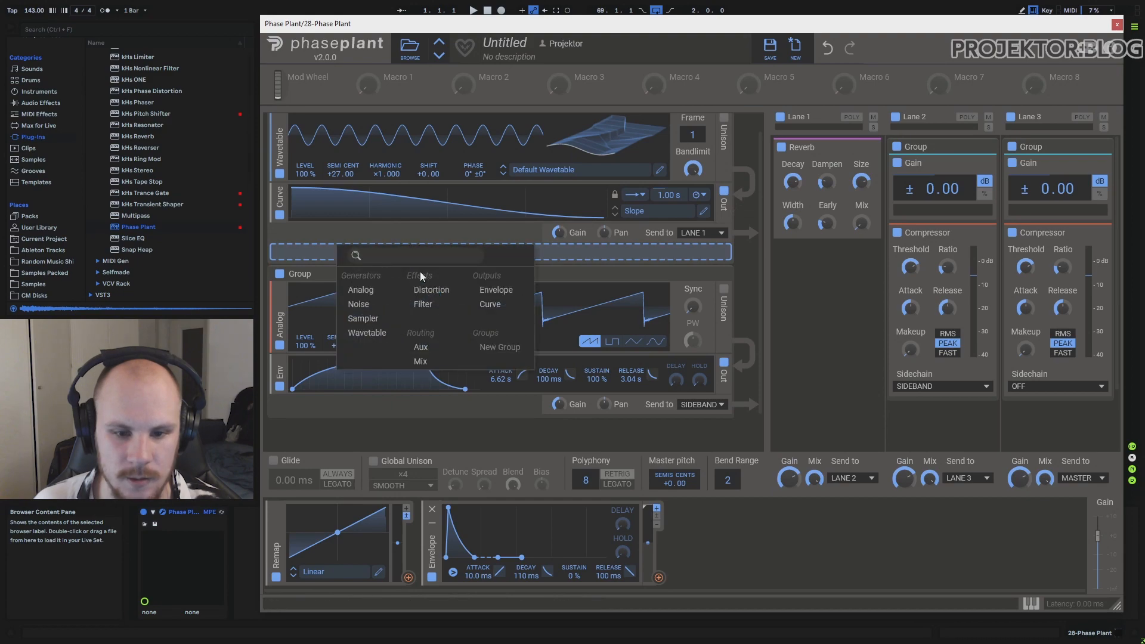
left_click(422, 304)
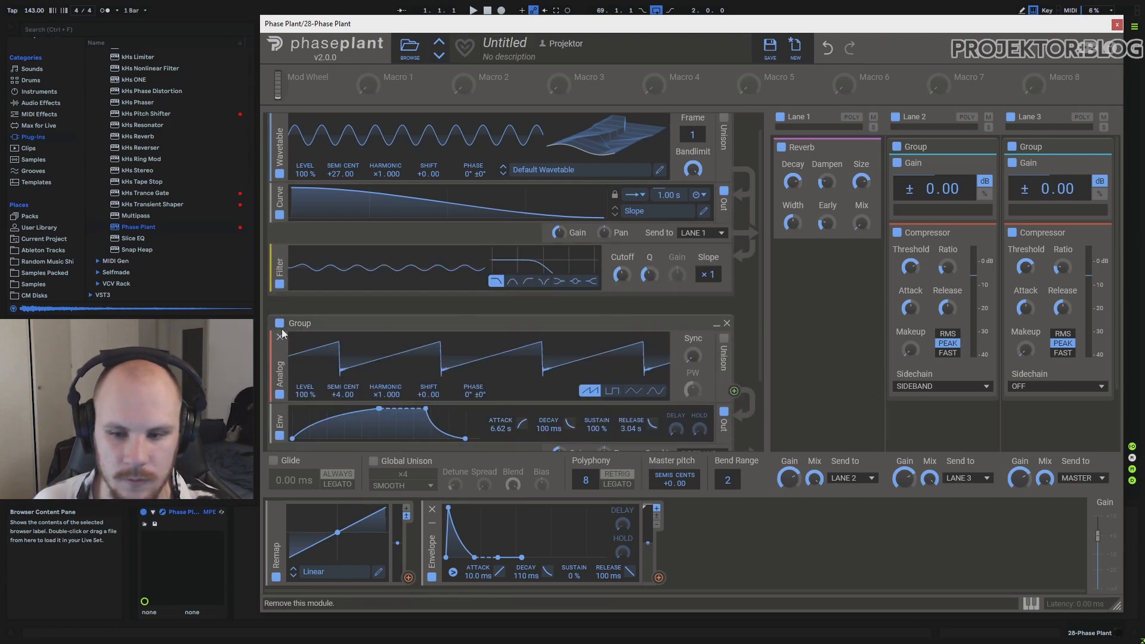
left_click(727, 323)
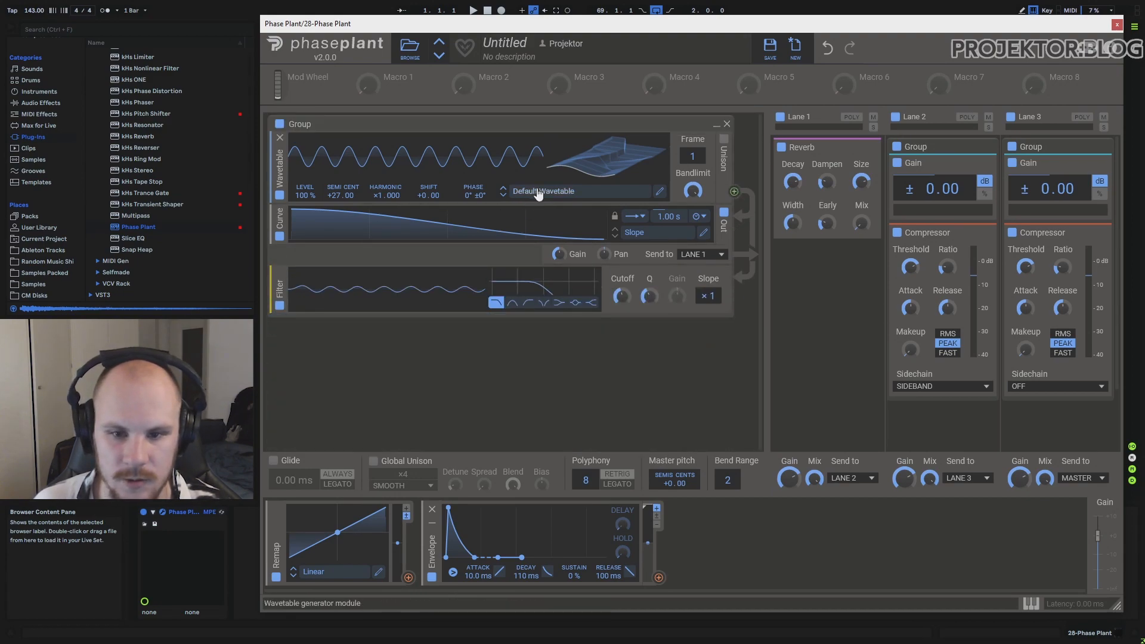
- Set the Wavetable's frame to 161 and move the Filter module between the Wavetable and the Curve
left_click_drag(693, 157, 692, 113)
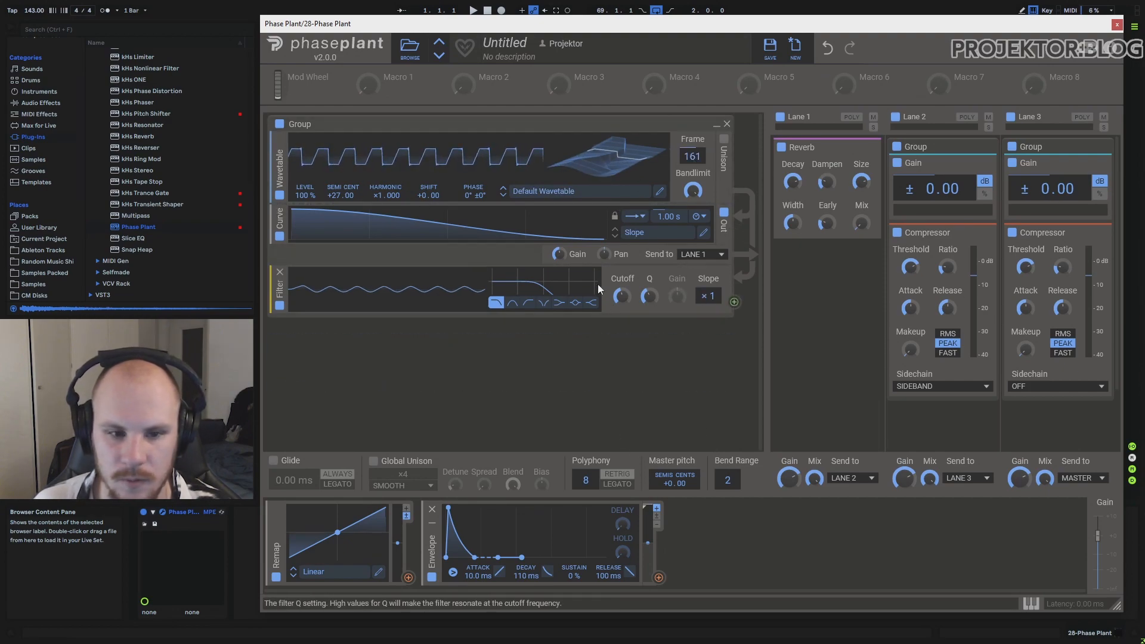
left_click_drag(279, 290, 279, 230)
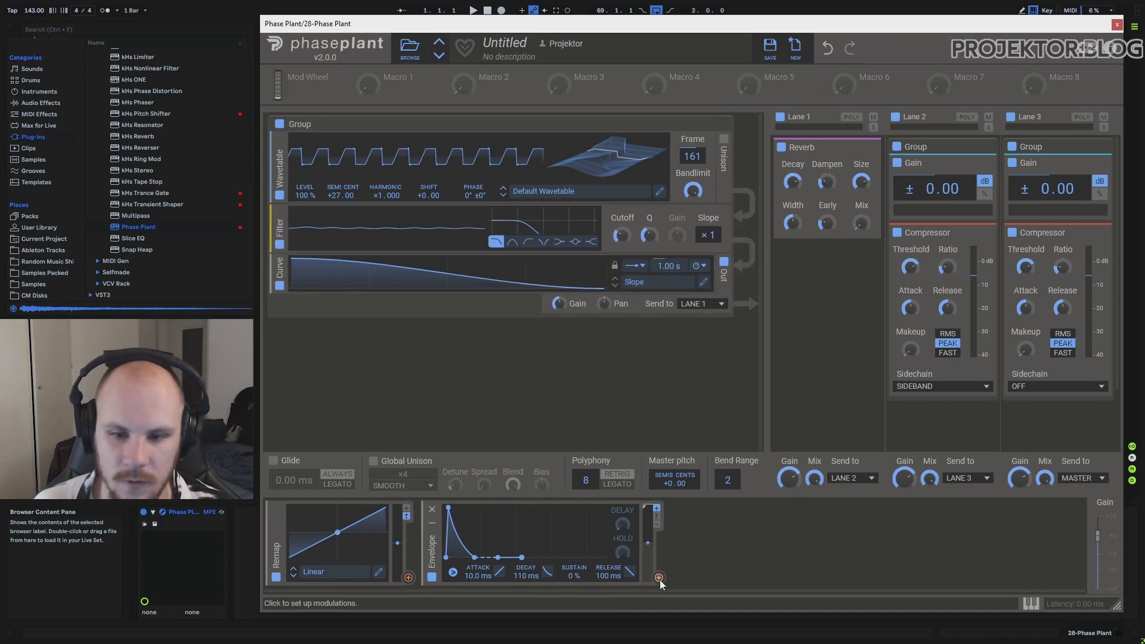
- Route the Envelope modulator into the Remap modulator and modulate the Filter's cutoff with the Remap output
left_click_drag(659, 579, 622, 256)
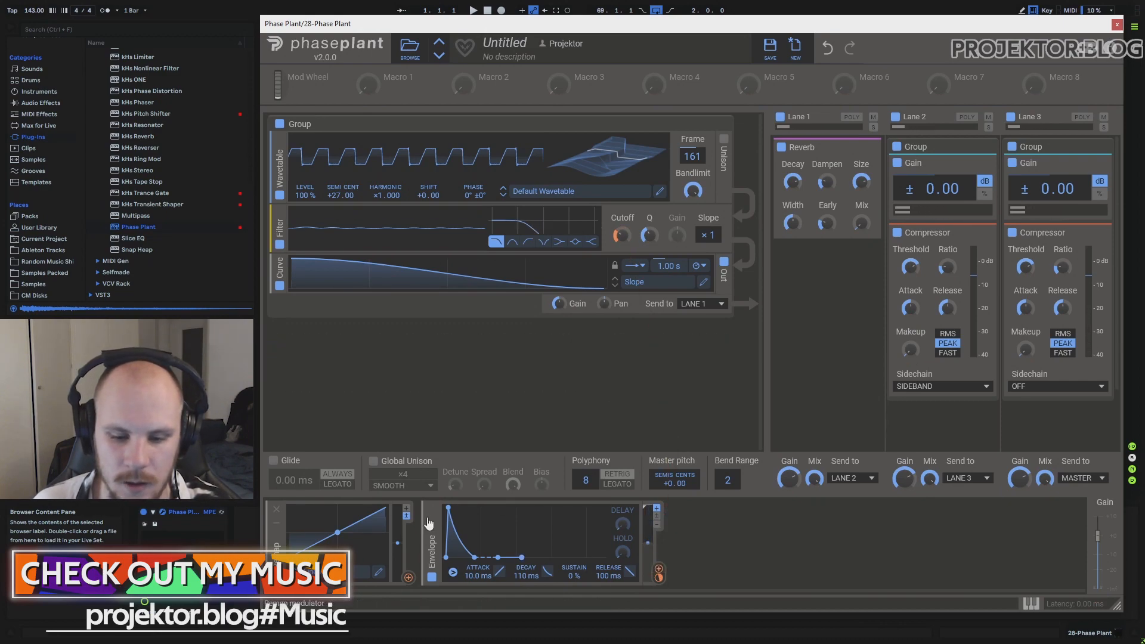
left_click(658, 577)
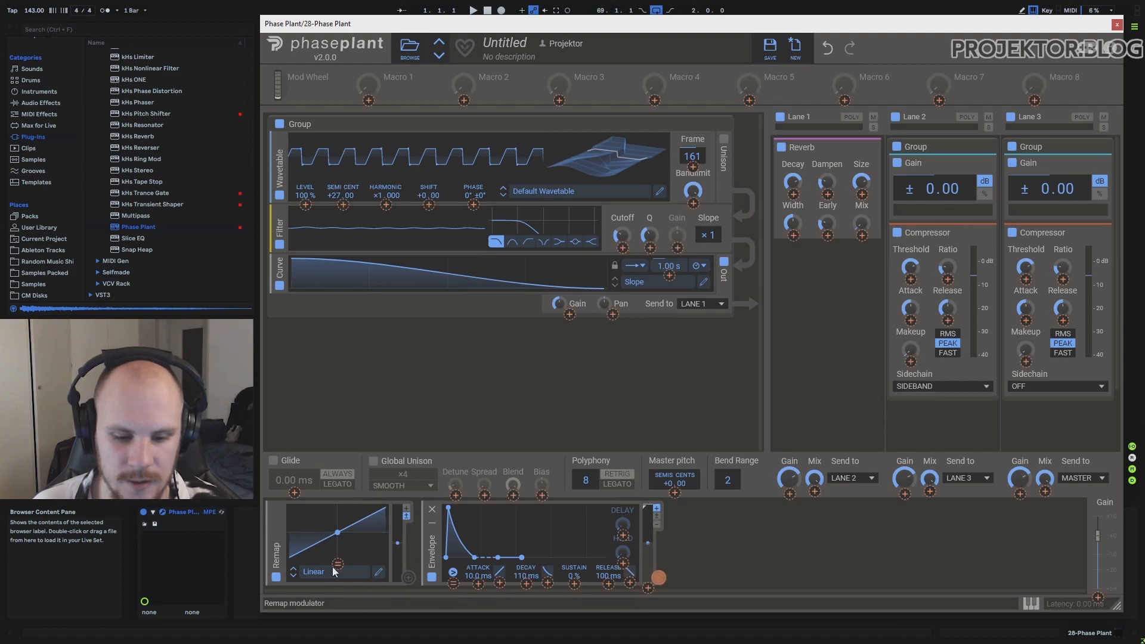
left_click(337, 565)
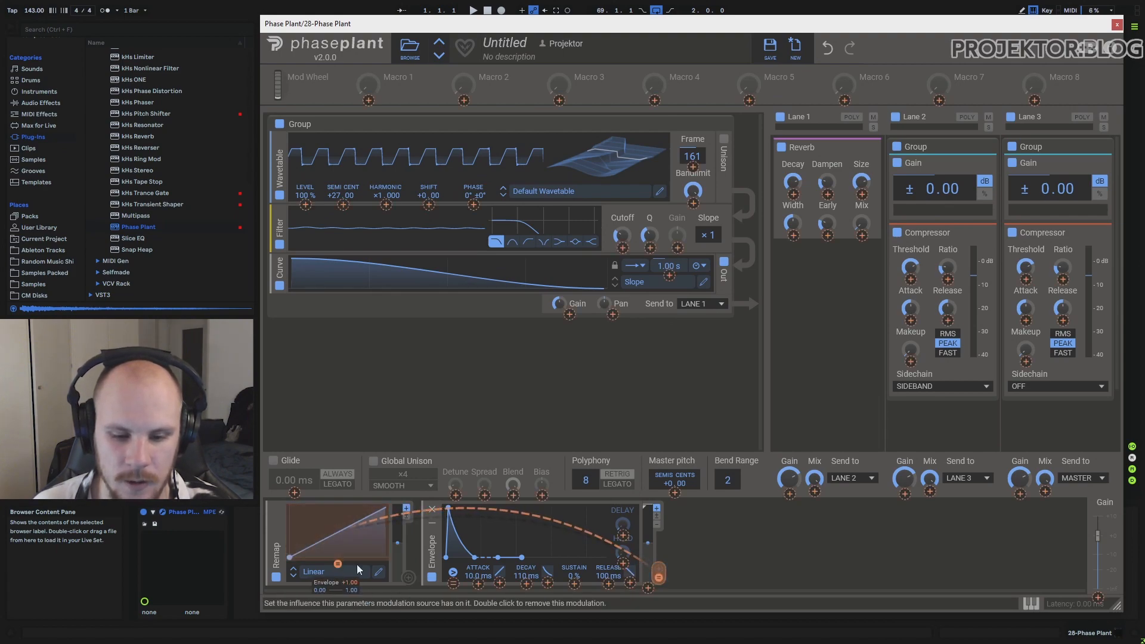
left_click(728, 553)
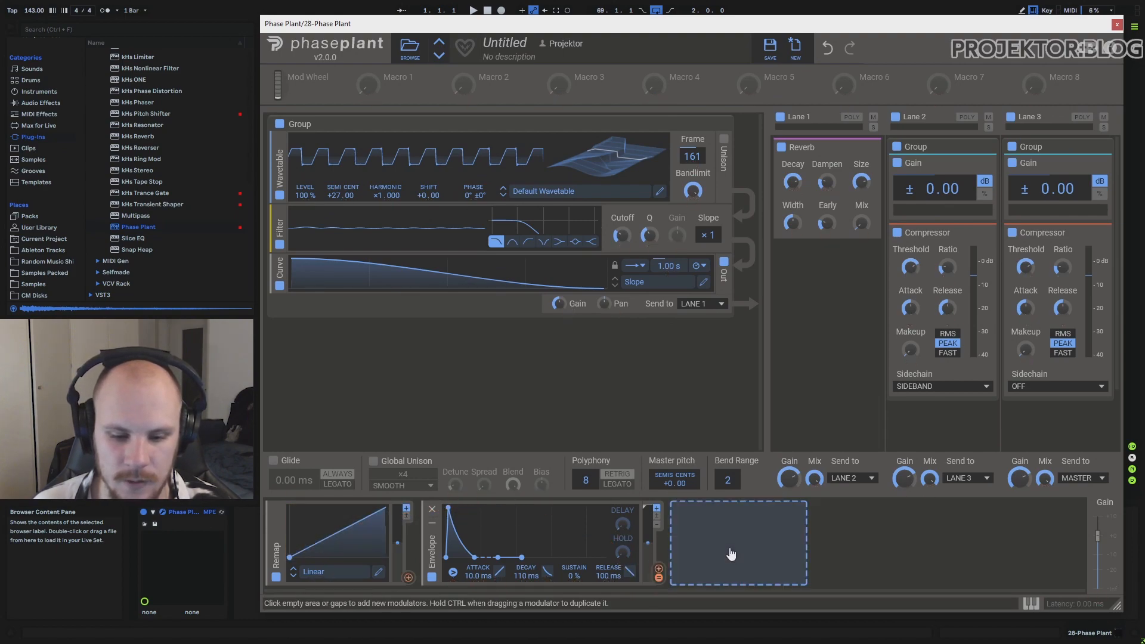
left_click(409, 578)
left_click(622, 247)
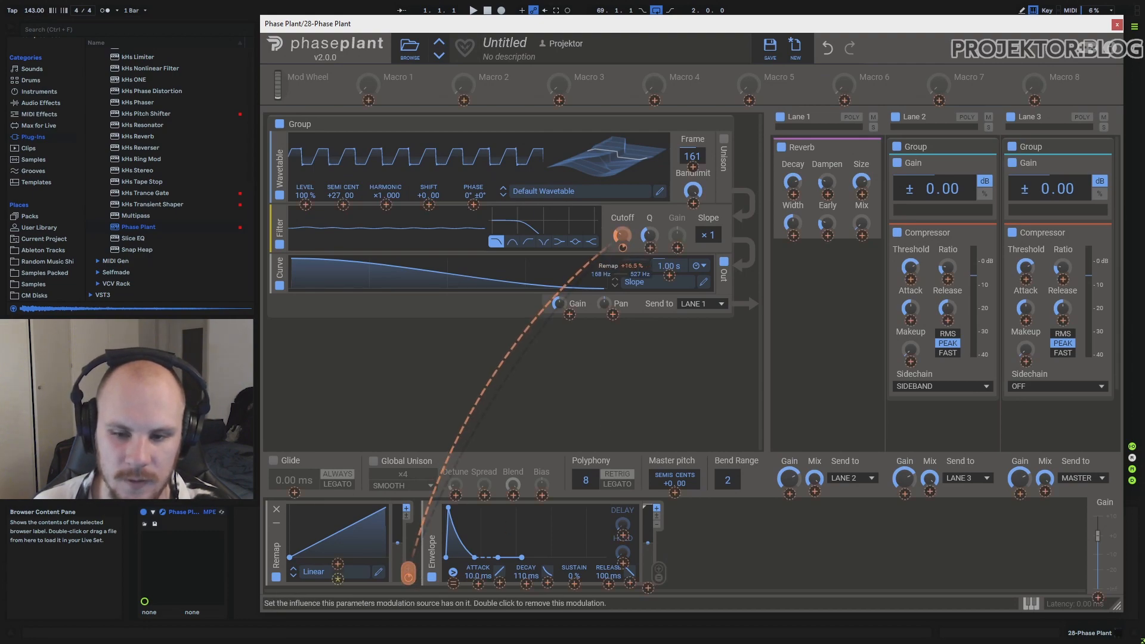
left_click(627, 381)
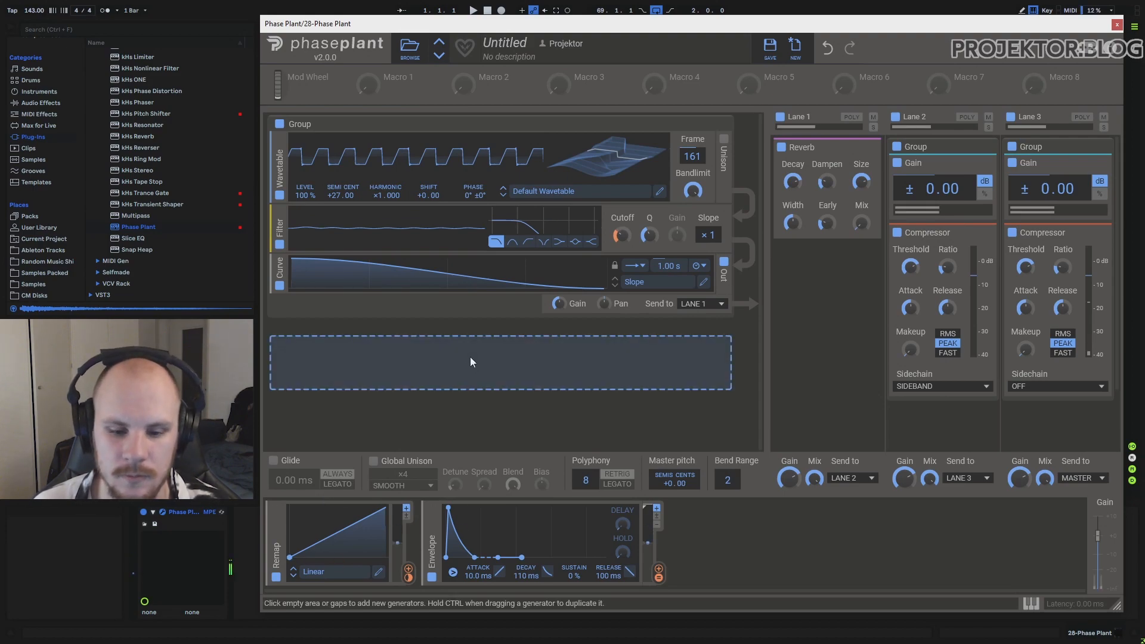
- Open the Remap curve for editing and shape it with extra nodes into two peaks separated by a dip to 0 %
left_click(378, 571)
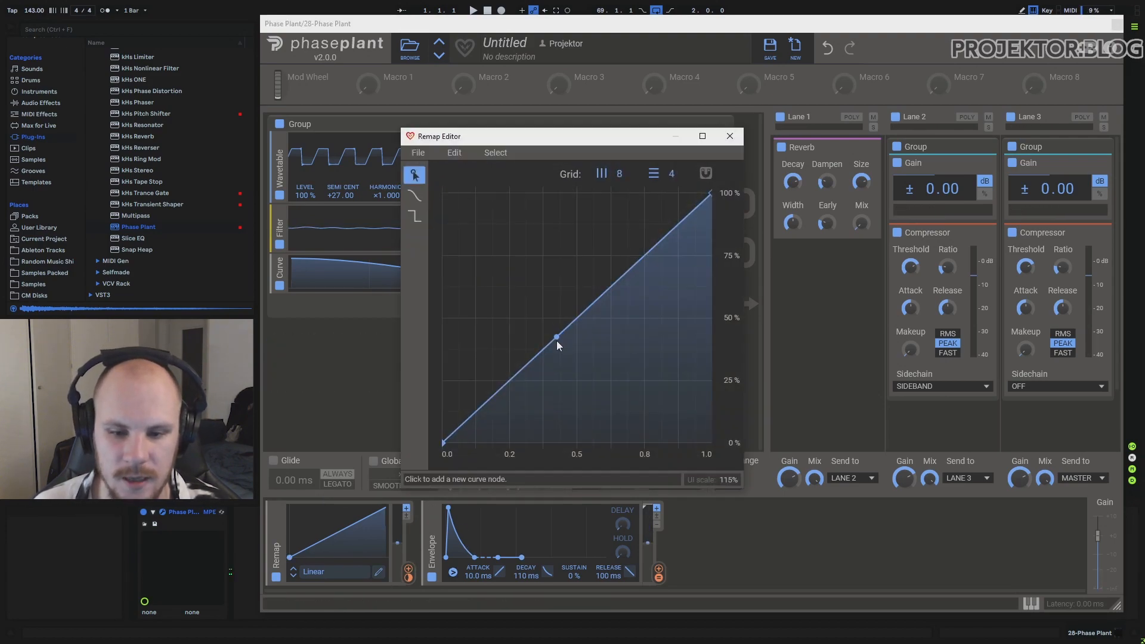
left_click_drag(555, 339, 490, 266)
left_click_drag(560, 214, 593, 447)
left_click_drag(557, 382, 534, 399)
left_click_drag(640, 395, 629, 286)
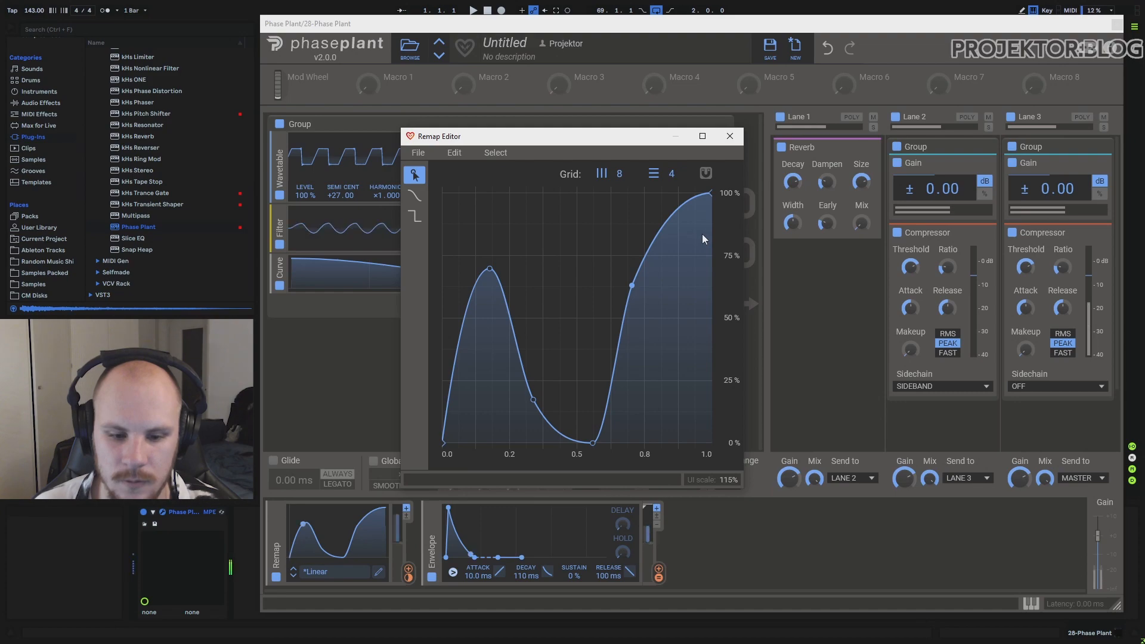
left_click_drag(533, 400, 489, 179)
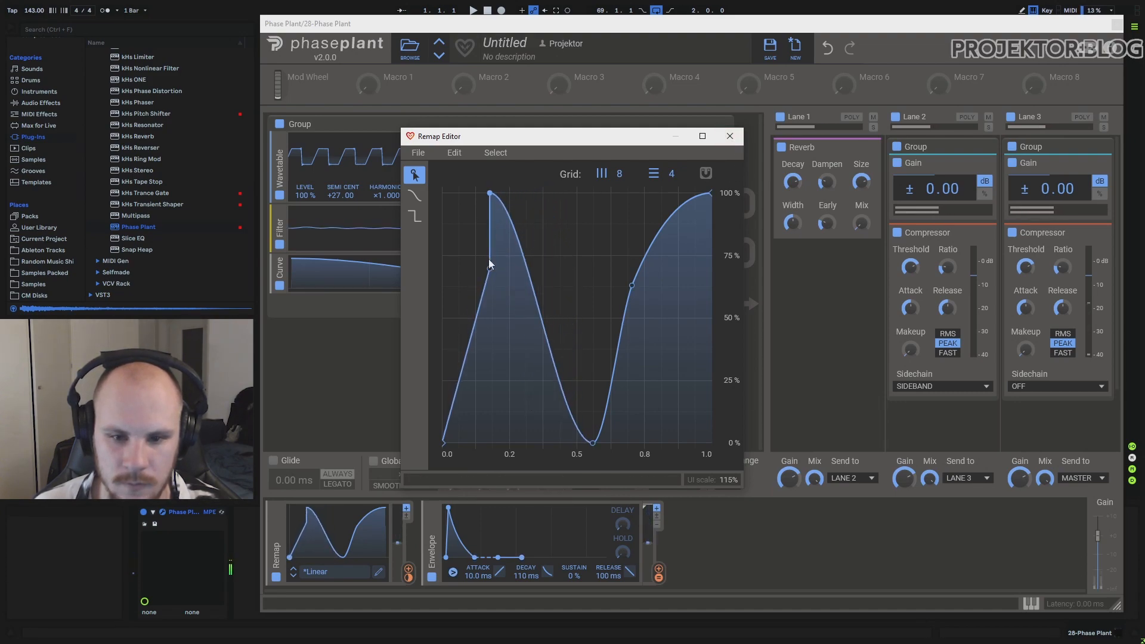
left_click_drag(490, 268, 452, 340)
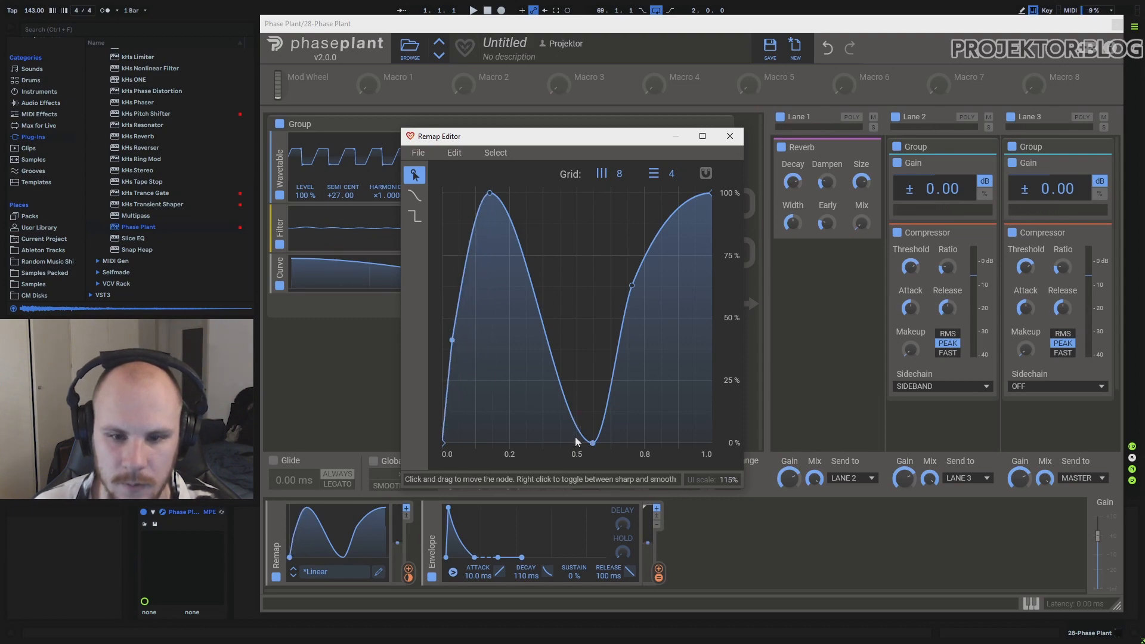
- Remove the surplus nodes and reshape the Remap curve into a steep rise and a plateau just above 75 %, then close the editor
double_click(490, 193)
double_click(452, 339)
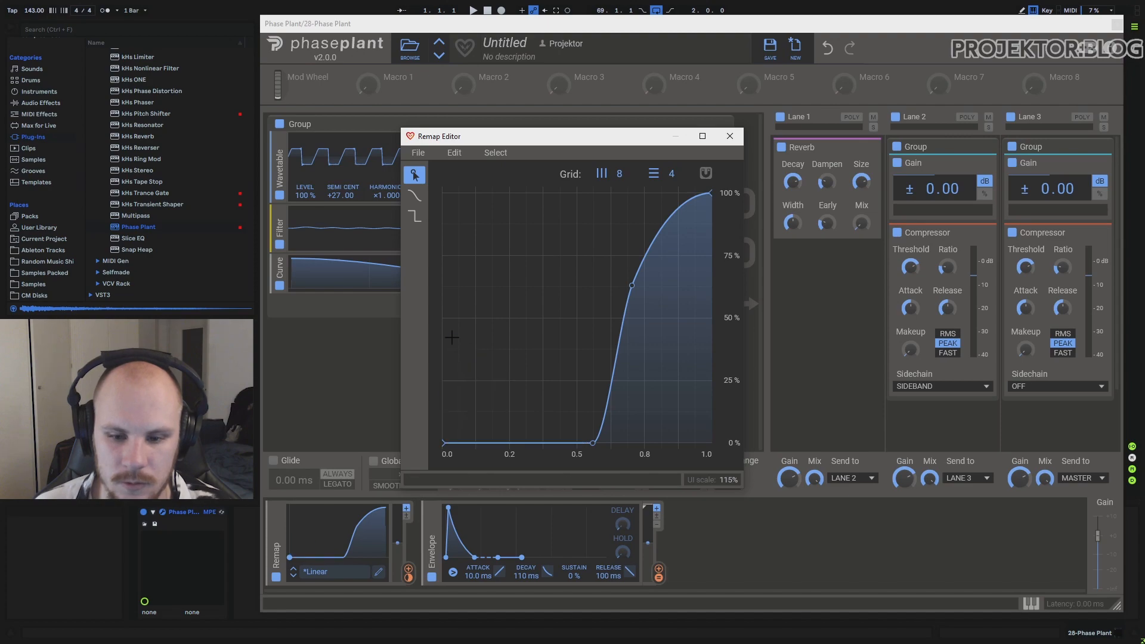
double_click(592, 442)
left_click_drag(632, 285, 665, 419)
double_click(683, 361)
left_click_drag(684, 362, 678, 248)
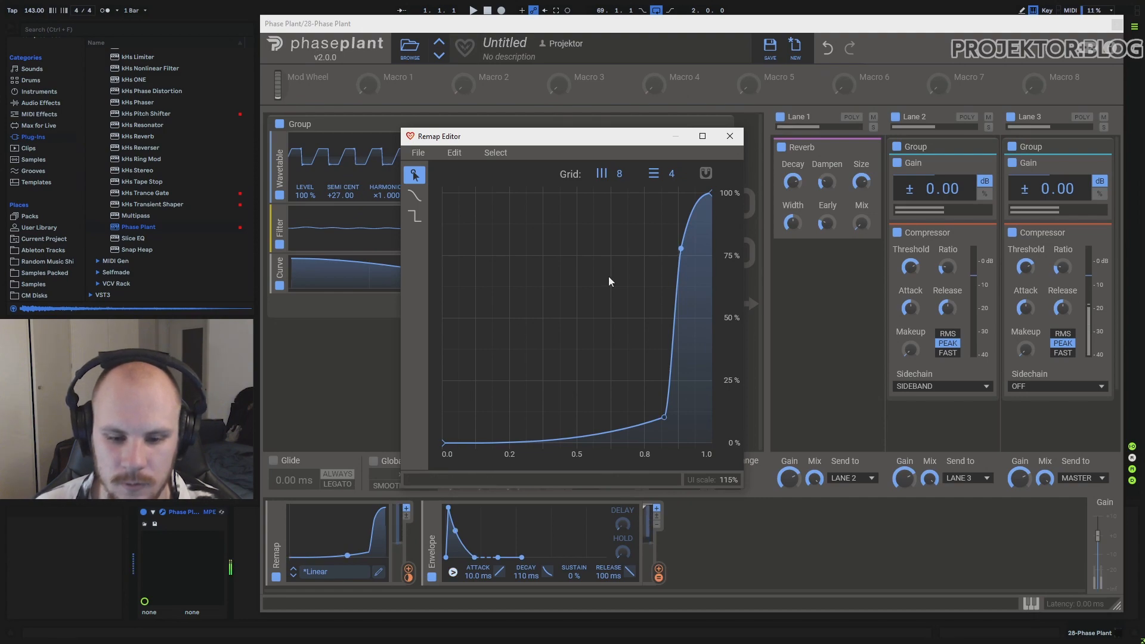
left_click_drag(666, 416, 471, 251)
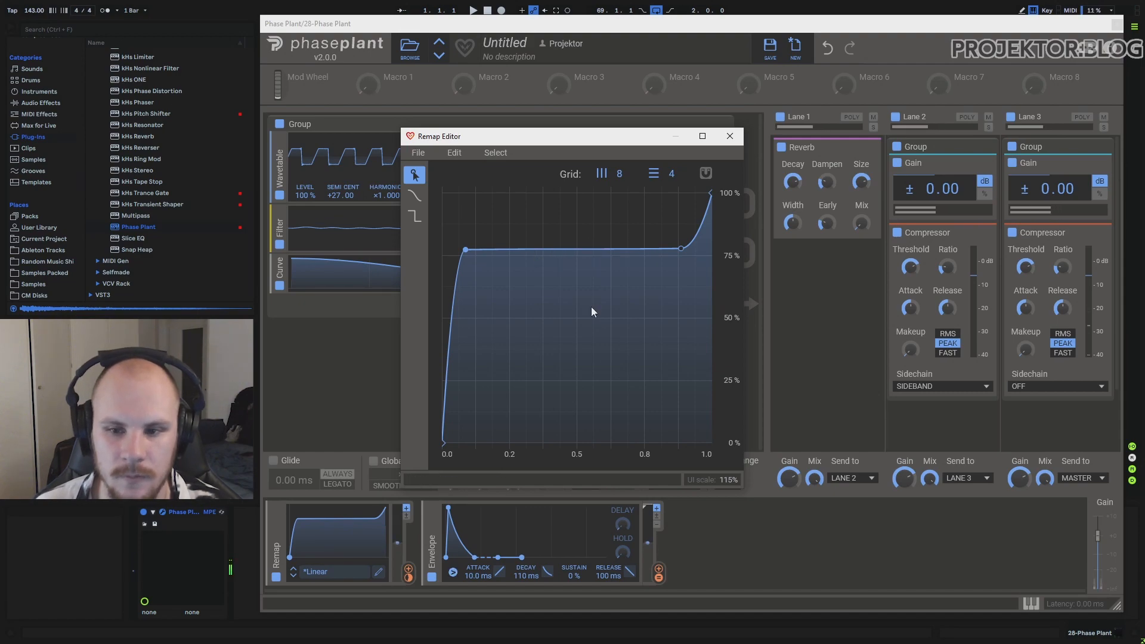
left_click(729, 136)
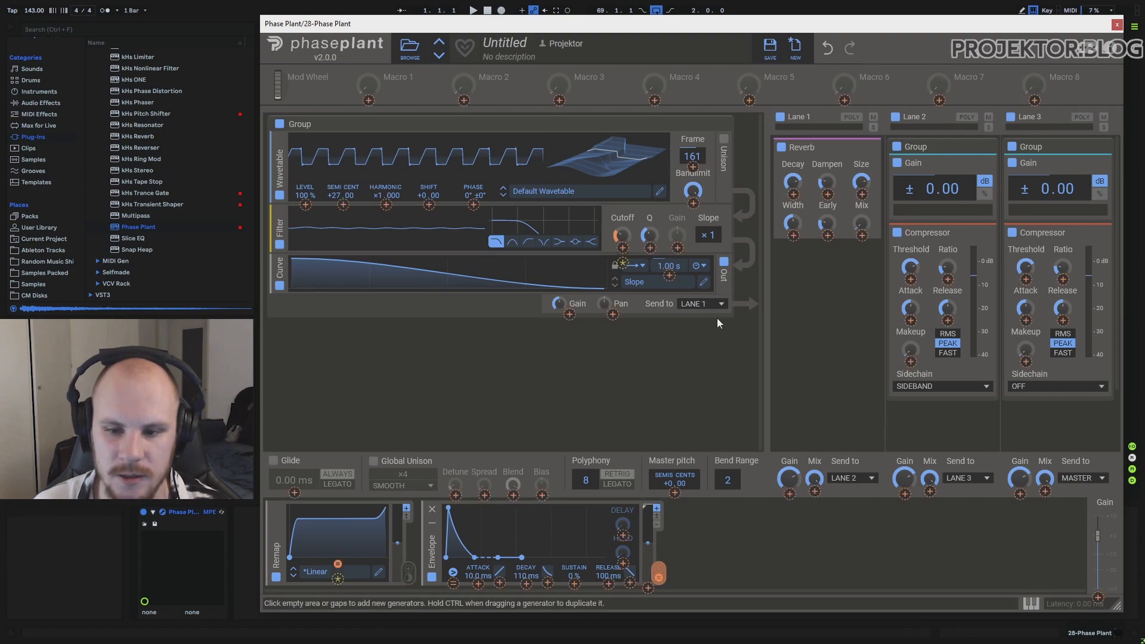
left_click_drag(659, 573, 669, 256)
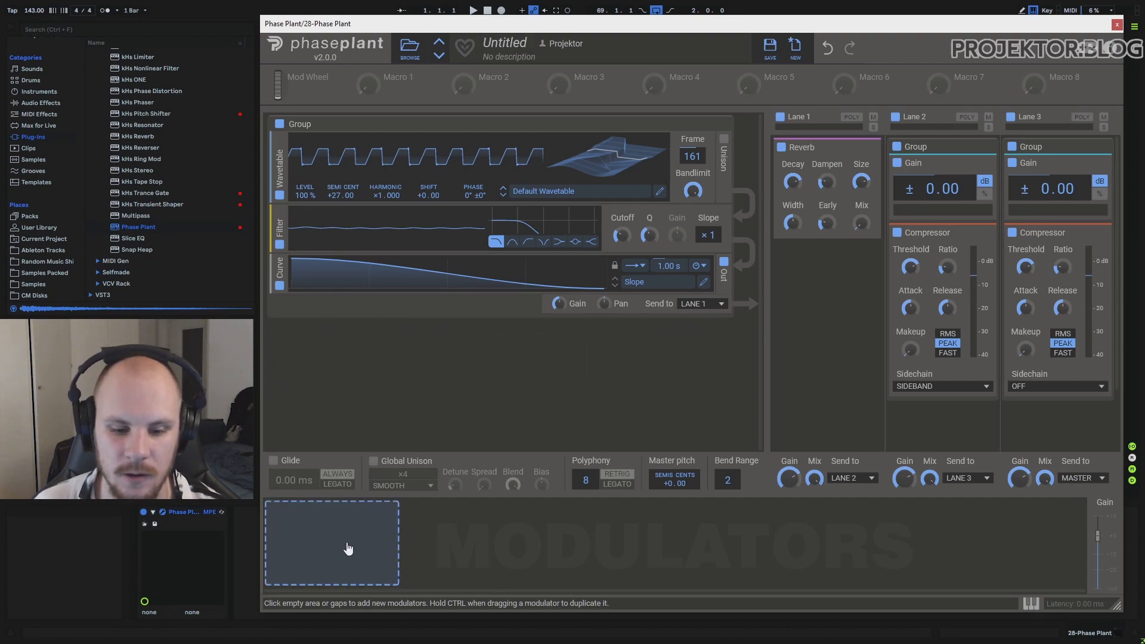
- Add Lower Limit, Upper Limit and LFO modulators side by side in the emptied modulator area
left_click(352, 552)
left_click(548, 490)
left_click(451, 538)
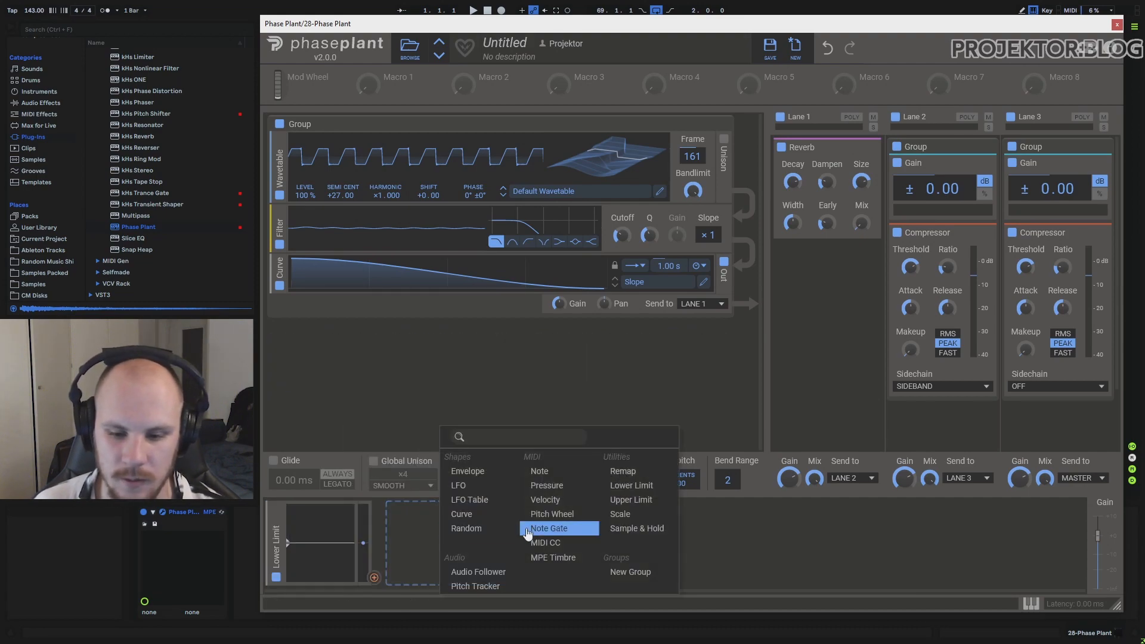
left_click(628, 500)
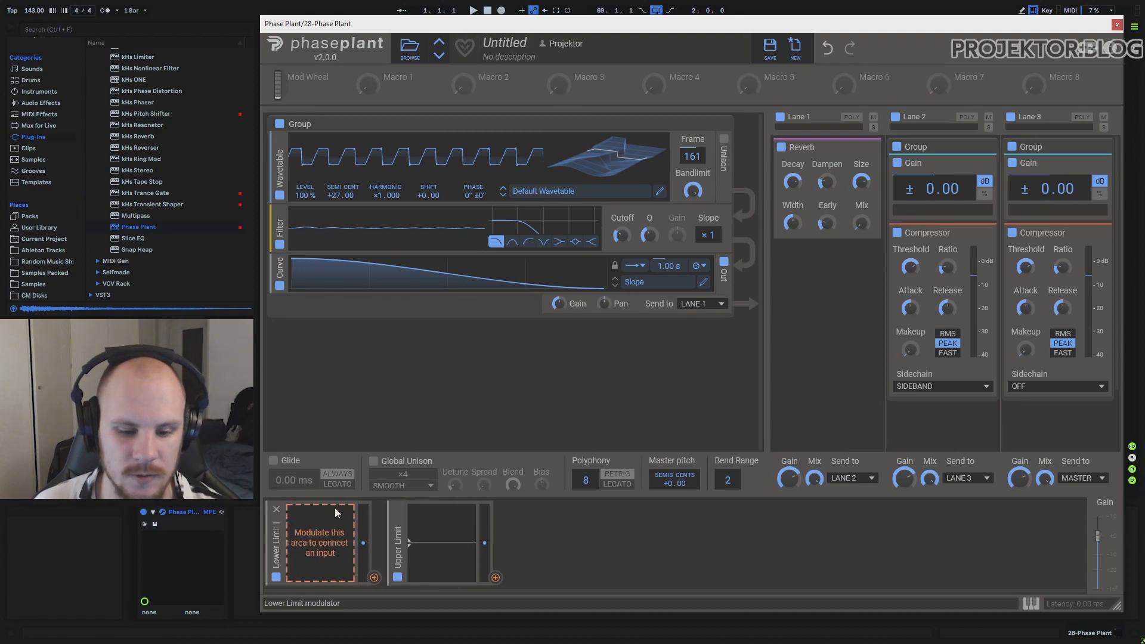
left_click(592, 531)
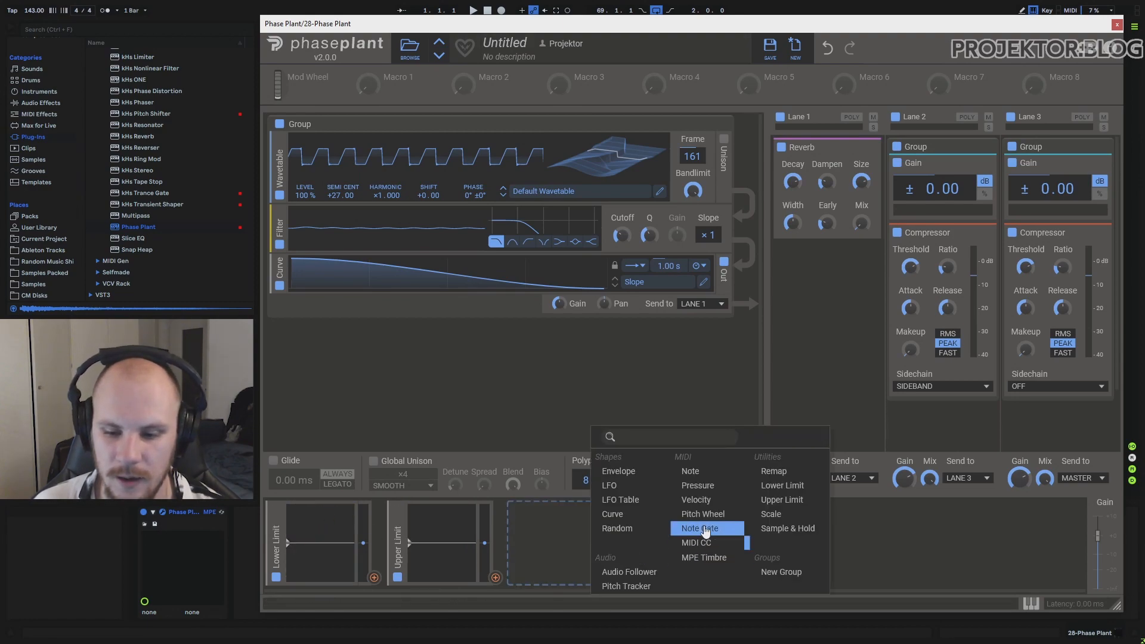
left_click(618, 490)
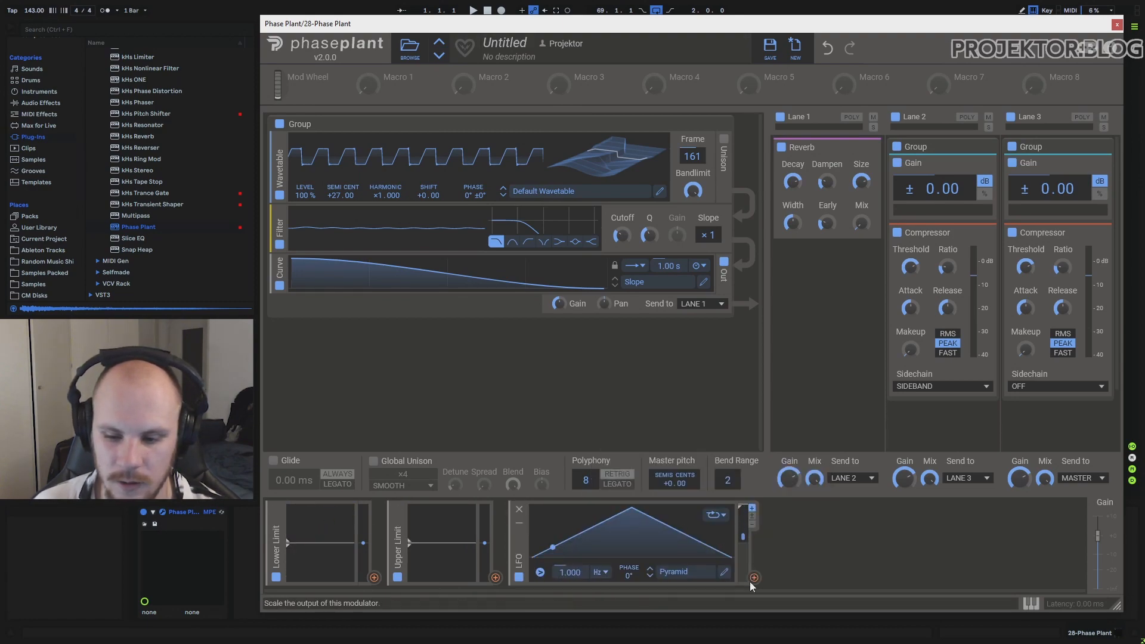
- Route the LFO into the Lower Limit modulator's input and raise its limit line above the centre
left_click_drag(755, 577, 320, 585)
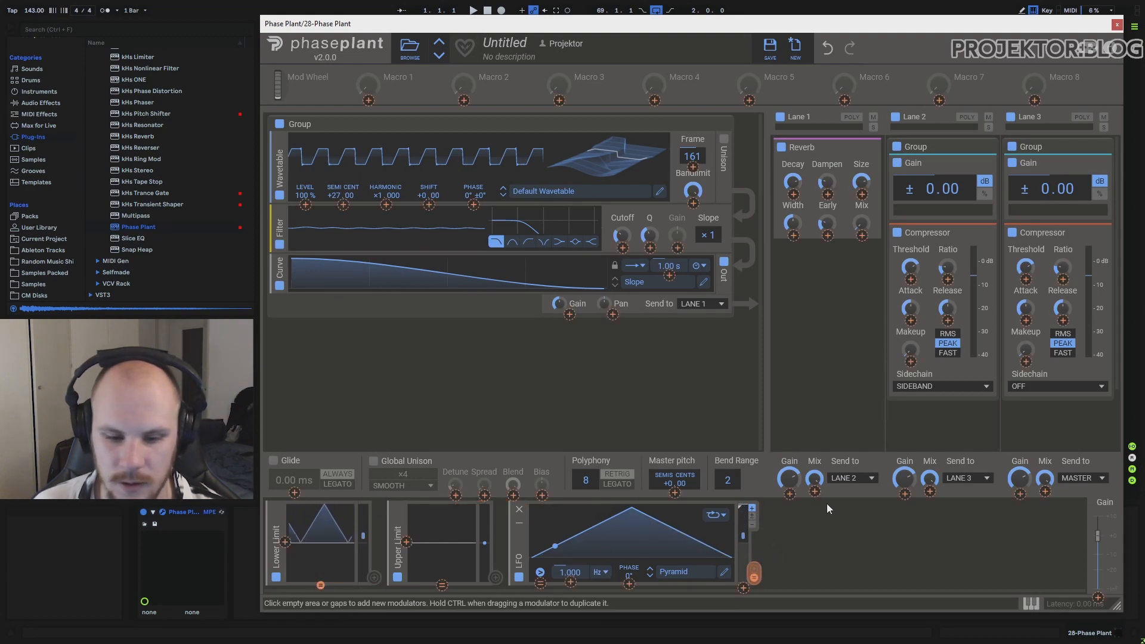
left_click(331, 544)
left_click_drag(326, 543, 332, 522)
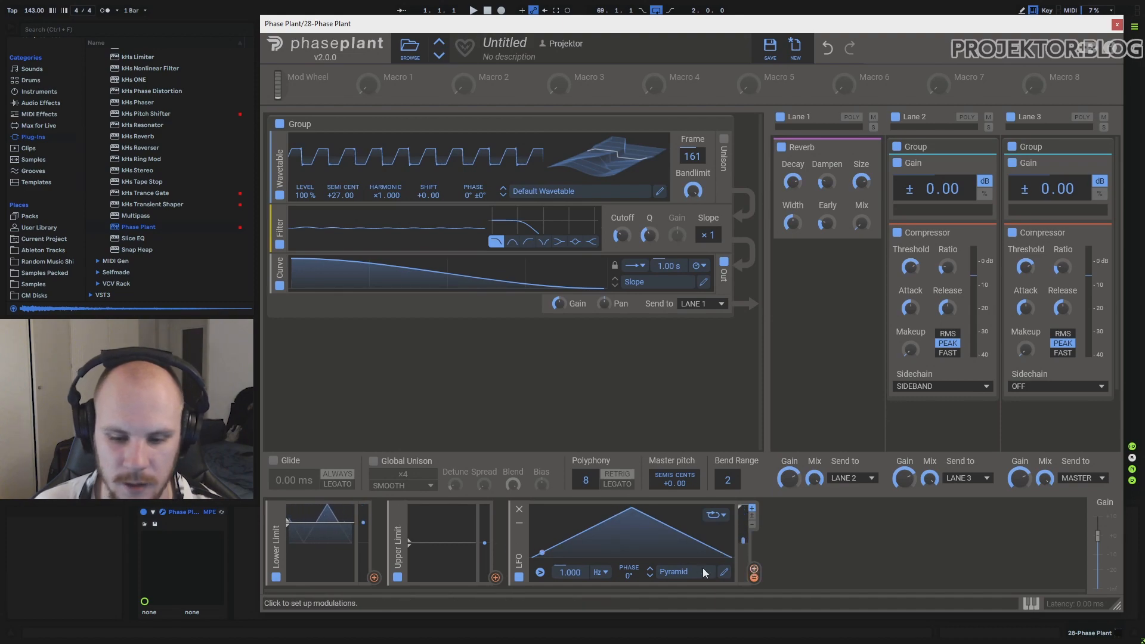
- Route the LFO into the Upper Limit modulator's main input and raise its limit line above the centre
left_click_drag(754, 569, 438, 545)
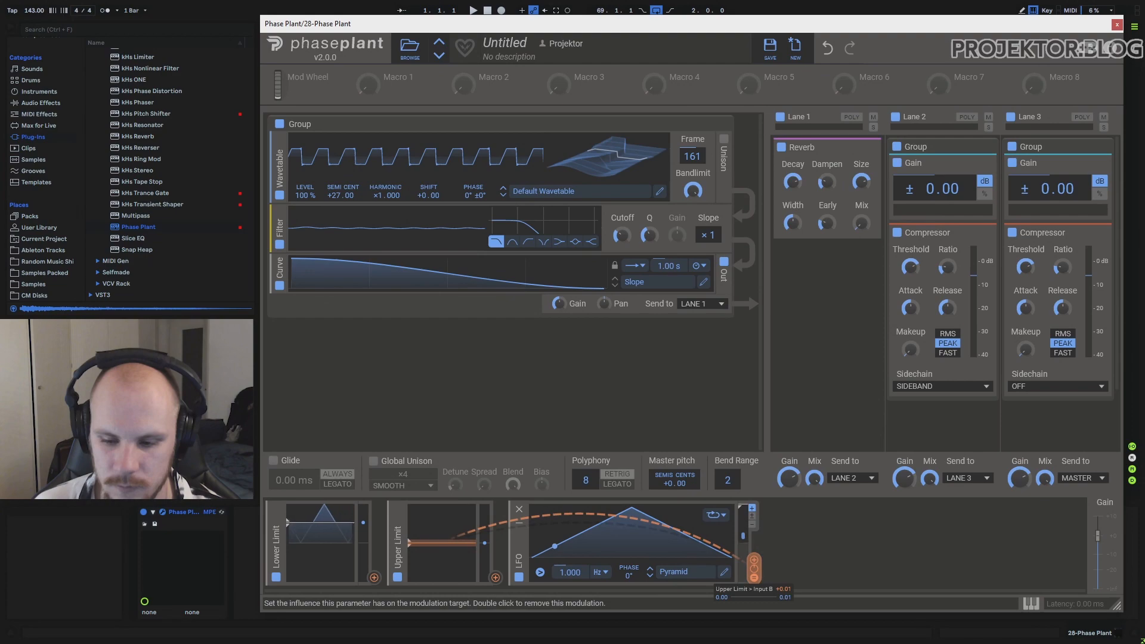
left_click_drag(754, 568, 442, 585)
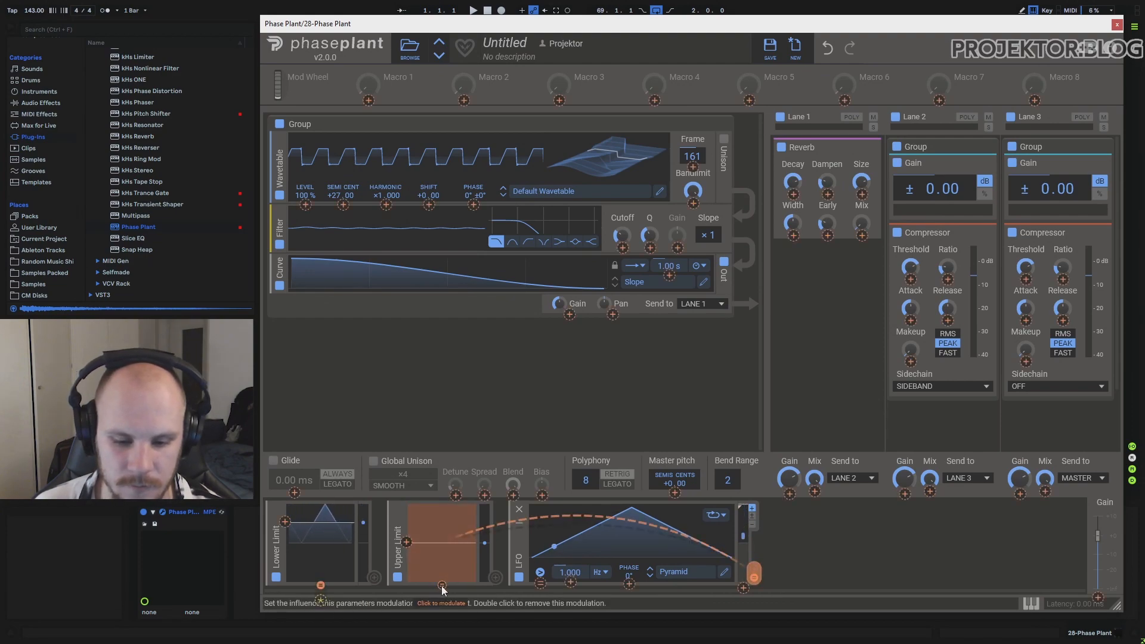
left_click(858, 554)
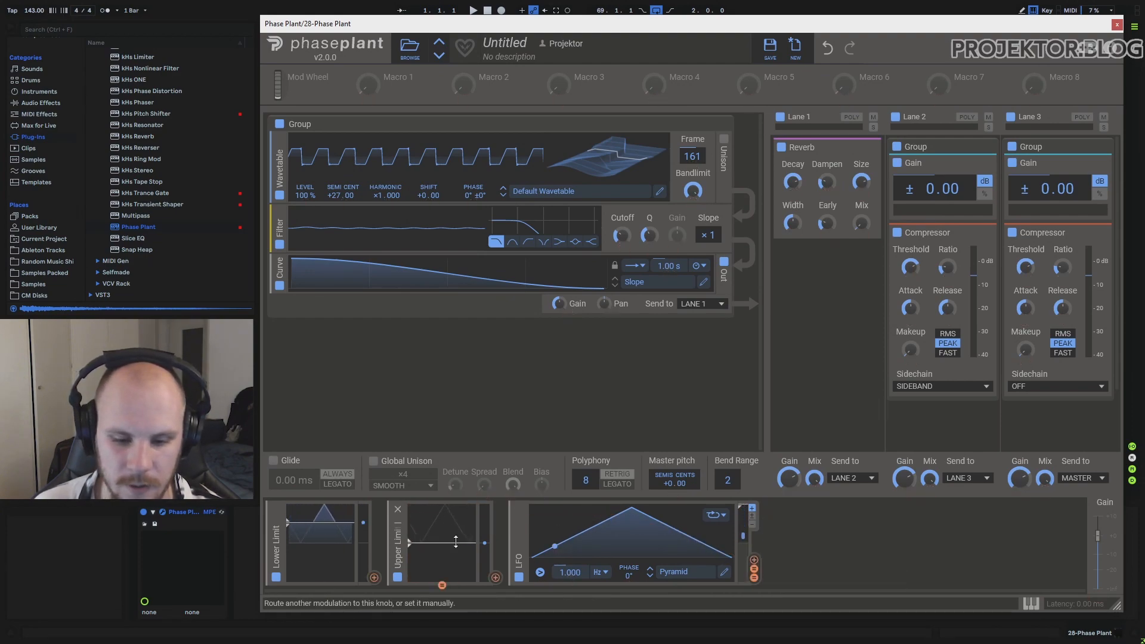
left_click_drag(457, 542, 465, 522)
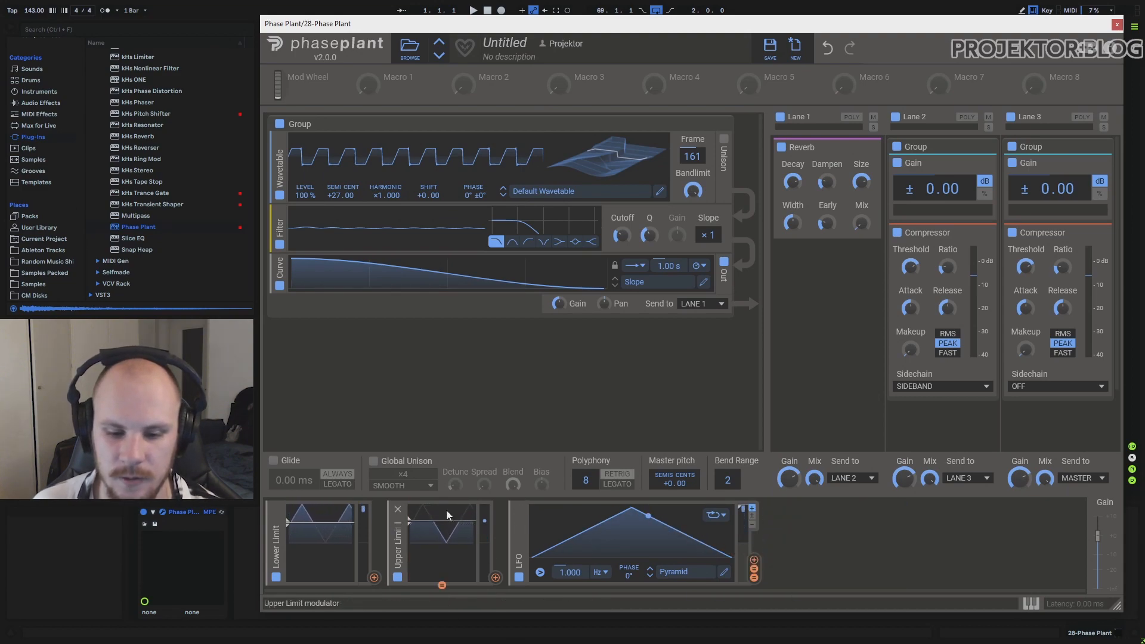
- Add a second LFO with a rate of 0.437 Hz and use it to modulate the Upper Limit's limit line
left_click(815, 536)
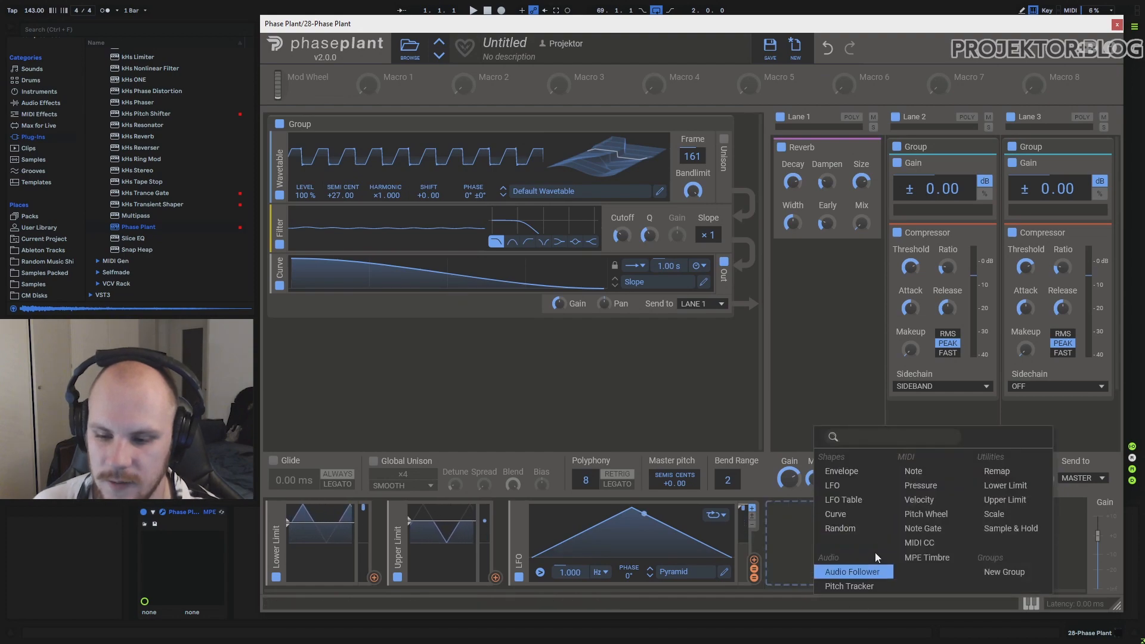
left_click(835, 483)
left_click_drag(828, 576, 829, 602)
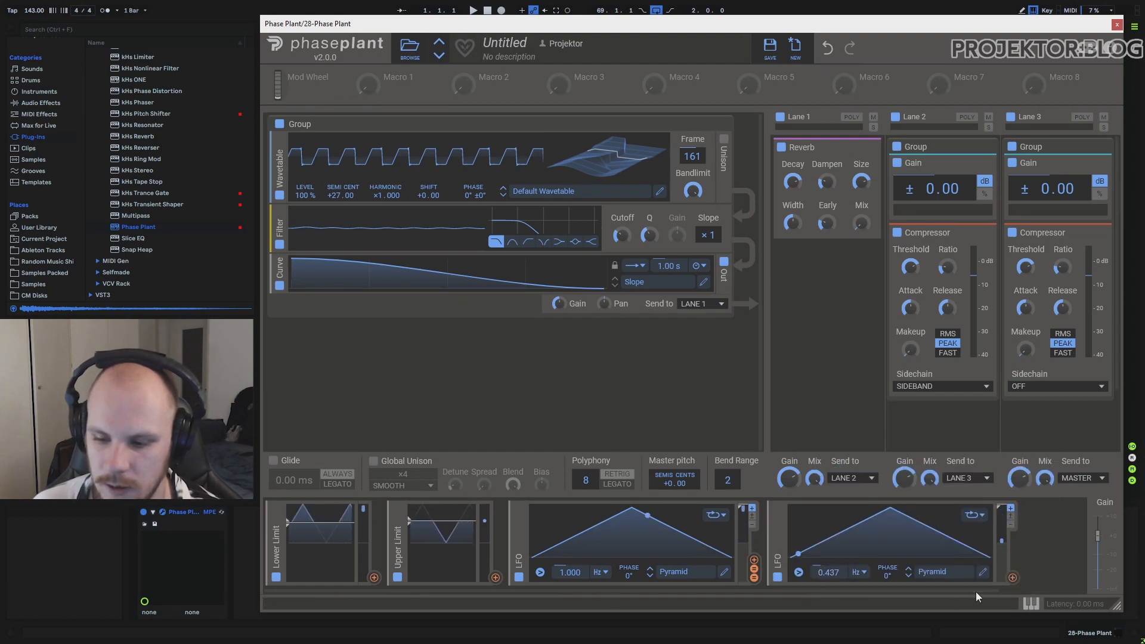
left_click_drag(1012, 577, 392, 481)
left_click_drag(406, 519, 406, 537)
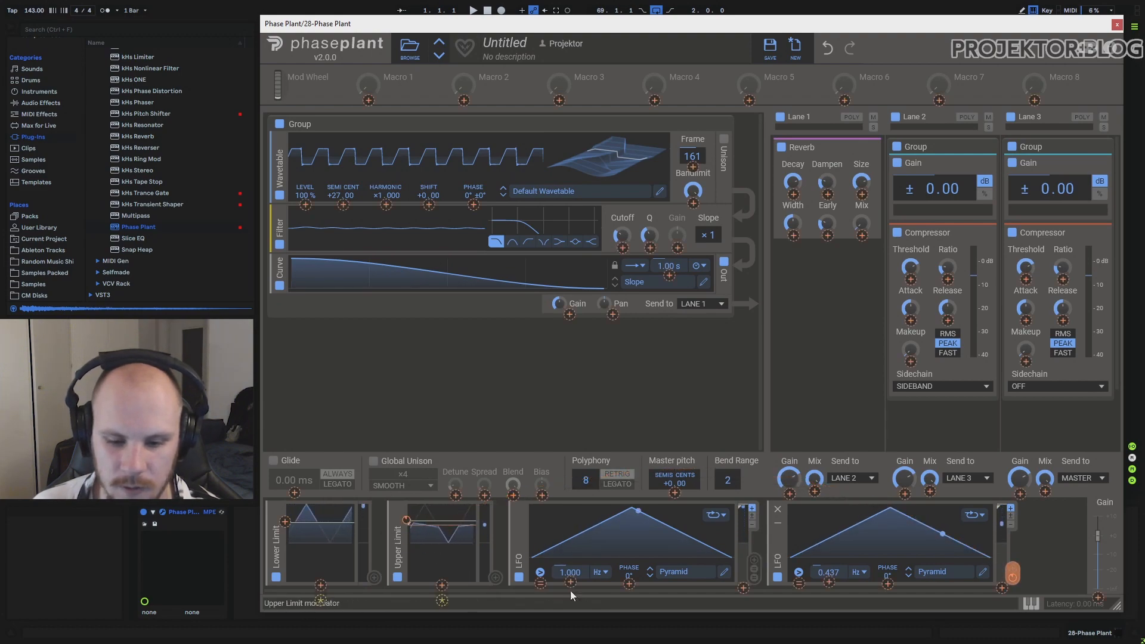
left_click(1011, 573)
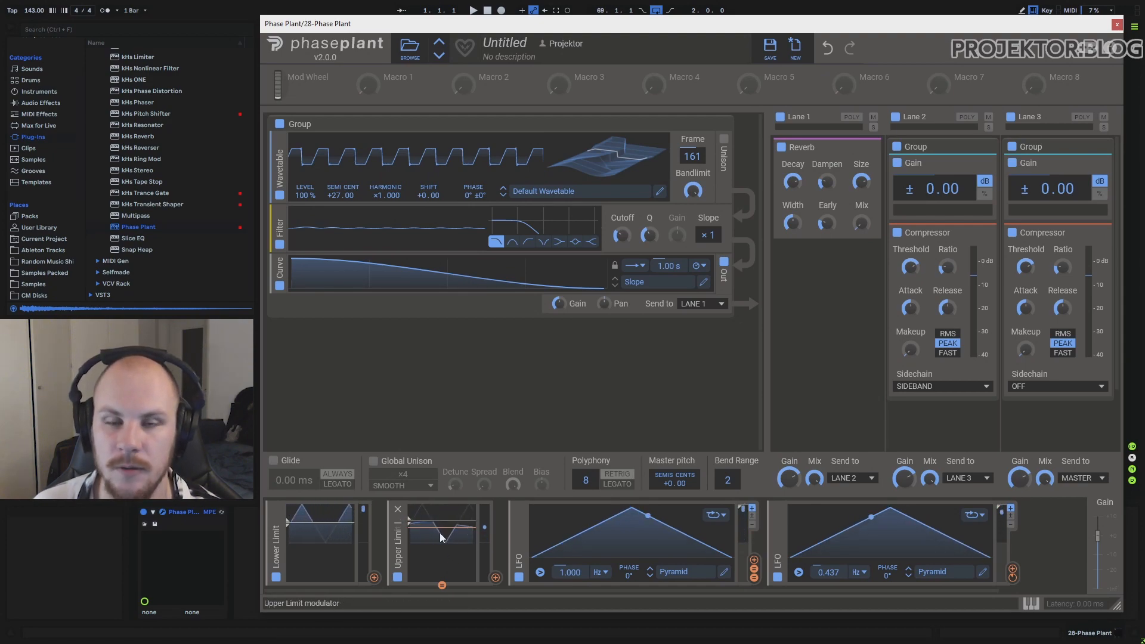
- Modulate the Filter's cutoff upward with the Upper Limit modulator's output
left_click(496, 577)
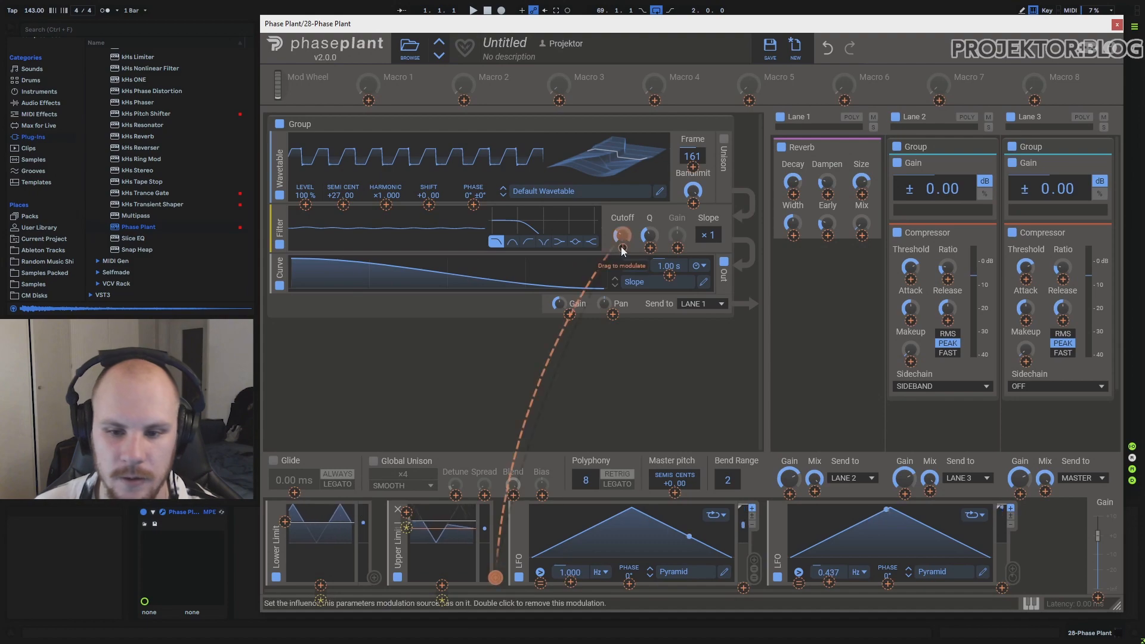
left_click_drag(622, 247, 622, 196)
left_click(564, 375)
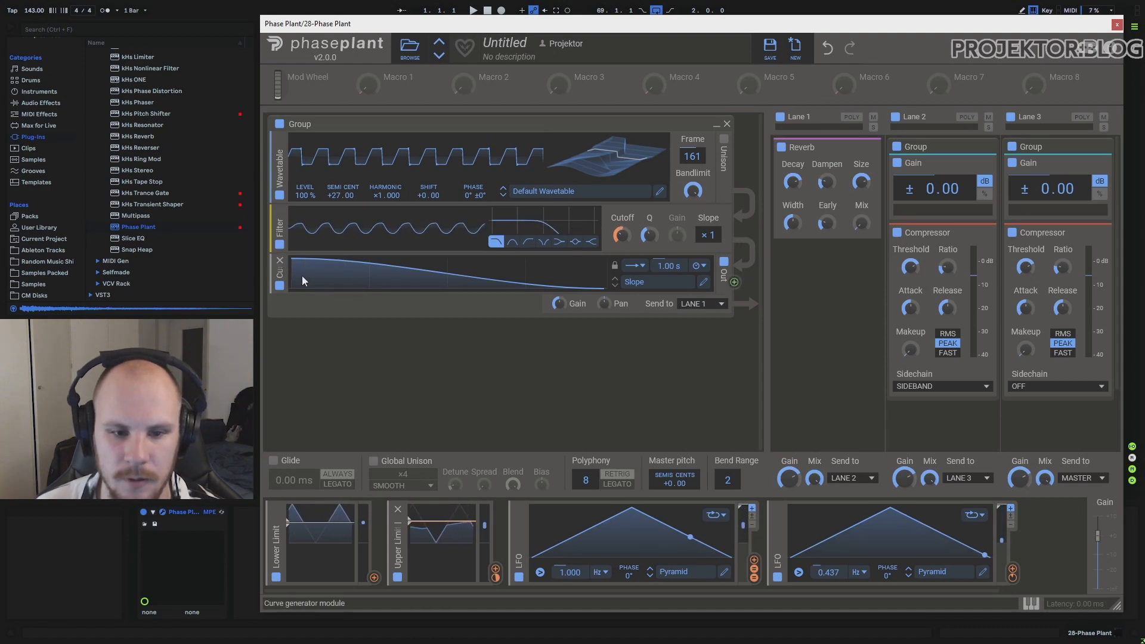
- Delete the Curve module below the Filter and add an Envelope output module in its place
left_click(281, 270)
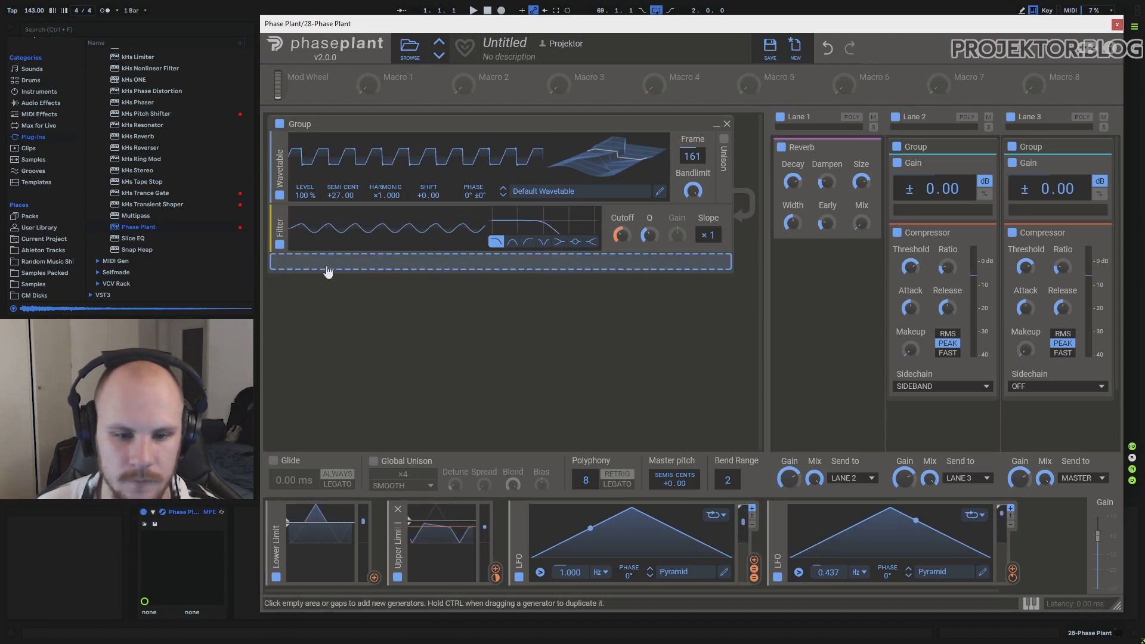
left_click(416, 260)
left_click(575, 309)
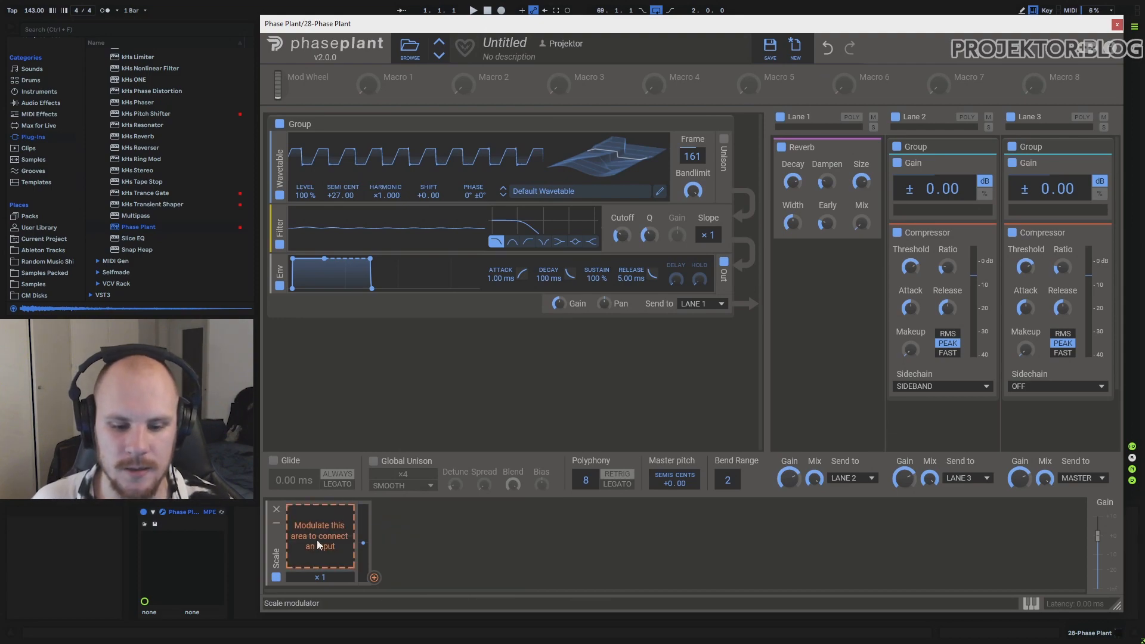
- Add an Envelope modulator beside the Scale modulator and route it into the Scale modulator's input
left_click(460, 550)
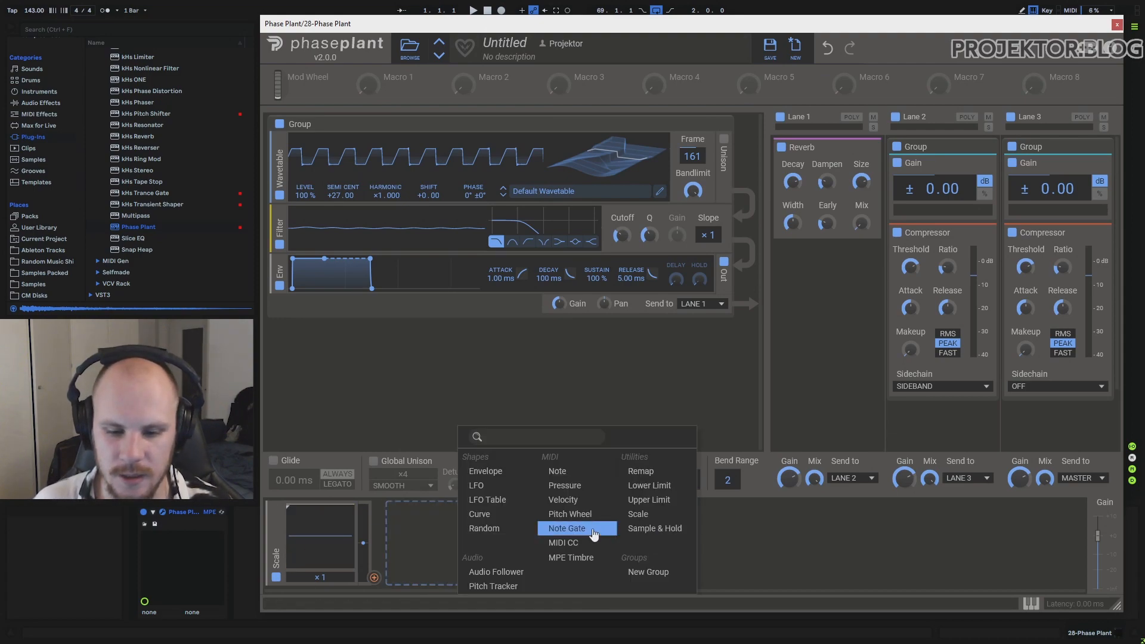
left_click(500, 472)
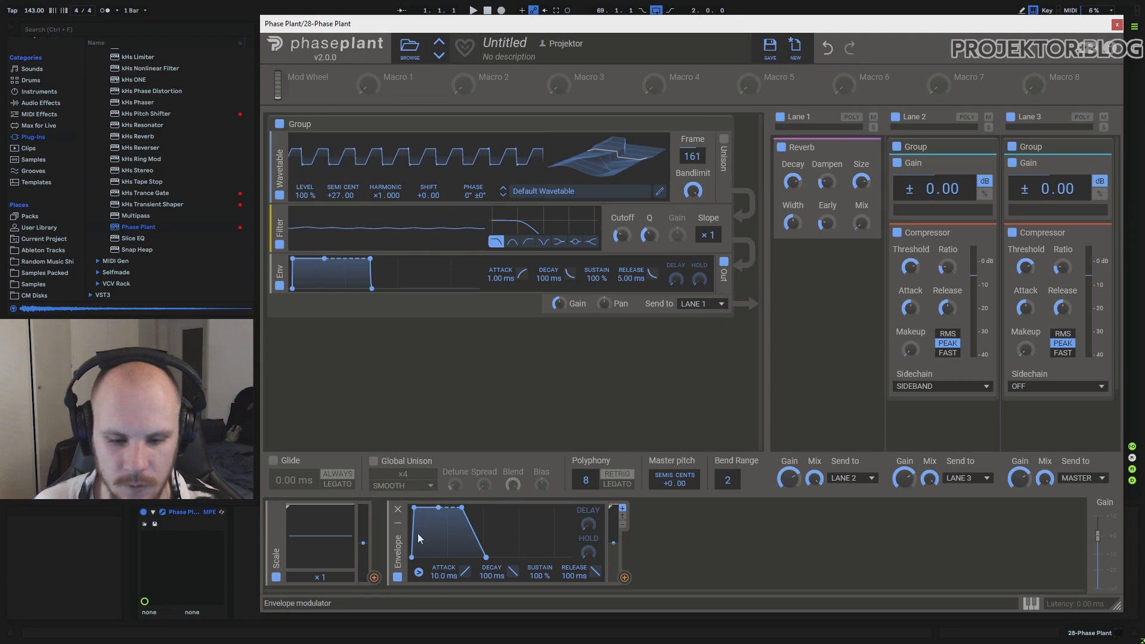
left_click_drag(625, 576, 336, 571)
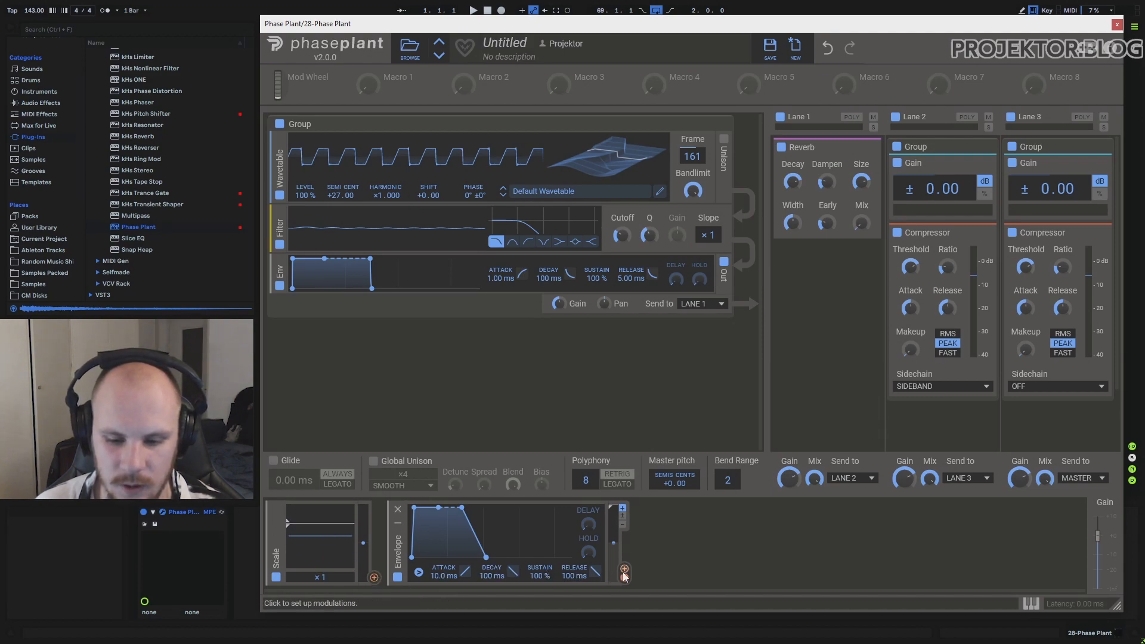
- Set the Envelope modulator's sustain to 0 % and decay to 94.1 ms, and modulate the Filter's cutoff by +51.3 % with it
left_click_drag(462, 508, 460, 541)
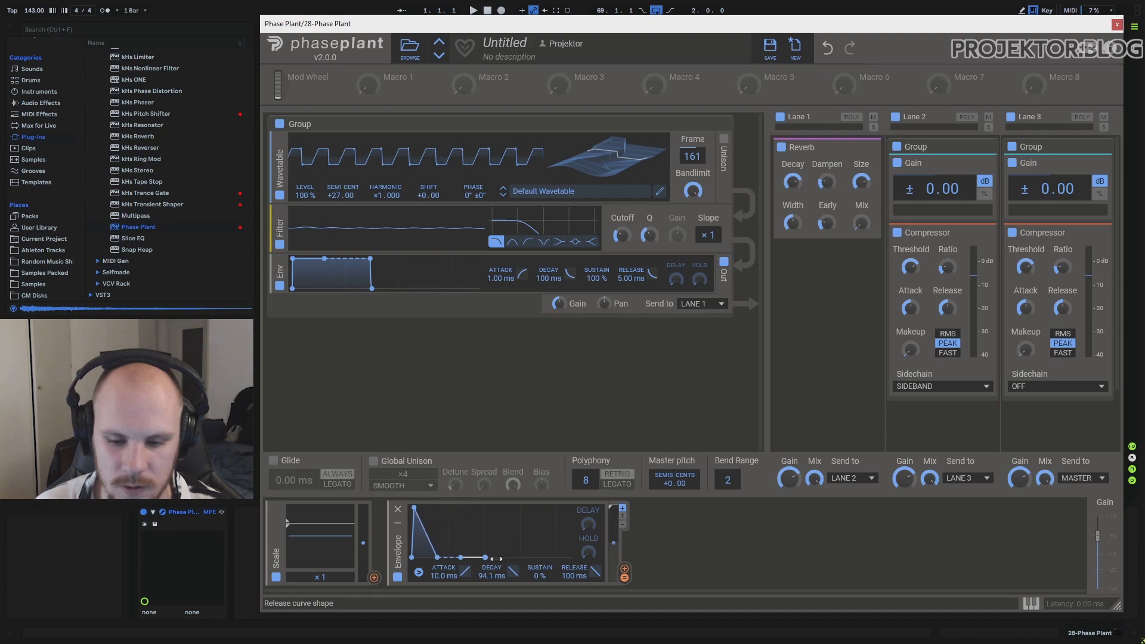
left_click_drag(624, 569, 622, 247)
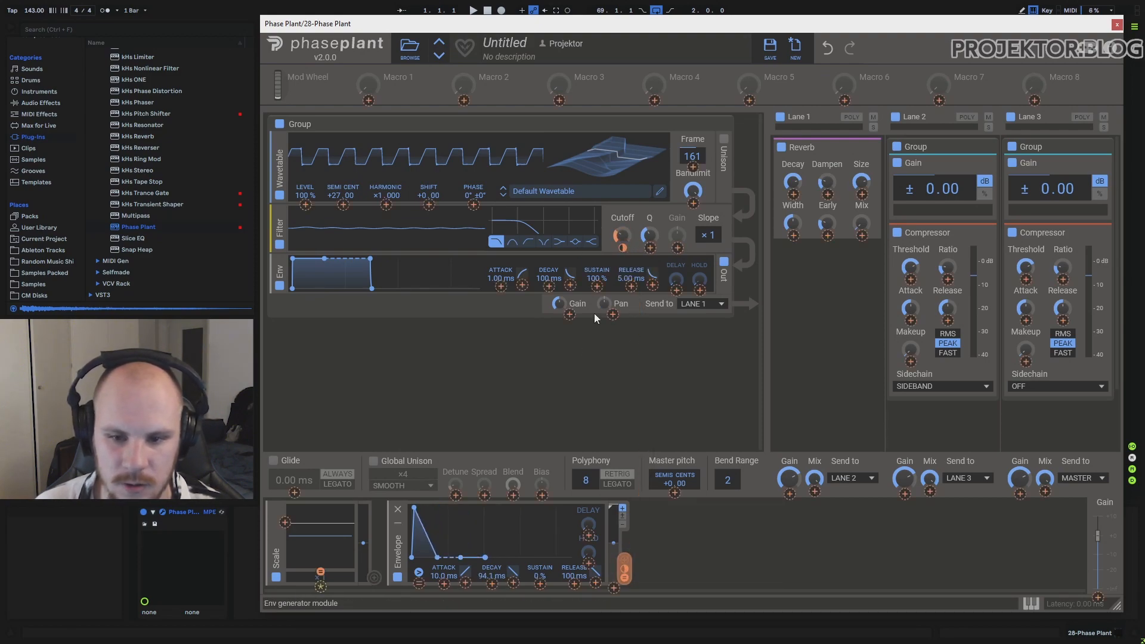
- Add a second Filter to the generator group and place it between the first Filter and the Envelope output
left_click(349, 323)
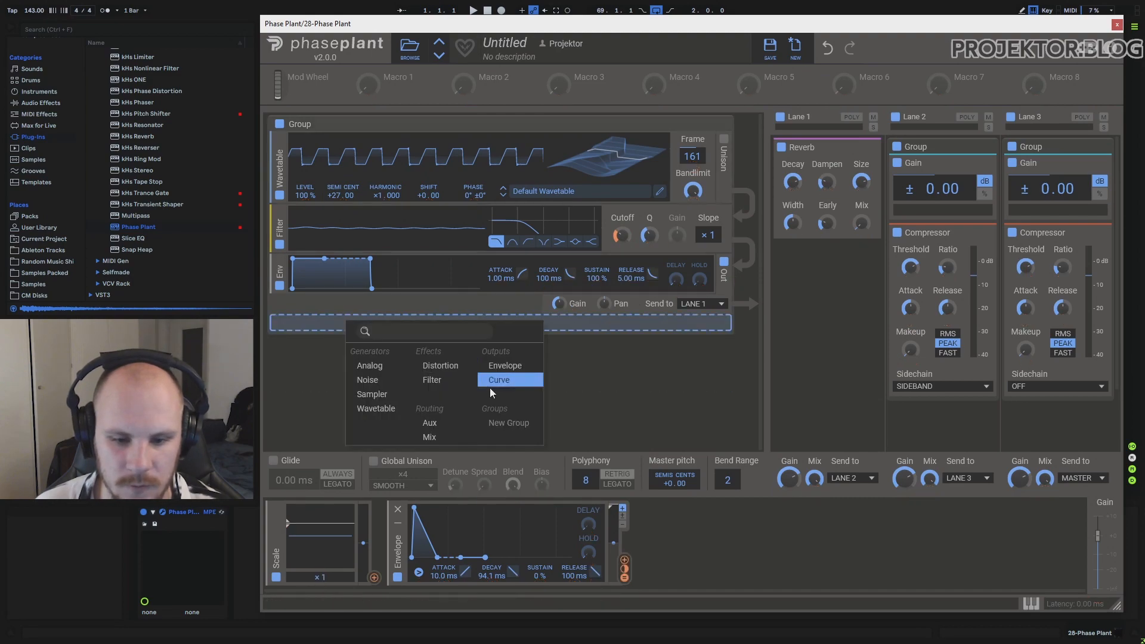
left_click(431, 379)
left_click_drag(279, 334, 309, 279)
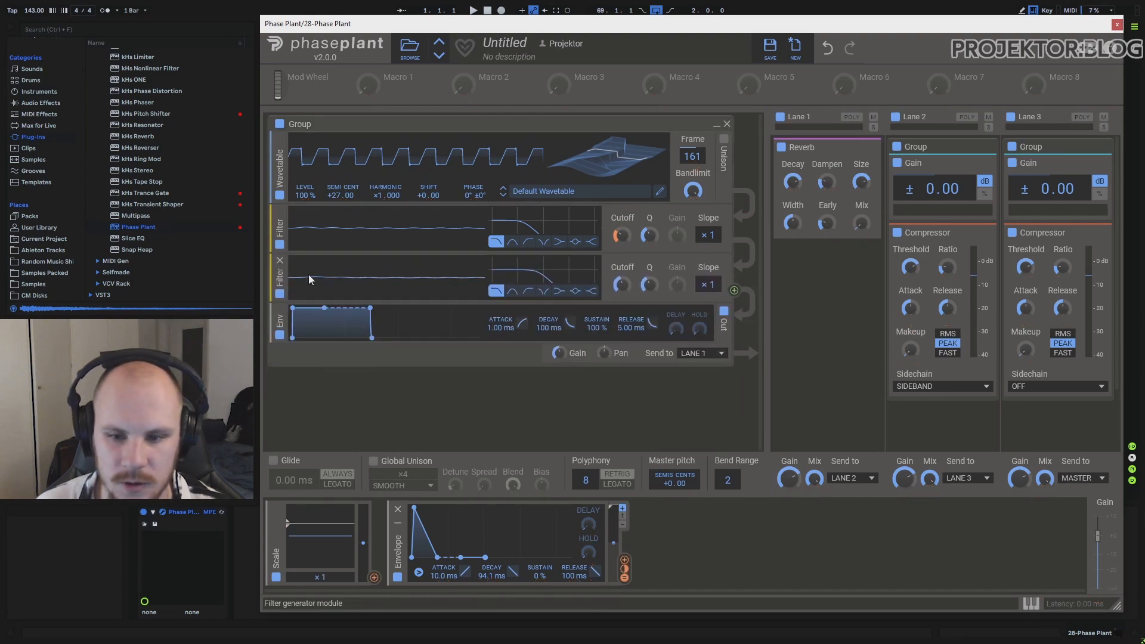
- Copy the first Filter's cutoff value of 168 Hz to the second Filter's cutoff
right_click(624, 238)
key("ctrl+c")
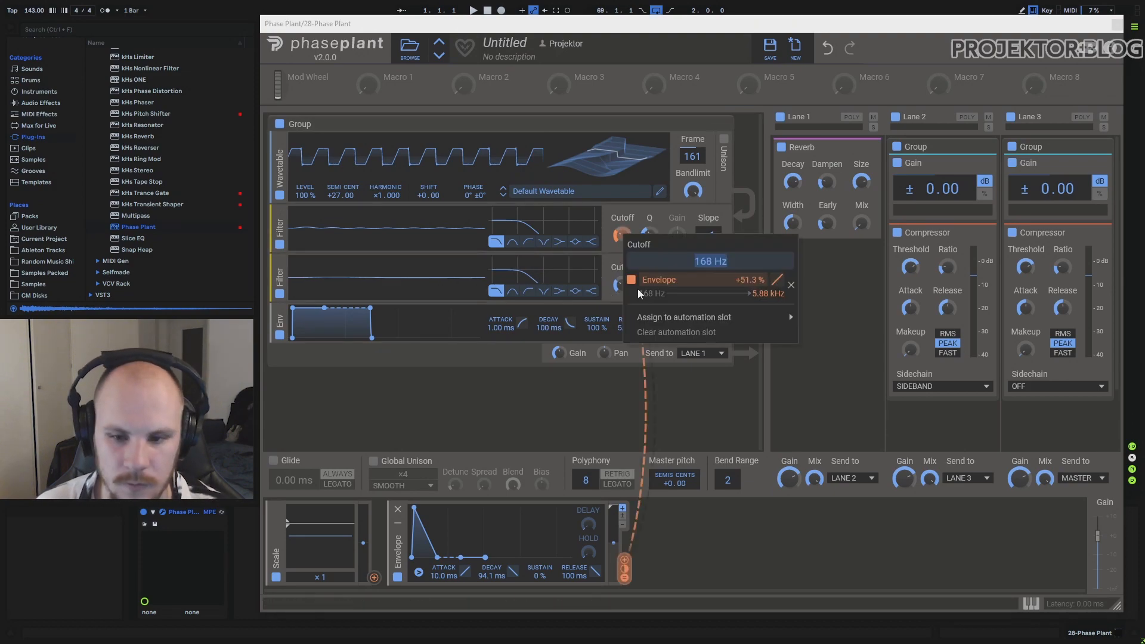
left_click(611, 276)
right_click(621, 283)
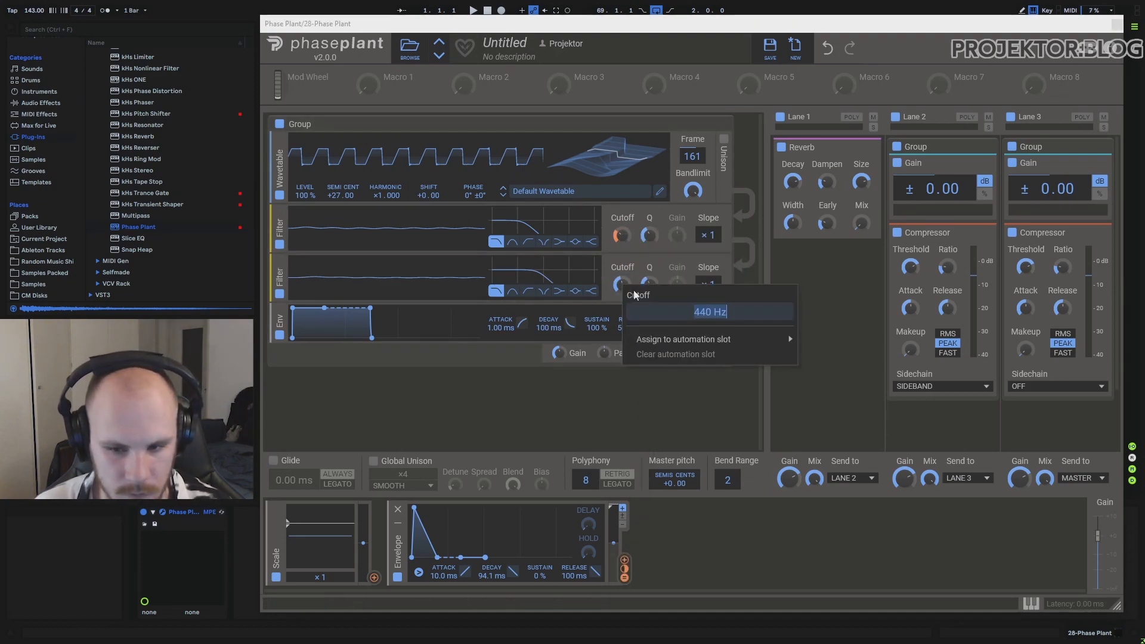
key("ctrl+v")
key("Return")
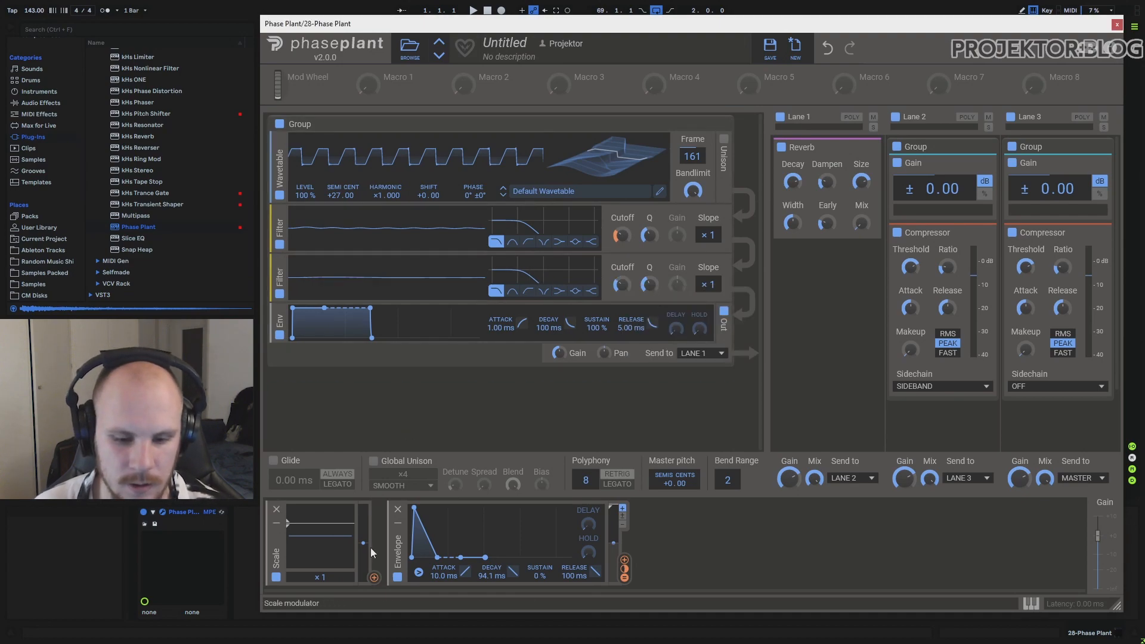
- Modulate the second Filter's cutoff by +32.6 % with the Scale output and compare both filters' cutoff modulation settings
left_click_drag(376, 577, 623, 287)
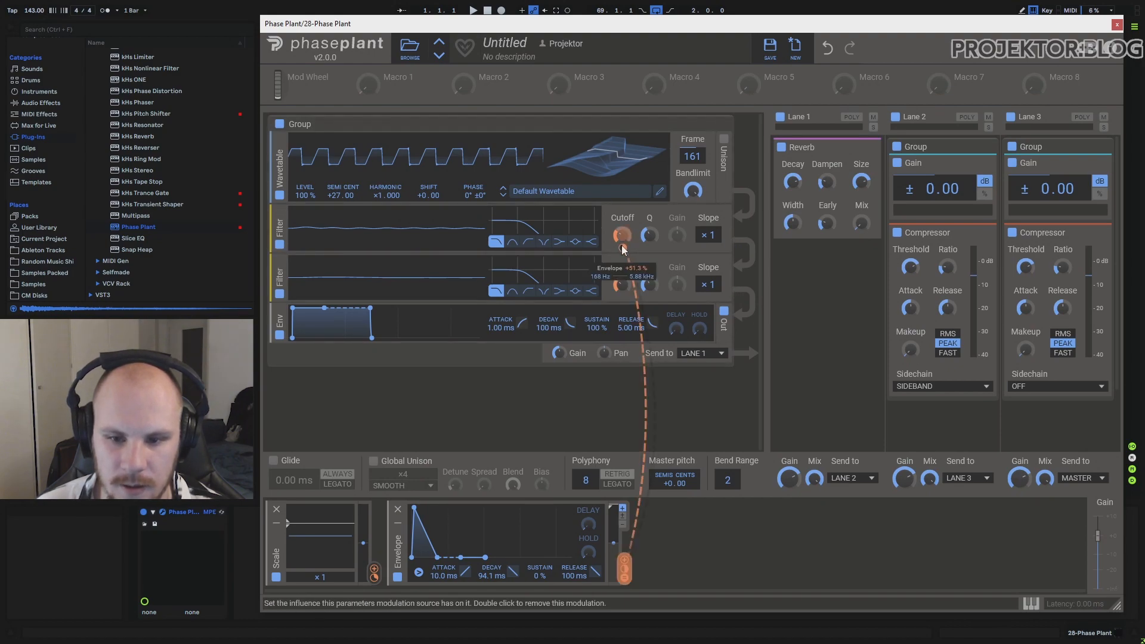
right_click(621, 246)
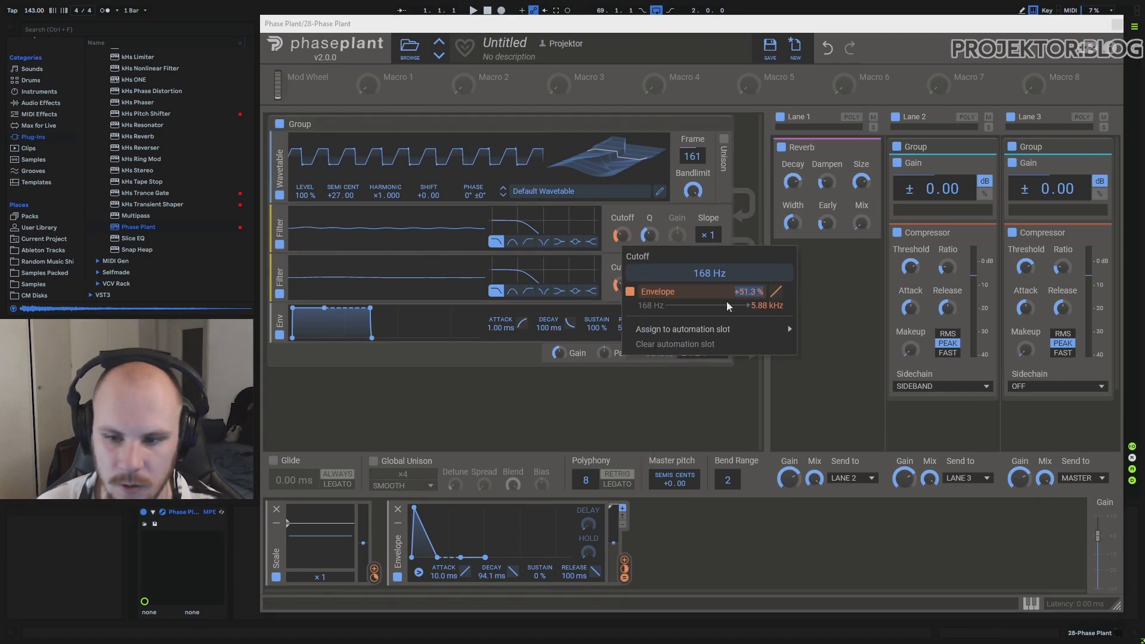
left_click(575, 411)
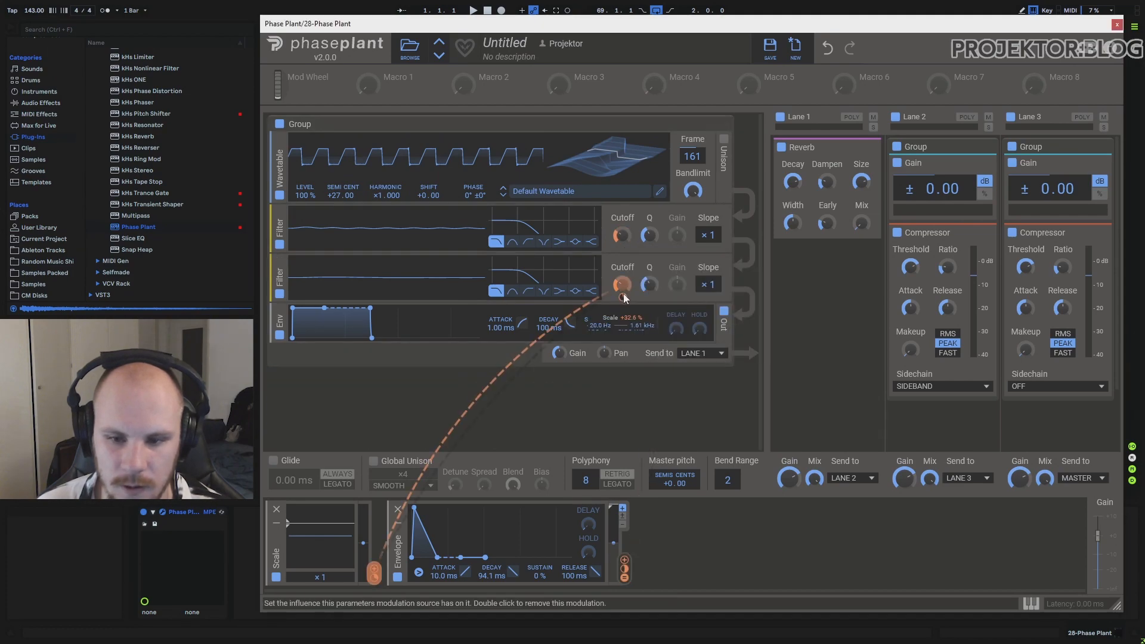
right_click(620, 285)
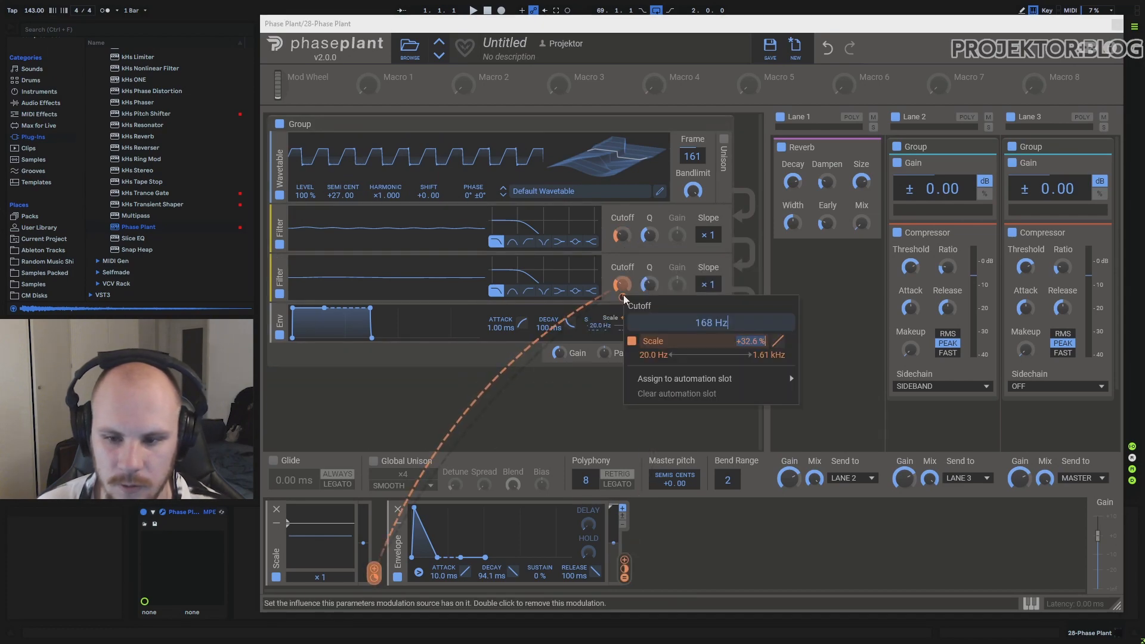
left_click(576, 393)
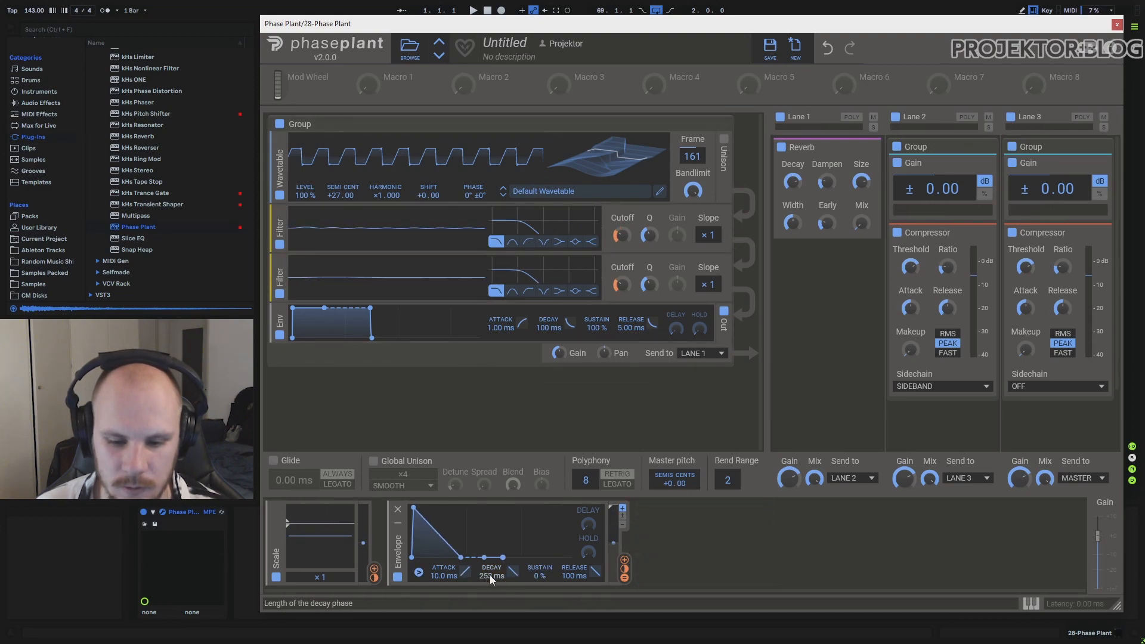
- Set the Envelope modulator's decay to 373 ms and raise the Scale modulator's scaling line above the centre
left_click_drag(490, 576, 490, 560)
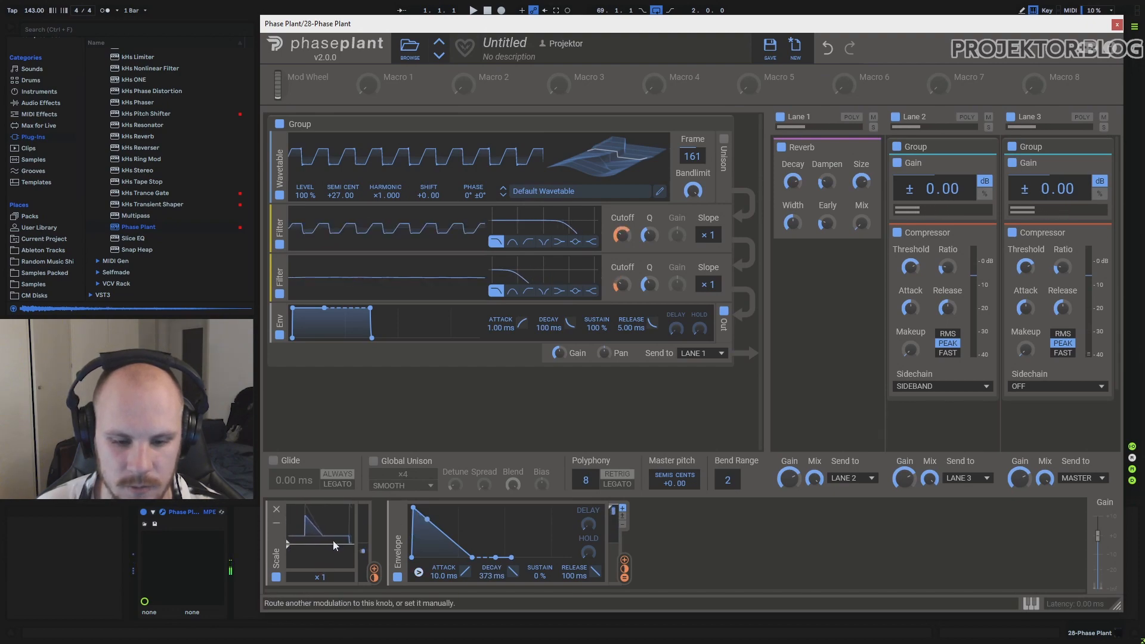
mouse_move(333, 541)
left_mouse_down()
mouse_move(333, 552)
mouse_move(349, 517)
mouse_move(347, 534)
left_mouse_up()
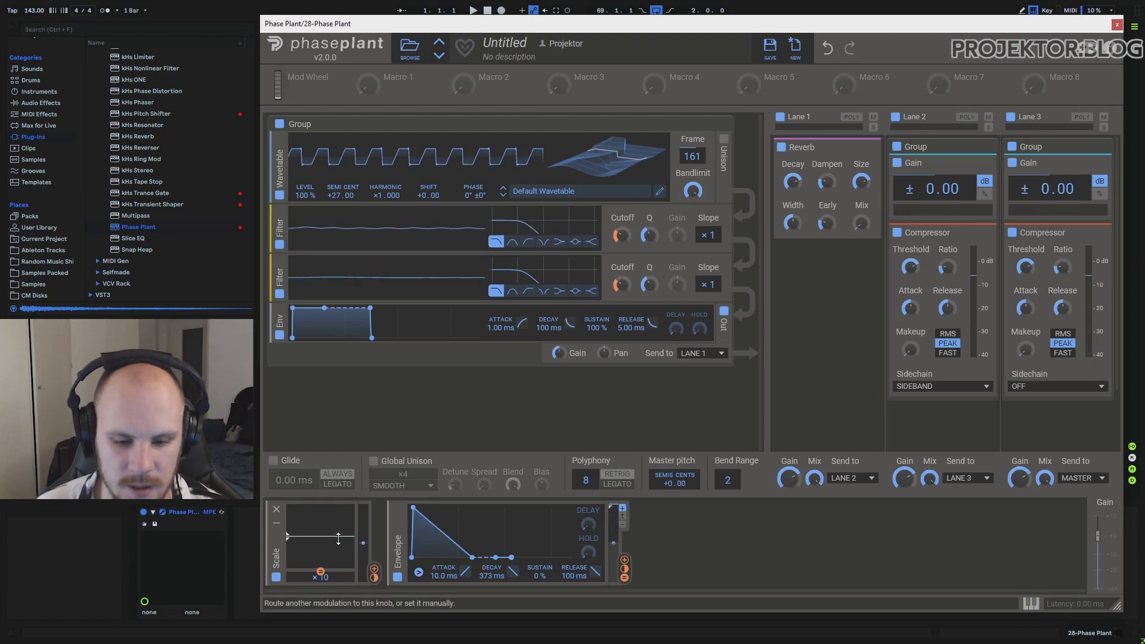
left_click_drag(343, 529, 340, 536)
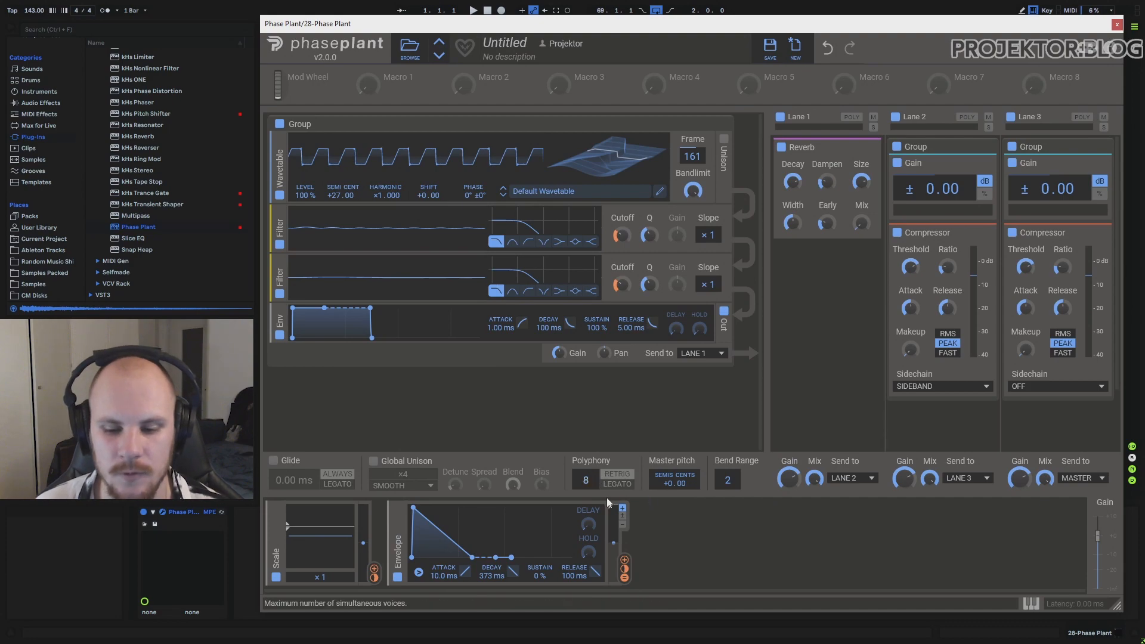
- Add an LFO modulator after the Envelope and change its Note Trigger mode
left_click(685, 544)
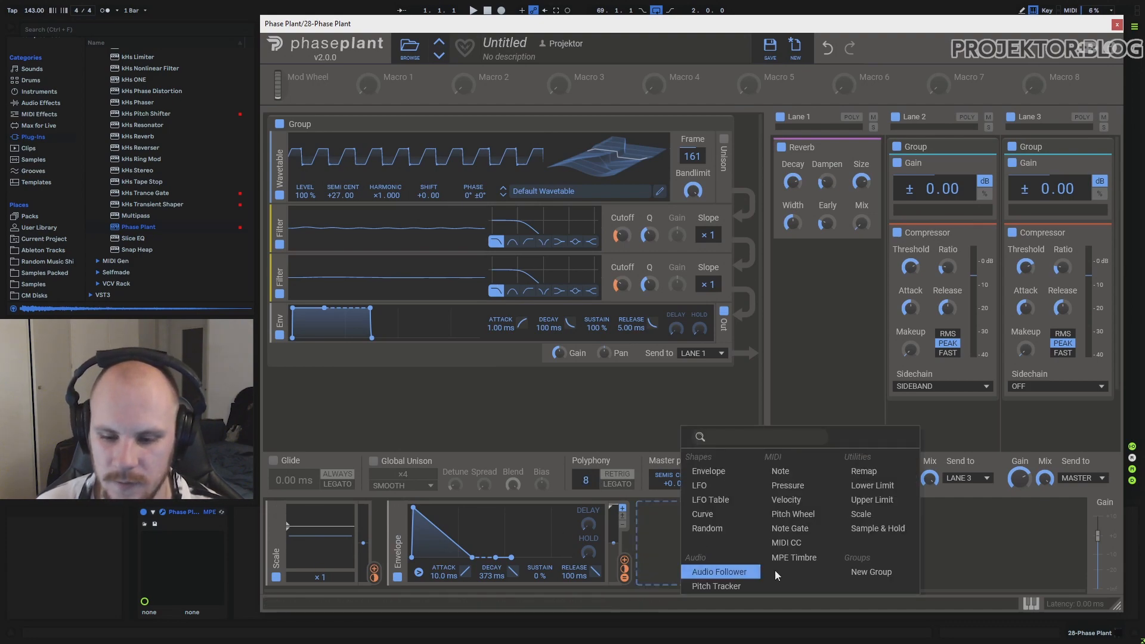
left_click(719, 487)
left_click(669, 572)
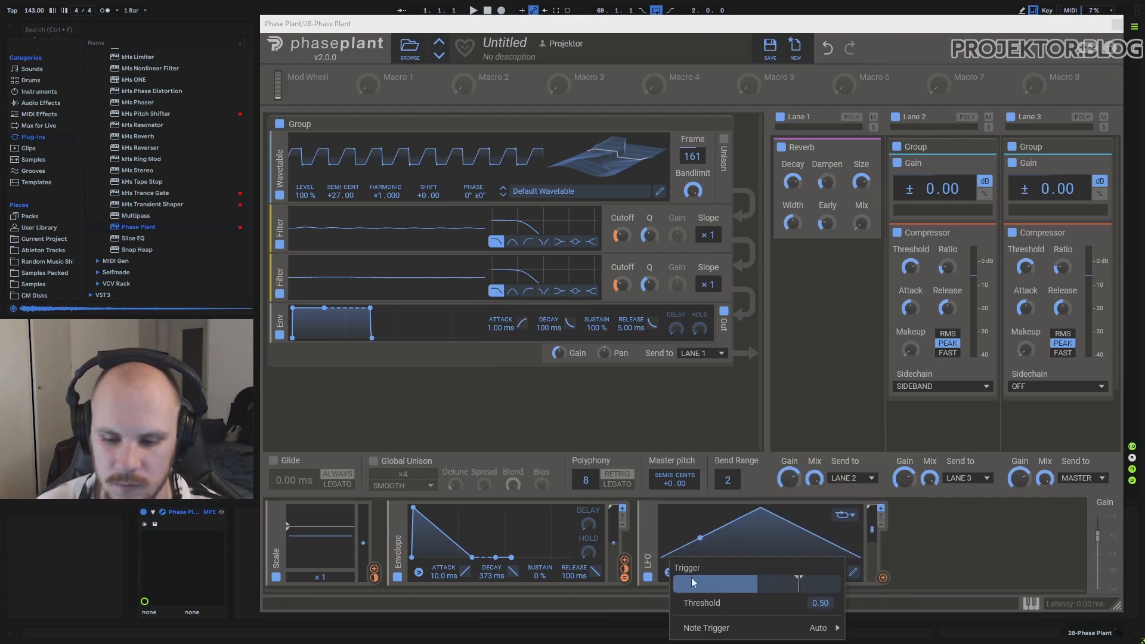
left_click(758, 628)
left_click(865, 604)
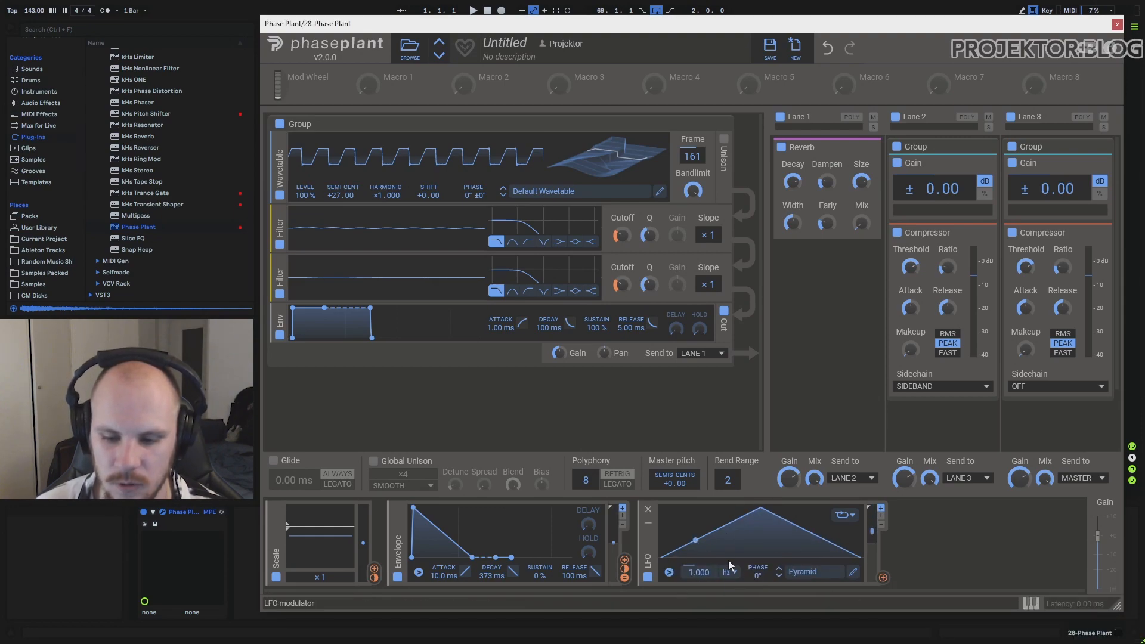
- Set the LFO's rate to 0.476 Hz and use it to modulate the Scale modulator's scaling line by +0.32
left_click_drag(698, 576, 698, 602)
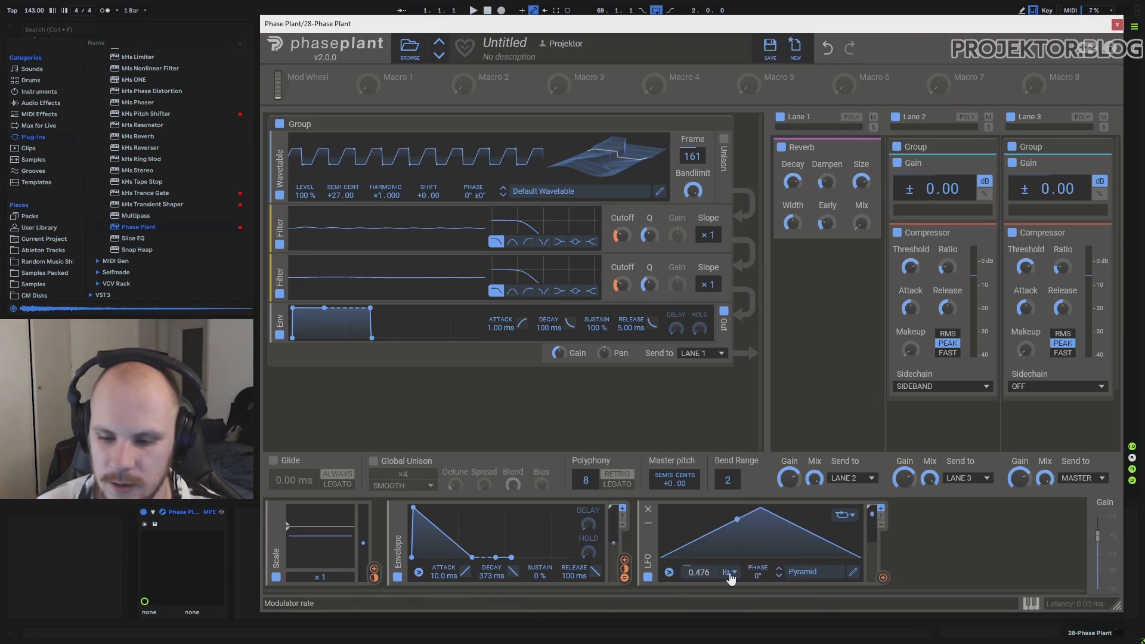
left_click(883, 577)
left_click(285, 524)
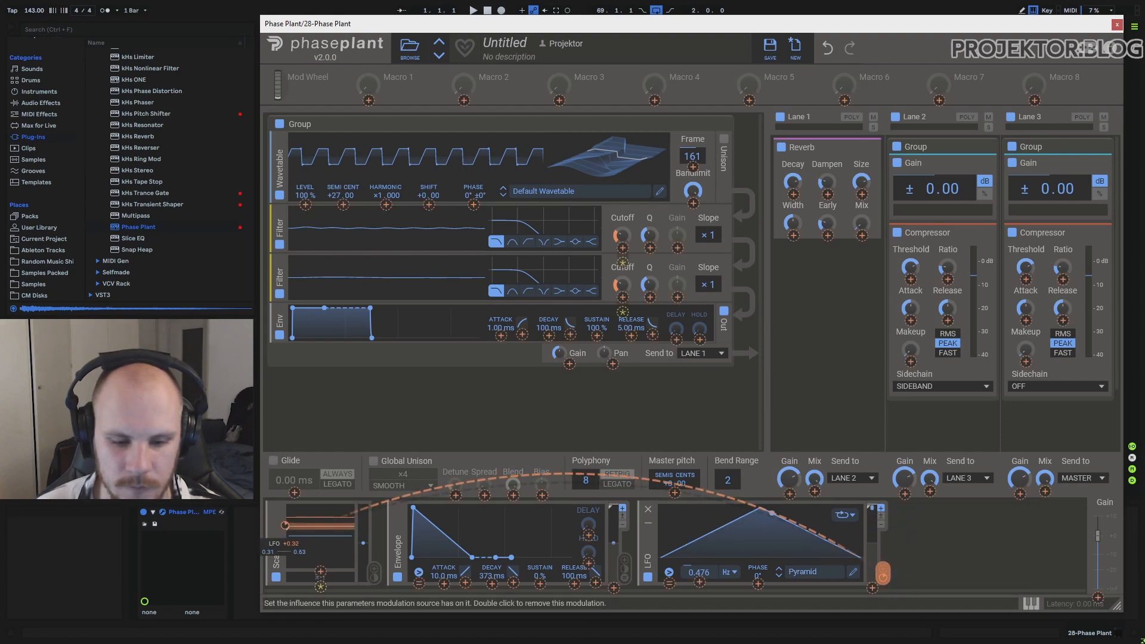
left_click(807, 398)
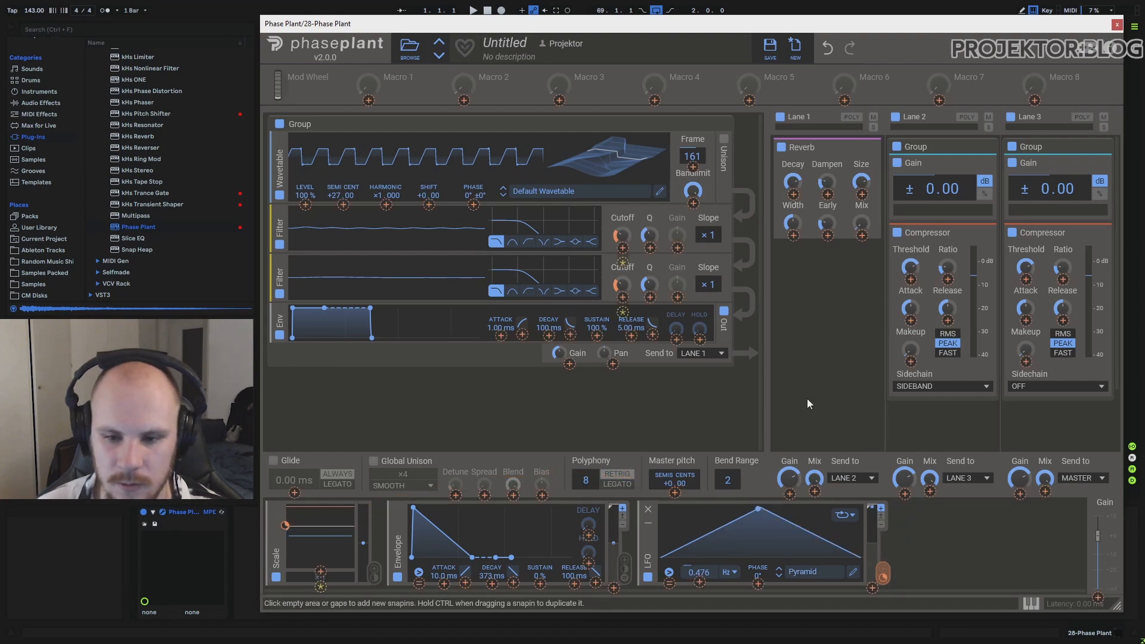
left_click(677, 401)
left_click(775, 364)
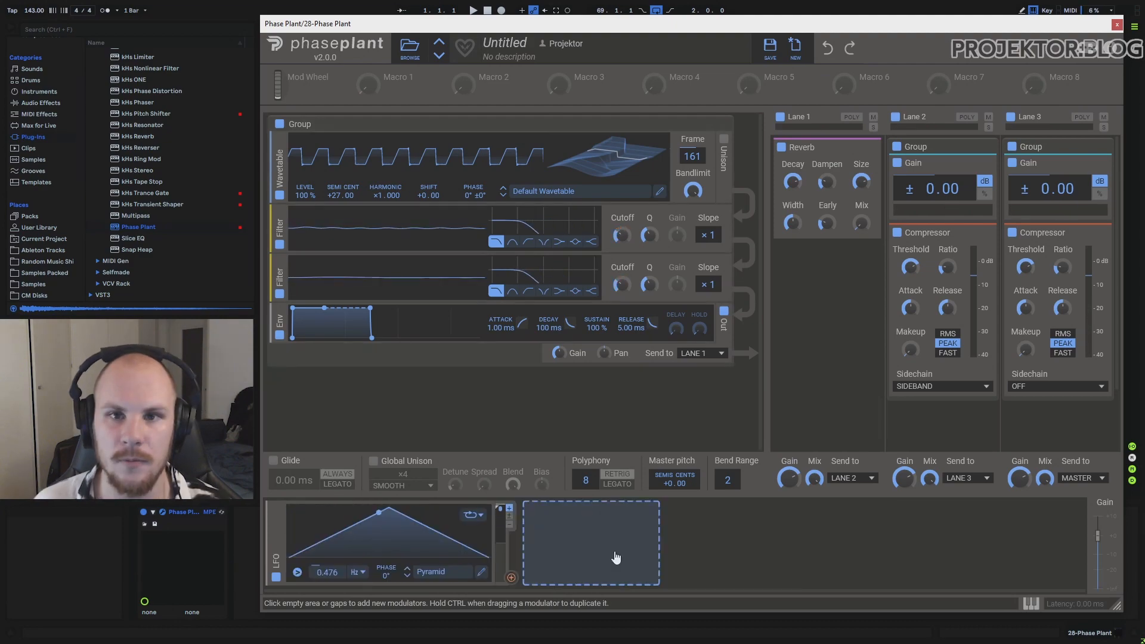
- Add a Sample & Hold modulator and route a newly added second LFO into its trigger input
left_click(616, 557)
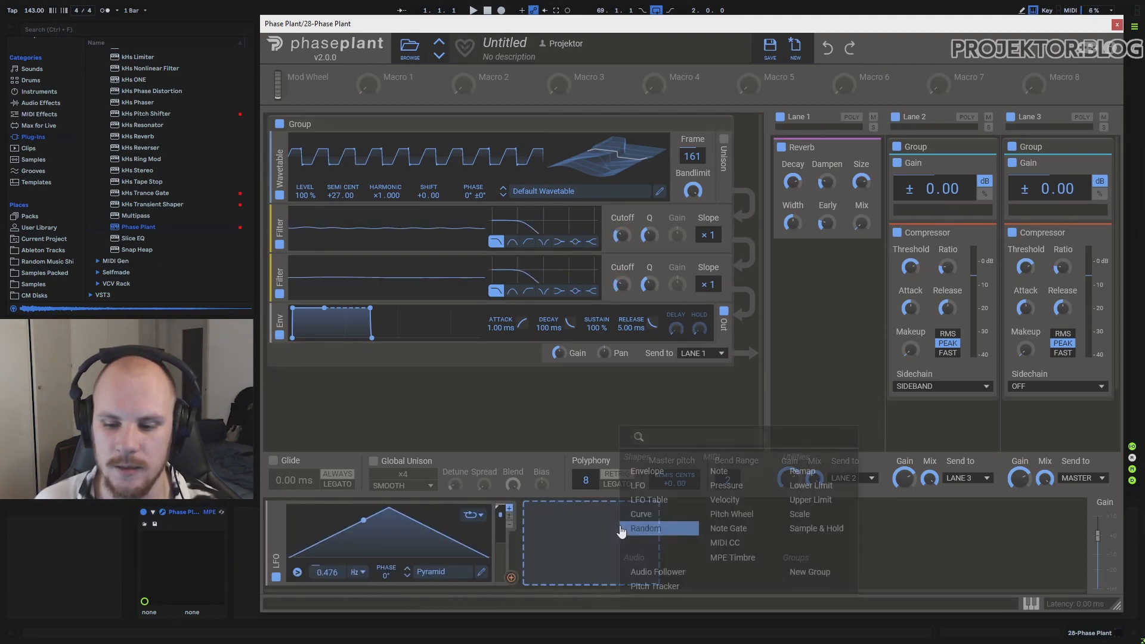
left_click(830, 537)
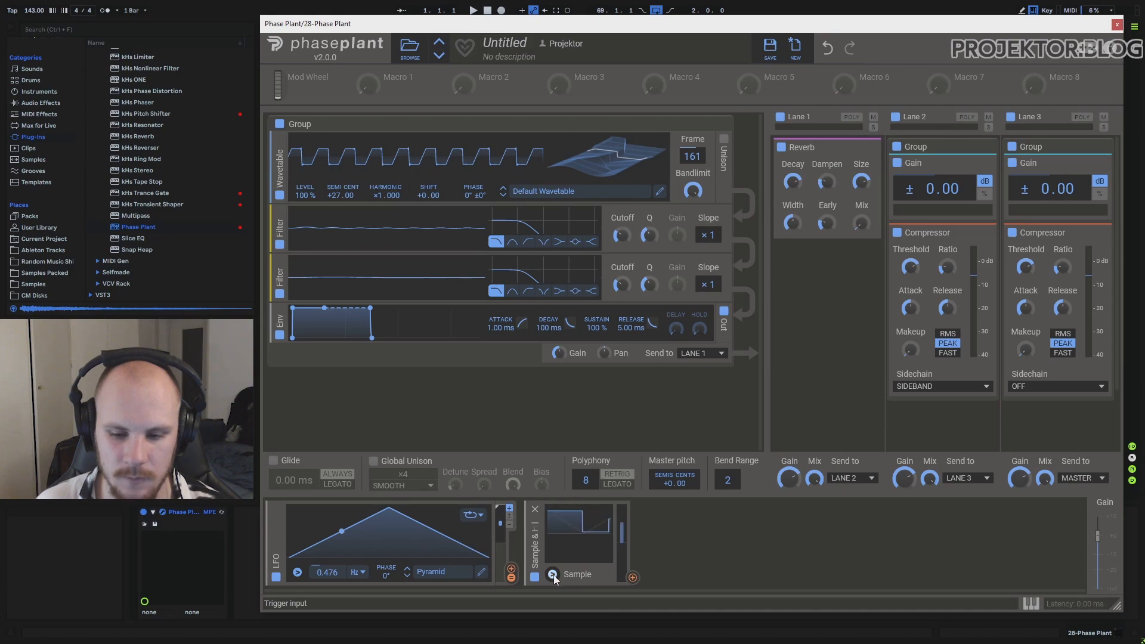
left_click(709, 551)
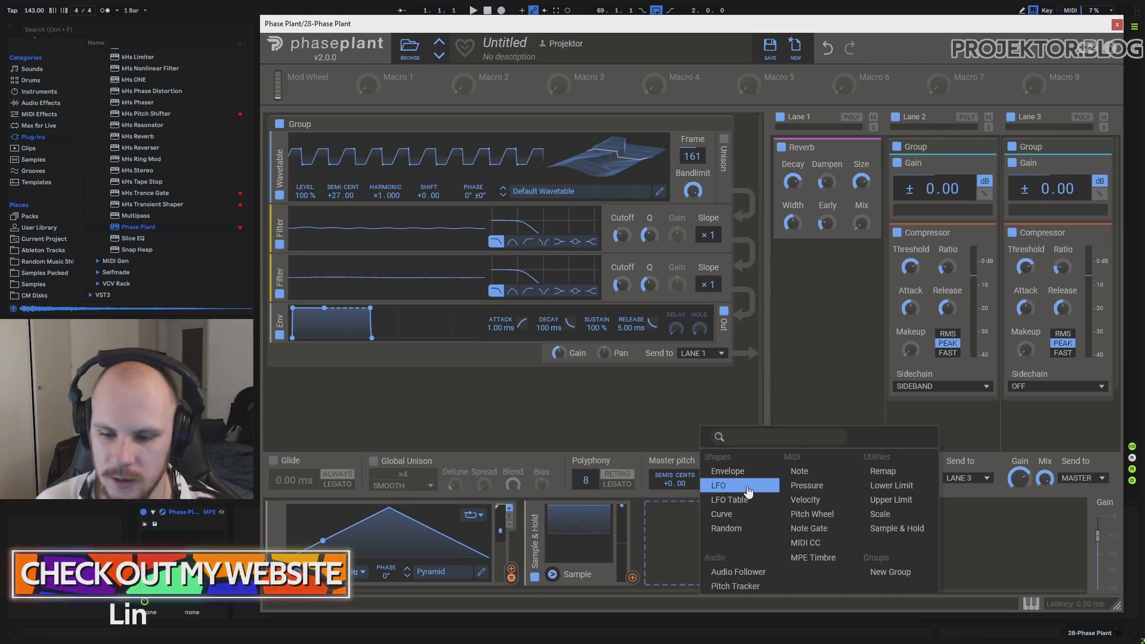
left_click(722, 486)
left_click(890, 577)
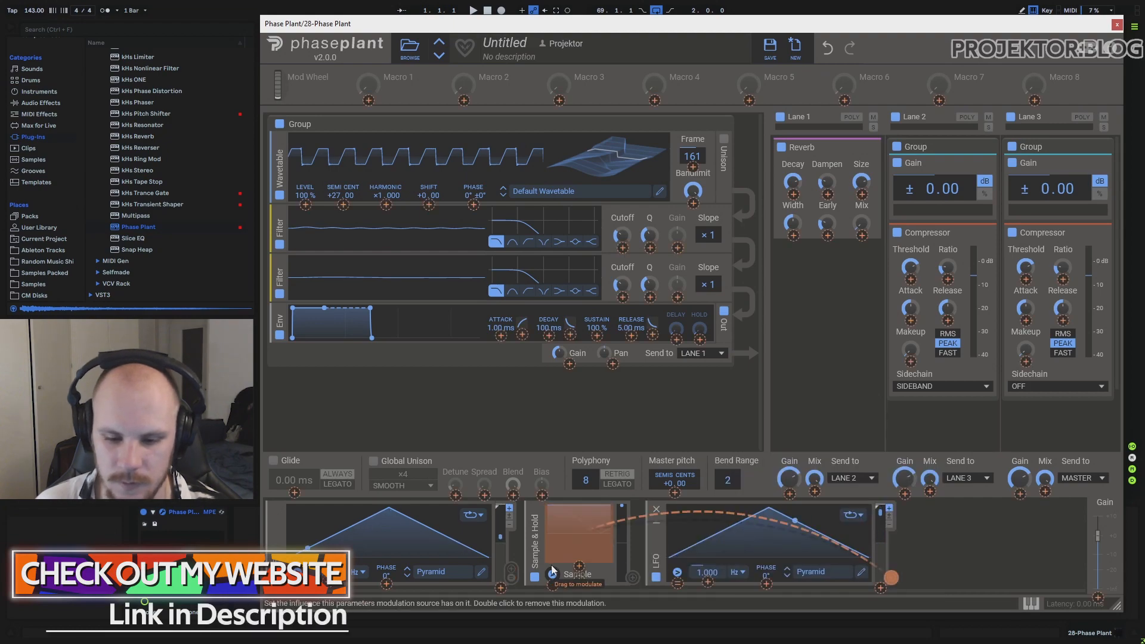
left_click(553, 586)
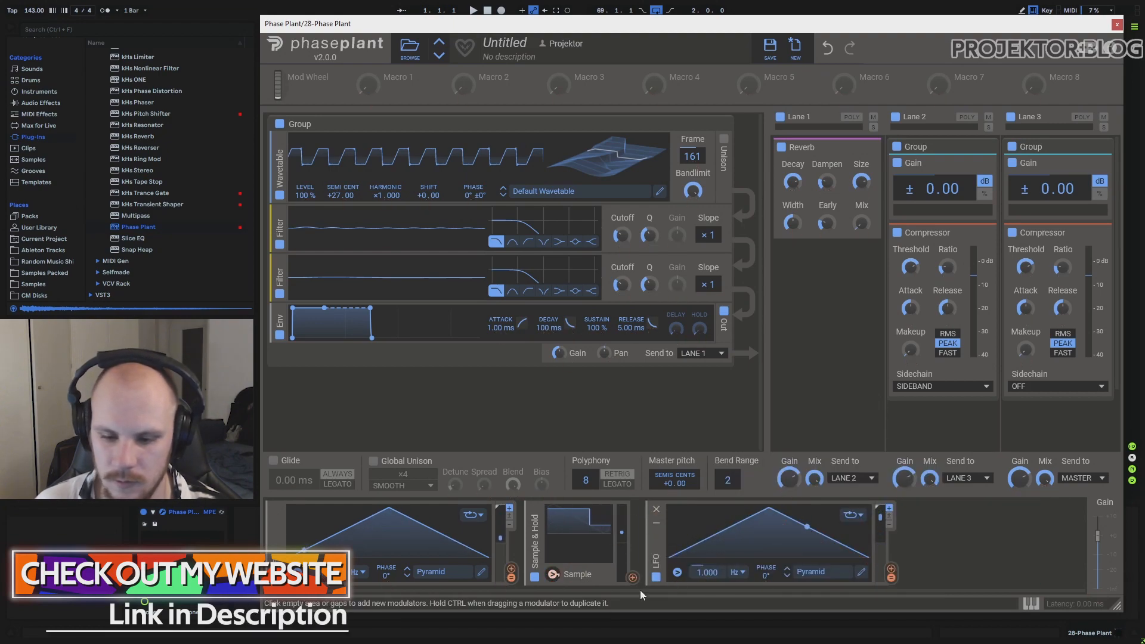
- Change the Note Trigger mode in the Sample & Hold modulator's trigger settings
left_click(553, 575)
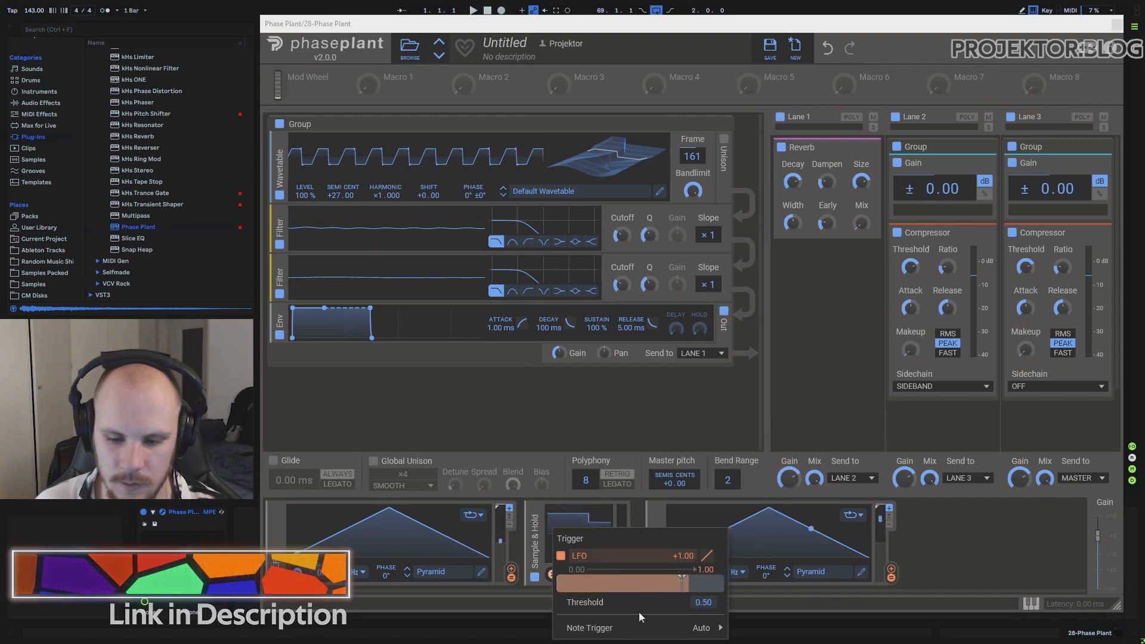
mouse_move(703, 627)
left_click(808, 604)
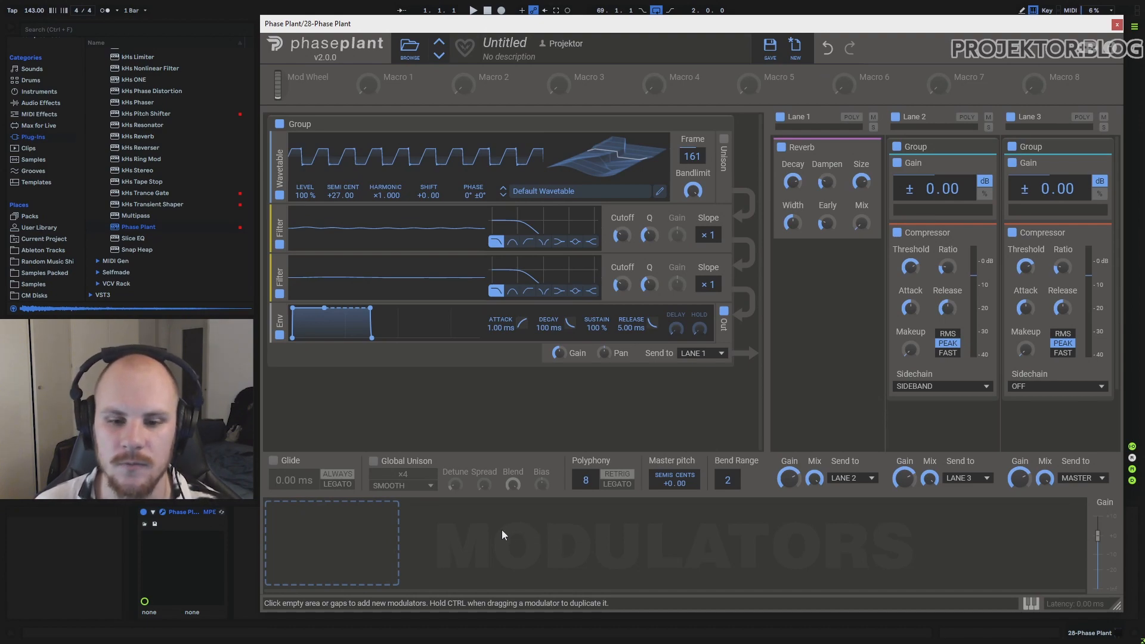
- Add an MPE Timbre modulator to the empty modulator area and open the list of modulators for the slot beside it
left_click(312, 527)
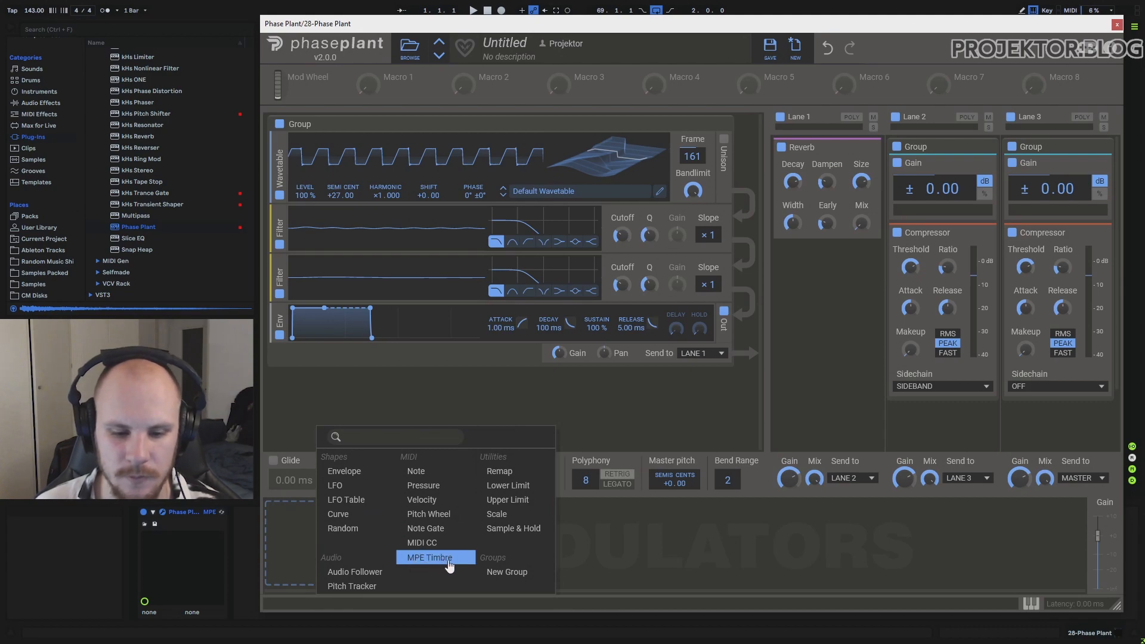
left_click(449, 562)
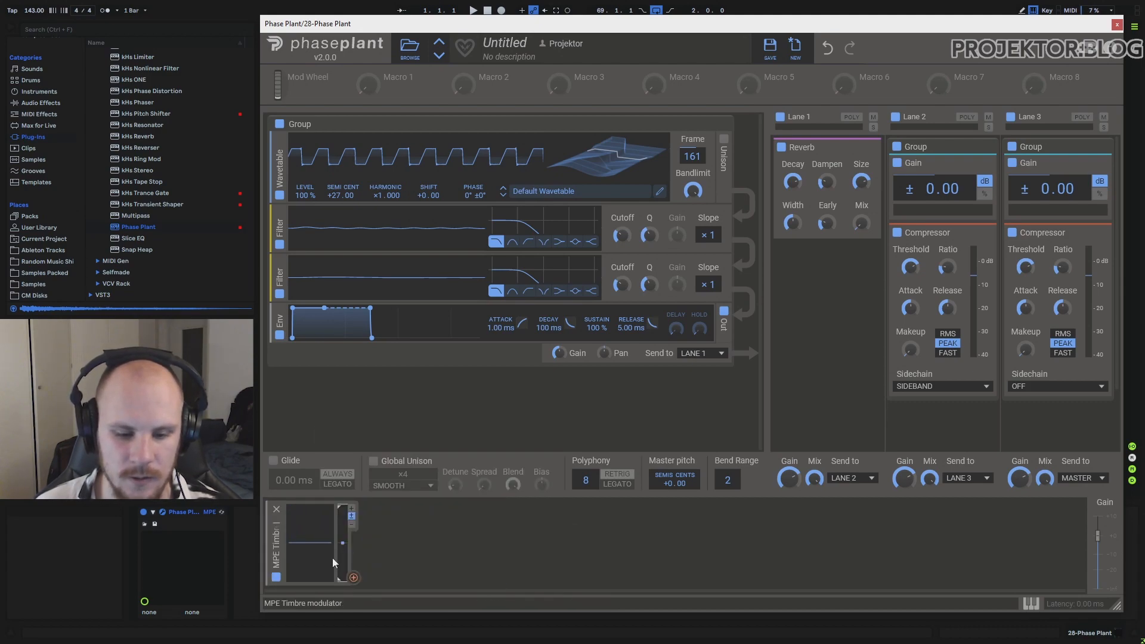
left_click(444, 531)
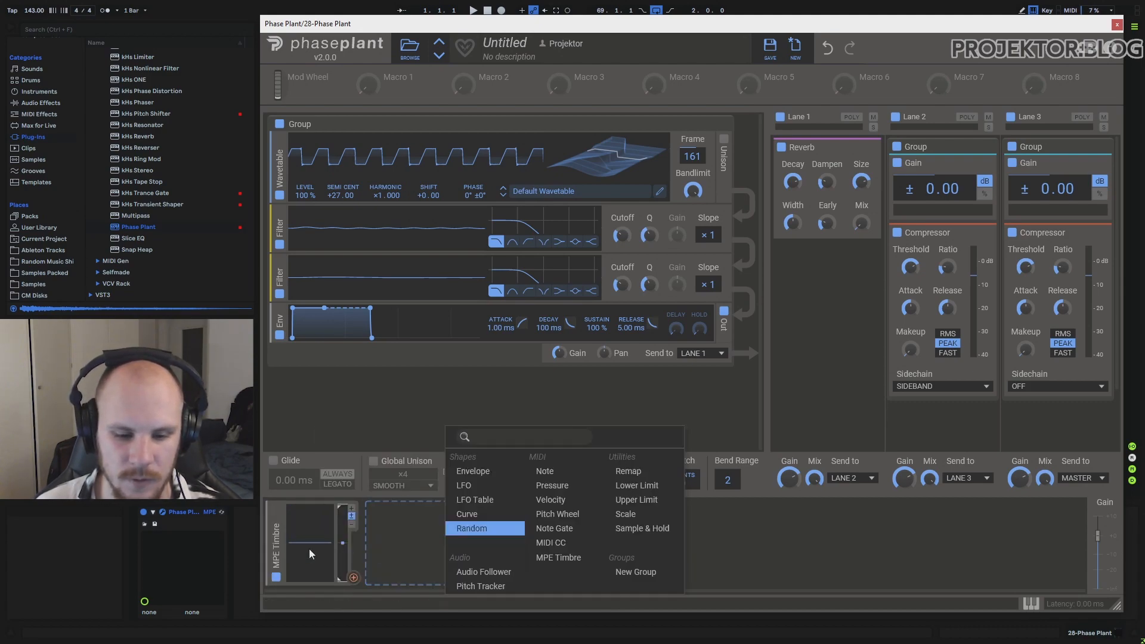
- Add a Distortion effect below the Reverb in Lane 1
left_click(570, 543)
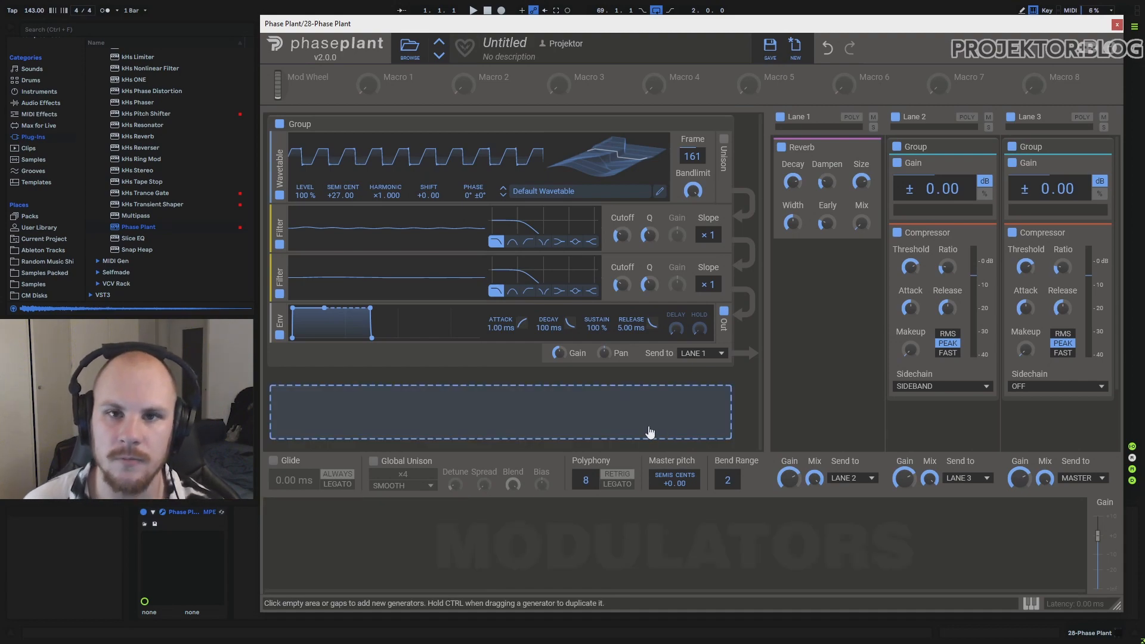
left_click(816, 291)
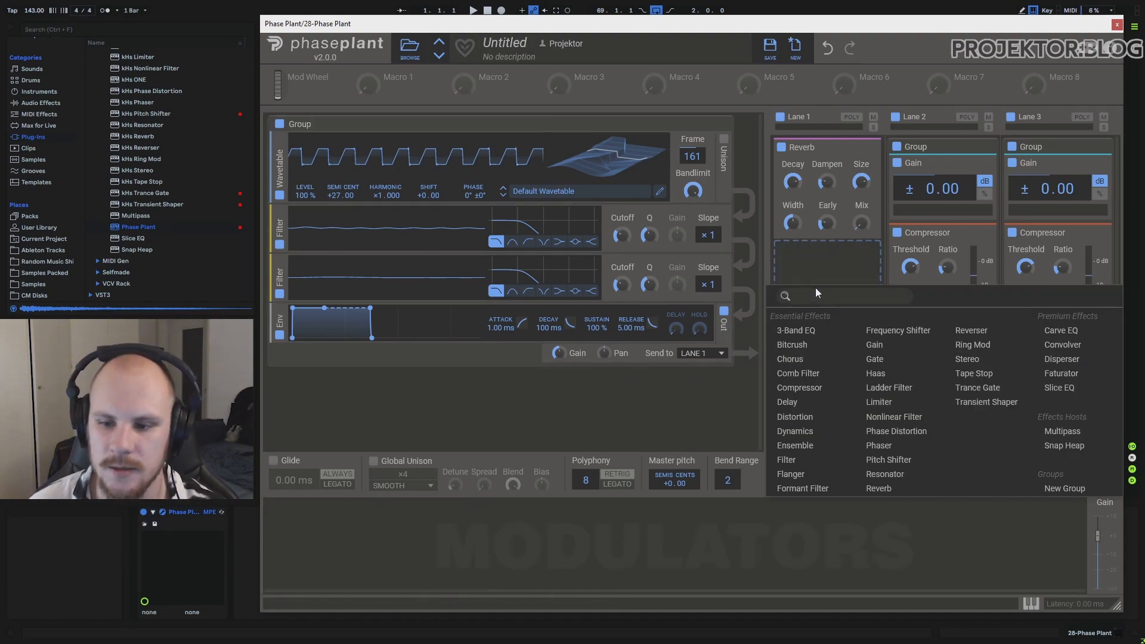
left_click(795, 416)
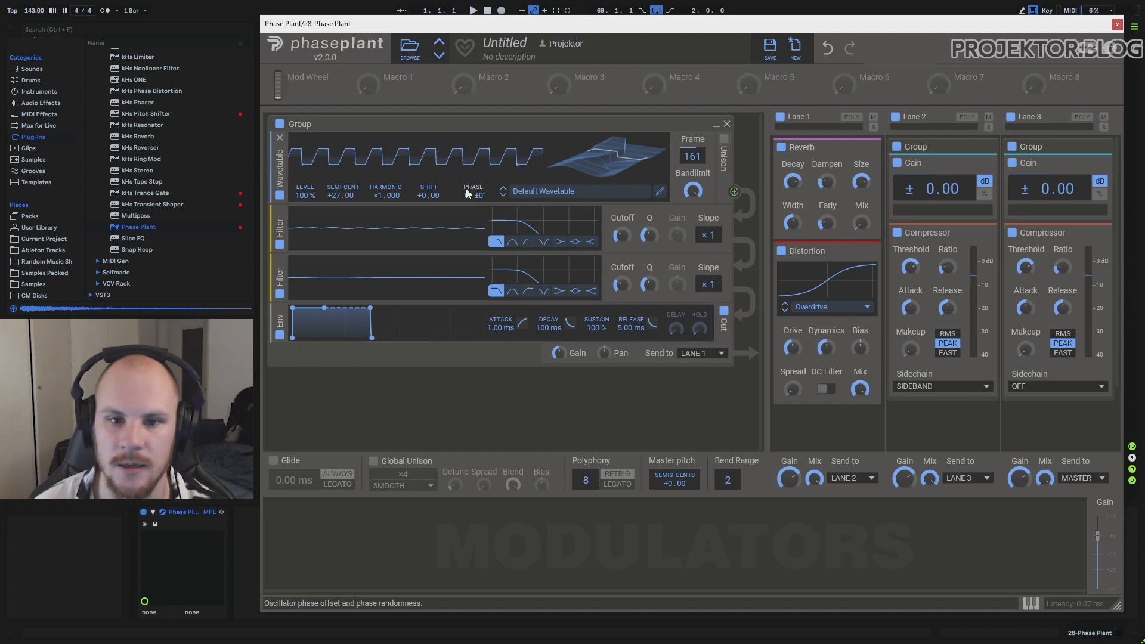
- Add a second Wavetable generator and move it to the first slot of the existing Wavetable group
left_click(430, 389)
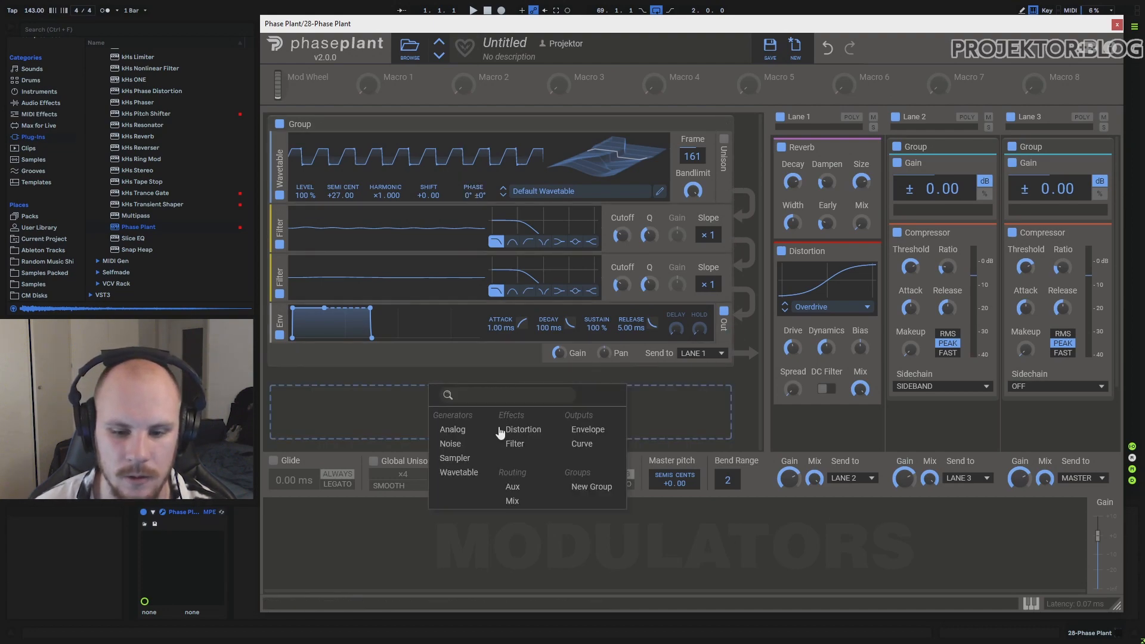
left_click(447, 471)
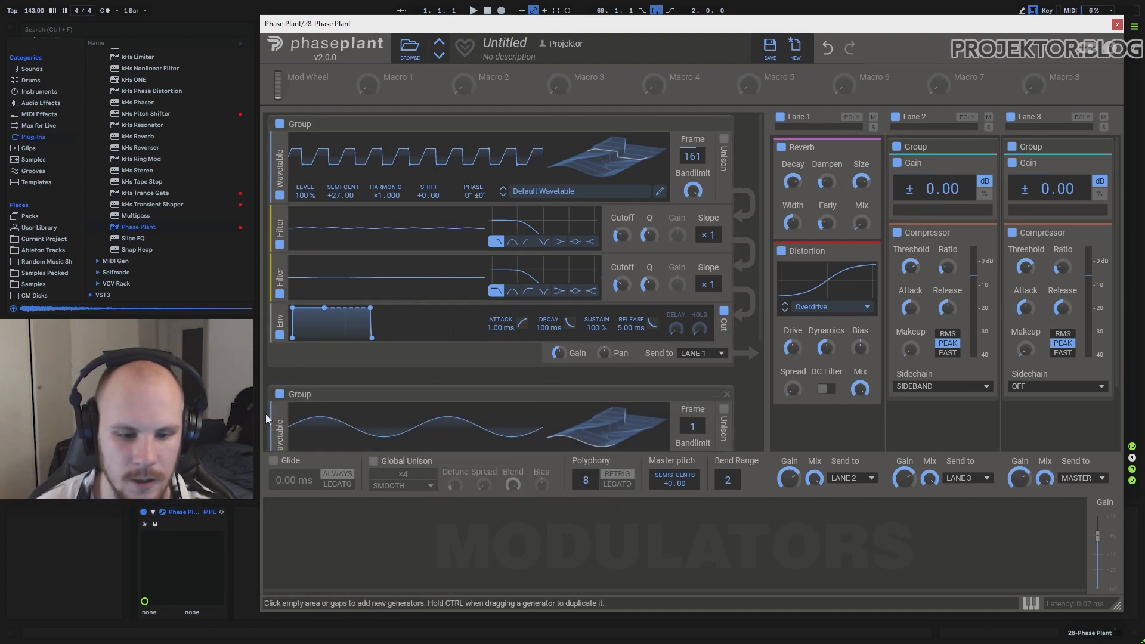
left_click_drag(276, 409, 279, 153)
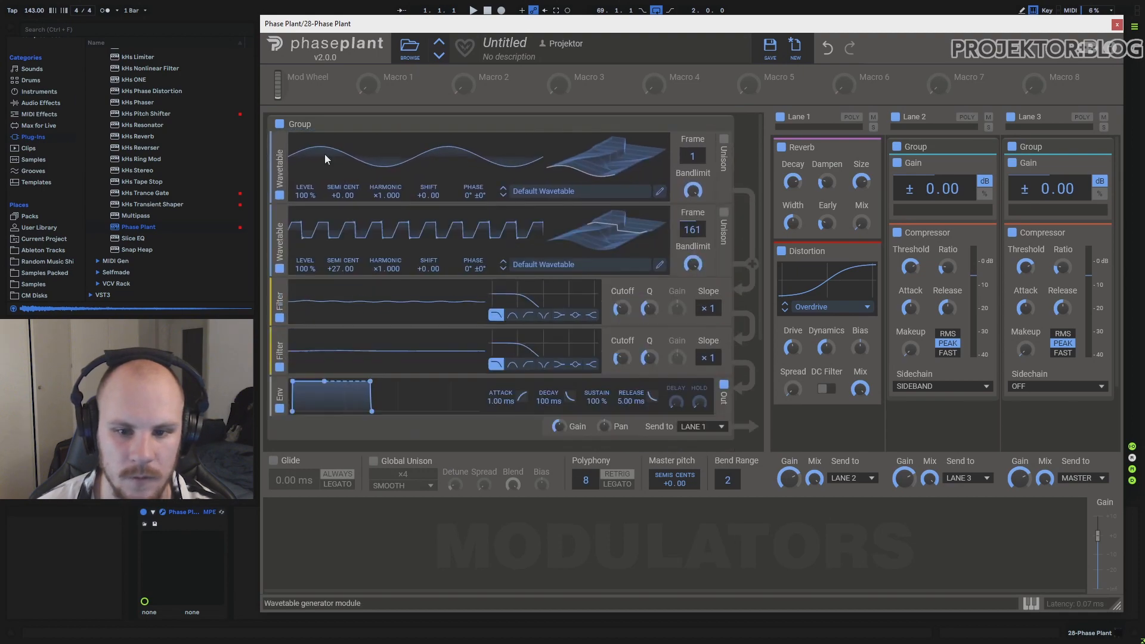
- Load the Volumes wavetable from the TMP WAVETABLES location into the new Wavetable generator
left_click(544, 191)
scroll(700, 340, "down", 1)
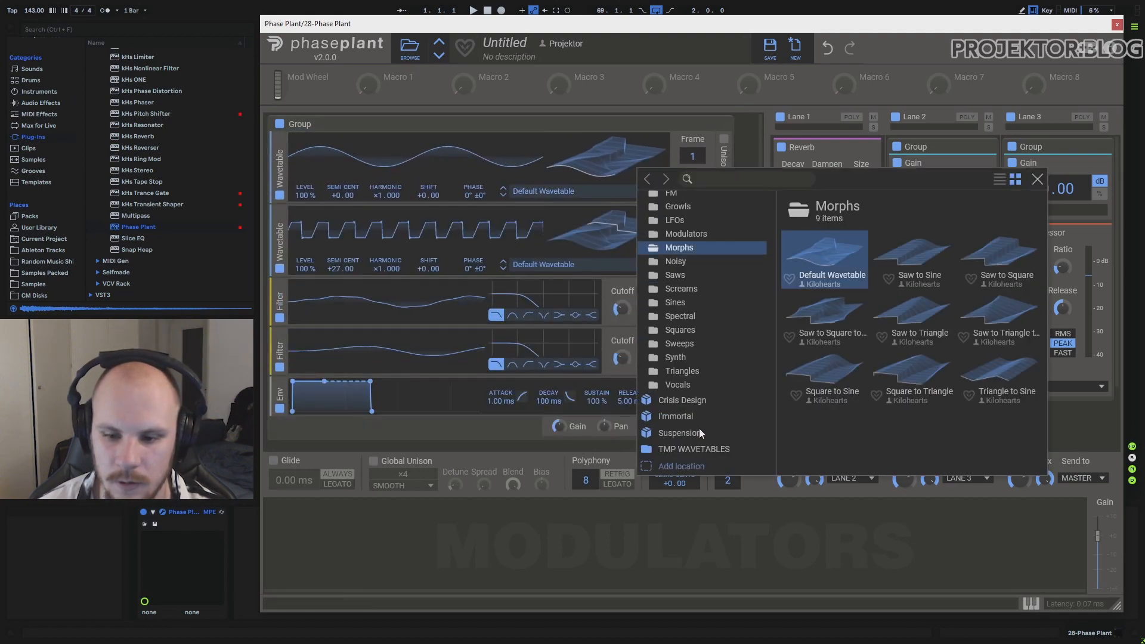
left_click(701, 449)
double_click(849, 302)
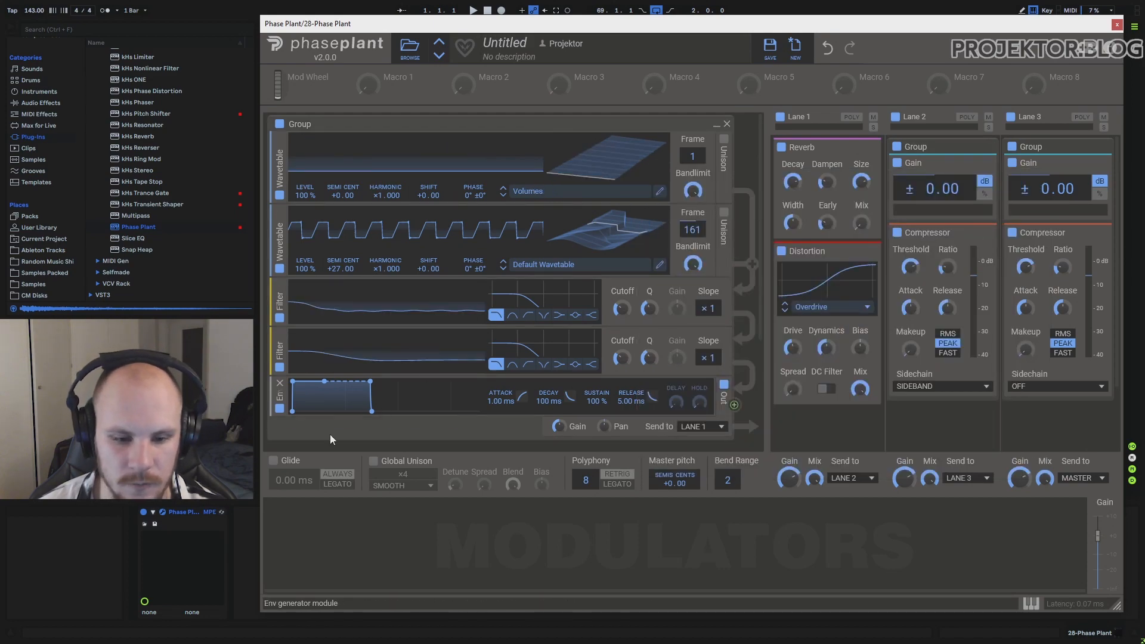
- Add a Mix module and move it between the second Wavetable and the first Filter
left_click(349, 445)
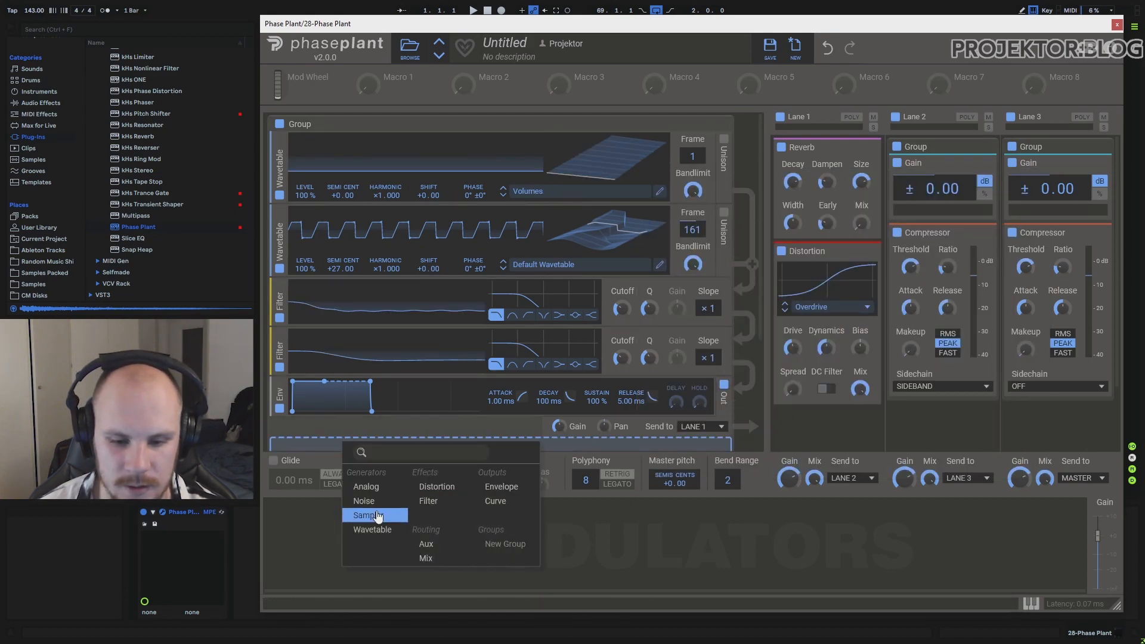
left_click(425, 558)
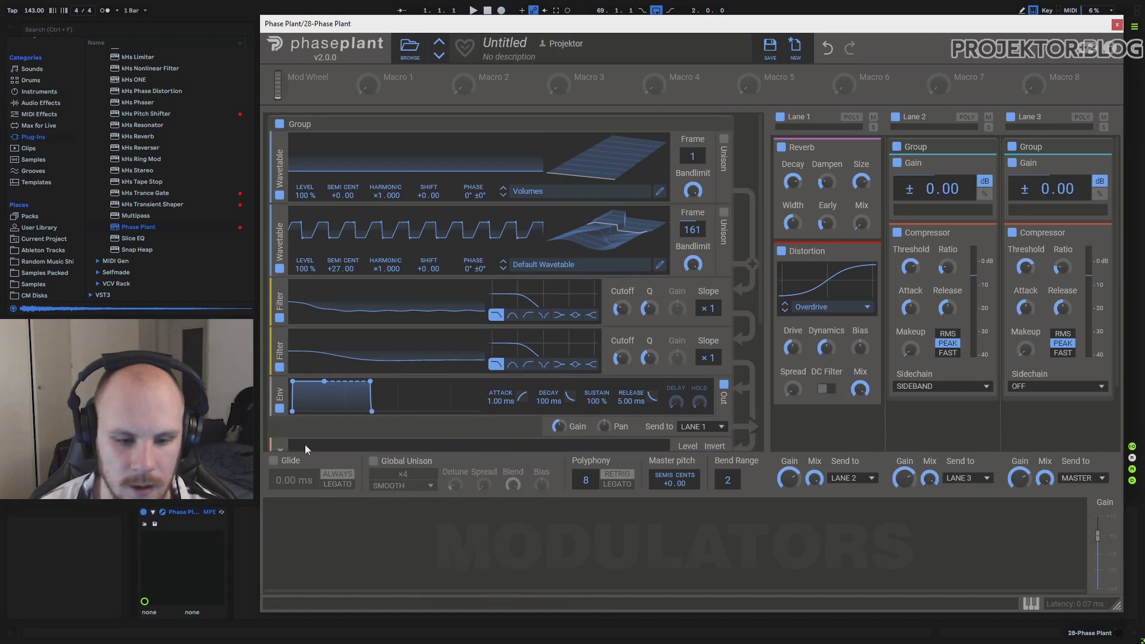
scroll(306, 445, "down", 2)
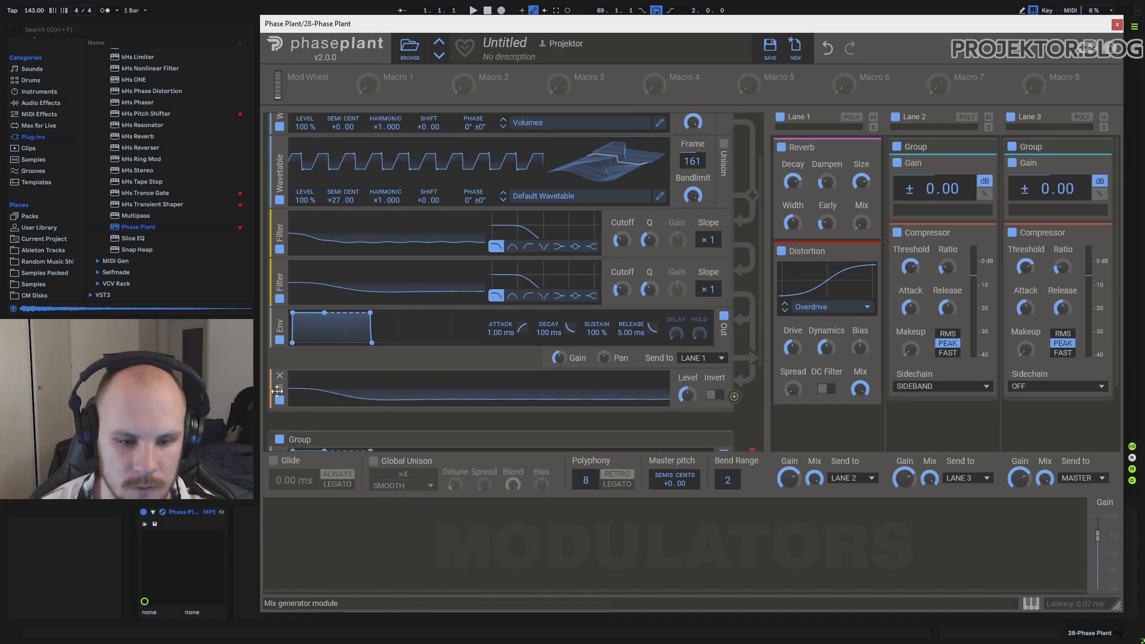
left_click_drag(279, 388, 280, 229)
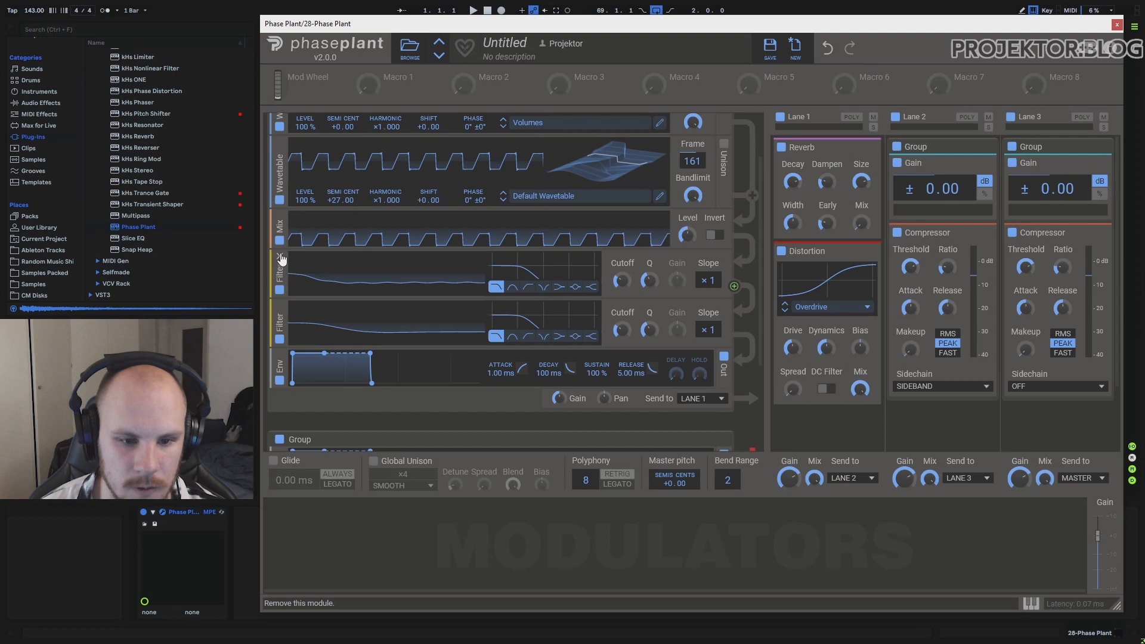
- Remove both Filter modules below the Mix module and adjust the frame of the Volumes wavetable
left_click(281, 259)
left_click(281, 260)
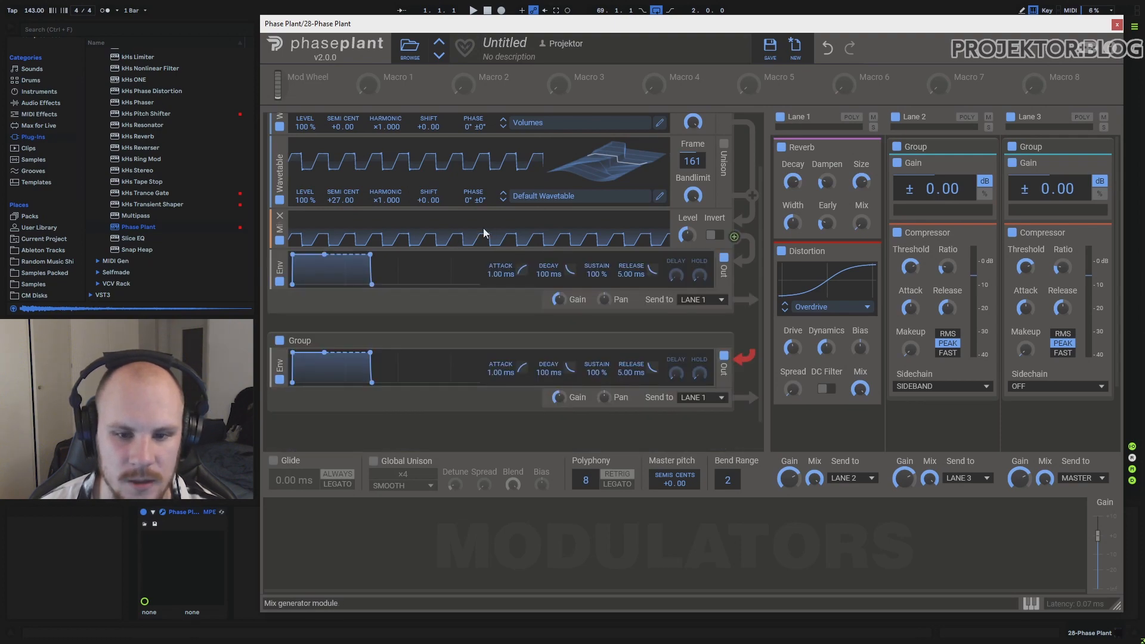
scroll(489, 230, "up", 2)
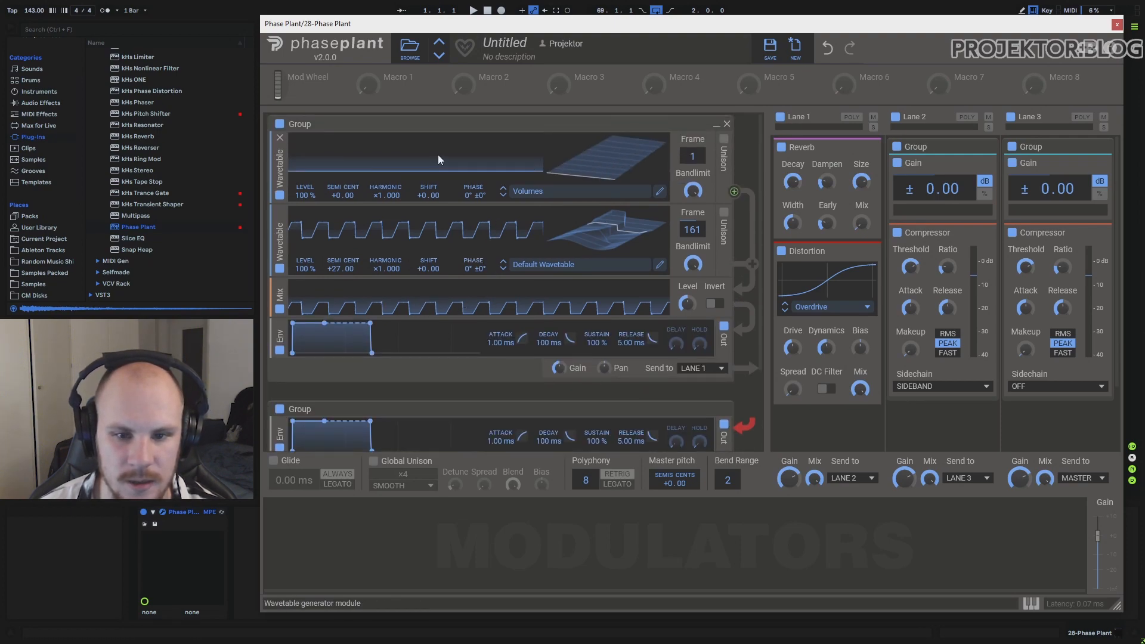
mouse_move(686, 158)
left_mouse_down()
mouse_move(686, 99)
mouse_move(686, 160)
left_mouse_up()
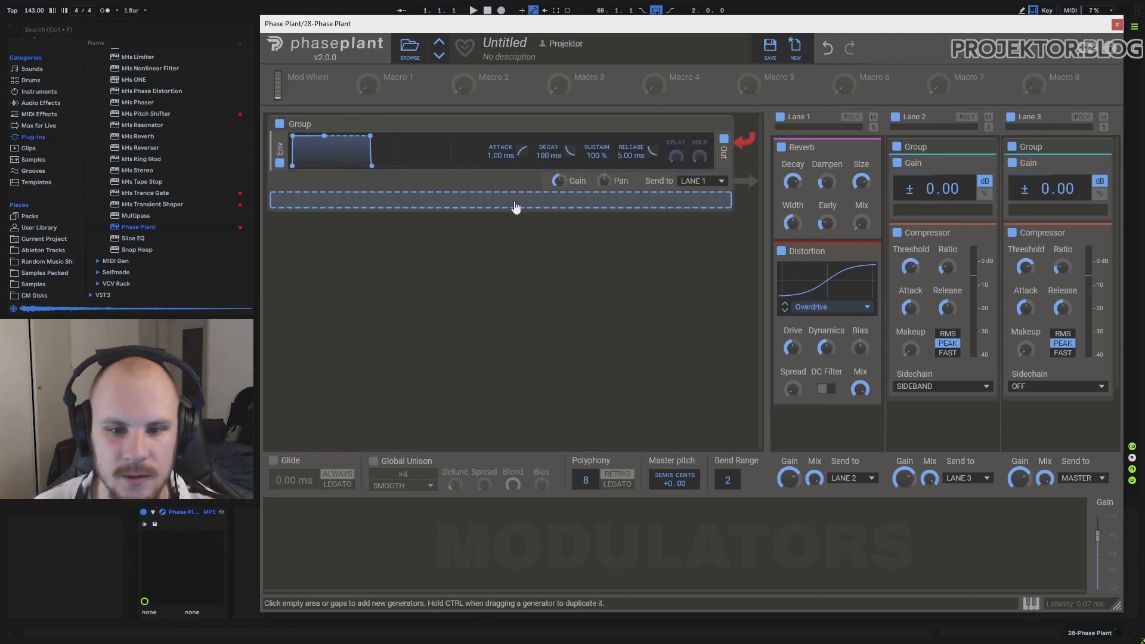
- Add a Distortion module below the Envelope in the remaining generator group
left_click(512, 202)
left_click(608, 248)
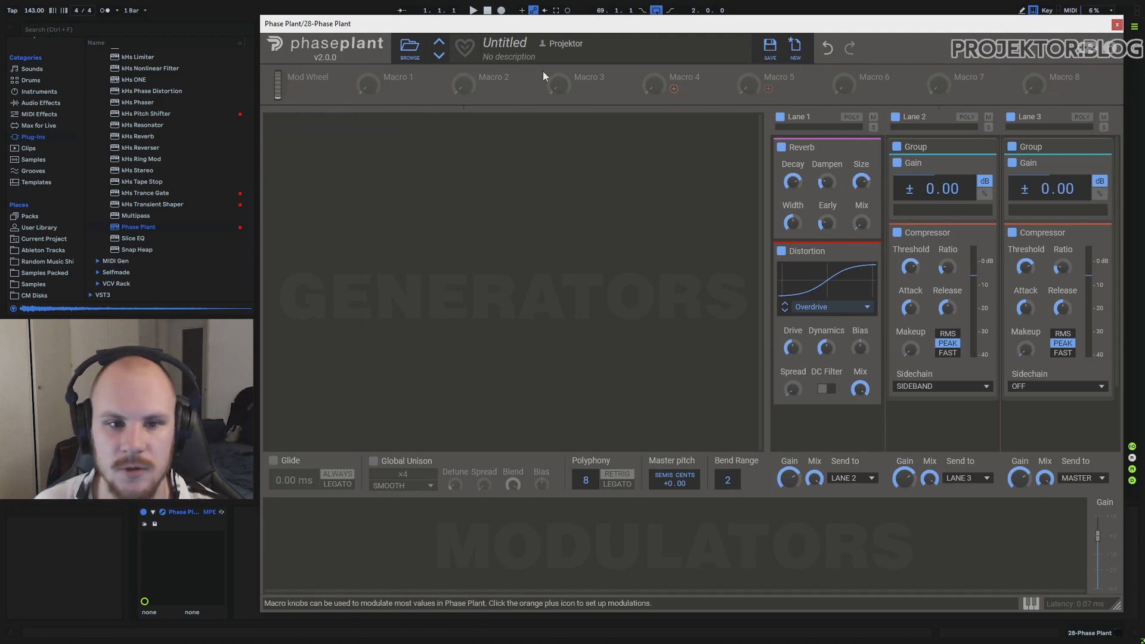
- Open the automation slot options for the Distortion's Drive and expose Drive as a device parameter through Ableton Live's Configure mode
right_click(798, 349)
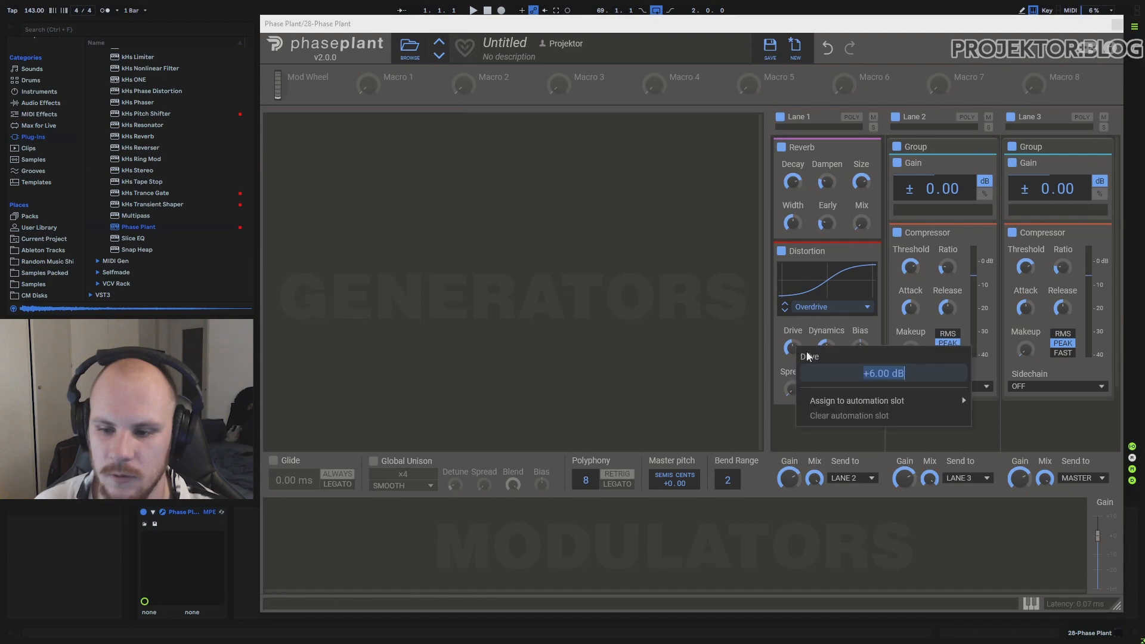
left_click(862, 406)
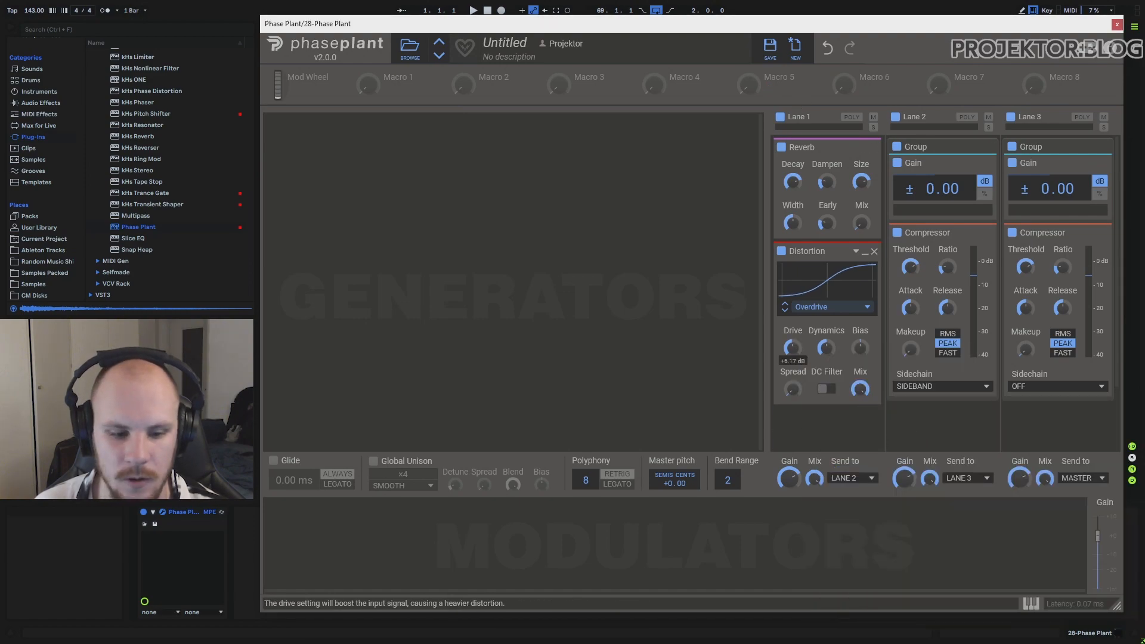
left_click(154, 512)
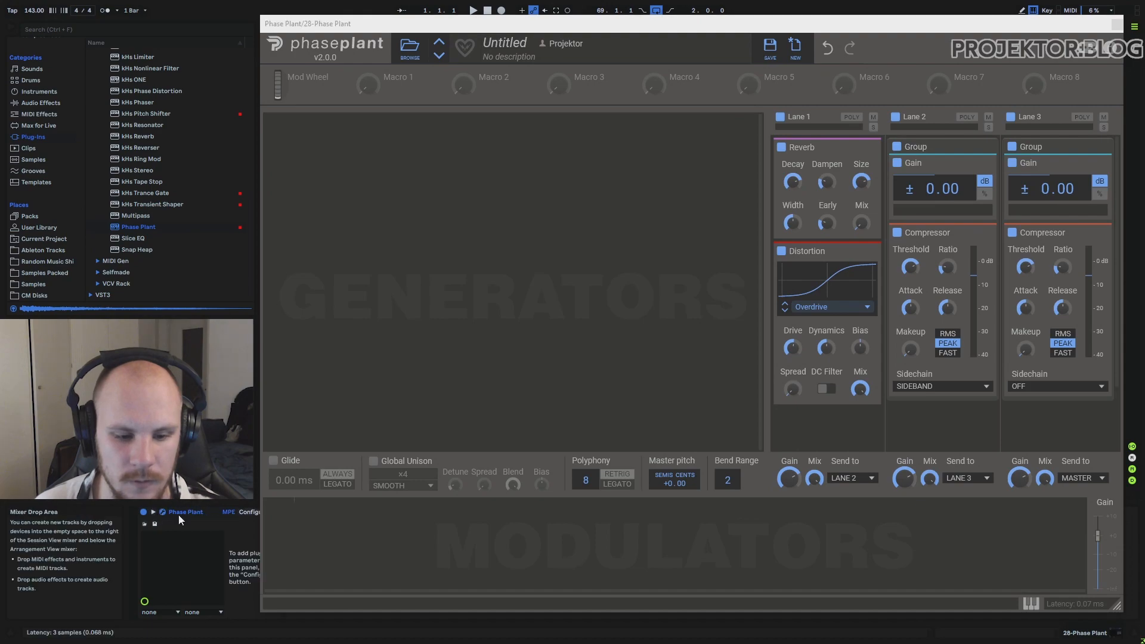
left_click(251, 512)
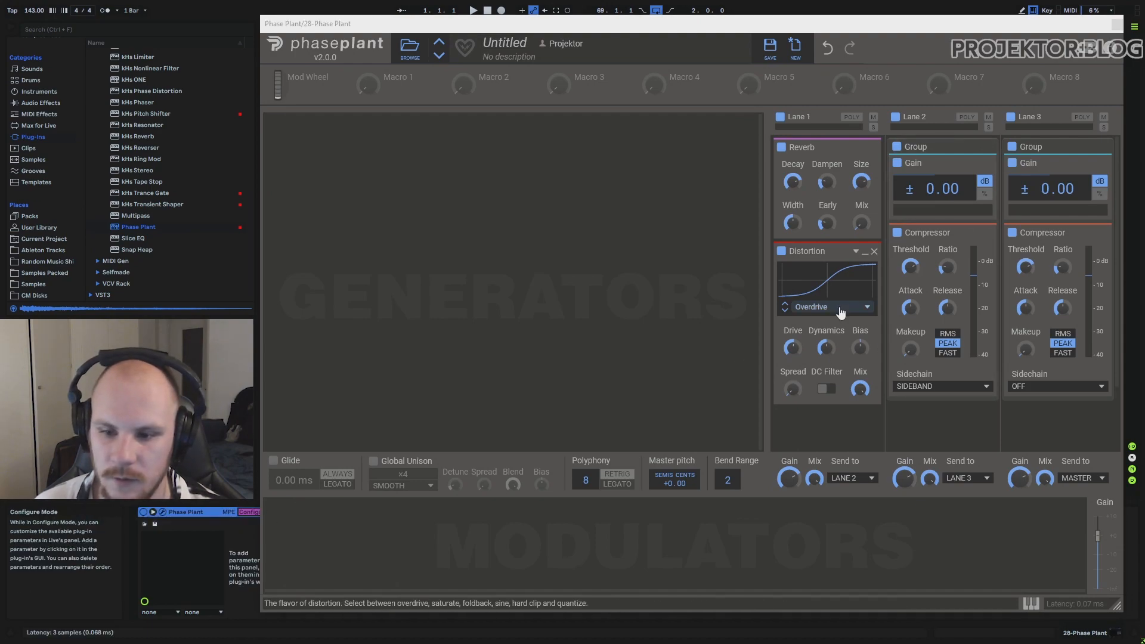
left_click(792, 348)
left_click_drag(792, 347, 792, 357)
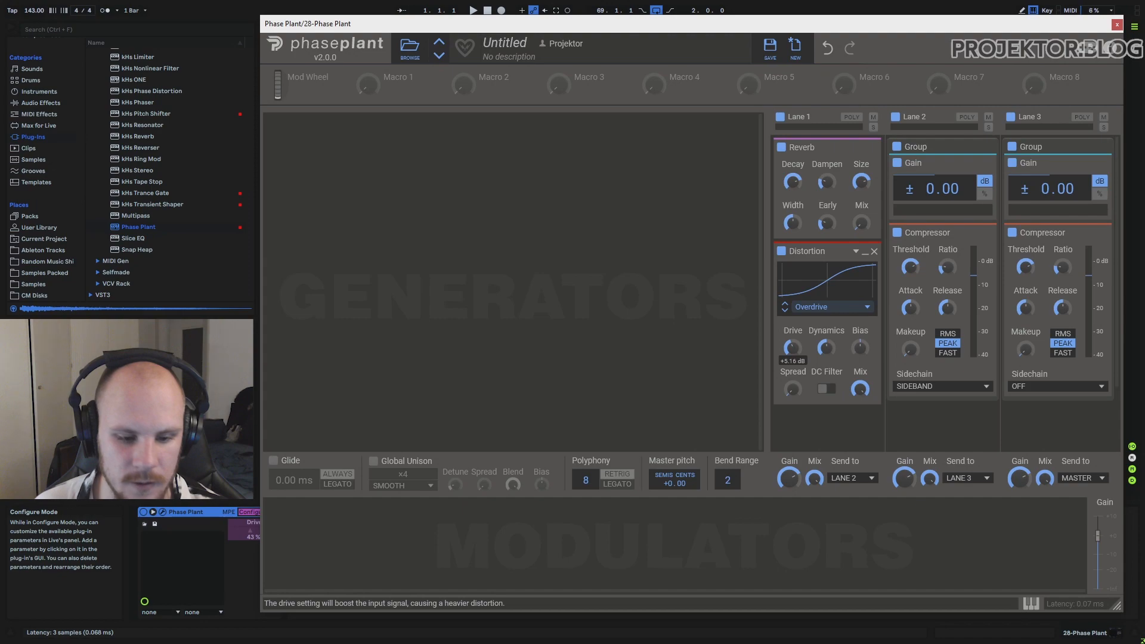
- Move the plug-in window off the device, leave Configure mode and set the exposed Drive parameter to about 81 %
left_click_drag(565, 30, 600, 25)
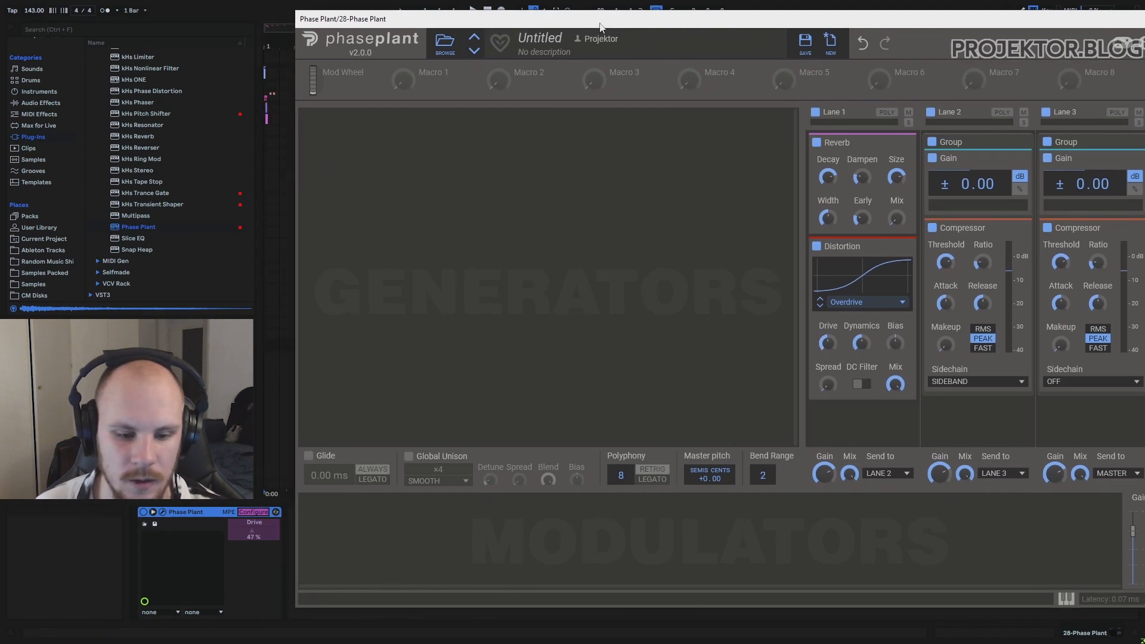
left_click(249, 529)
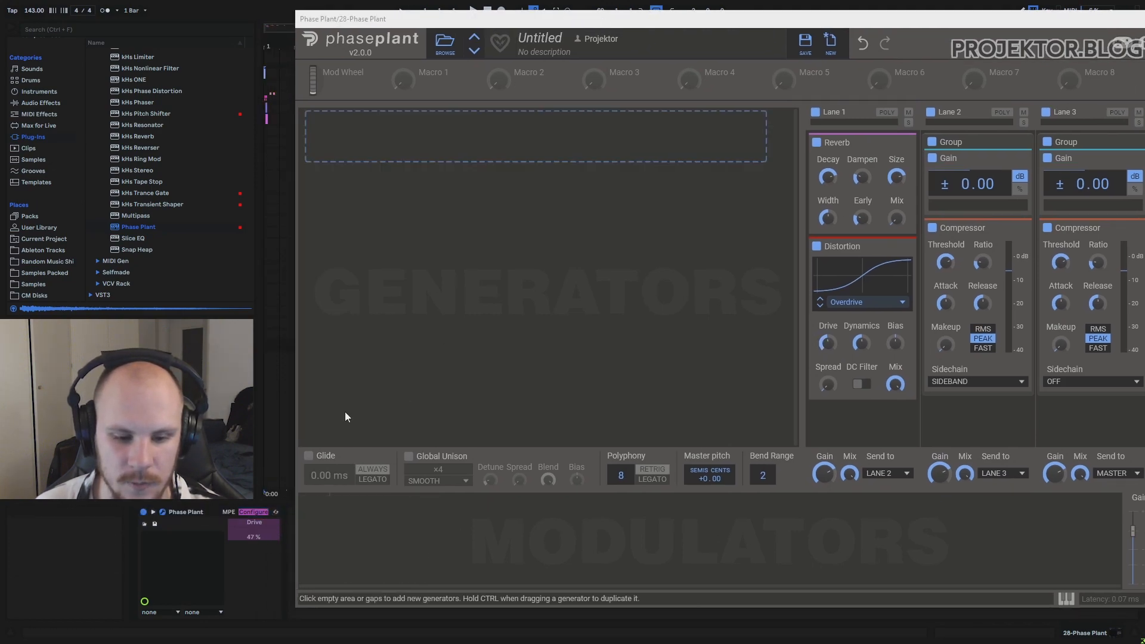
left_click(254, 511)
mouse_move(254, 536)
left_mouse_down()
mouse_move(253, 552)
mouse_move(253, 517)
left_mouse_up()
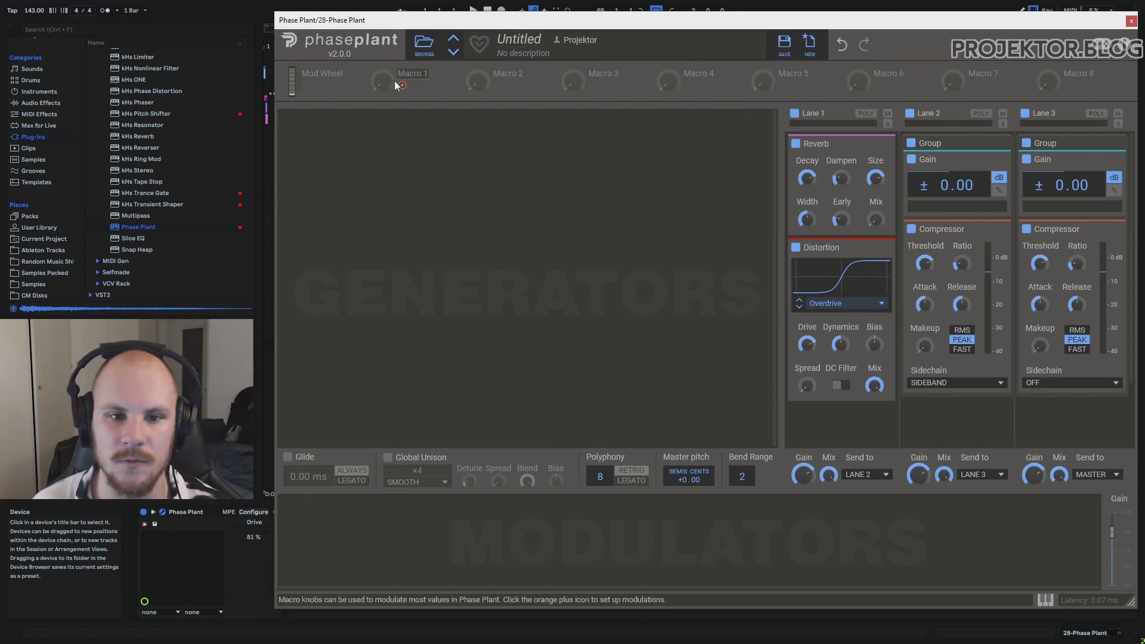
- Assign the Reverb's Decay to automation Slot 2
mouse_move(317, 79)
mouse_move(503, 235)
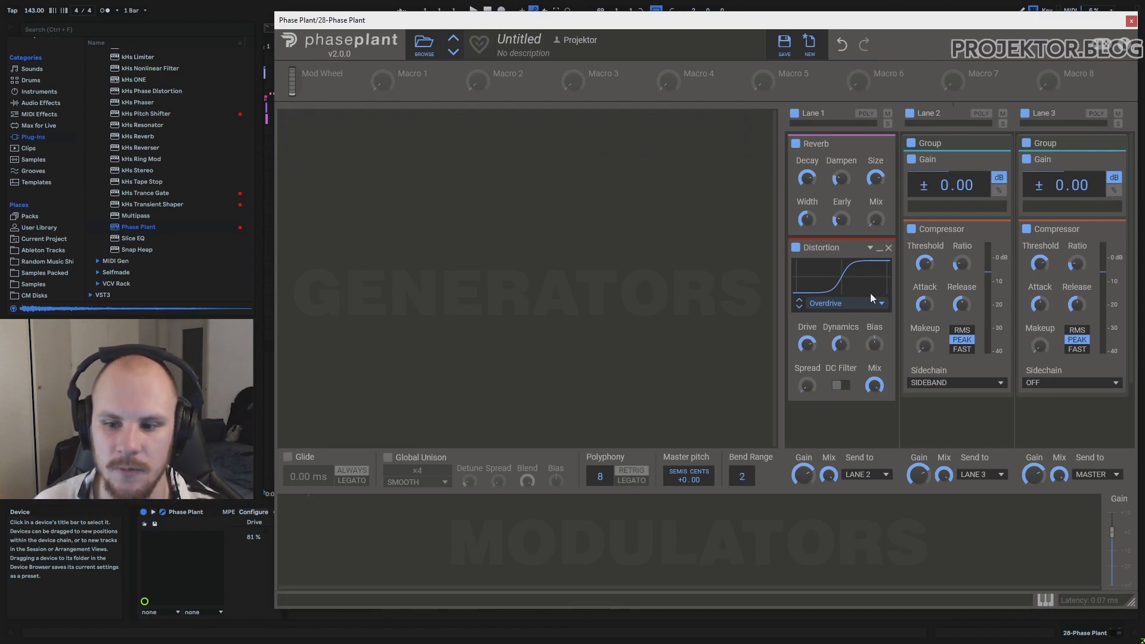
right_click(806, 178)
mouse_move(897, 237)
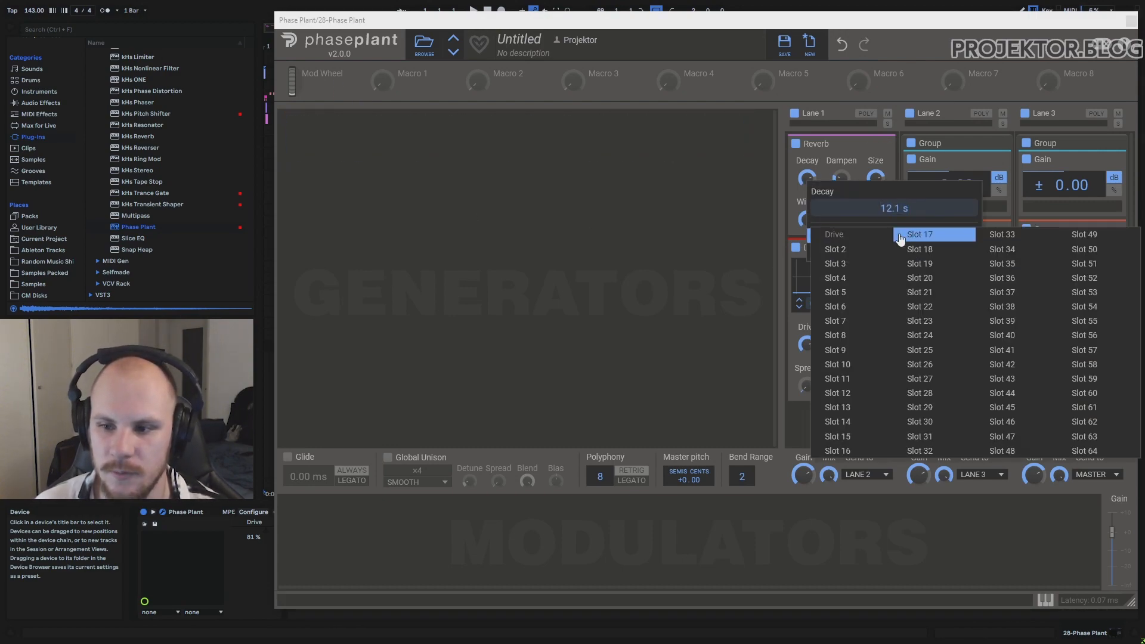
left_click(841, 251)
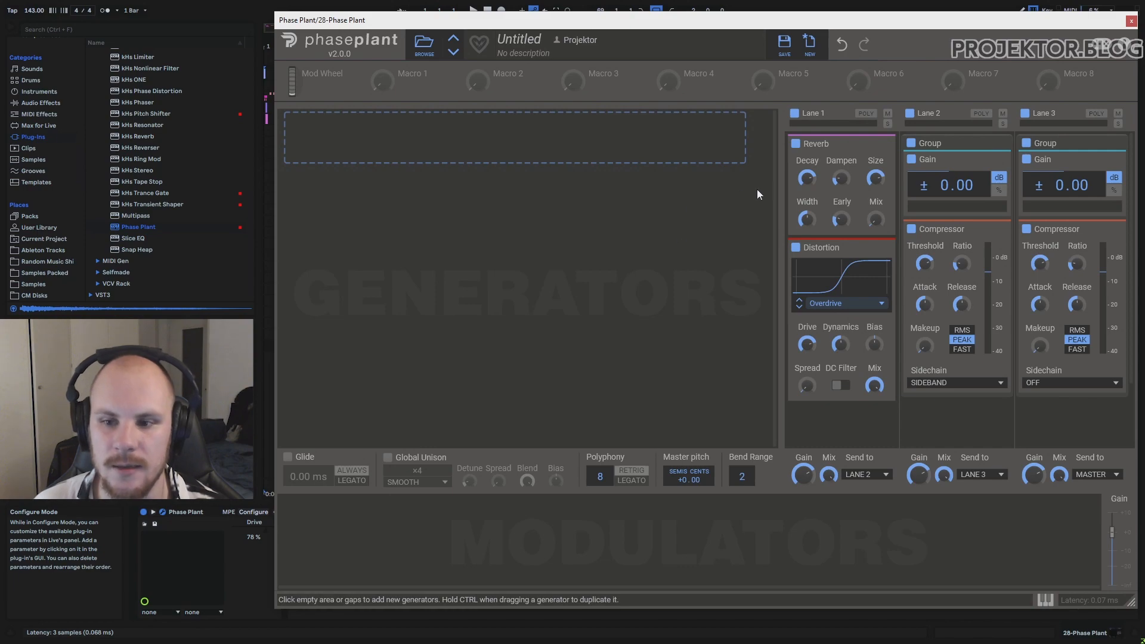
- Try raising the Reverb's Dampen to about 82.9 dB/s and toggle the device's Configure mode
mouse_move(840, 179)
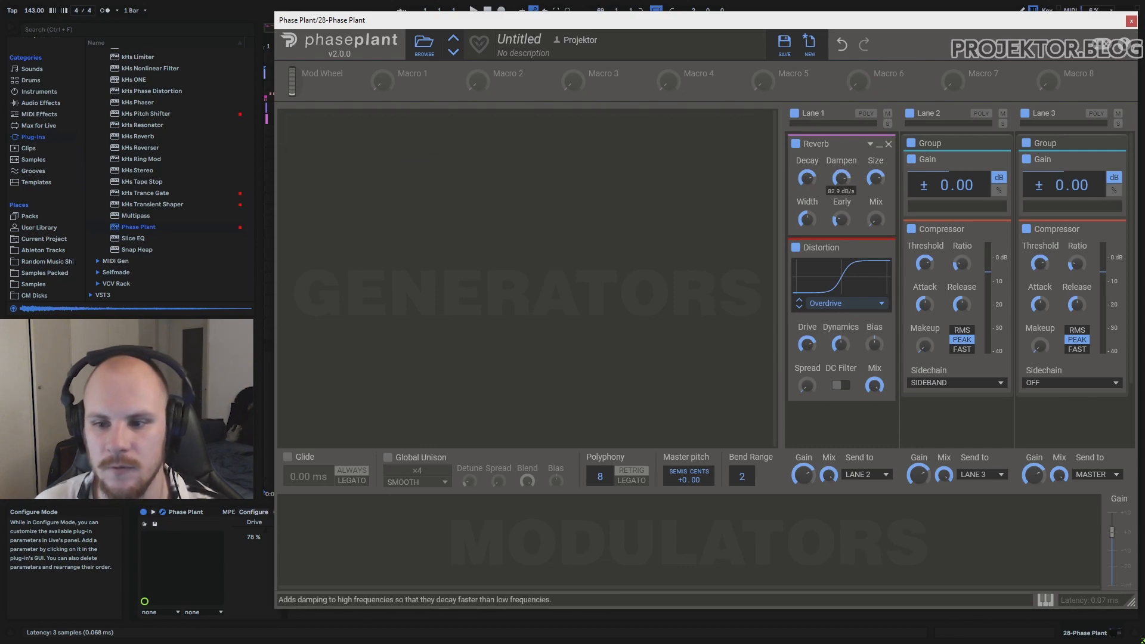
left_click_drag(841, 178, 841, 167)
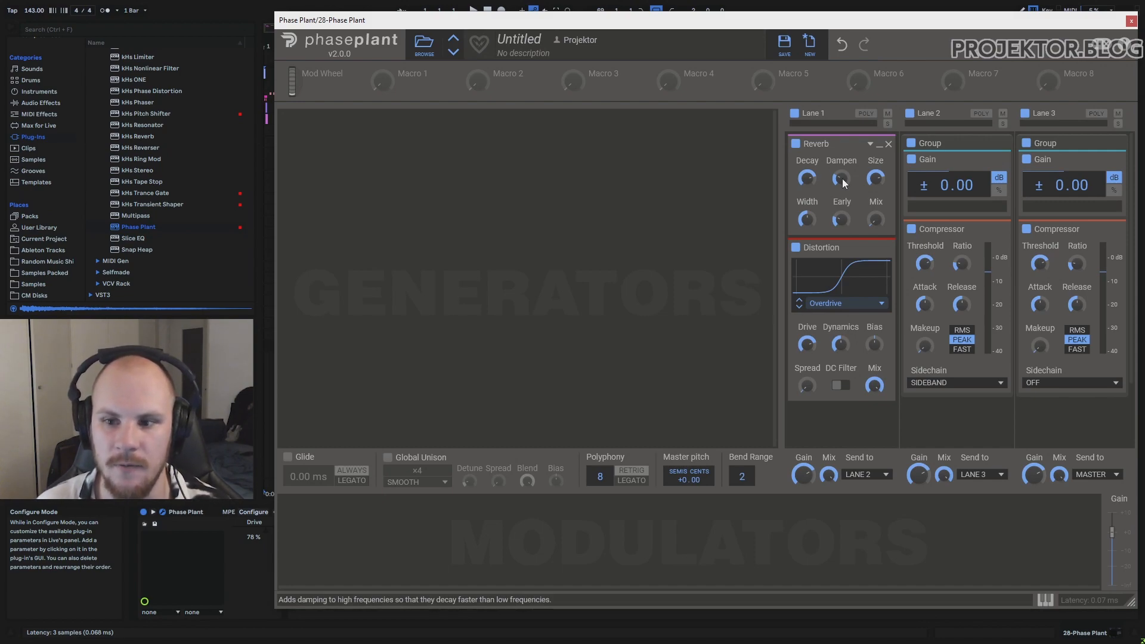
left_click(253, 512)
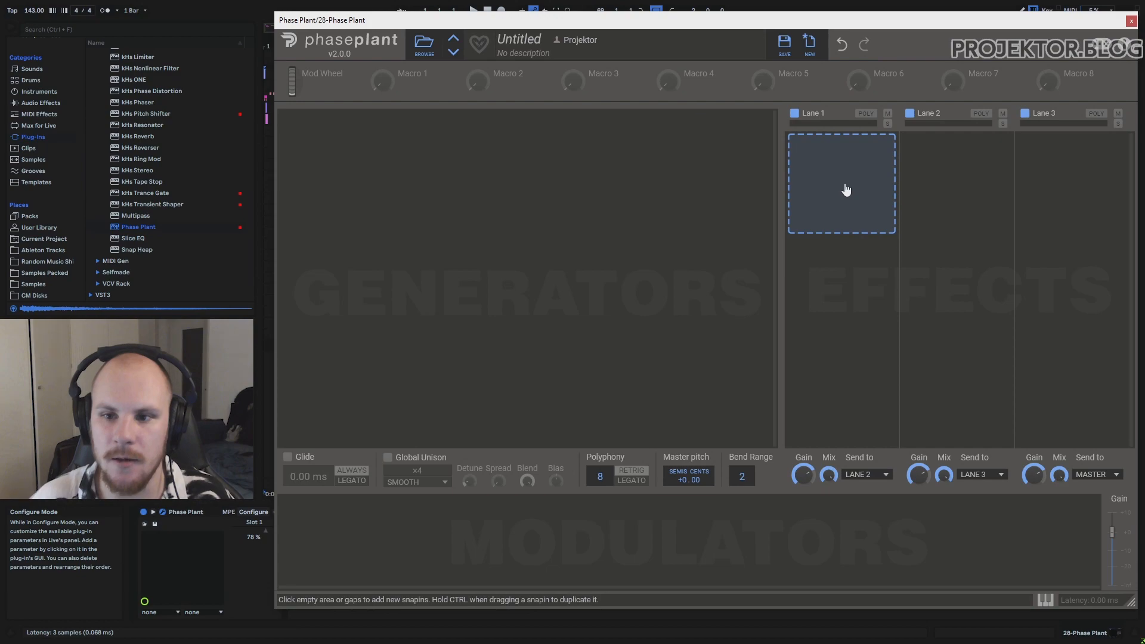
- Add a Multipass effect host to the empty Lane 1 and set its Mix to 100 %
left_click(845, 164)
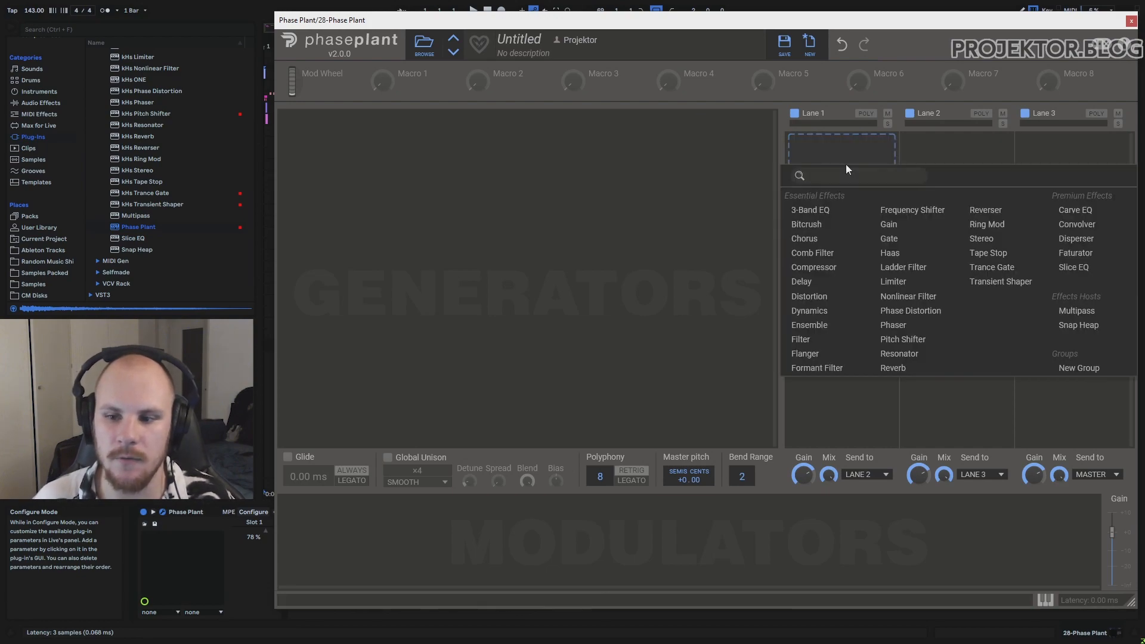
left_click(1075, 311)
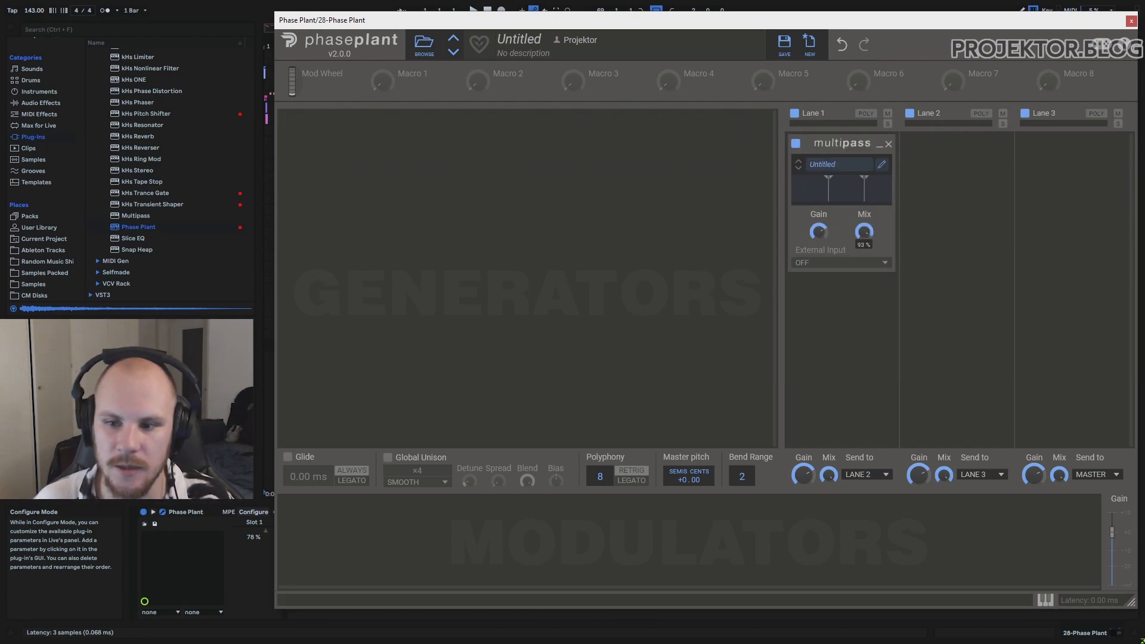
mouse_move(867, 230)
left_mouse_down()
mouse_move(866, 278)
mouse_move(867, 230)
left_mouse_up()
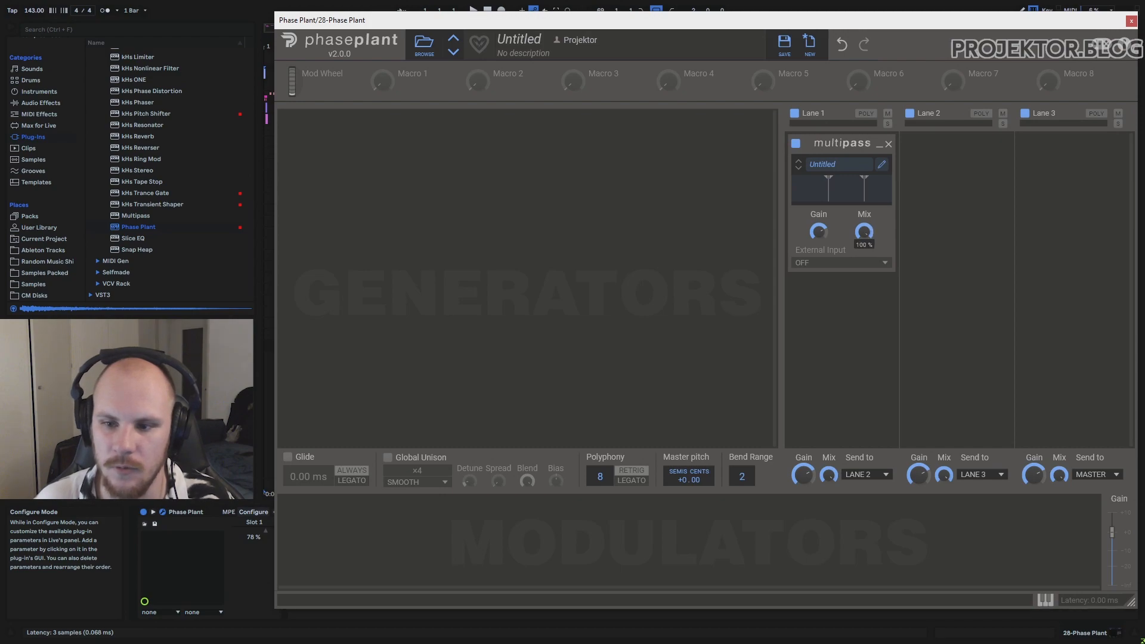
- Open the Multipass editor and turn the Mix of the Pre FX, all five bands and the Post FX down to 0 %
left_click(883, 166)
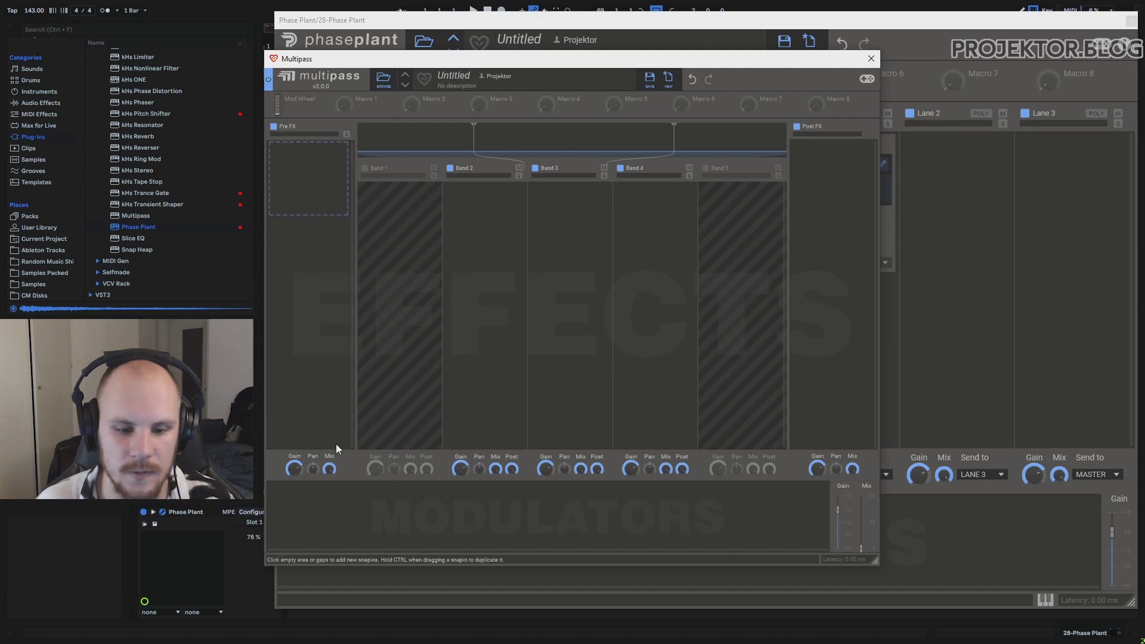
left_click_drag(426, 469, 495, 470)
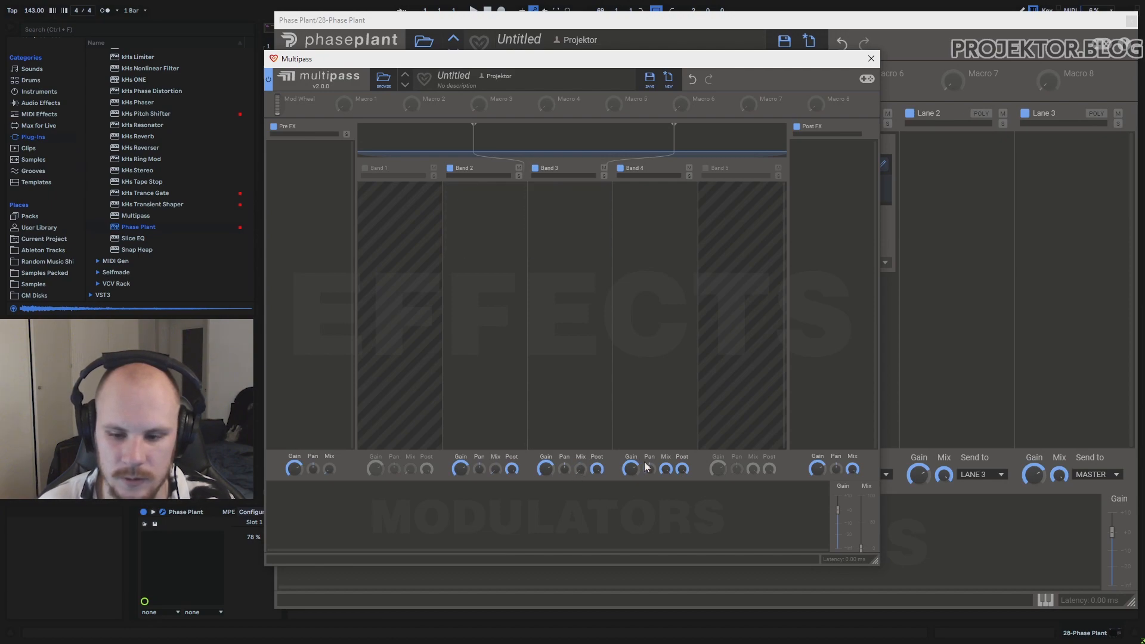
left_click_drag(666, 469, 665, 478)
left_click_drag(755, 468, 754, 573)
left_click_drag(853, 469, 853, 513)
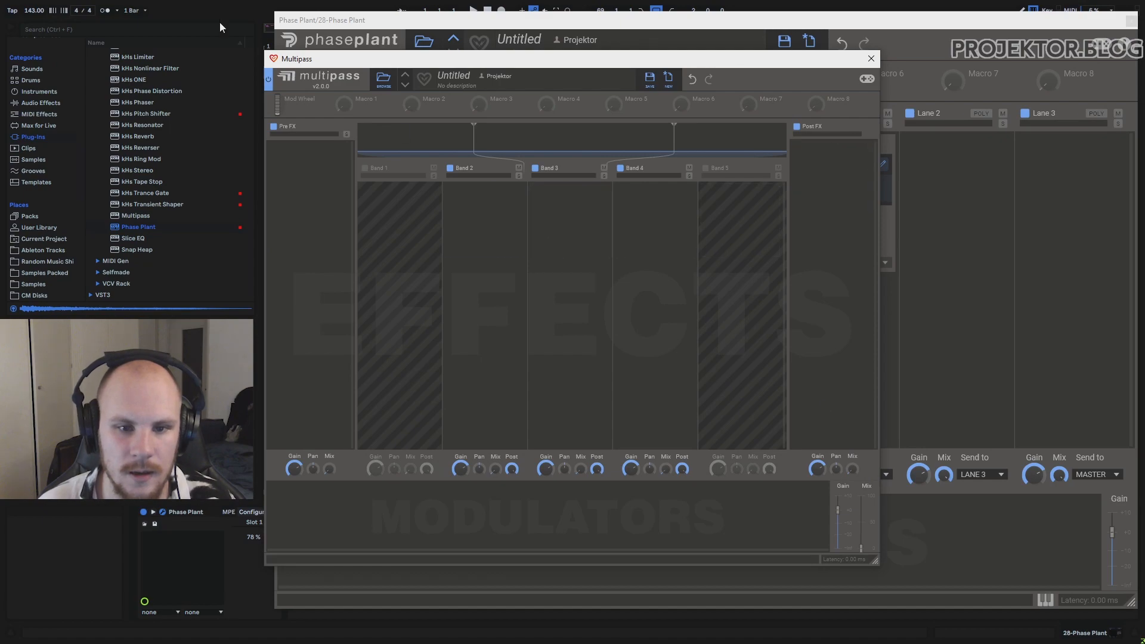
- Assign Macro 1 to the Mix controls of the Pre FX, all five bands and the Post FX with +100 % depth, and leave modulation assignment
left_click_drag(358, 107, 487, 478)
left_click_drag(411, 478, 411, 418)
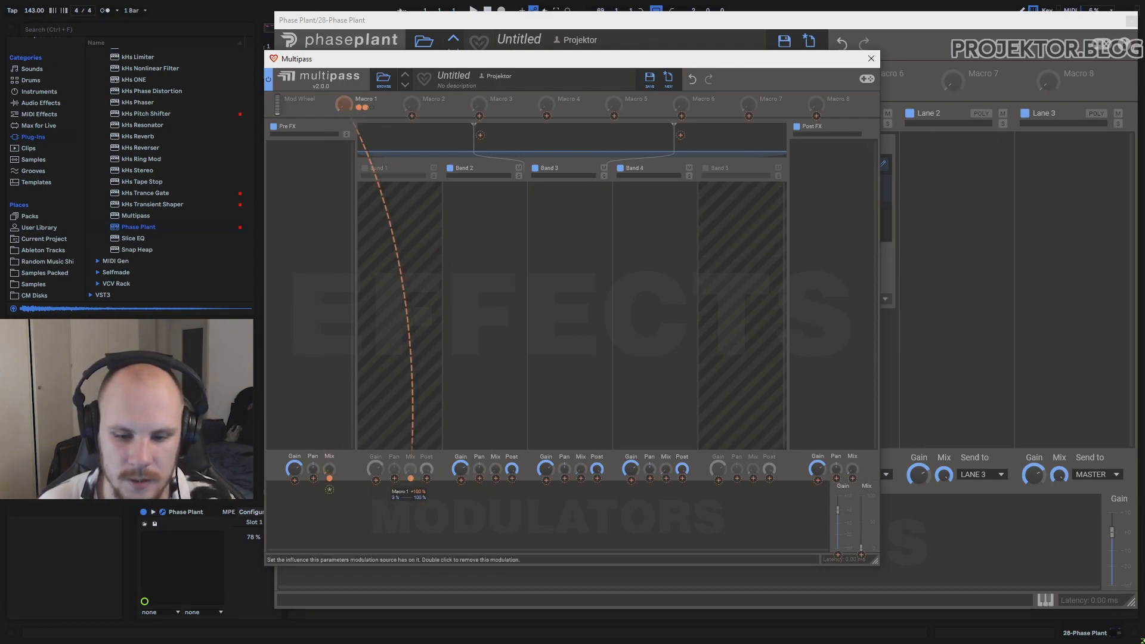
left_click_drag(496, 478, 496, 417)
left_click_drag(580, 478, 581, 418)
left_click_drag(666, 478, 666, 471)
left_click_drag(753, 478, 753, 471)
left_click_drag(852, 477, 851, 471)
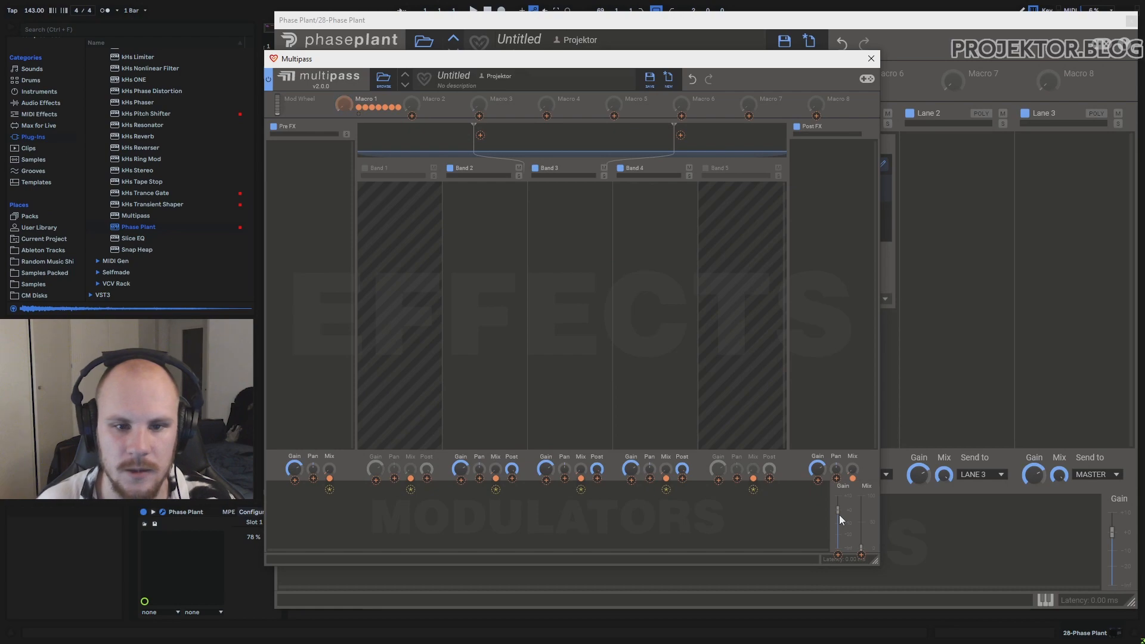
left_click(300, 109)
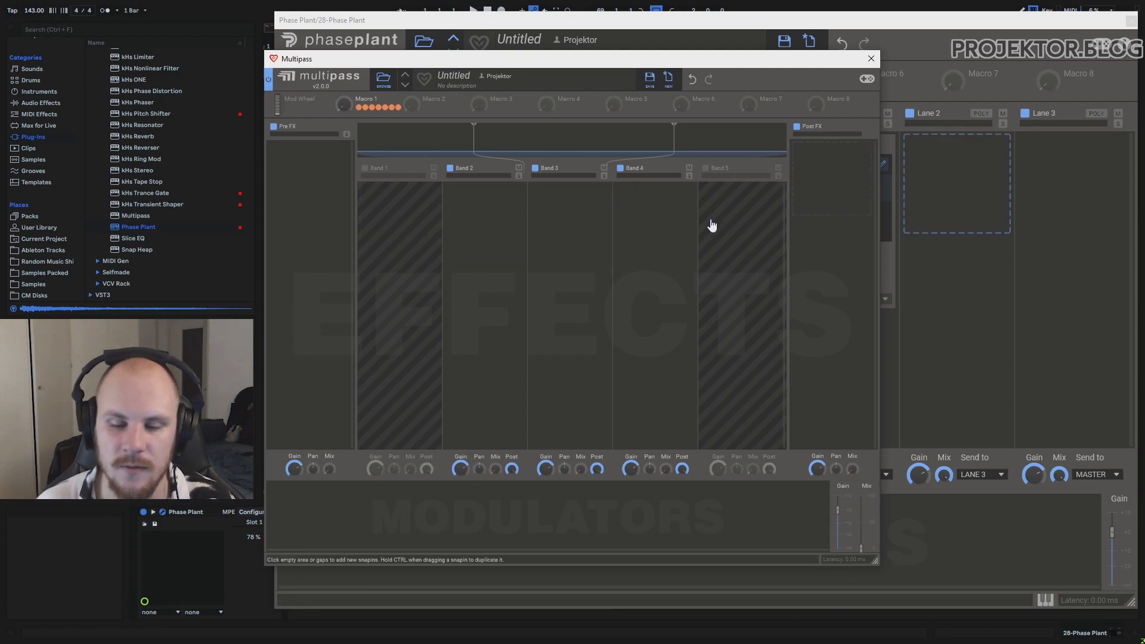
- Move the Multipass window aside, view the list of modulators it can add, and close its editor
left_click_drag(531, 58, 630, 29)
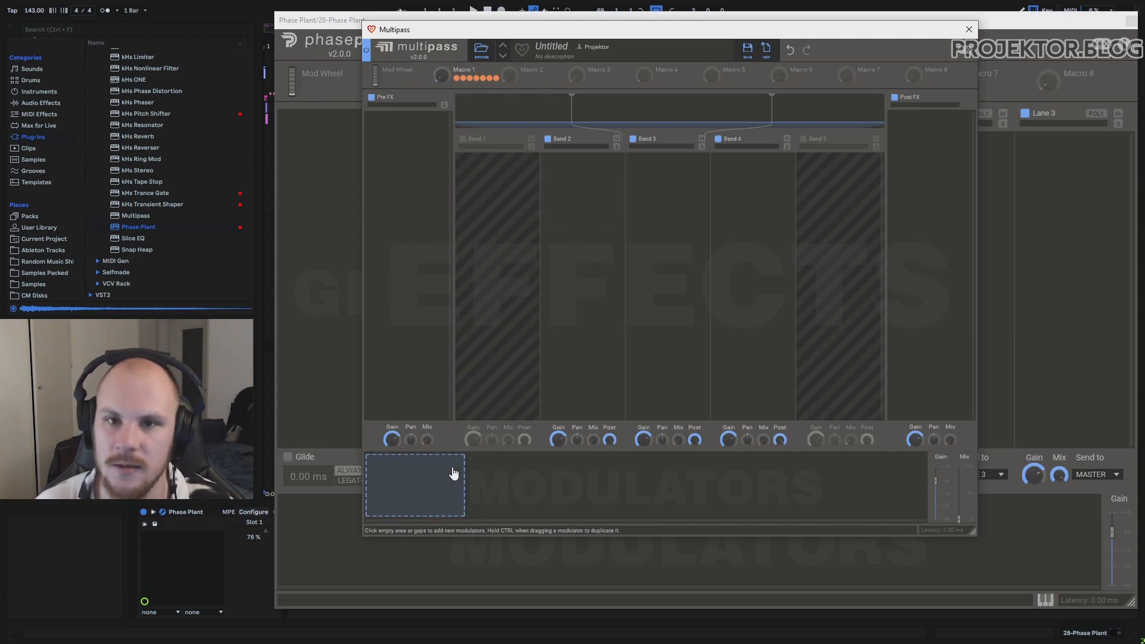
left_click(444, 492)
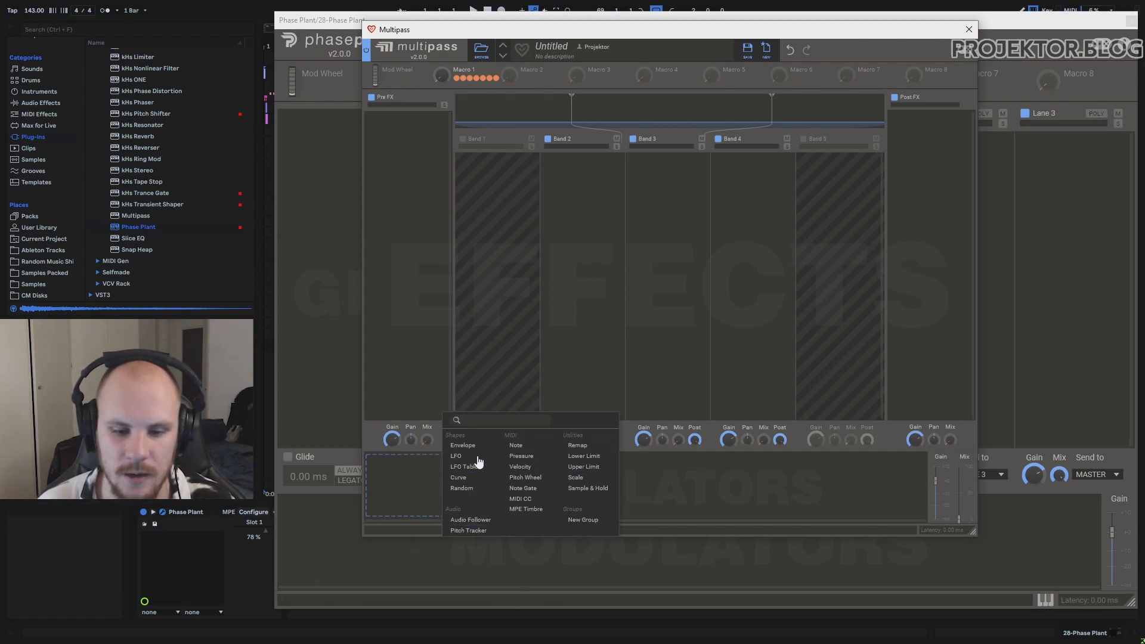
left_click(990, 31)
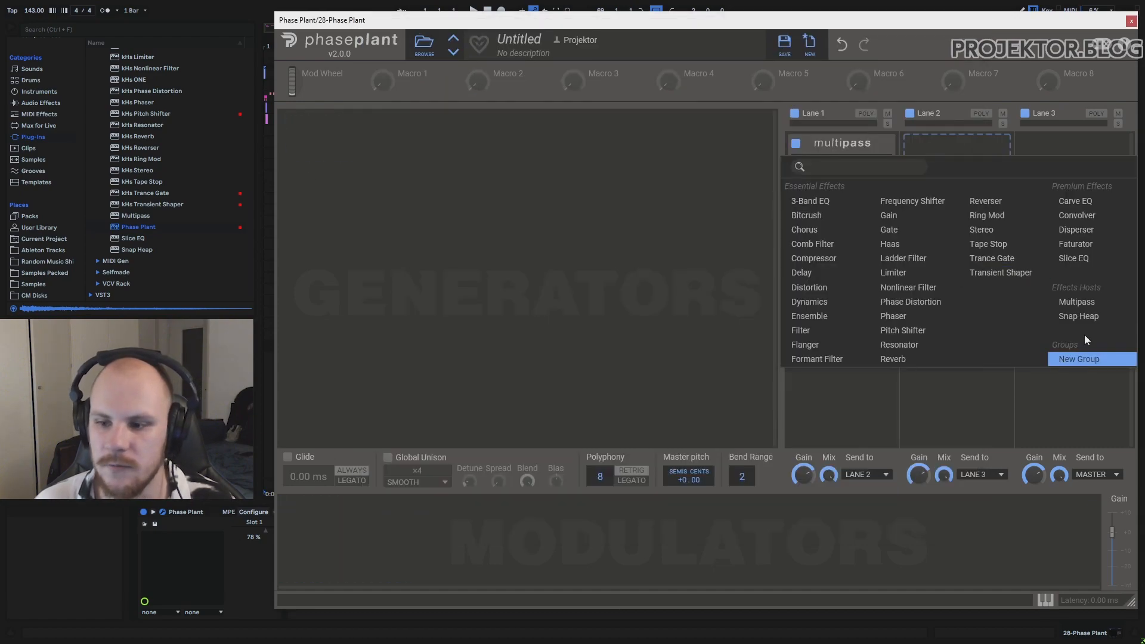
- Add a Snap Heap effect host to Lane 2, open its editor and reset its overall Mix
left_click(1078, 317)
left_click(996, 169)
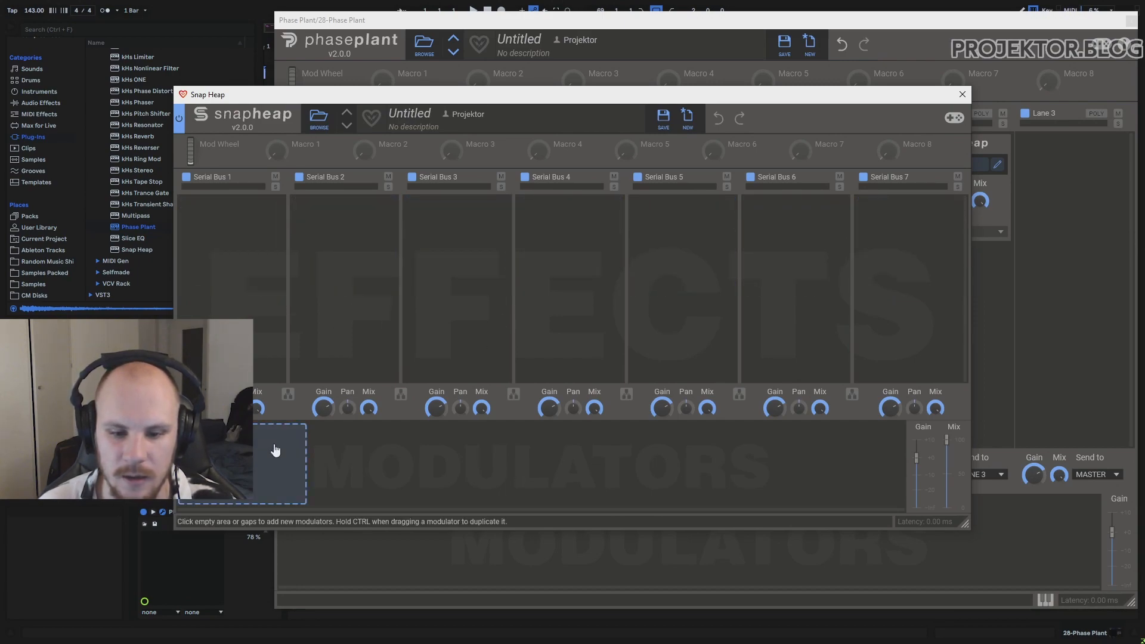
double_click(955, 475)
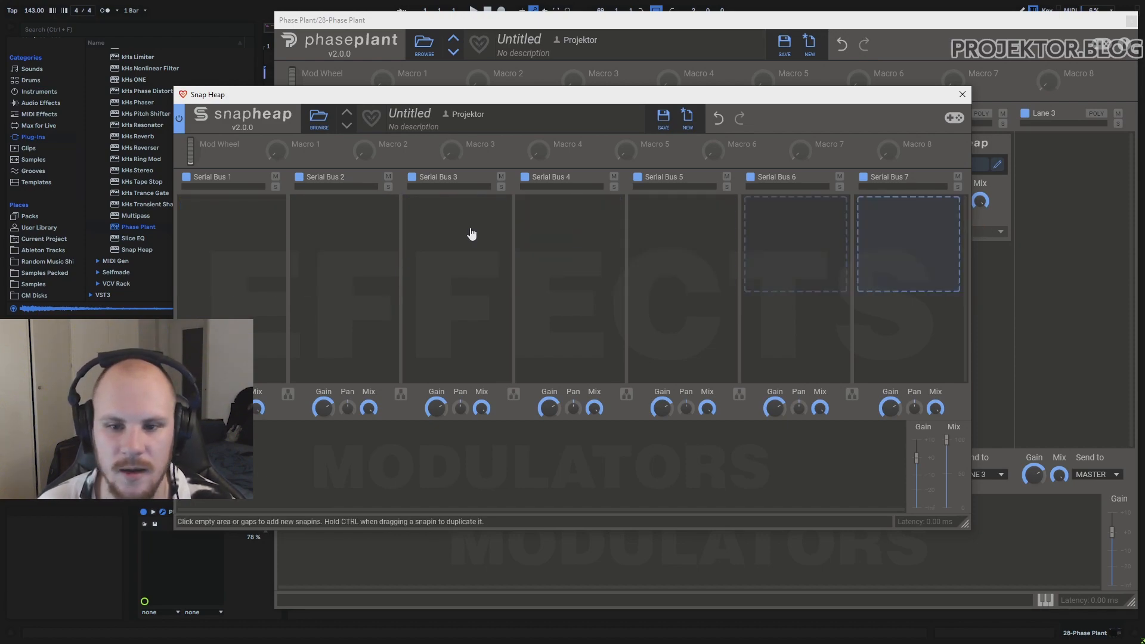
- Set the first four Snap Heap lanes to process in parallel
left_click(288, 394)
left_click(401, 394)
left_click(506, 394)
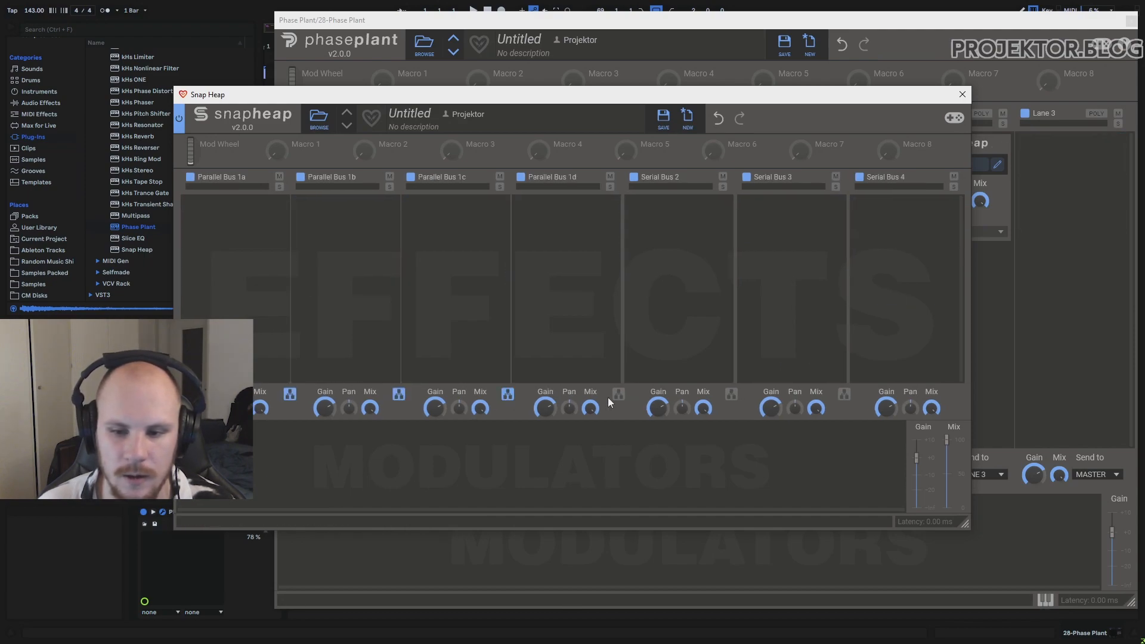
- Return the Snap Heap lanes to serial processing, keeping only lanes 2 and 3 in parallel
left_click(290, 394)
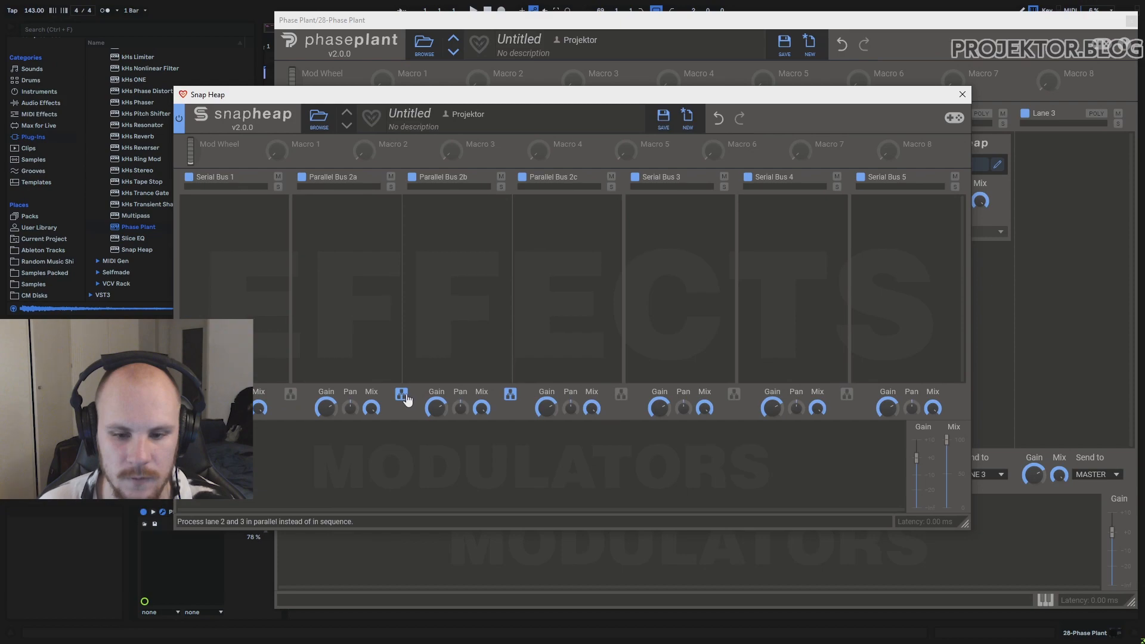
left_click(401, 394)
left_click(513, 398)
left_click(400, 395)
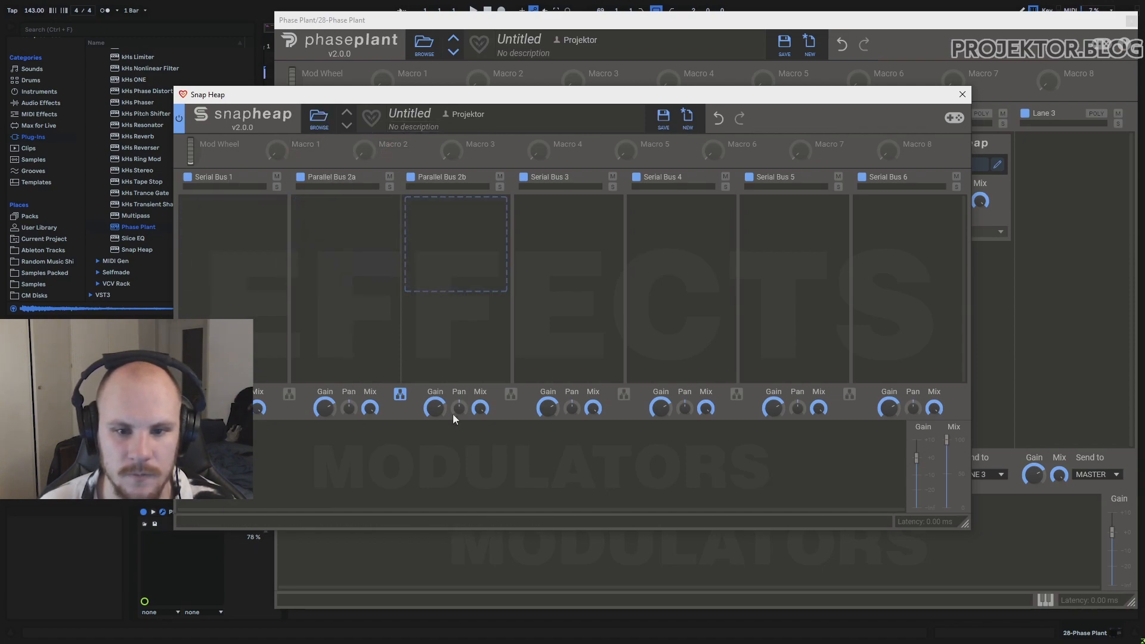
- Add a 3-Band EQ to each of the parallel buses 2a and 2b
left_click(360, 228)
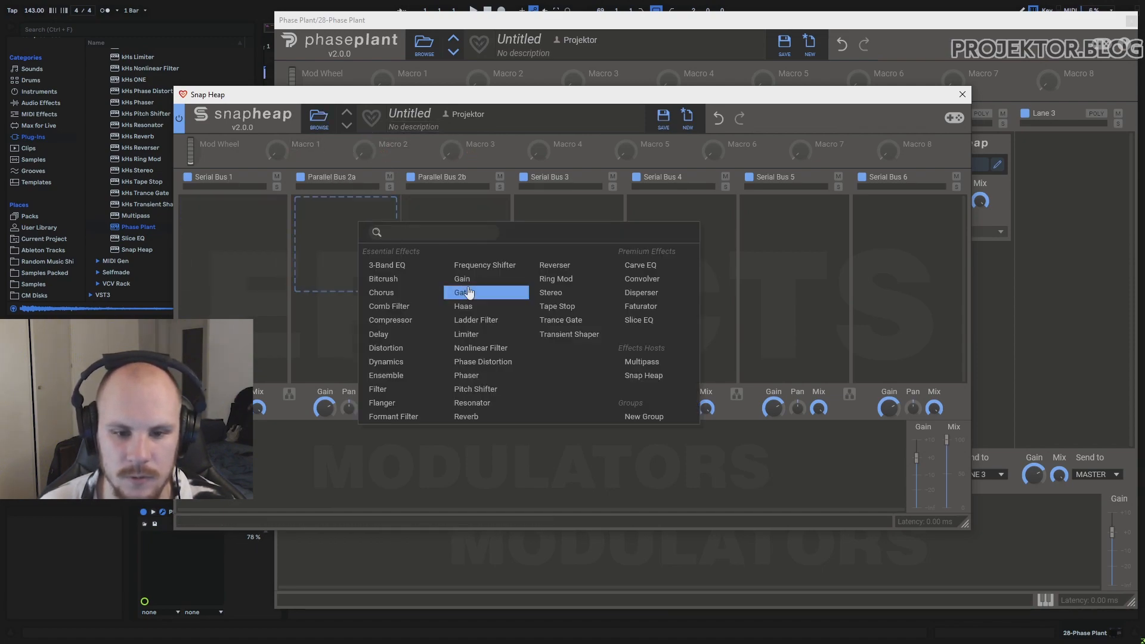
left_click(393, 268)
left_click(436, 245)
left_click(462, 275)
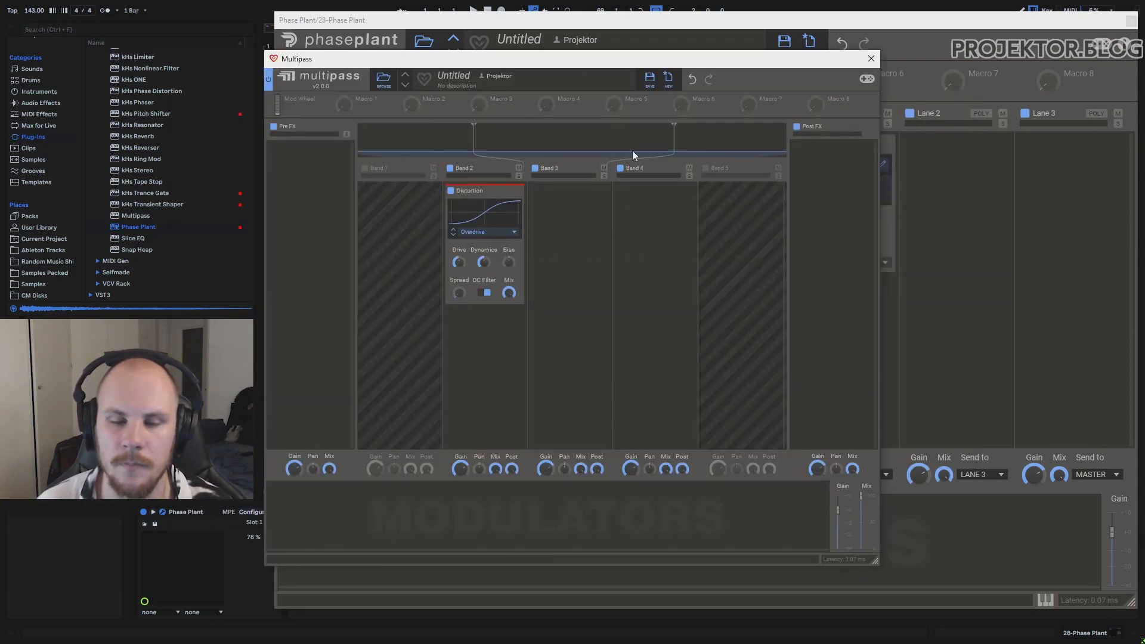
- Assign the Bias of the Distortion in Multipass Band 2 to automation Slot 2
right_click(507, 263)
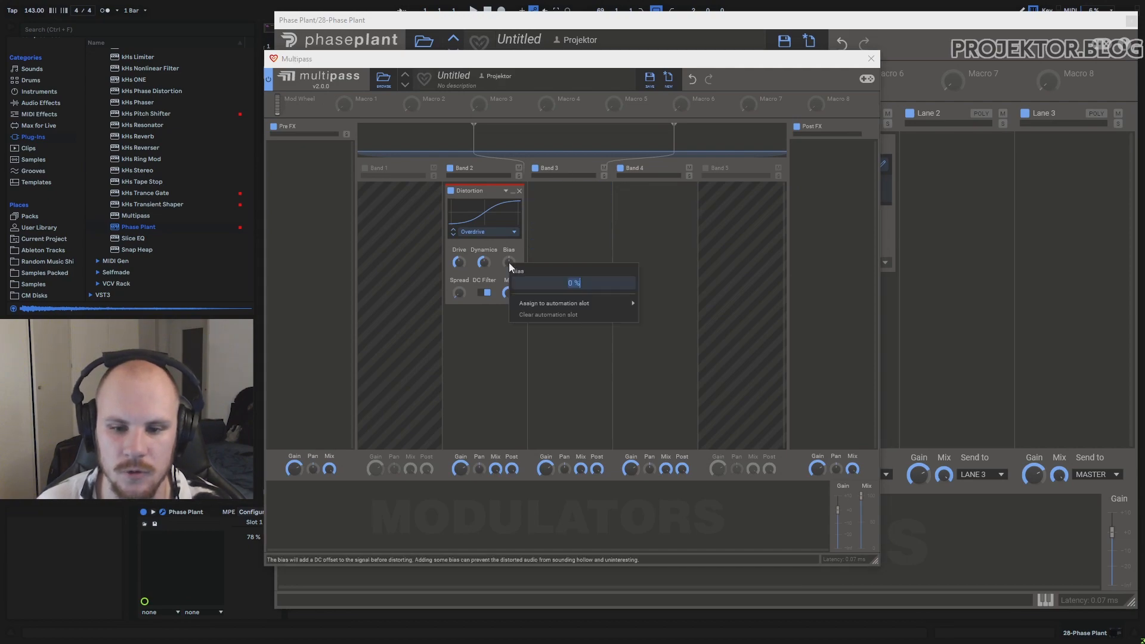
mouse_move(551, 307)
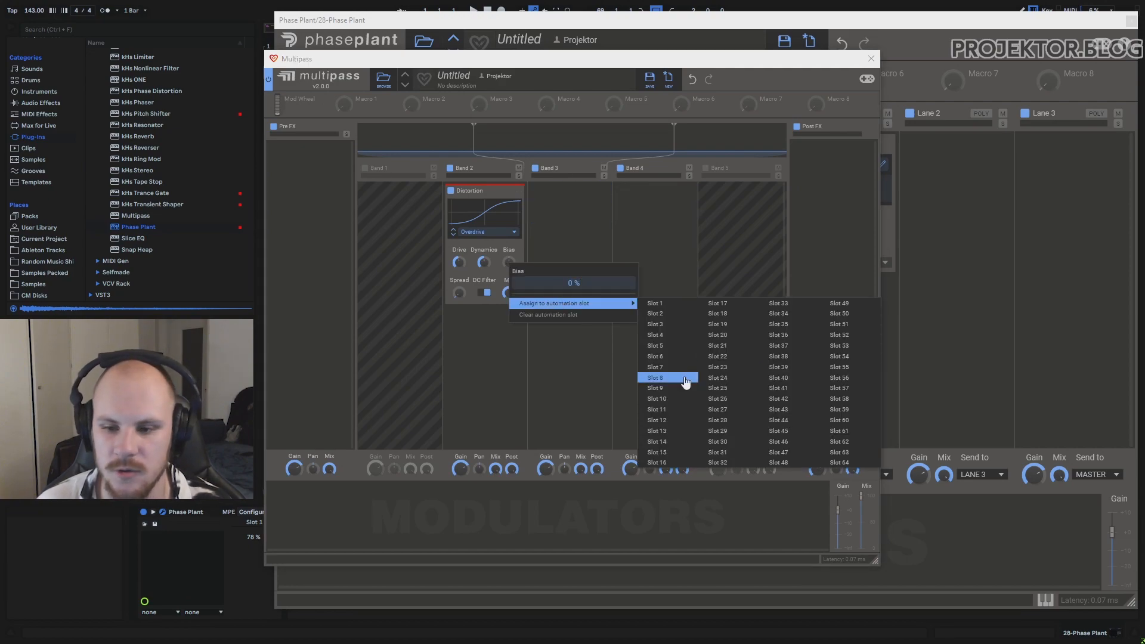
left_click(659, 315)
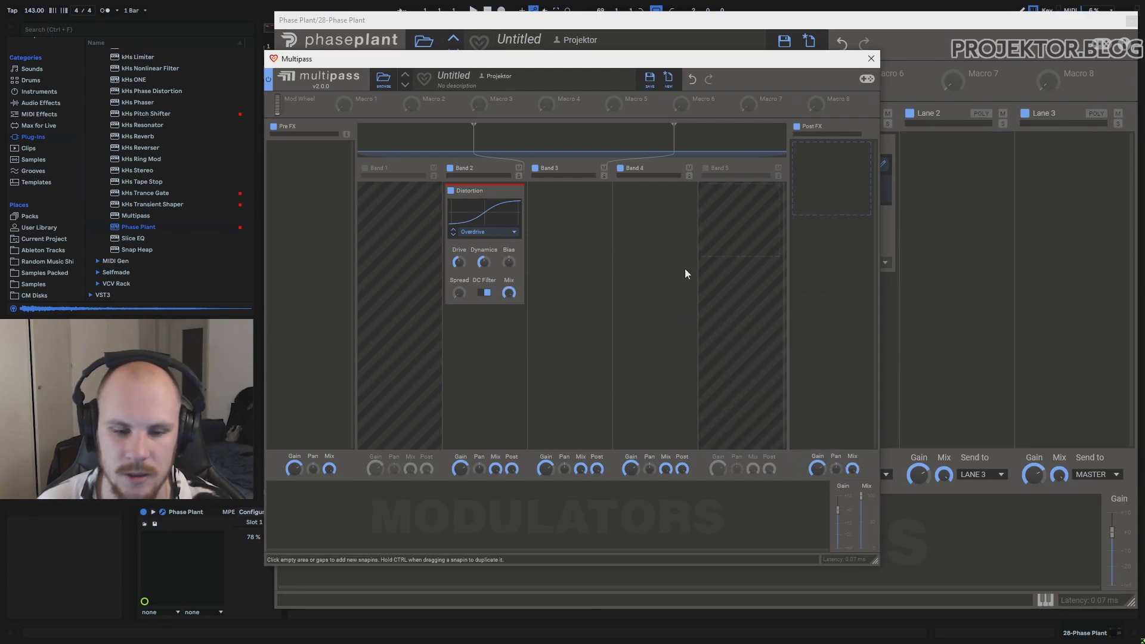
- Turn on the Phase Plant device's Configure mode, move the Multipass window off the device and expose the Distortion's Bias, adjusting it to 58 %
left_click(248, 513)
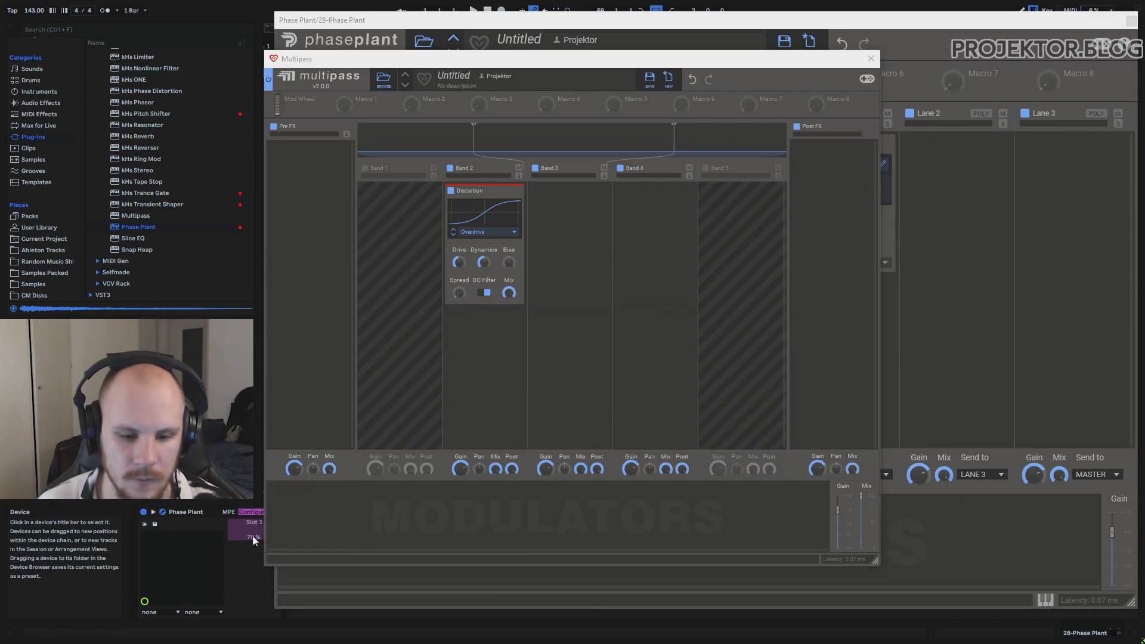
left_click(484, 263)
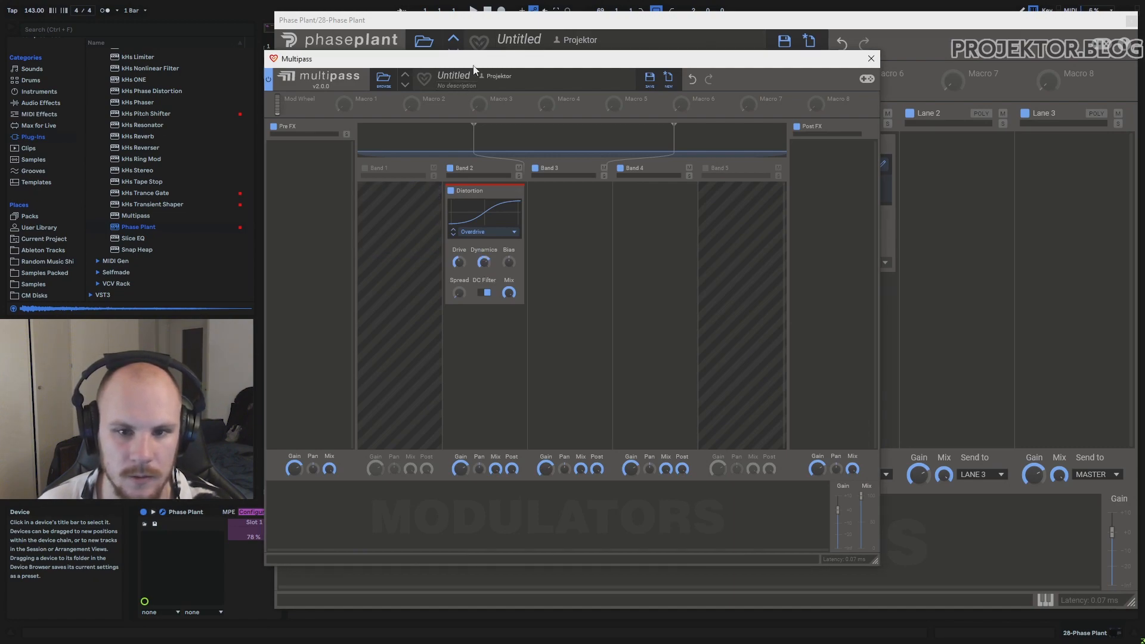
left_click_drag(474, 65, 649, 70)
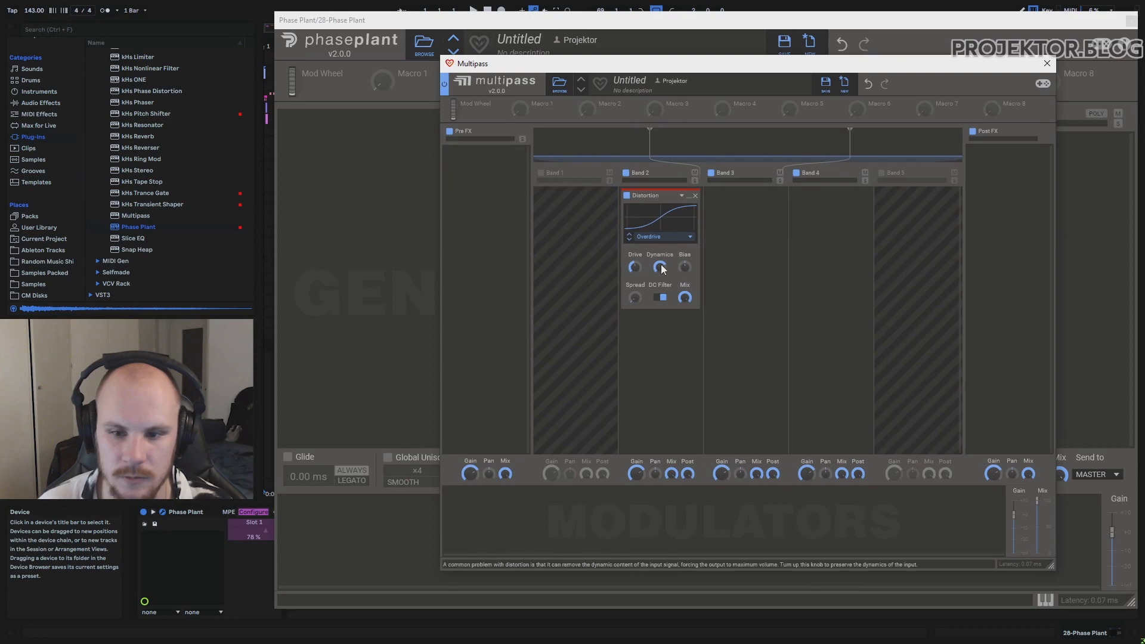
left_click_drag(685, 266, 685, 286)
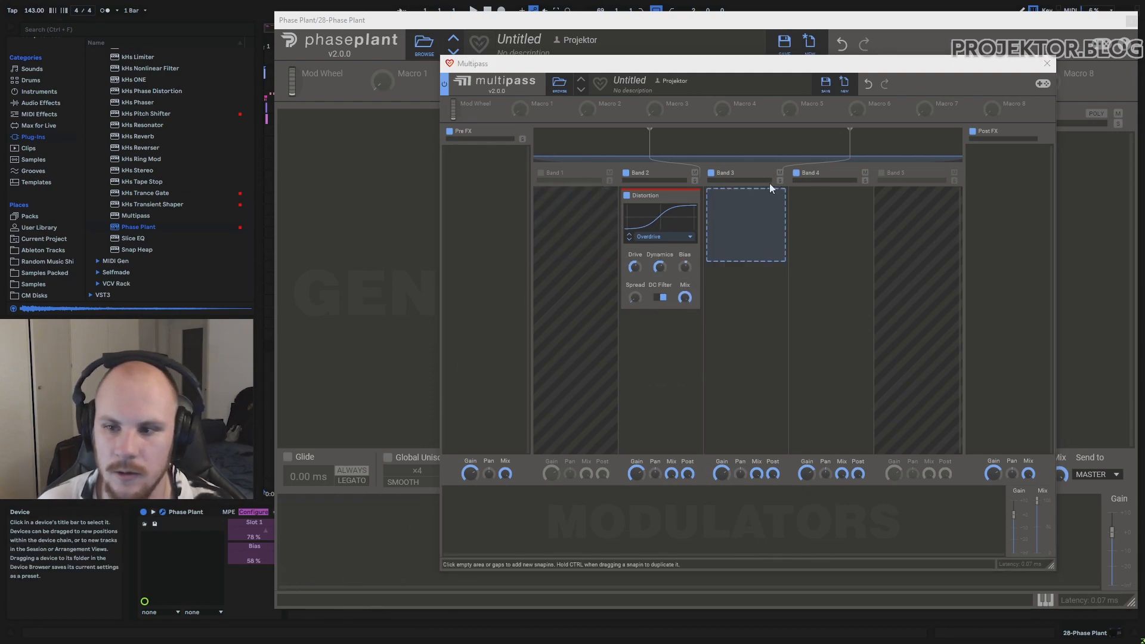
- Close the Multipass and Phase Plant windows and leave Configure mode
left_click(1080, 53)
left_click(1131, 21)
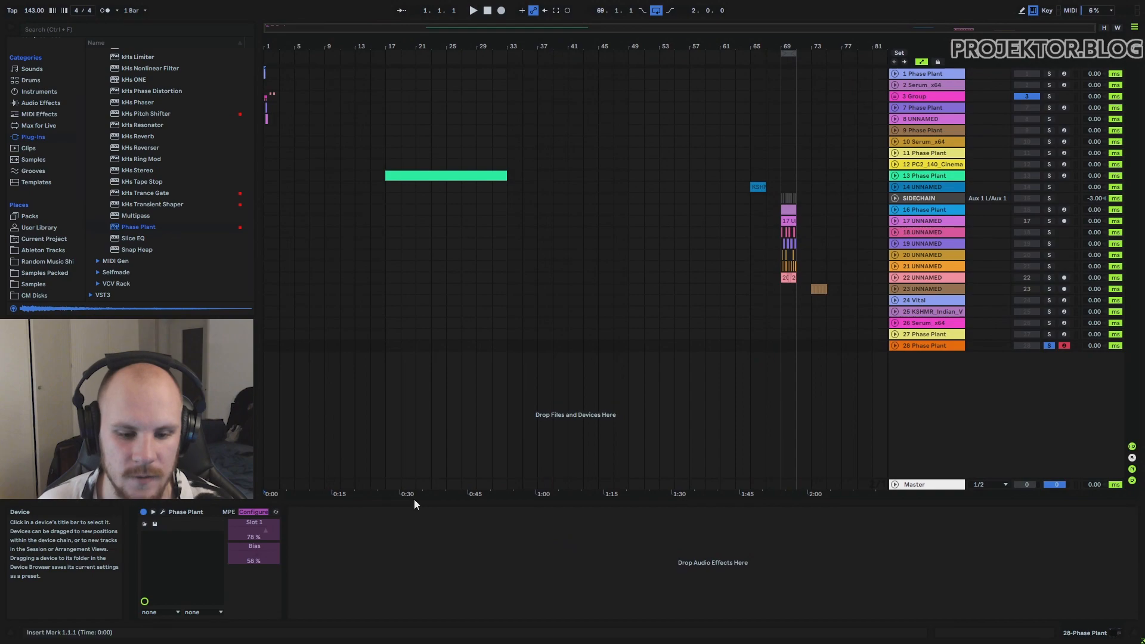
left_click(255, 512)
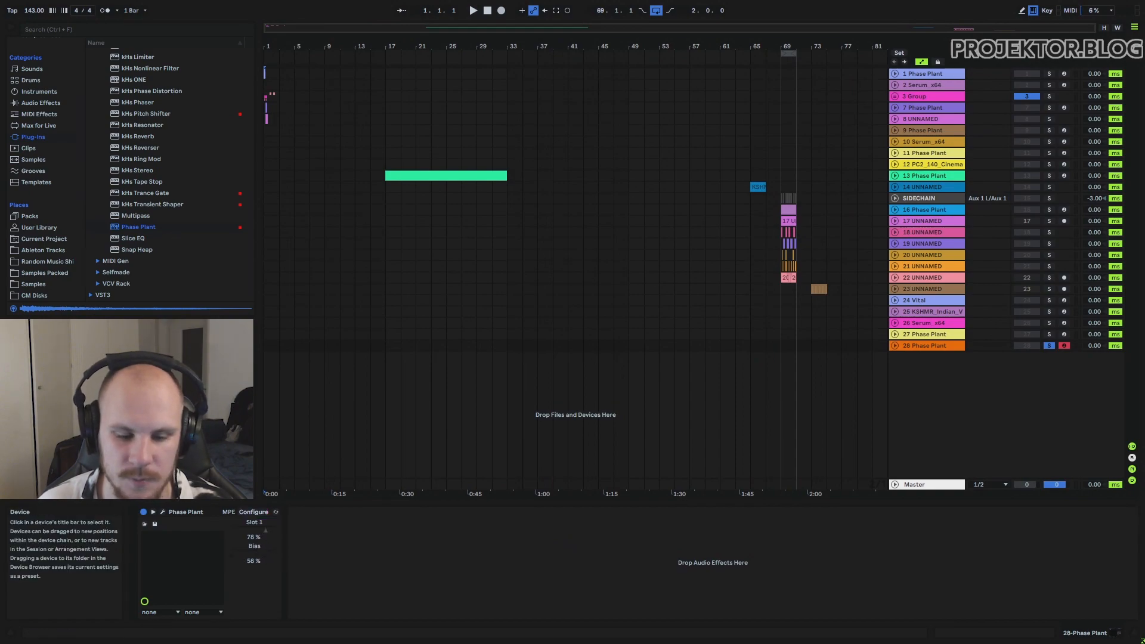
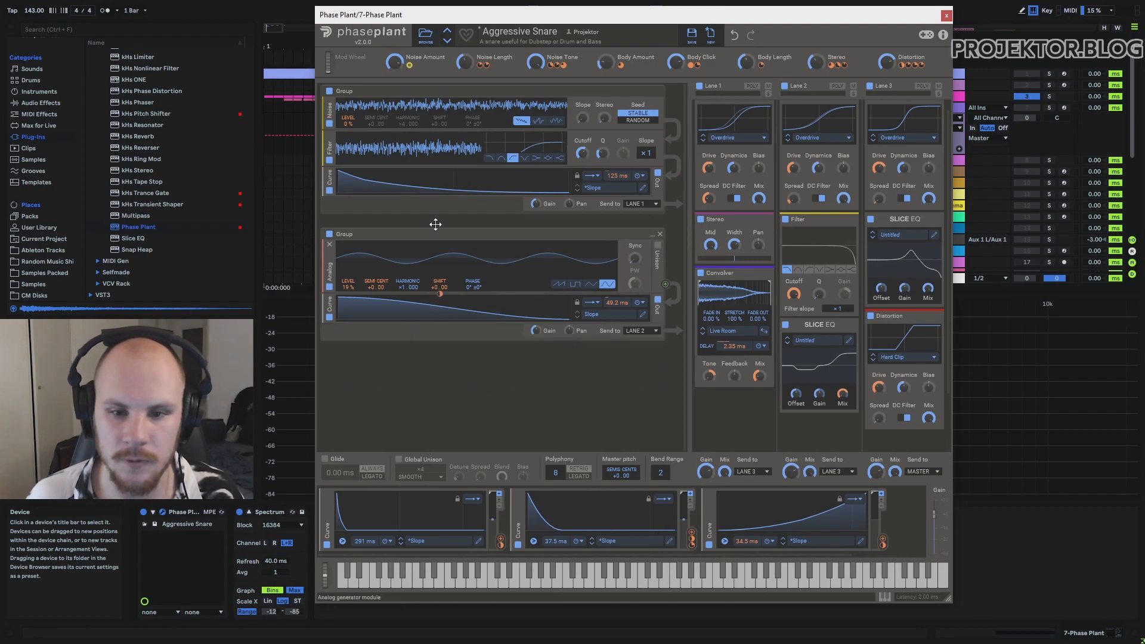
- Arm track 7 Phase Plant and select its MIDI clip, moving the Aggressive Snare plug-in window down and back up
left_click(1064, 108)
left_click_drag(642, 21, 664, 210)
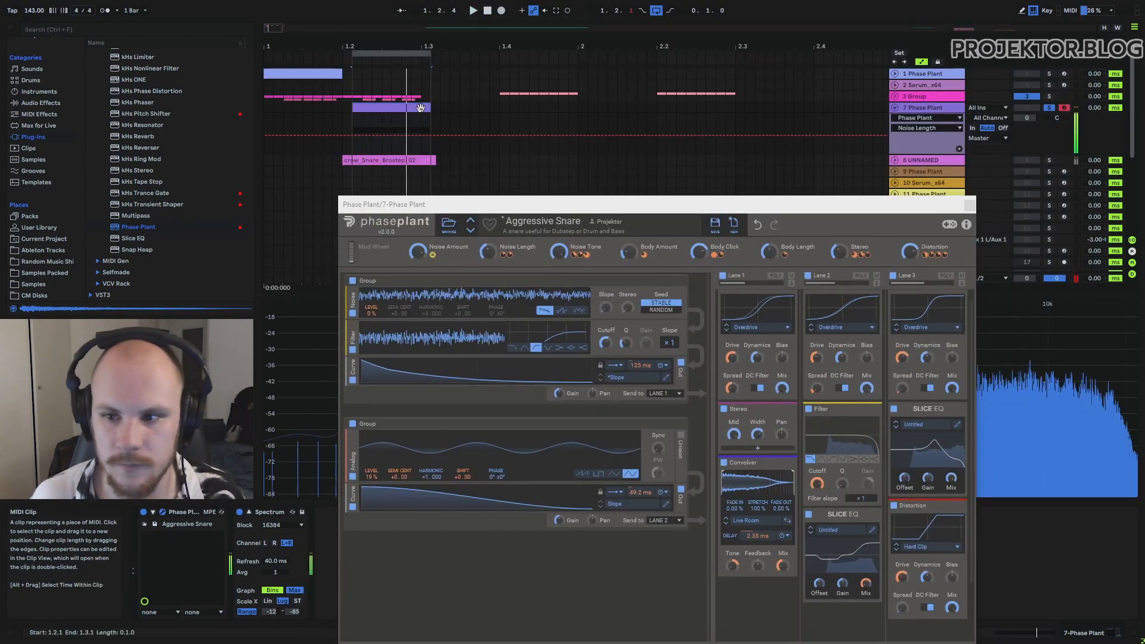
left_click(364, 107)
left_click_drag(475, 208, 478, 28)
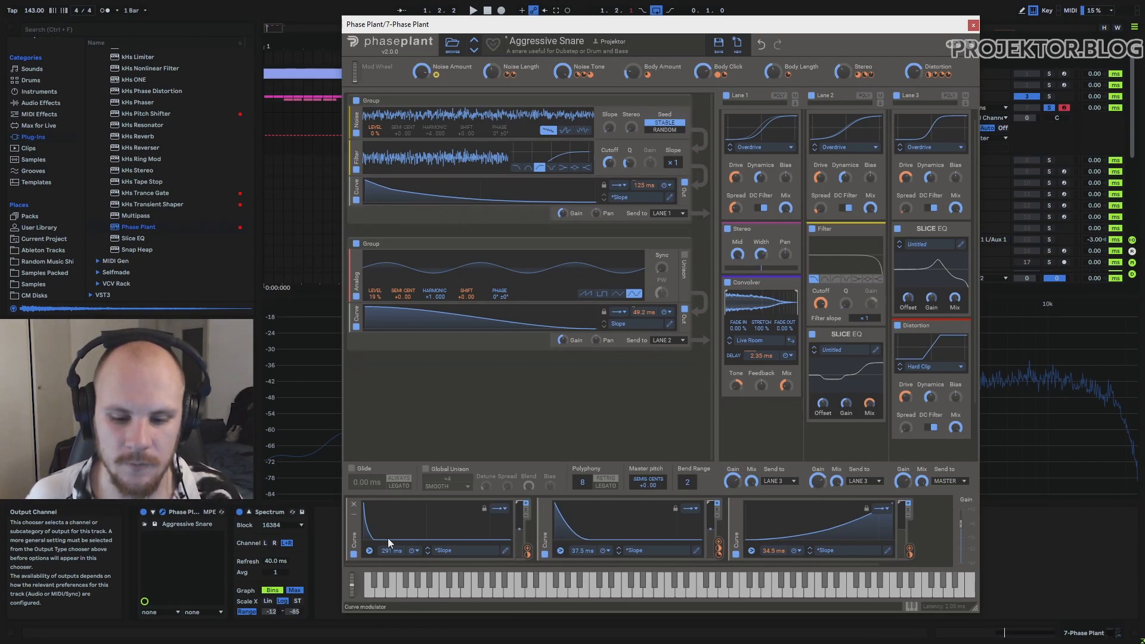
- Inspect the start of the first Curve modulator's shape in the Curve Editor and close the editor
left_click(505, 550)
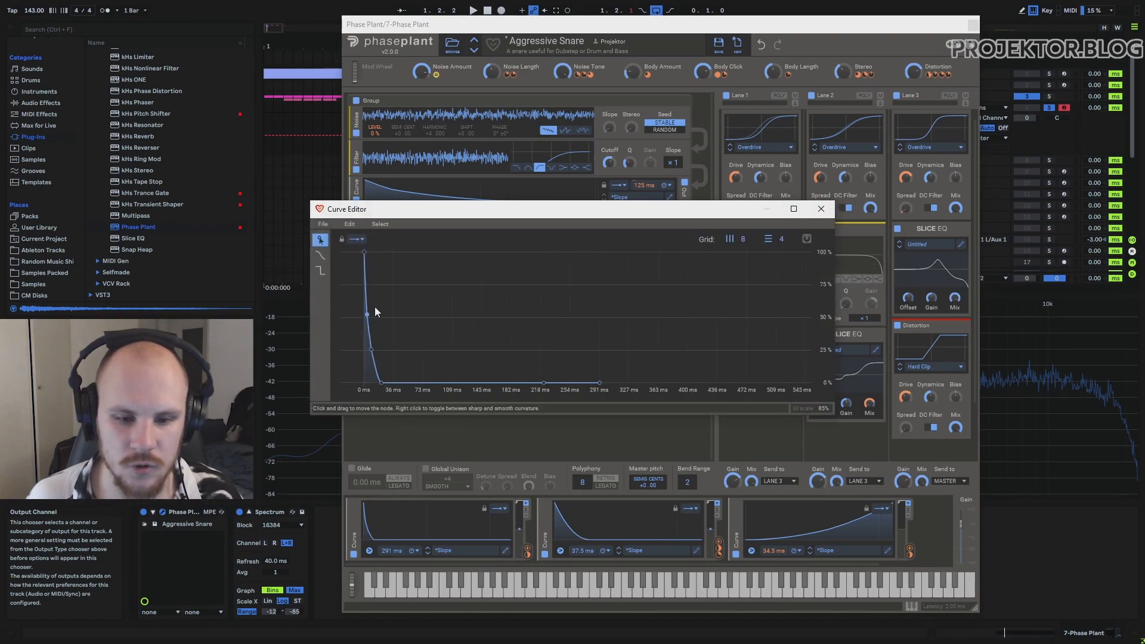
left_click(365, 267)
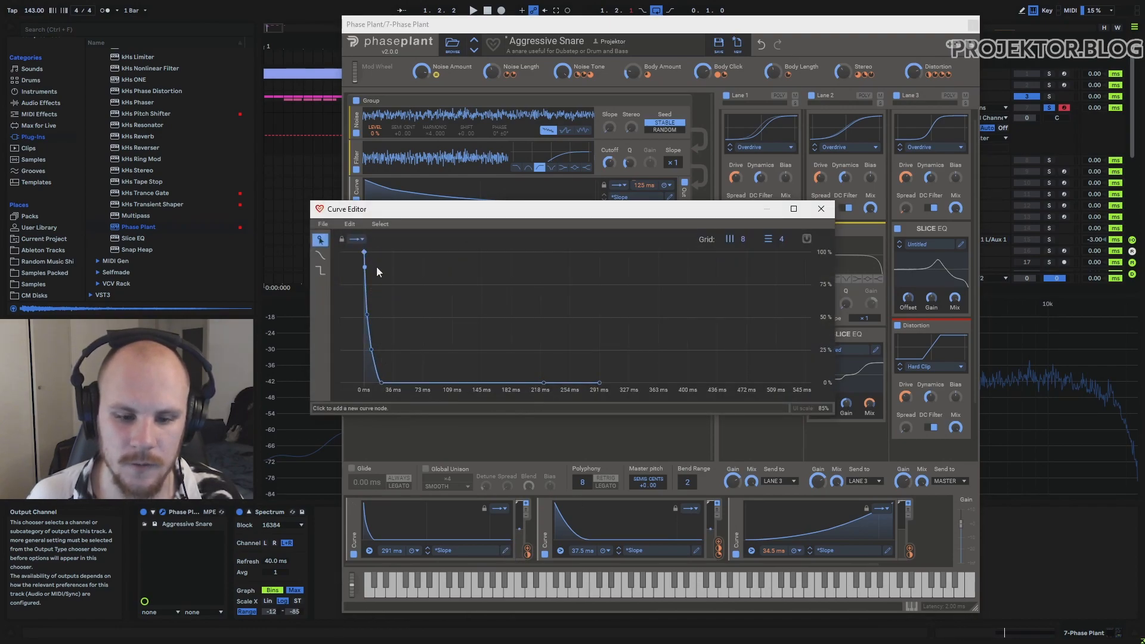
left_click(821, 209)
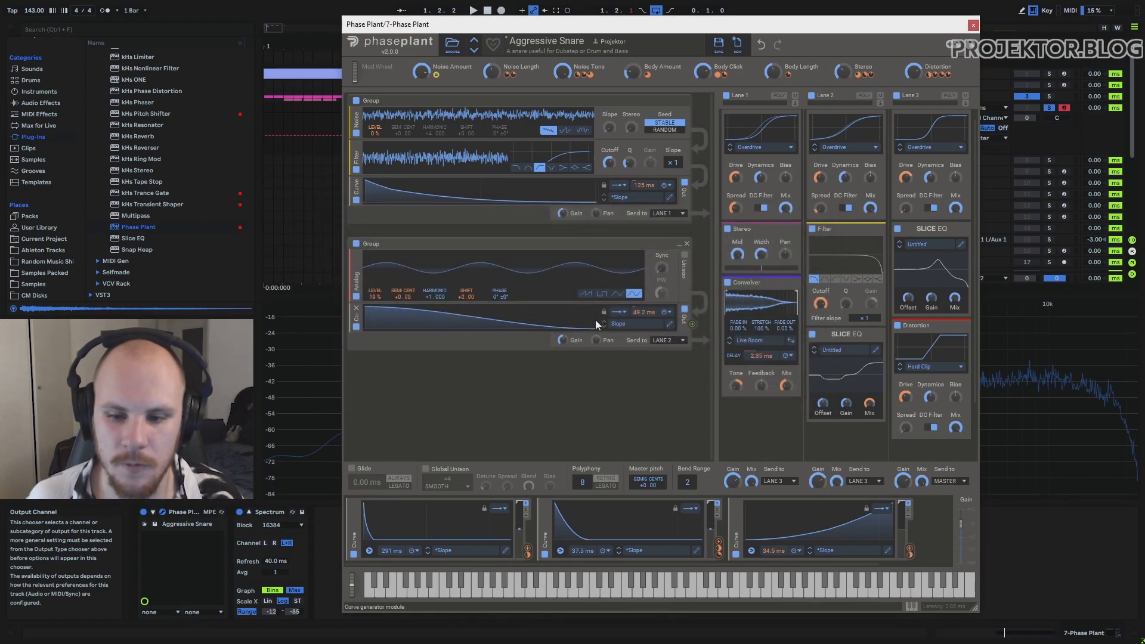
- Open the second group's Curve generator in the Curve Editor and toggle its first node between smooth and sharp curvature, leaving it sharp
left_click(670, 325)
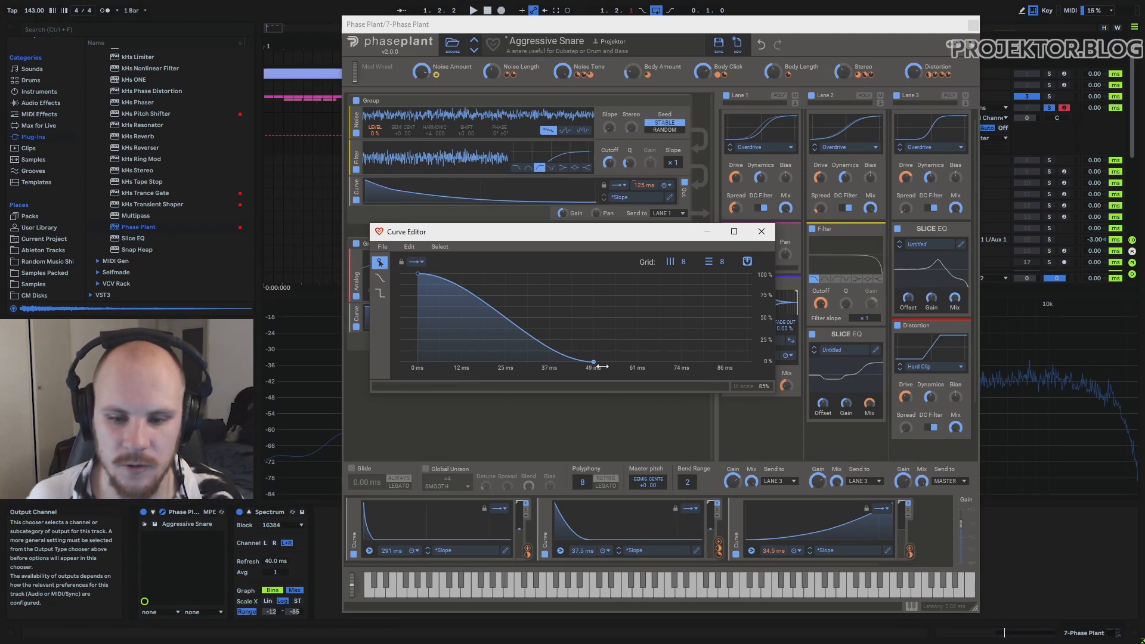
double_click(417, 274)
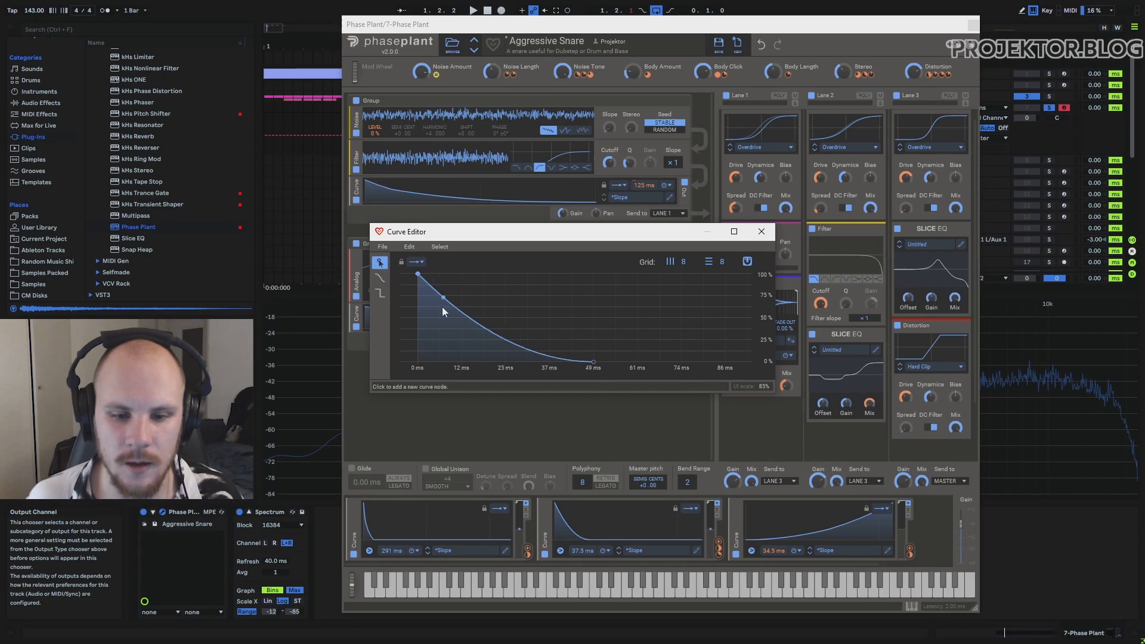
right_click(419, 275)
right_click(419, 274)
right_click(419, 273)
right_click(418, 274)
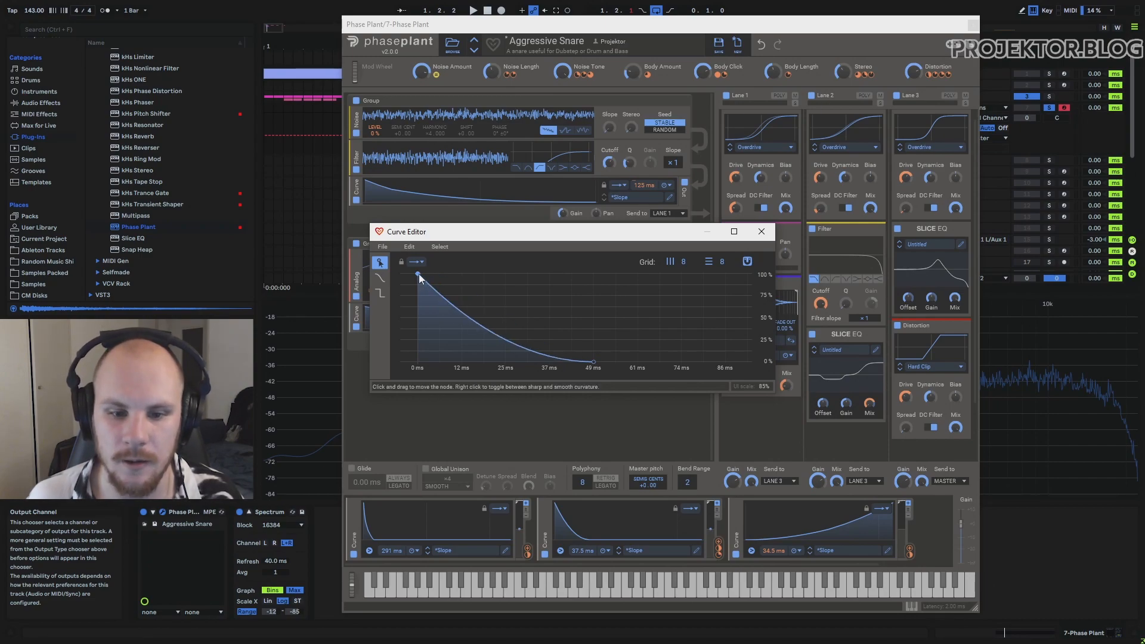
right_click(419, 273)
right_click(418, 274)
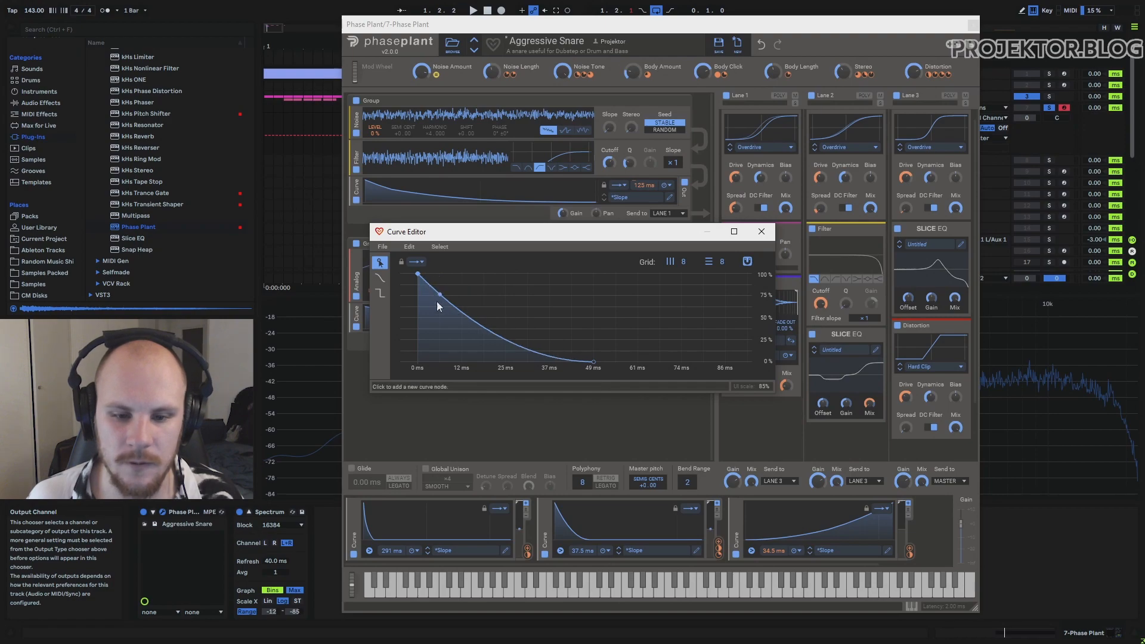
- Pull the first node of the second group's curve well downward to steepen the early decay, and leave the Curve Editor
left_click_drag(437, 294, 439, 317)
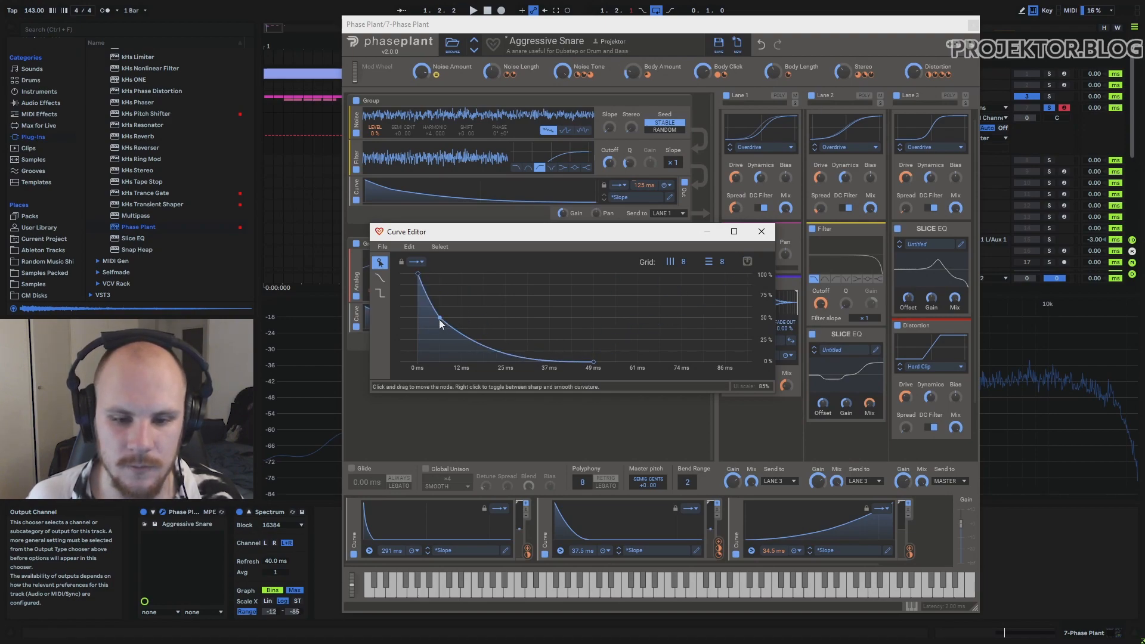
left_click_drag(439, 319, 448, 352)
left_click(506, 445)
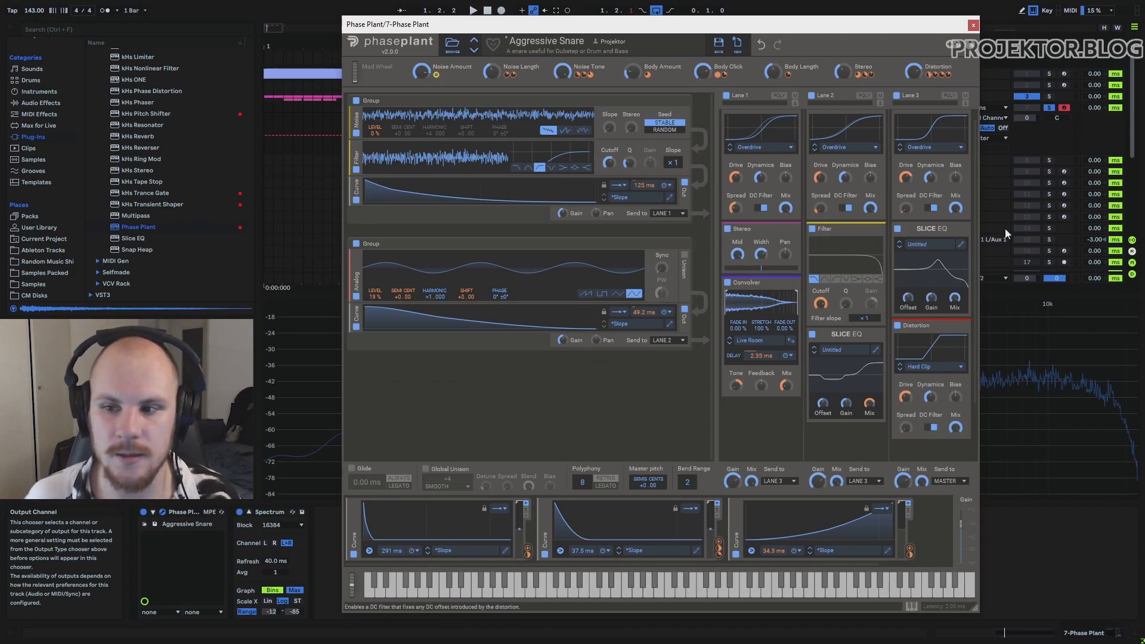
- Inspect the third Curve modulator's rising shape in the Curve Editor and close the editor
scroll(972, 213, "up", 1)
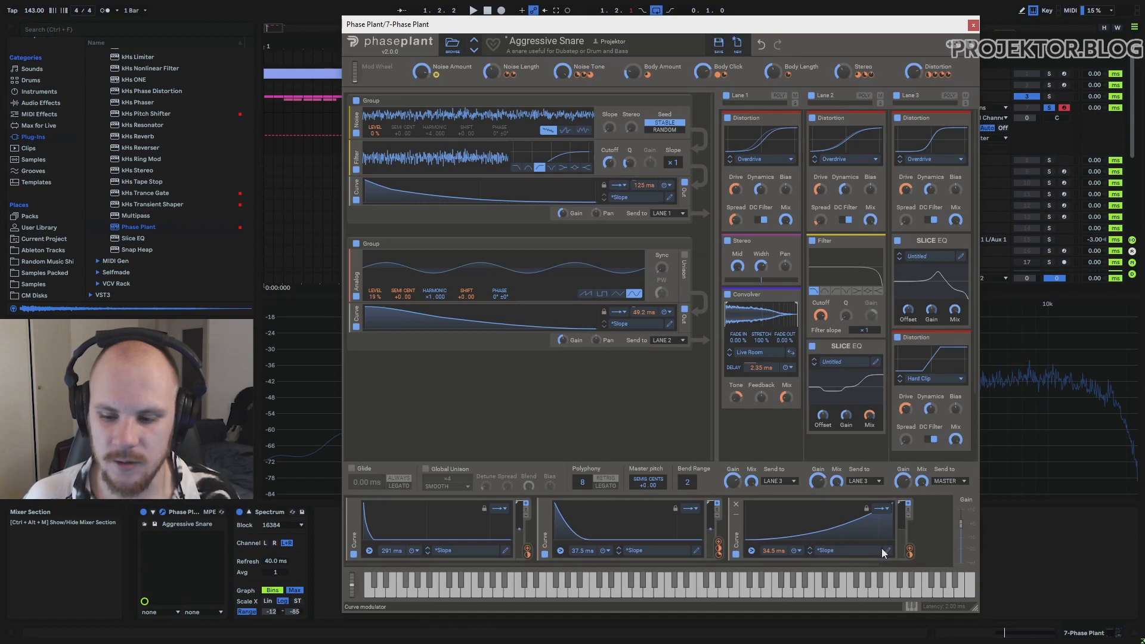
mouse_move(909, 556)
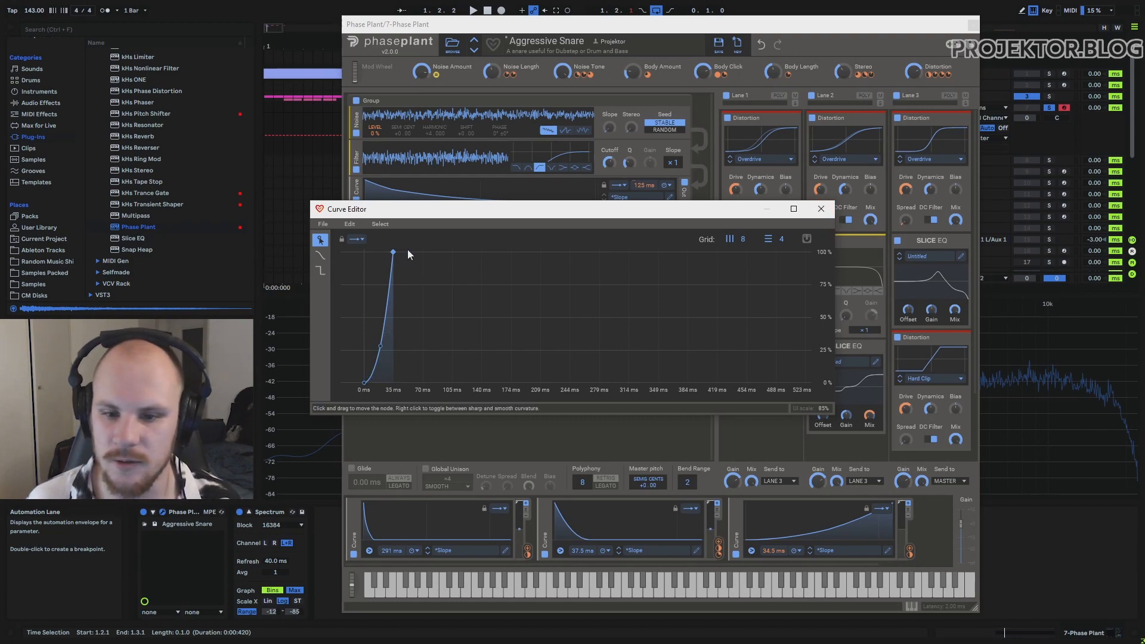
left_click(821, 209)
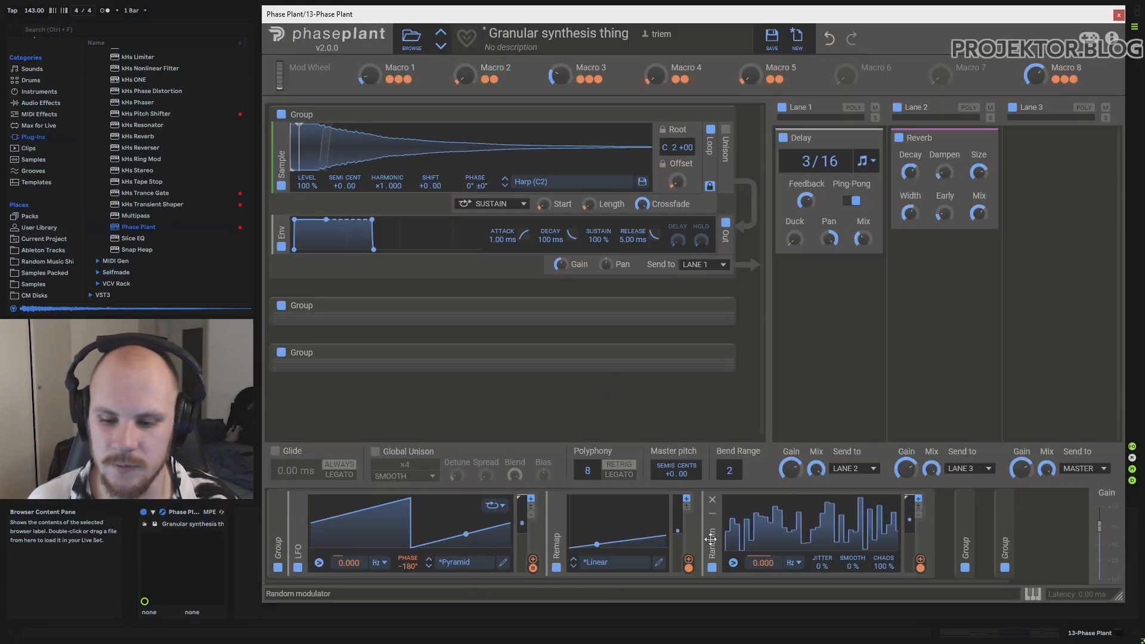
- Examine the modulation routings of the Random and Remap modulators and of Macro 2 in the granular synthesis patch
left_click_drag(863, 527, 408, 566)
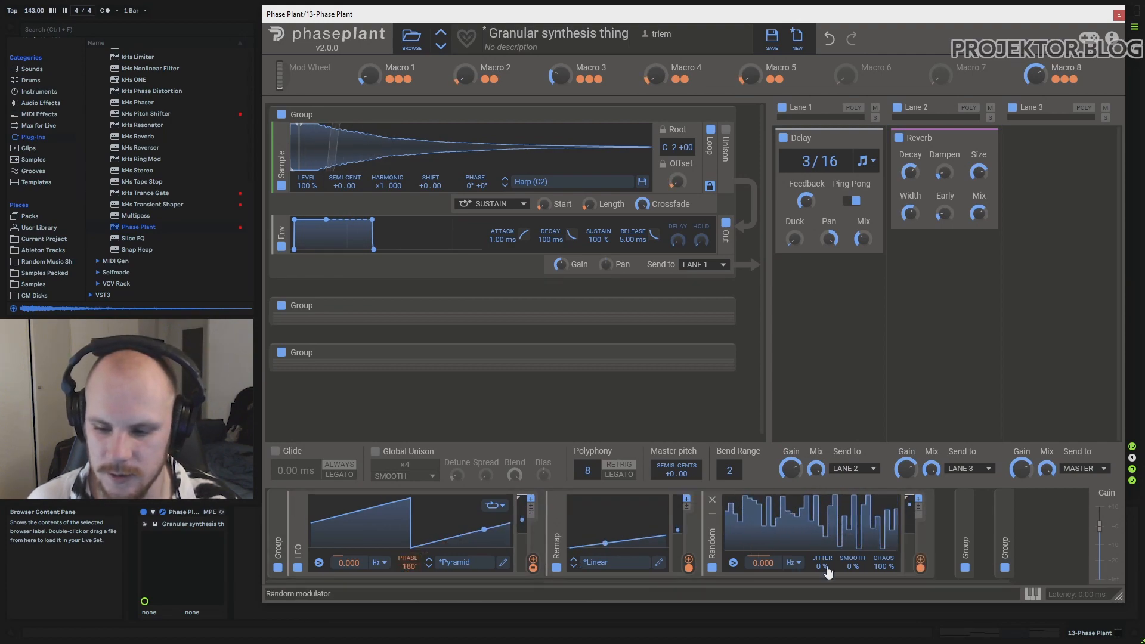
double_click(921, 570)
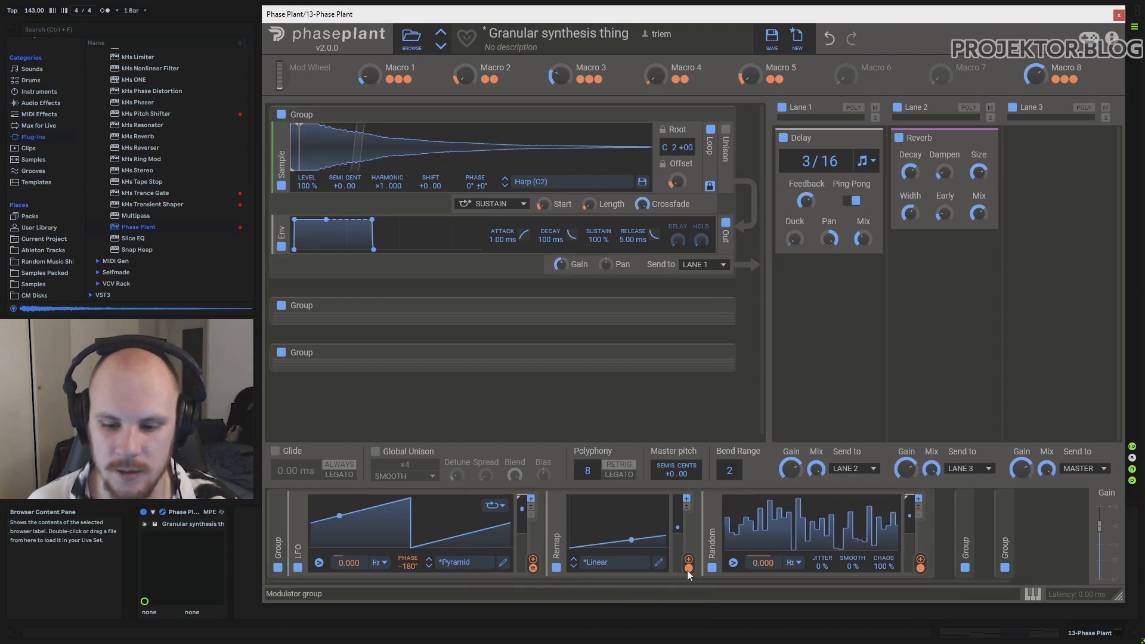
mouse_move(685, 566)
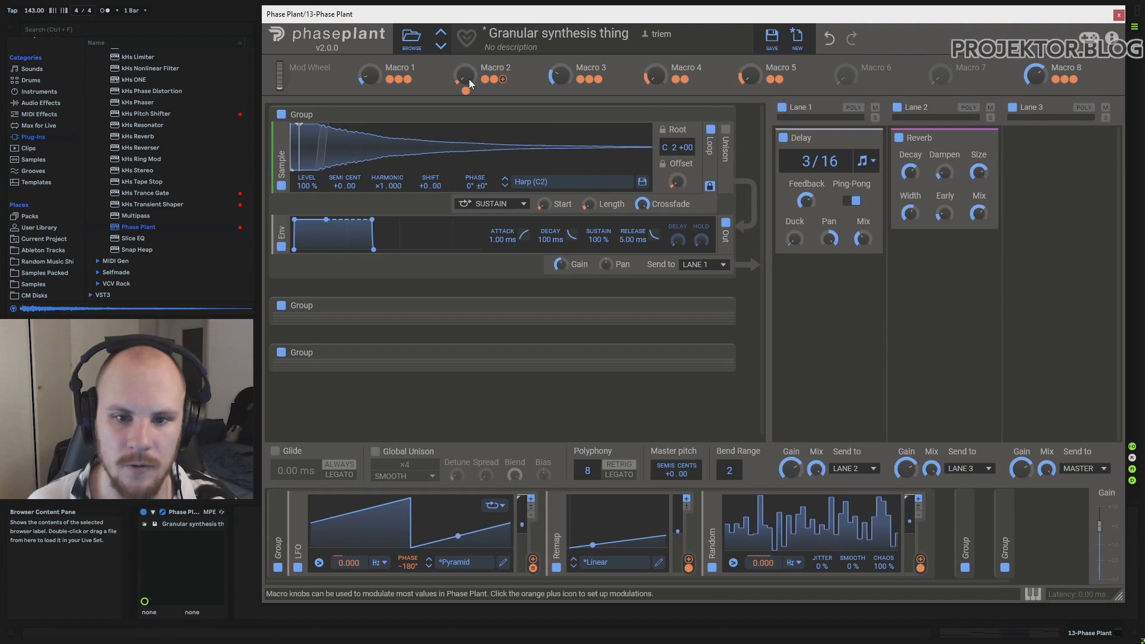
mouse_move(484, 81)
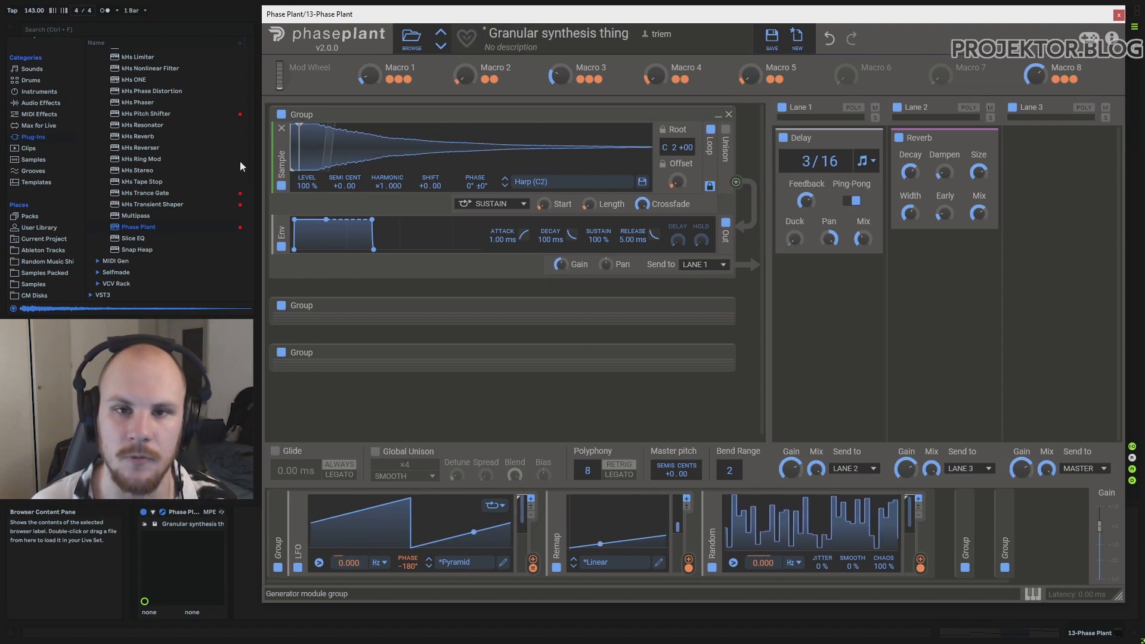
- Expand the second and third generator groups in turn to view their samples, leaving only the third group open
left_click(718, 305)
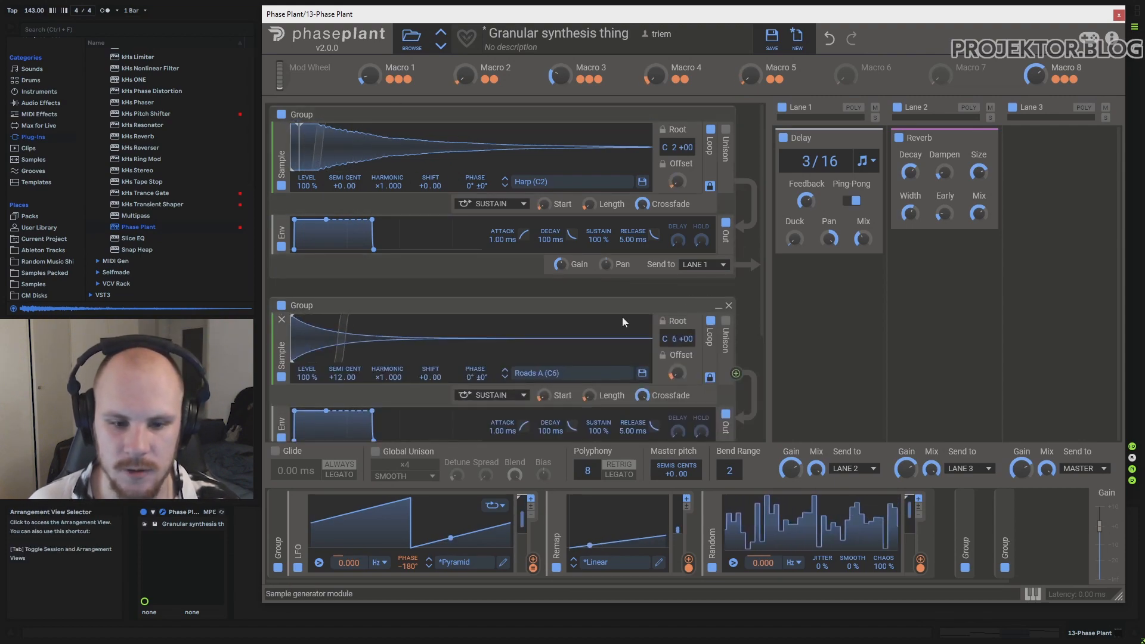
scroll(621, 316, "down", 3)
scroll(563, 288, "up", 3)
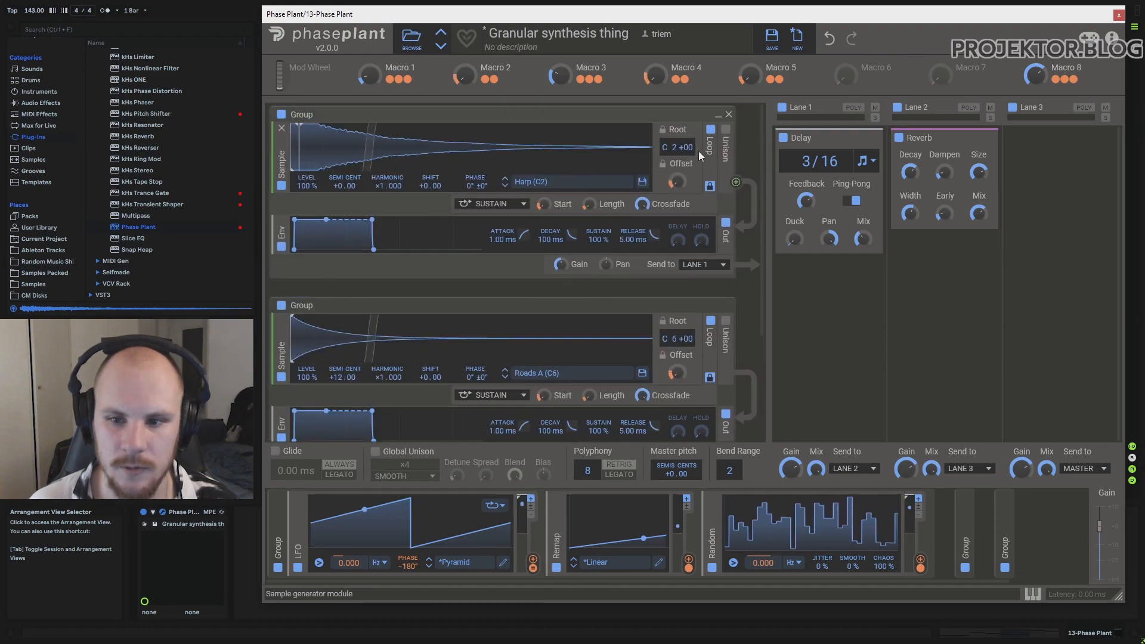
left_click(719, 119)
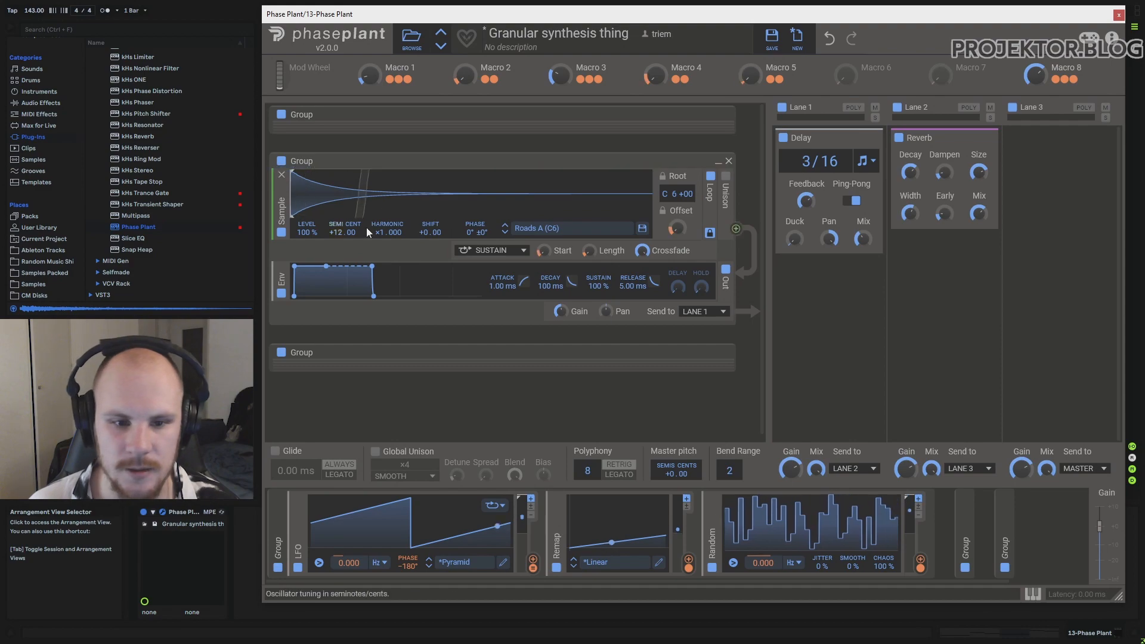
left_click(718, 163)
left_click(718, 208)
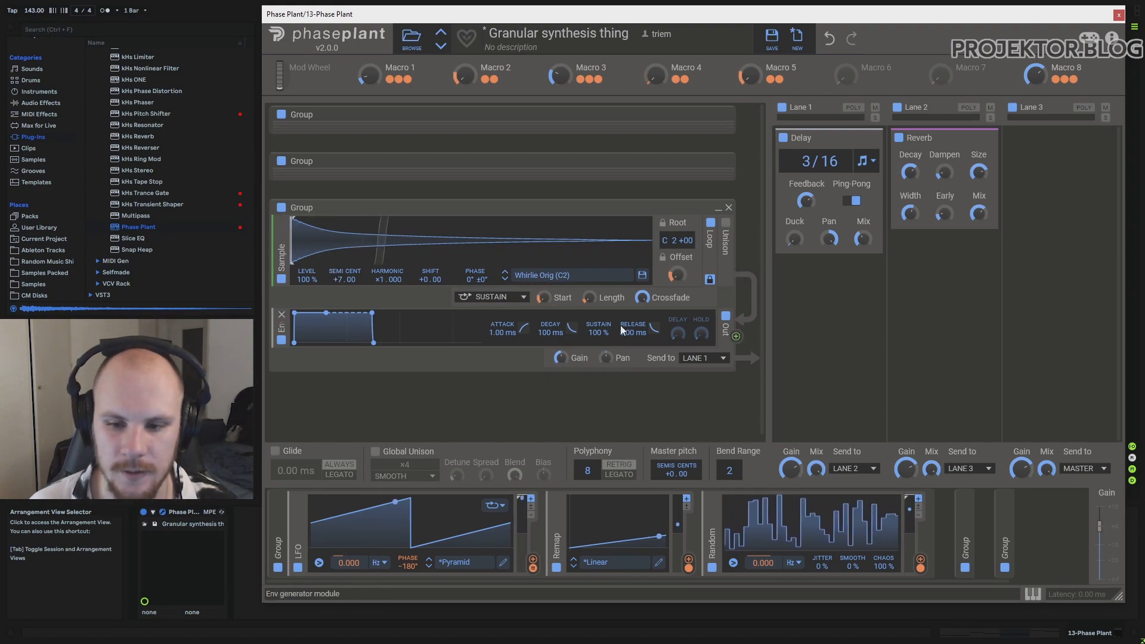
- Go through the three modulator groups one after another, leaving only the third one expanded
left_click(278, 511)
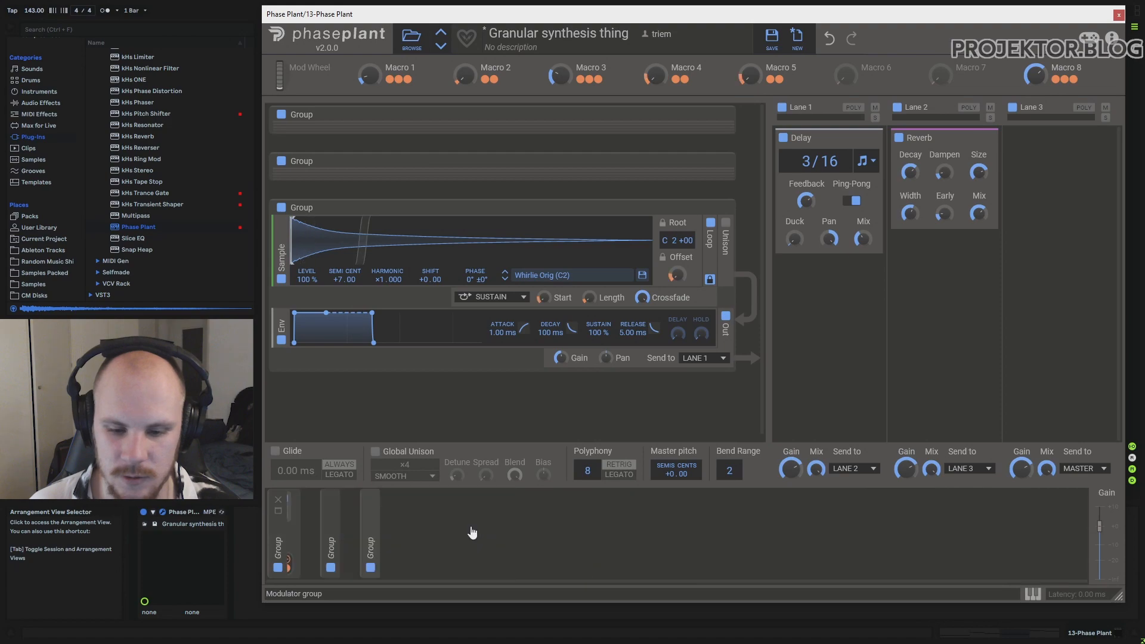
left_click(326, 514)
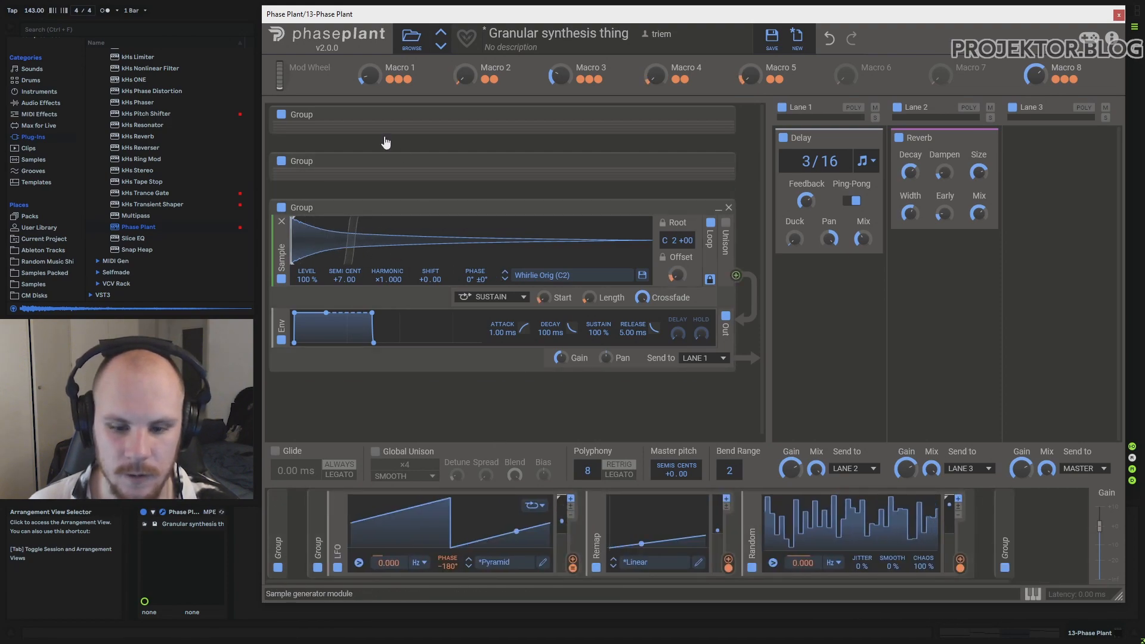
left_click(324, 514)
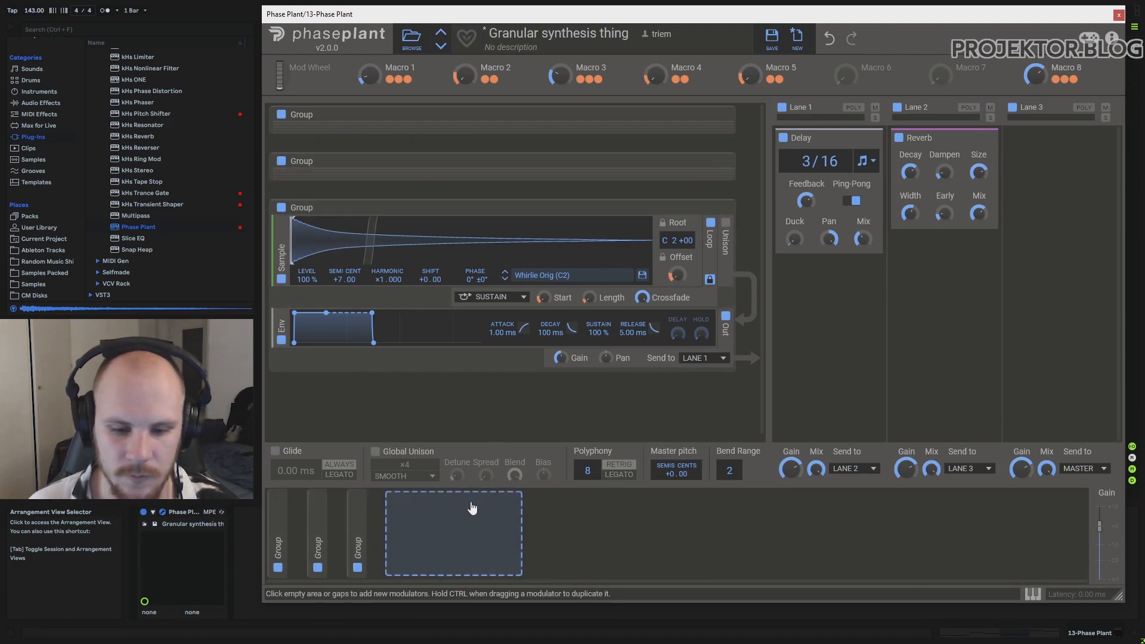
left_click(355, 512)
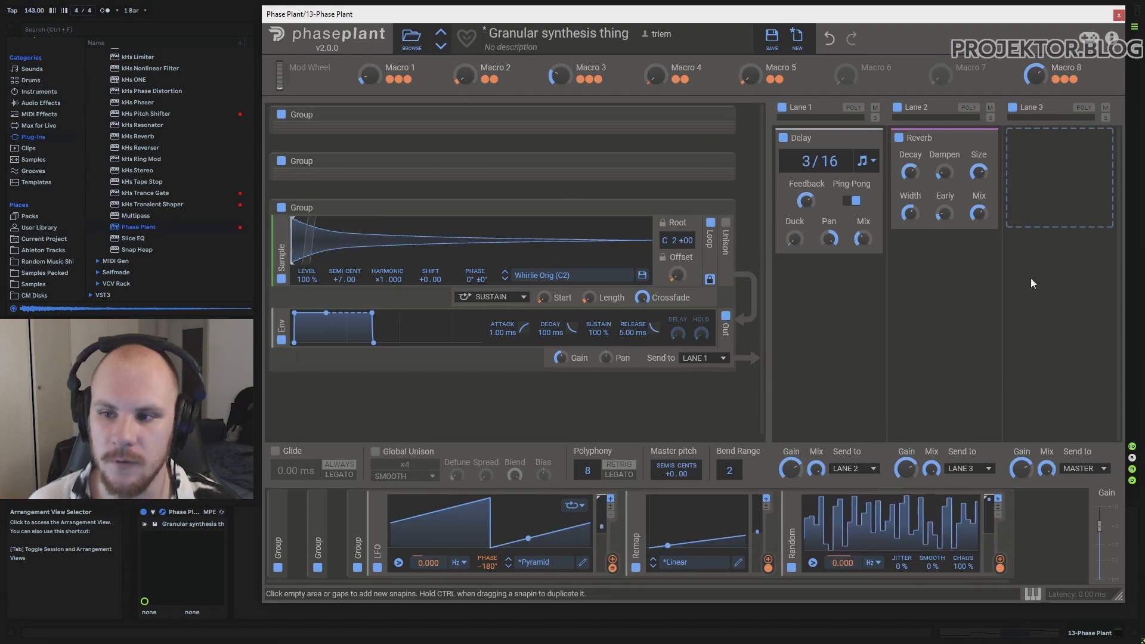
- Examine the modulation targets of Macros 2, 5 and 8, and turn Macro 1 down
mouse_move(1076, 81)
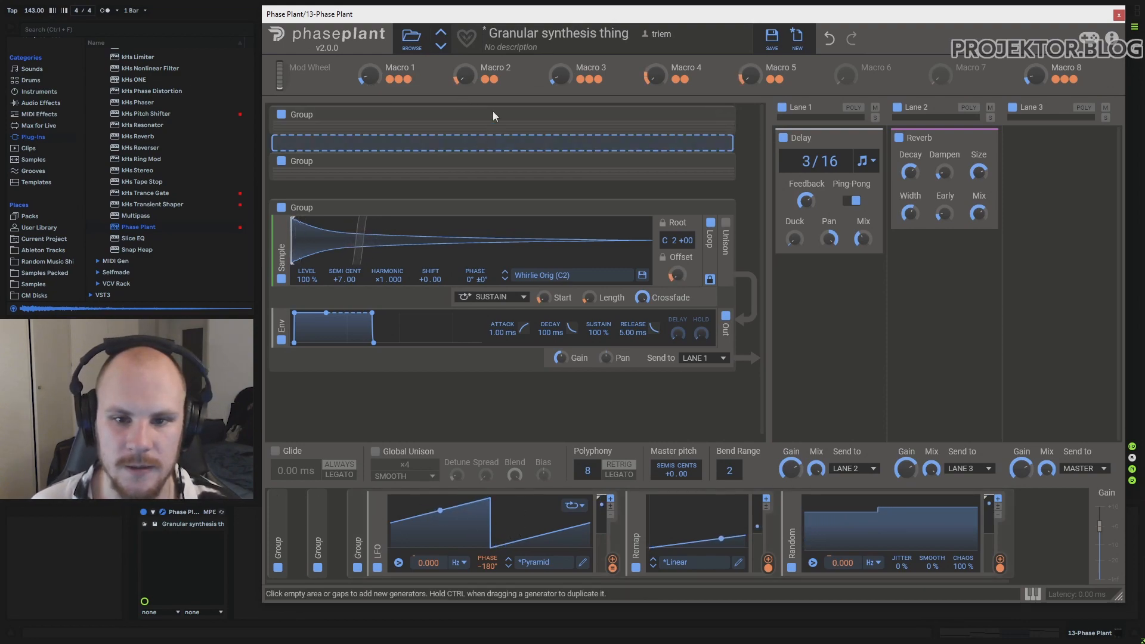
mouse_move(483, 80)
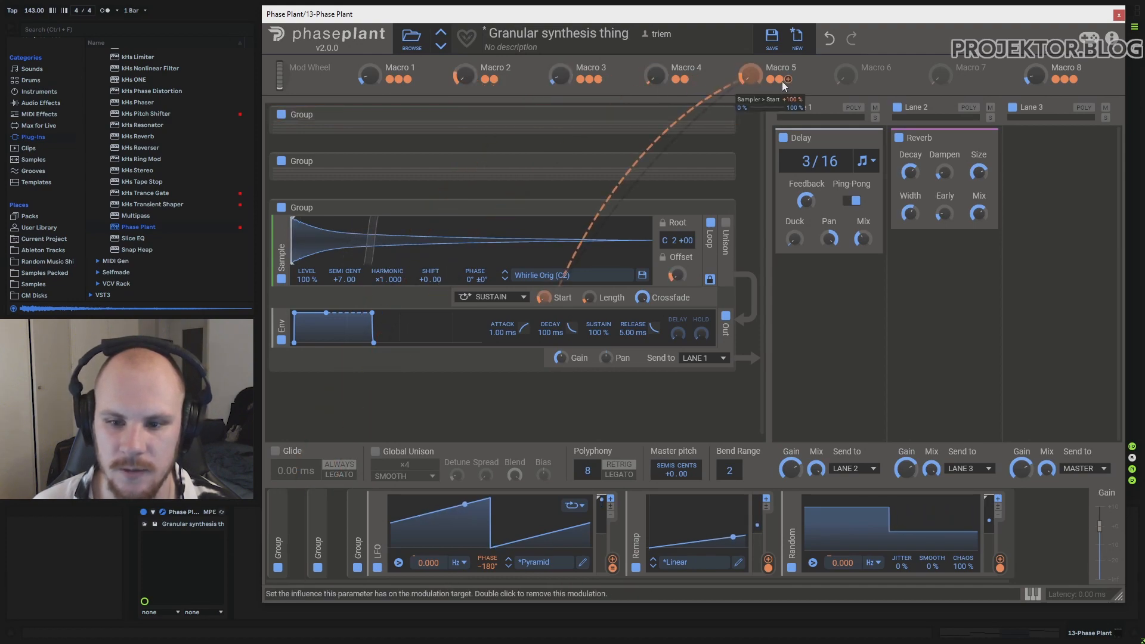
mouse_move(774, 76)
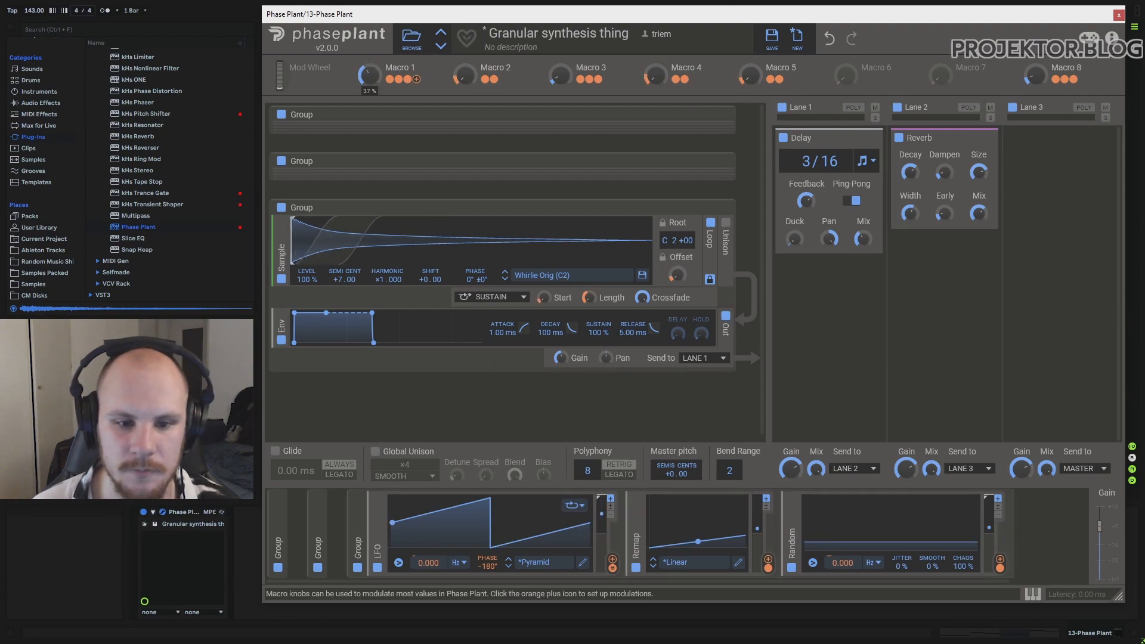
mouse_move(369, 75)
left_mouse_down()
mouse_move(370, 48)
mouse_move(369, 90)
left_mouse_up()
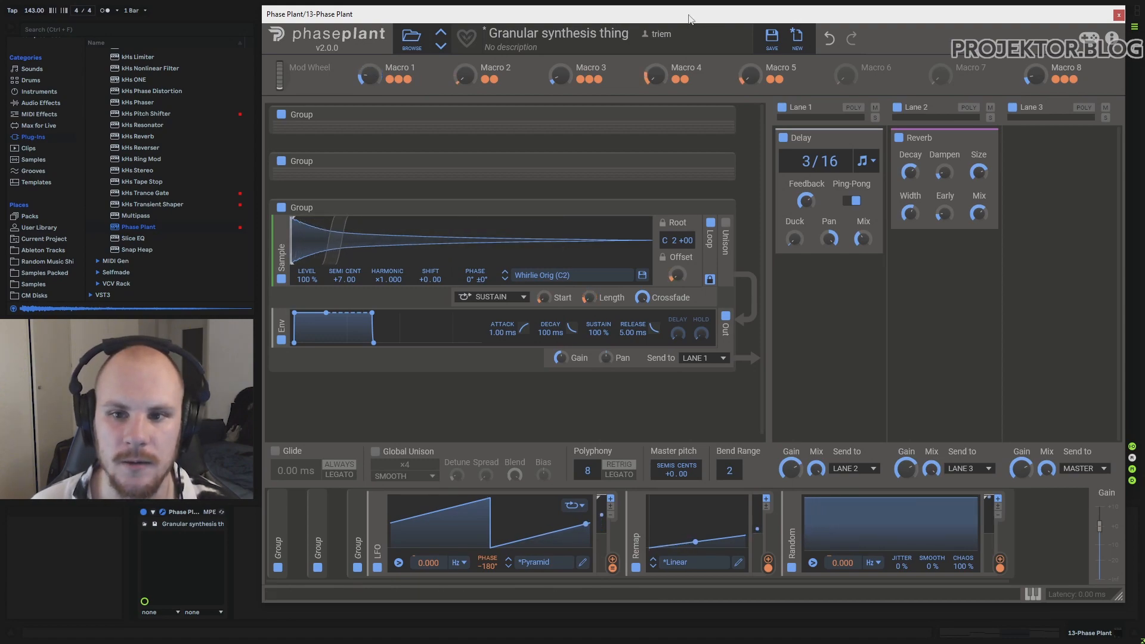
- Close the plug-in window, solo track 13 Phase Plant, and reopen its plug-in window
left_click(1119, 15)
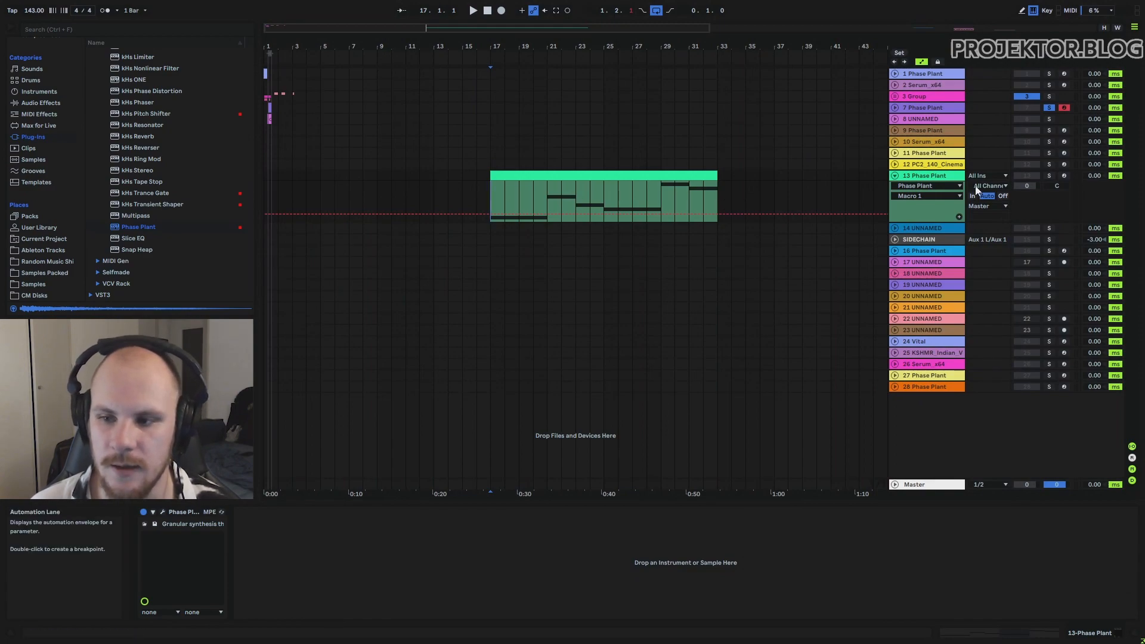
left_click(1049, 175)
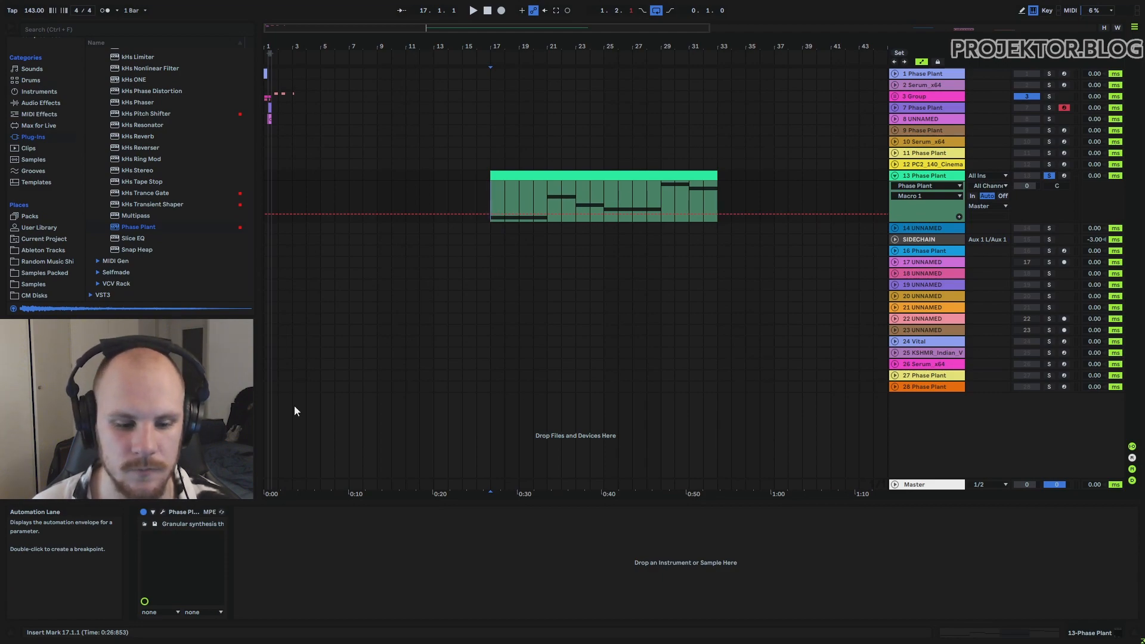
left_click(162, 511)
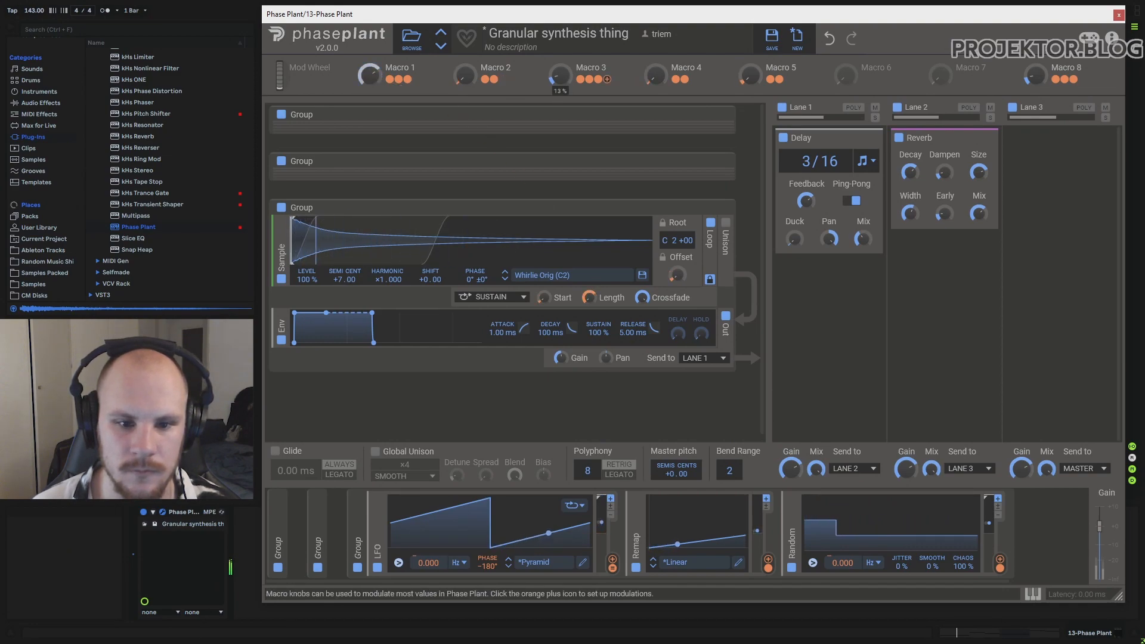
- Vary Macros 1, 3 and 8 during playback, ending with Macro 8 at minimum, and close and reopen the plug-in window
left_click_drag(561, 75, 560, 152)
left_click_drag(1036, 76, 1036, 6)
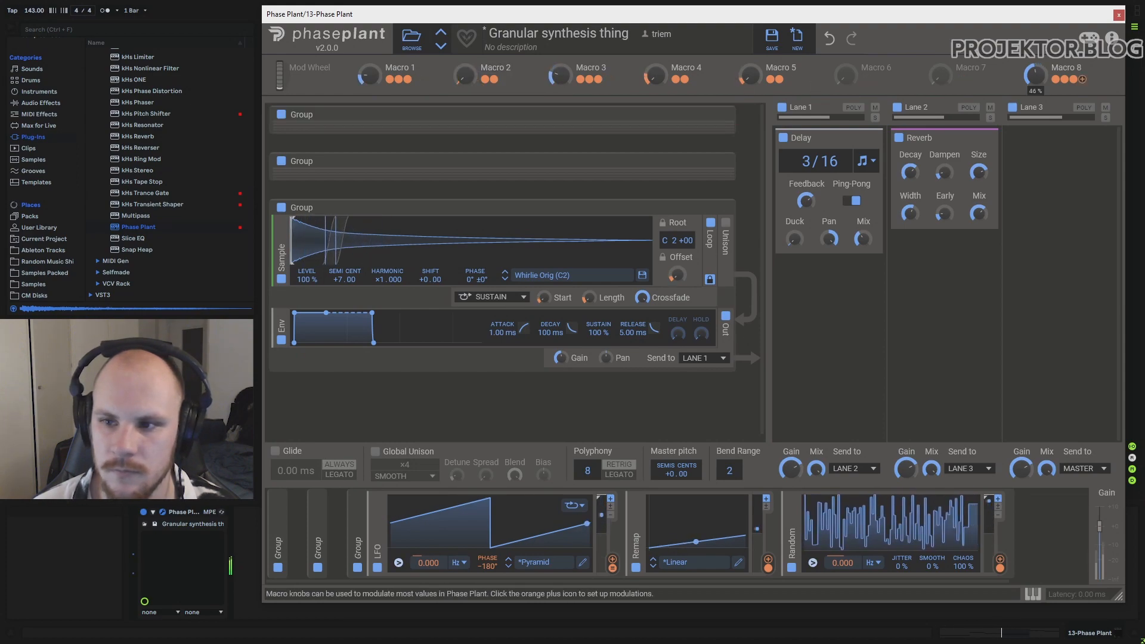
left_click_drag(1035, 75, 1034, 98)
left_click_drag(369, 75, 370, 34)
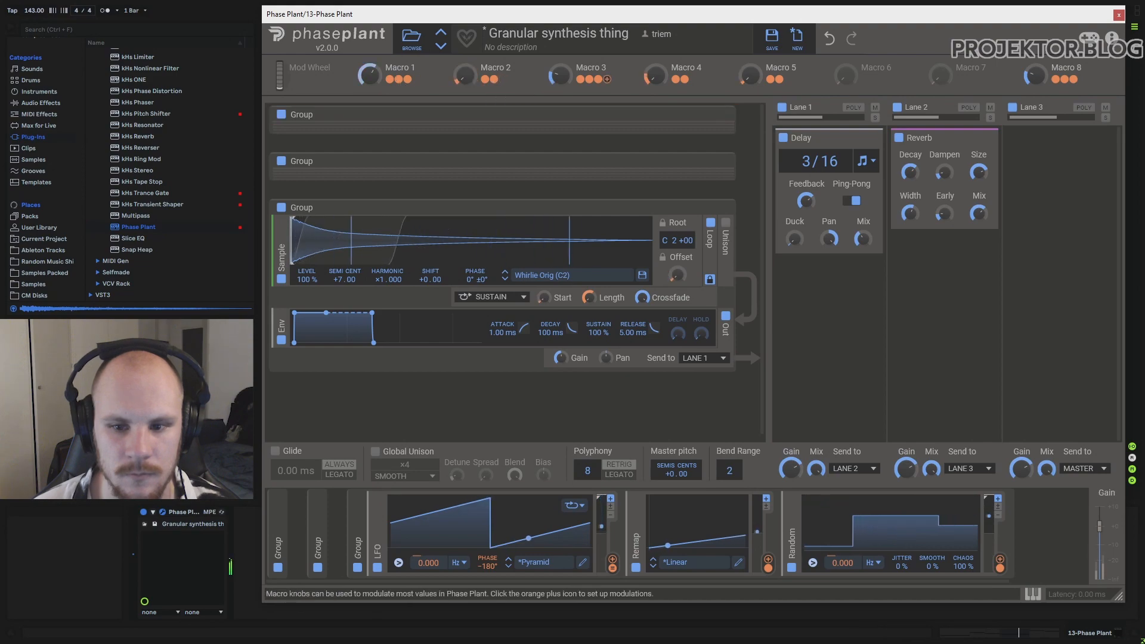
left_click_drag(559, 76, 559, 111)
left_click_drag(370, 75, 369, 106)
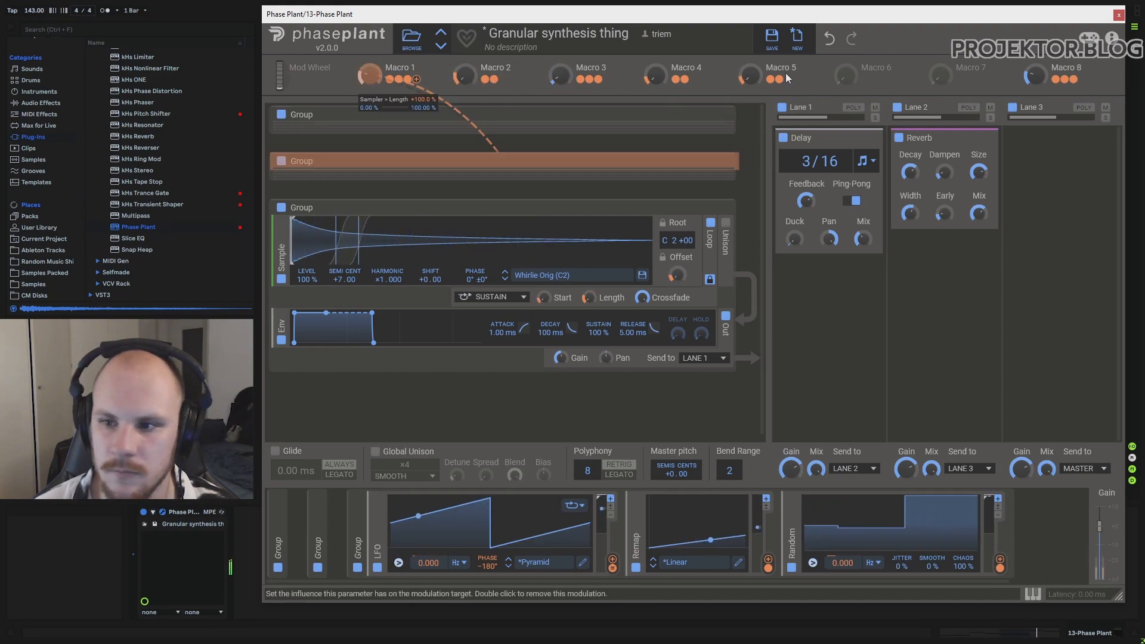
mouse_move(1035, 76)
left_mouse_down()
mouse_move(1035, 17)
mouse_move(1035, 77)
left_mouse_up()
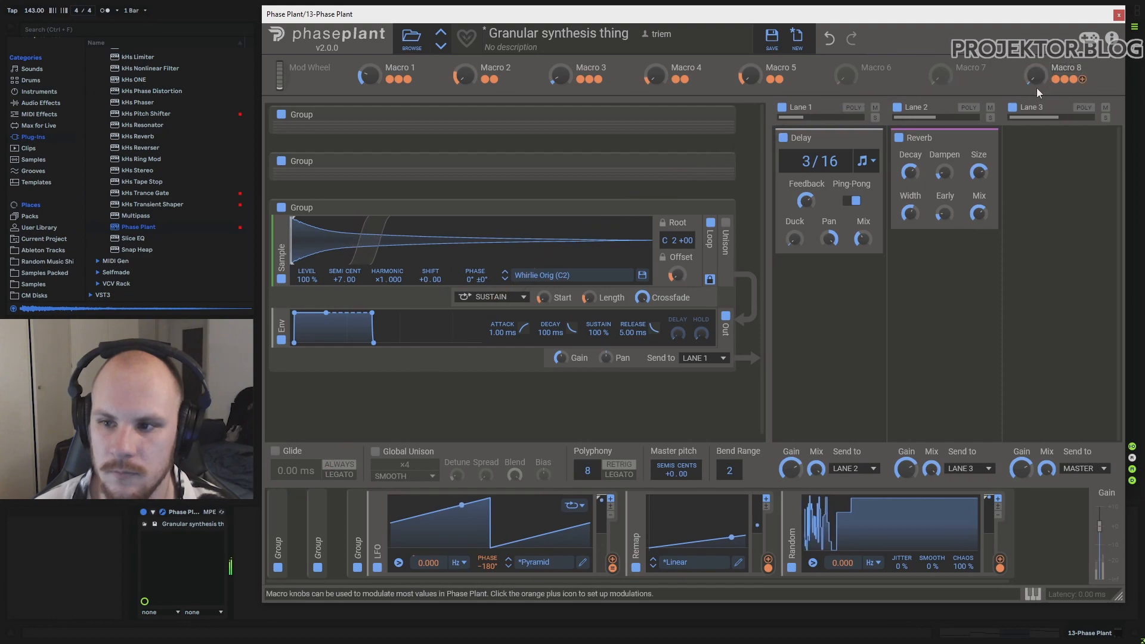
left_click(1116, 16)
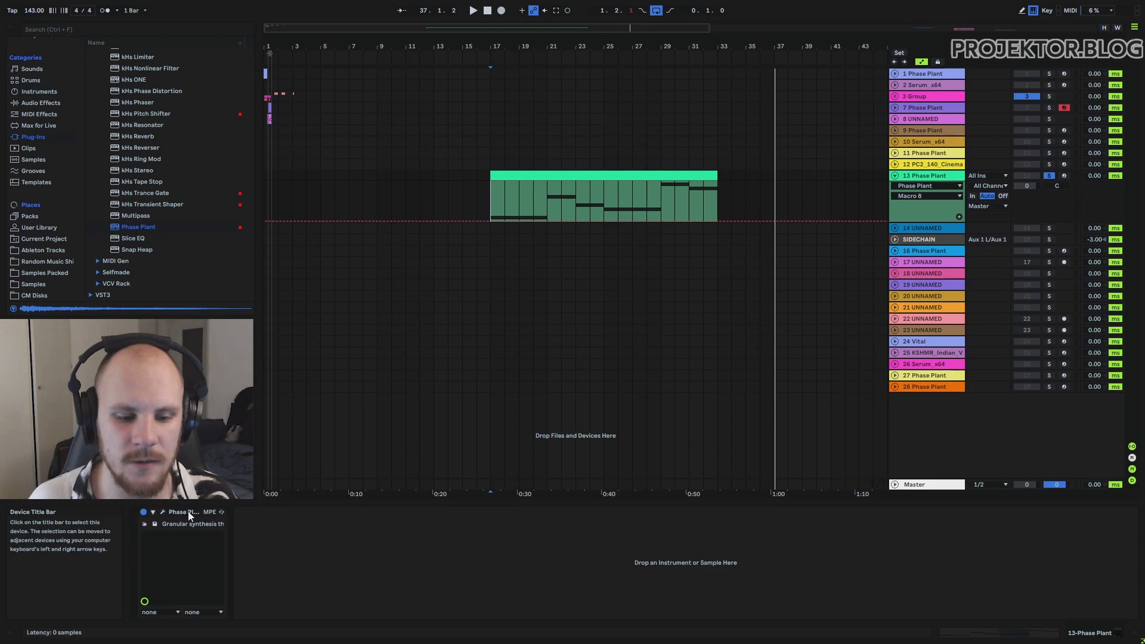
left_click(162, 511)
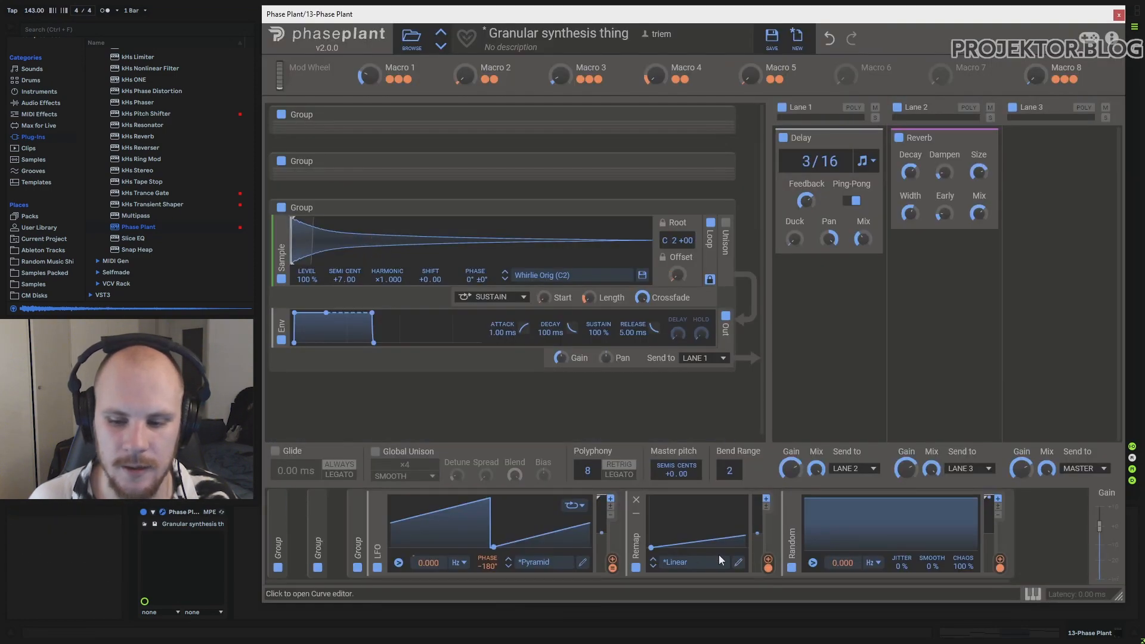
- Raise the end node of the Remap modulator's curve to 100% in the Remap Editor and close the editor
mouse_move(767, 571)
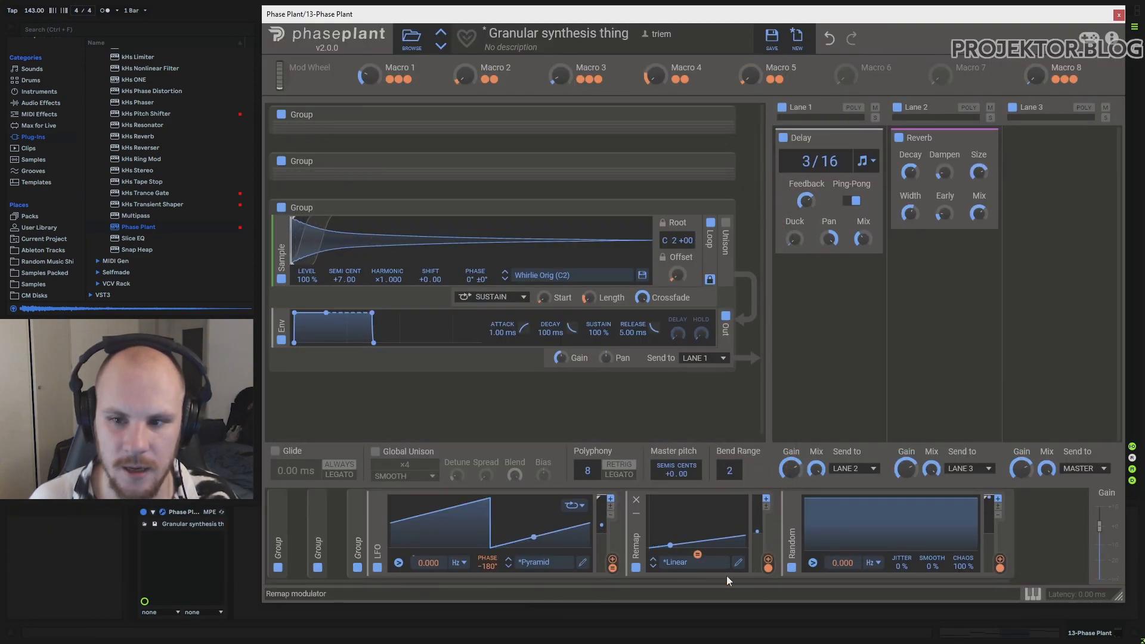
left_click(738, 562)
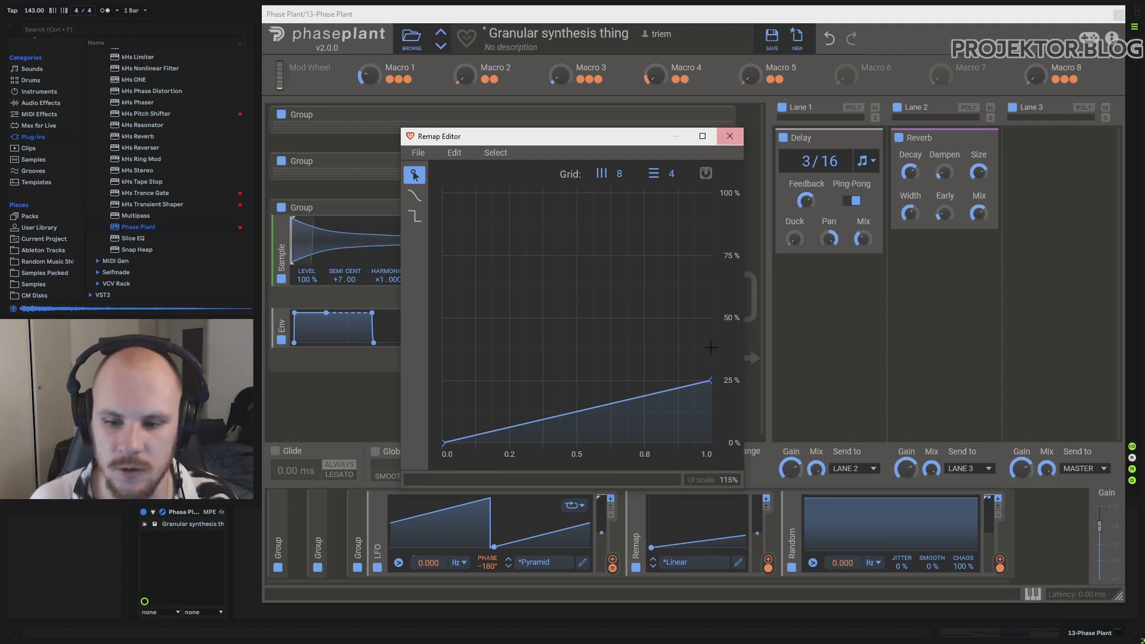
left_click_drag(710, 382, 737, 198)
left_click(729, 136)
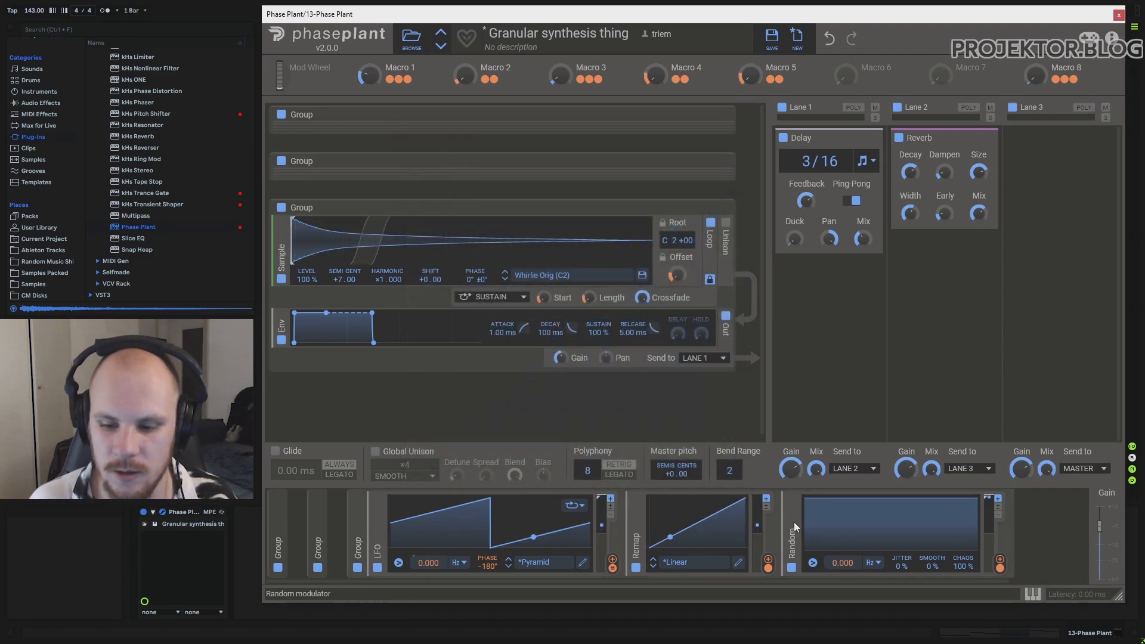
- Check the Remap modulator's routing and lower its curve's end node to about 25% in the Remap Editor
mouse_move(768, 564)
mouse_move(768, 568)
left_mouse_down()
mouse_move(768, 603)
mouse_move(768, 557)
left_mouse_up()
left_click(738, 562)
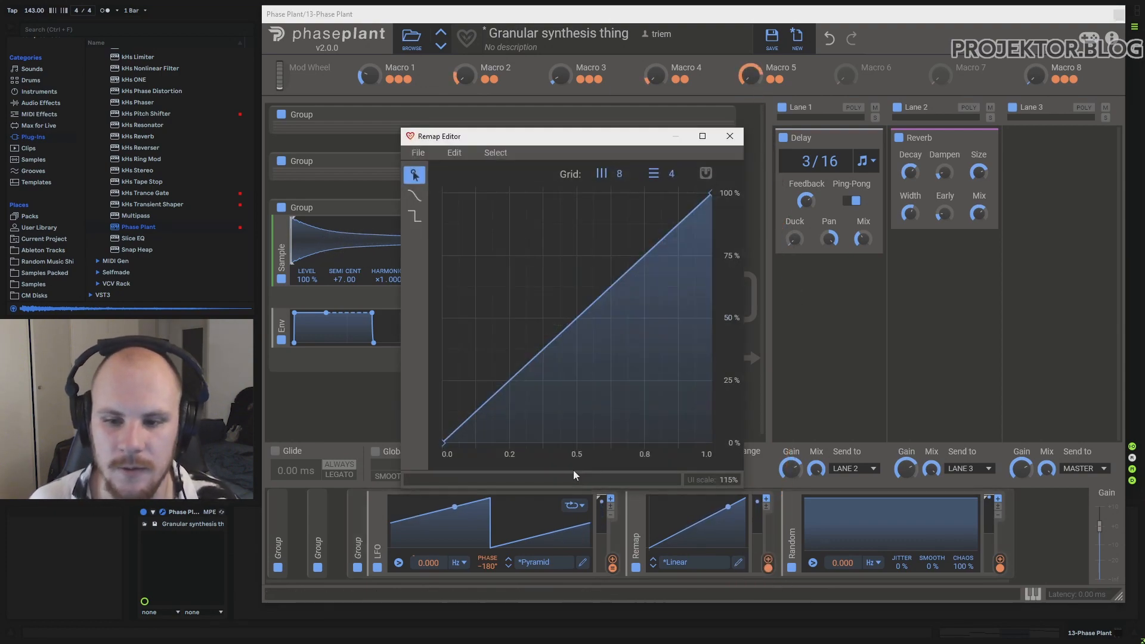
left_click_drag(713, 196, 742, 382)
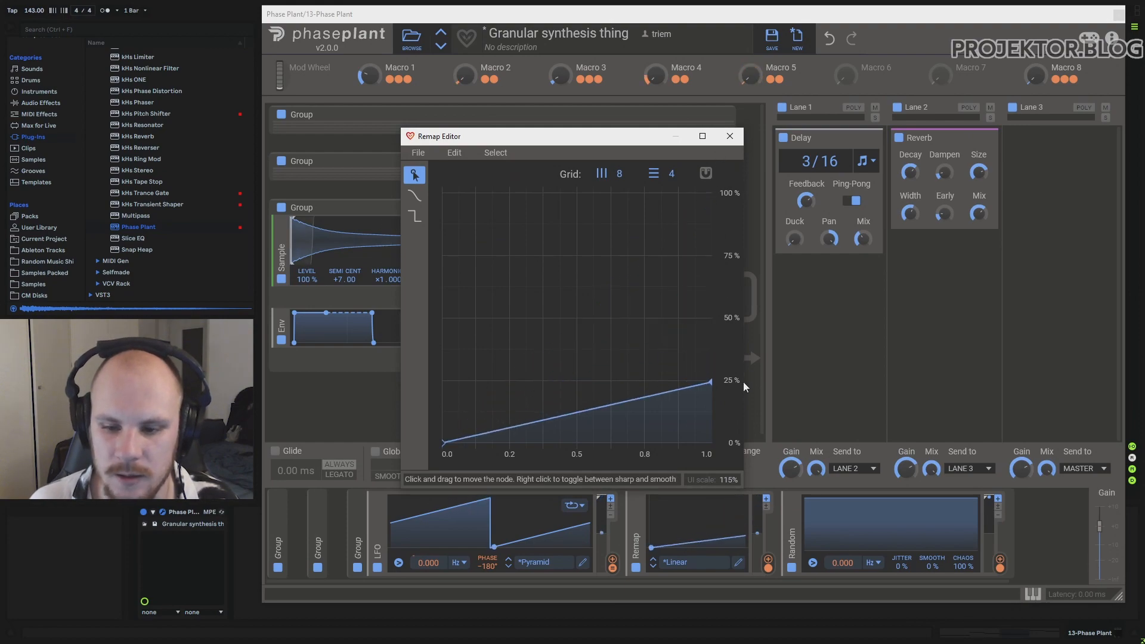
- Add three curve nodes to the Remap curve in the Remap Editor and shape it into a hump followed by a dip
left_click_drag(483, 431, 491, 392)
left_click(592, 383)
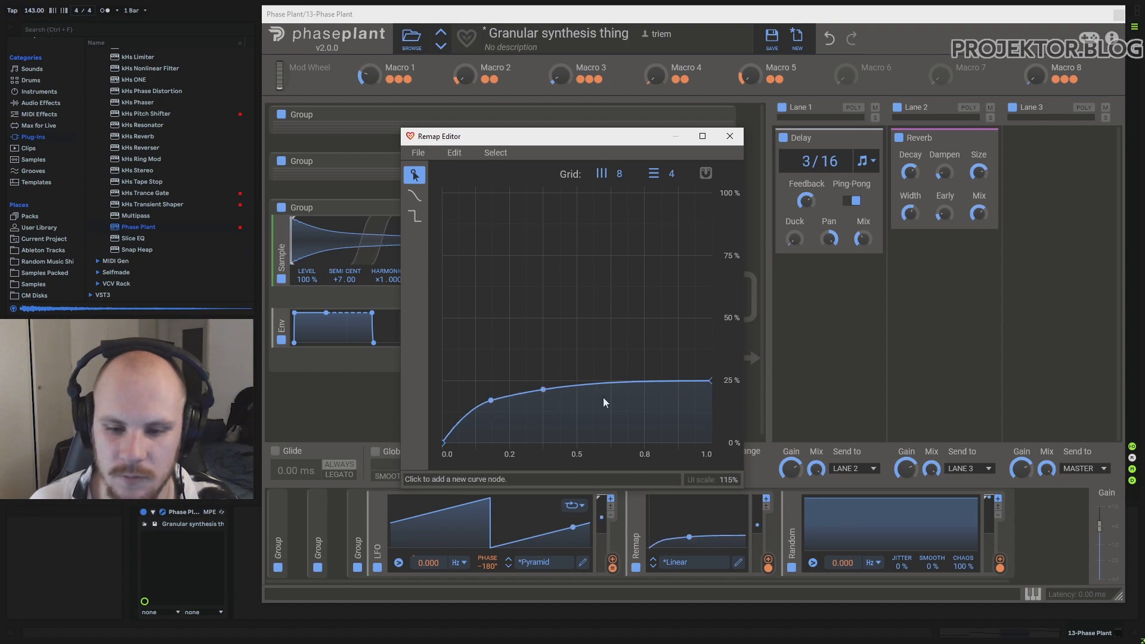
mouse_move(492, 403)
left_mouse_down()
mouse_move(503, 448)
mouse_move(542, 402)
mouse_move(621, 431)
left_mouse_up()
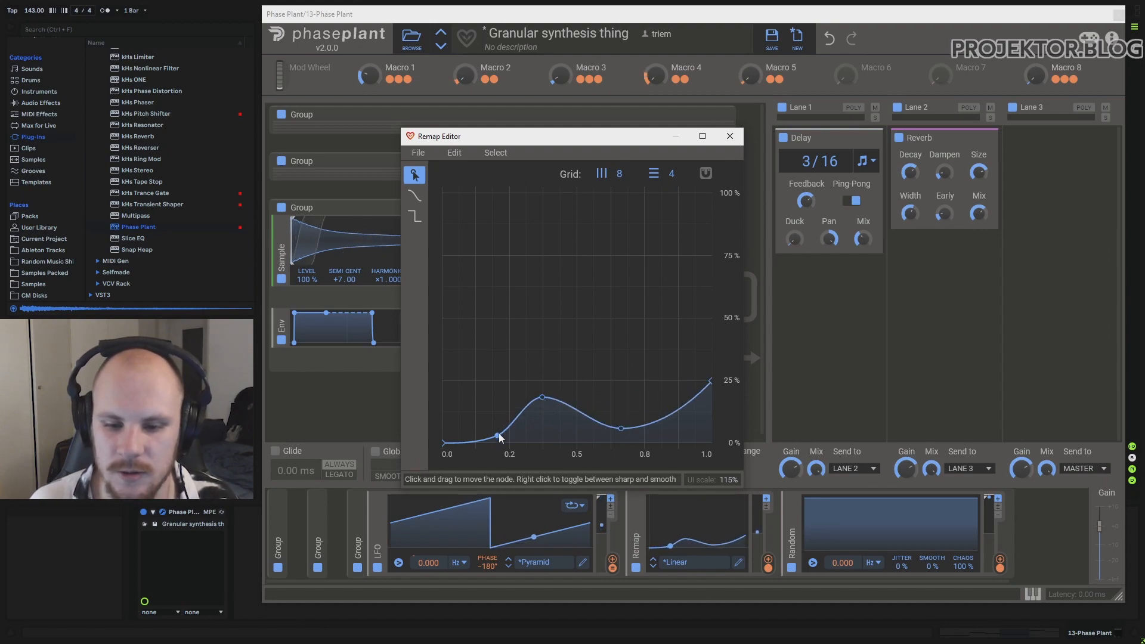
- Remove the three added nodes from the Remap curve and close the Remap Editor
double_click(543, 397)
double_click(623, 427)
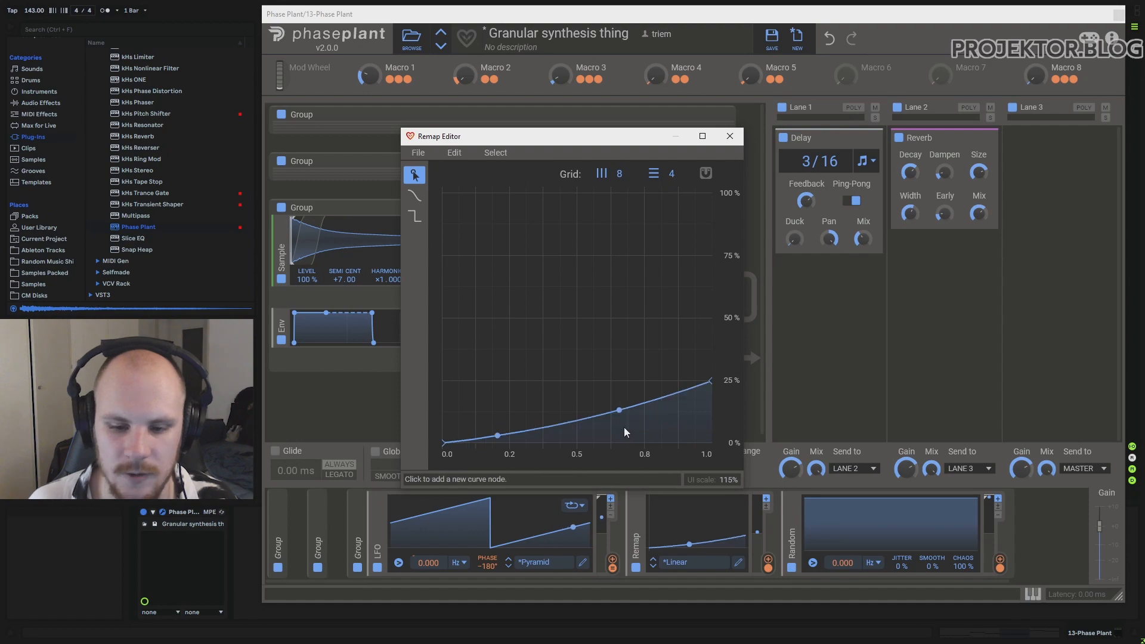
double_click(495, 436)
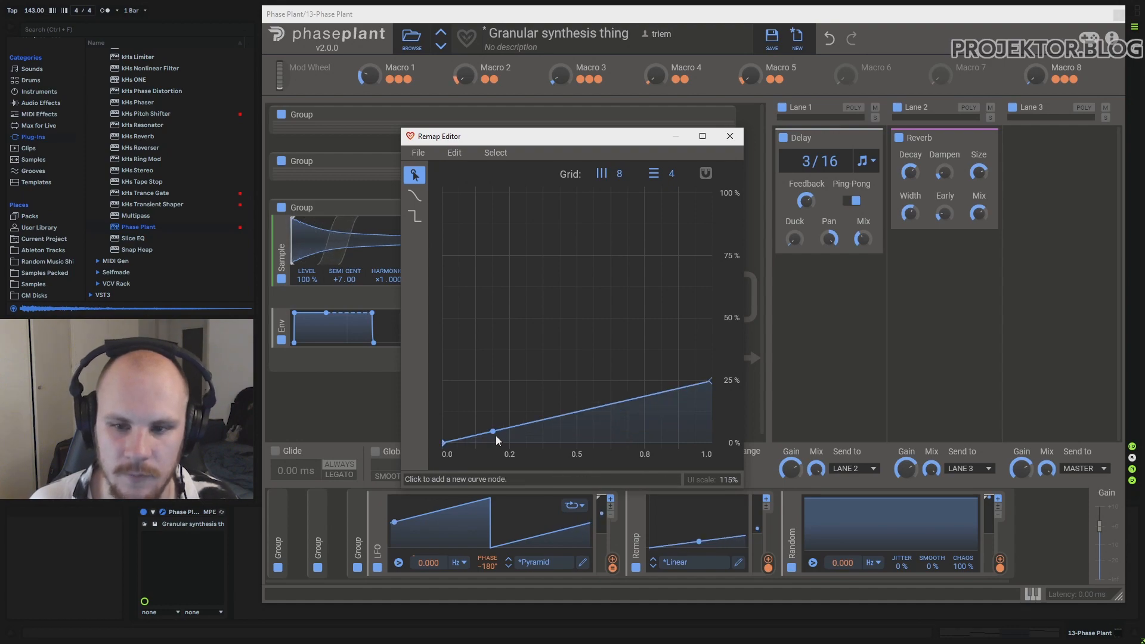
left_click(731, 136)
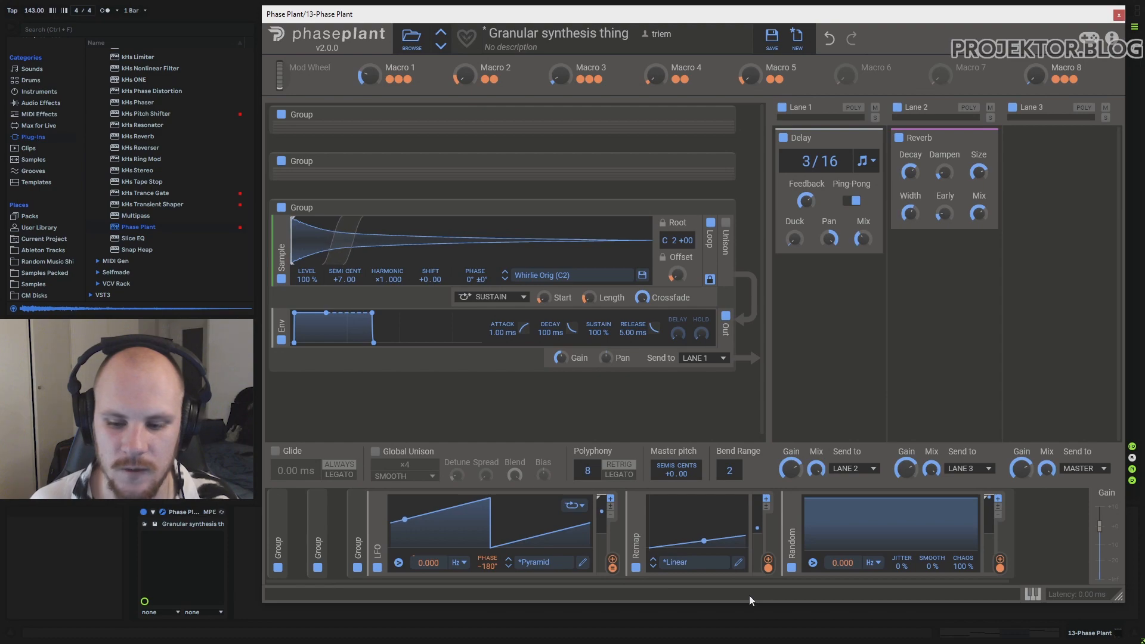
- Duplicate the modulator group containing the LFO, Remap and Random modulators to the end of the modulator row
mouse_move(768, 570)
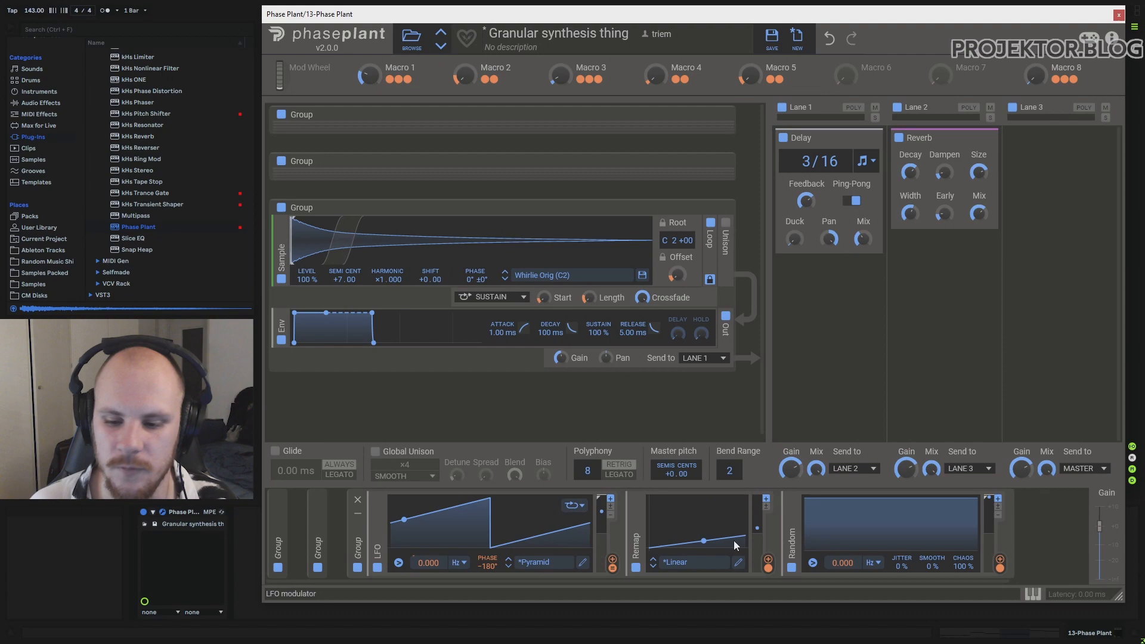
left_click(318, 502)
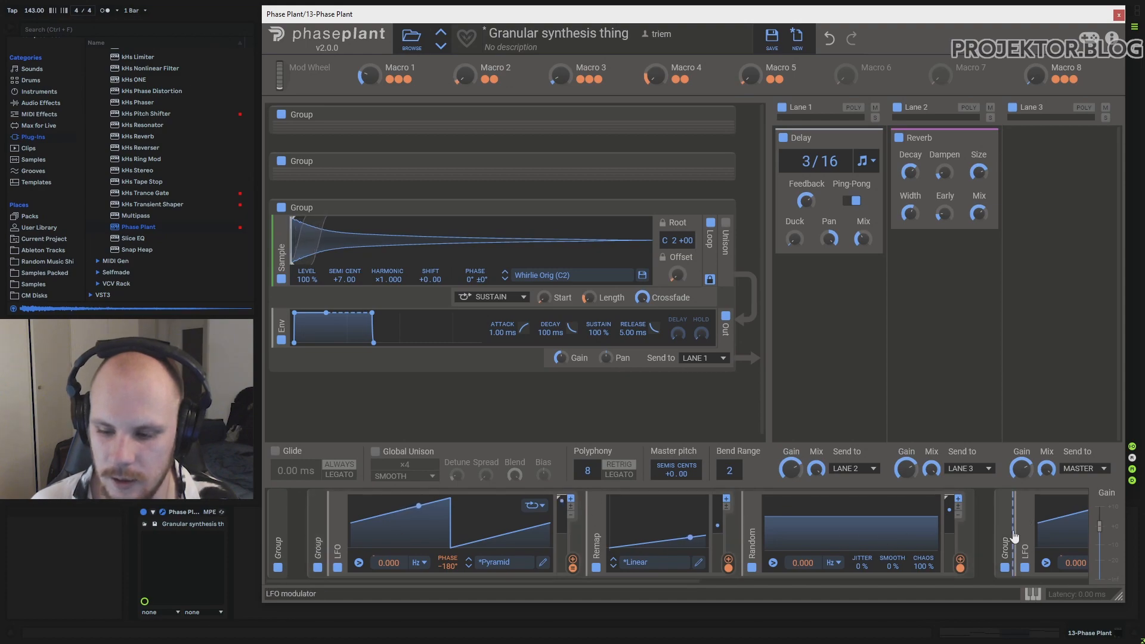
left_click_drag(458, 581, 849, 586)
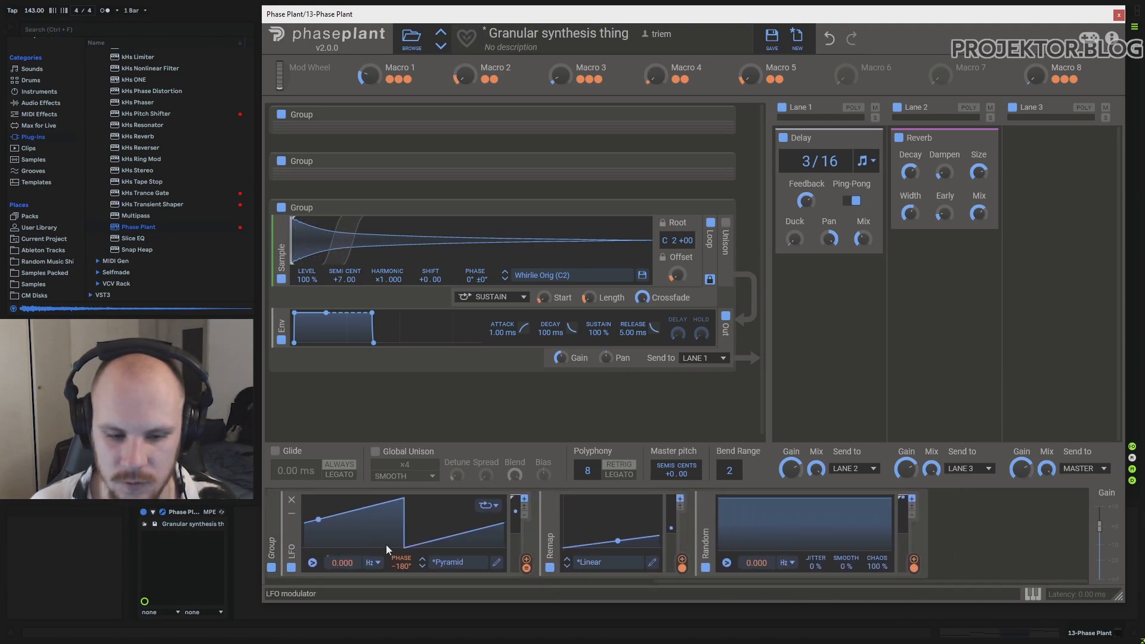
left_click_drag(273, 534, 1034, 562)
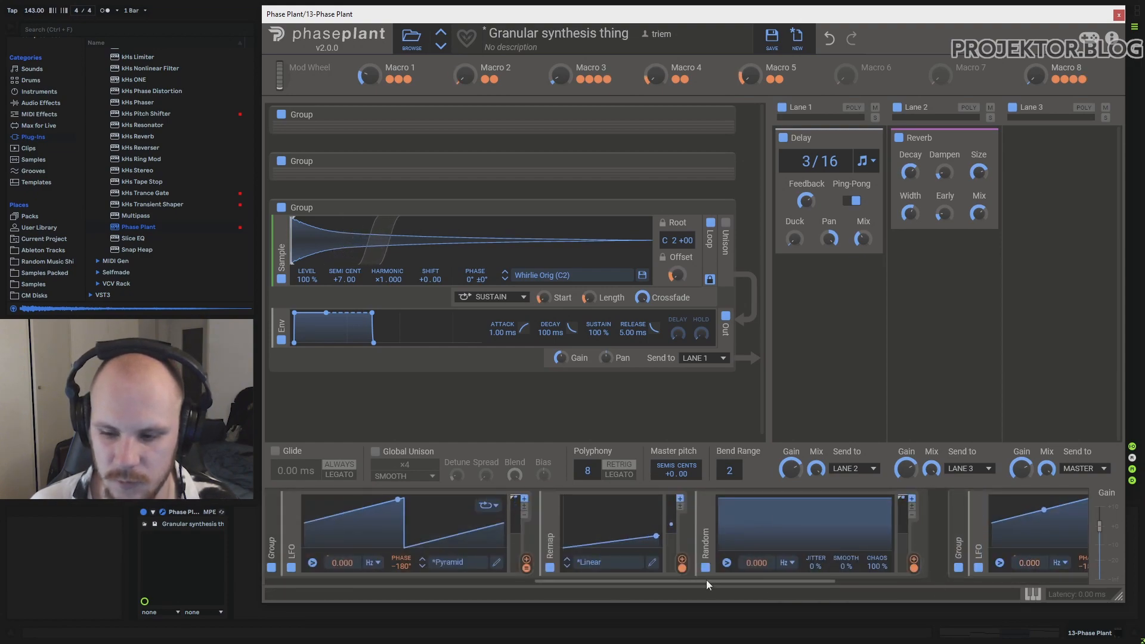
left_click_drag(706, 579, 847, 581)
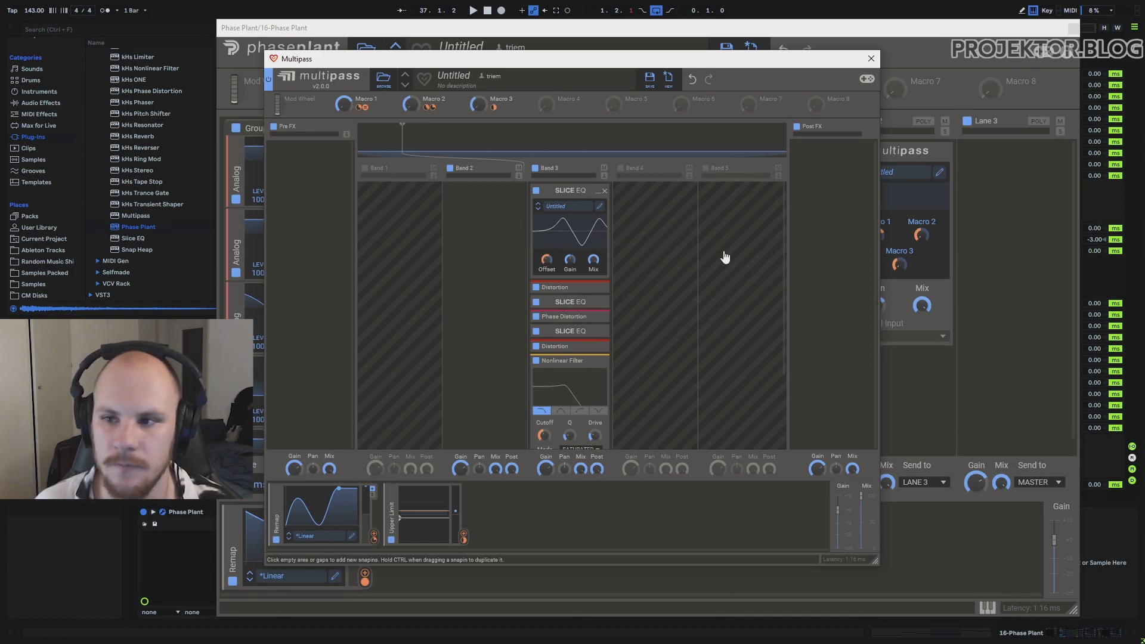
- Close the plug-in window, solo track 16 Phase Plant, and play its clip from bar 69
left_click(1072, 28)
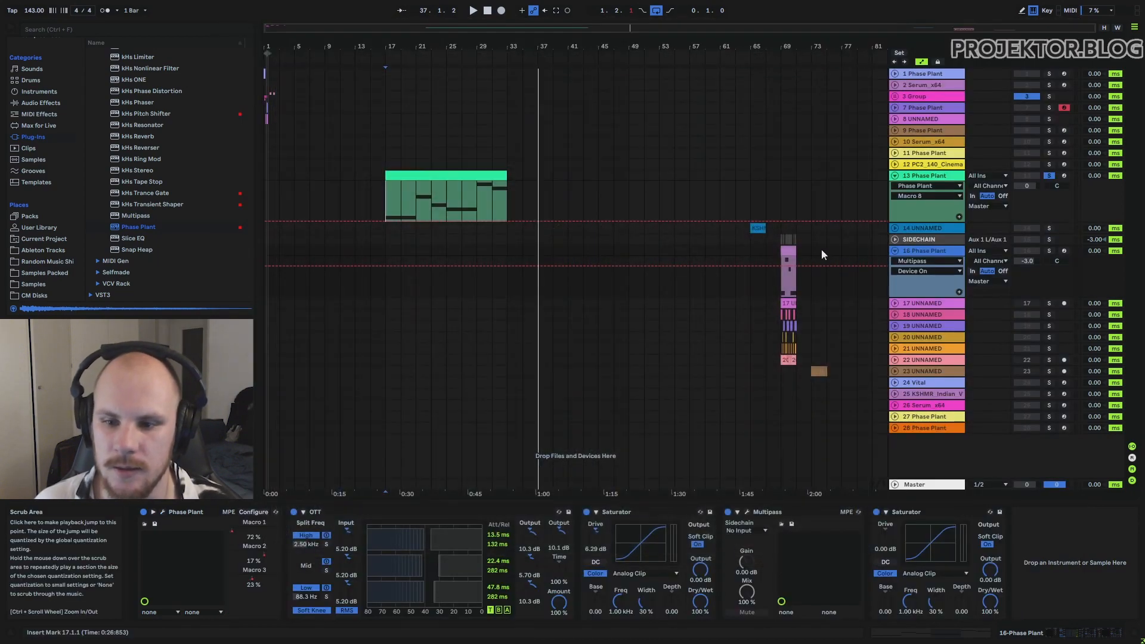
left_click(776, 260)
left_click(1048, 251)
key("space")
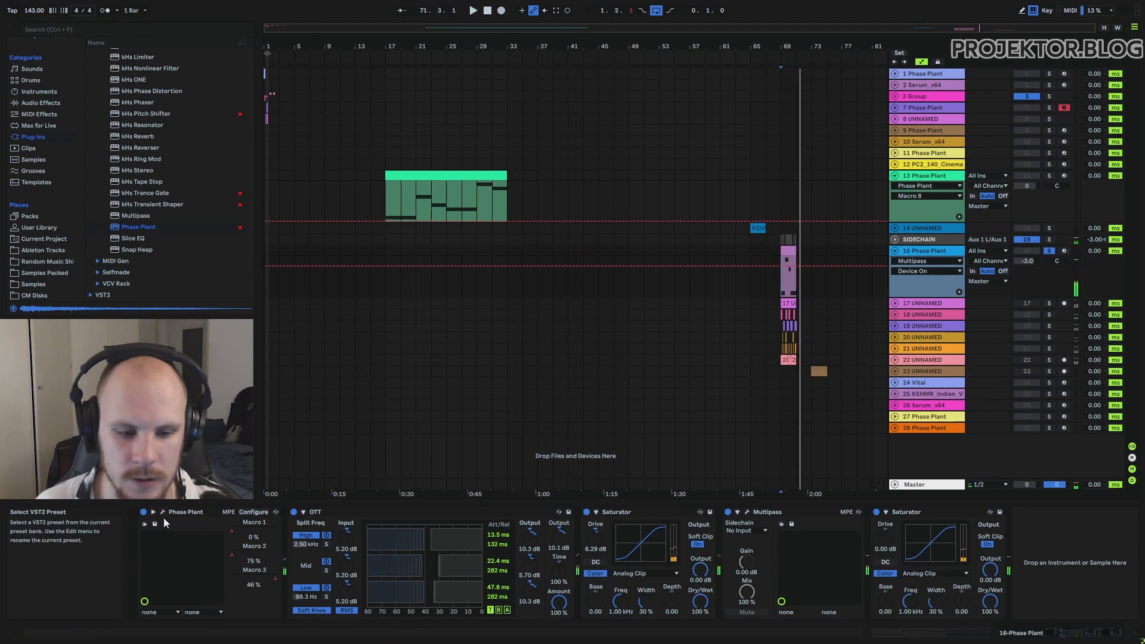
key("space")
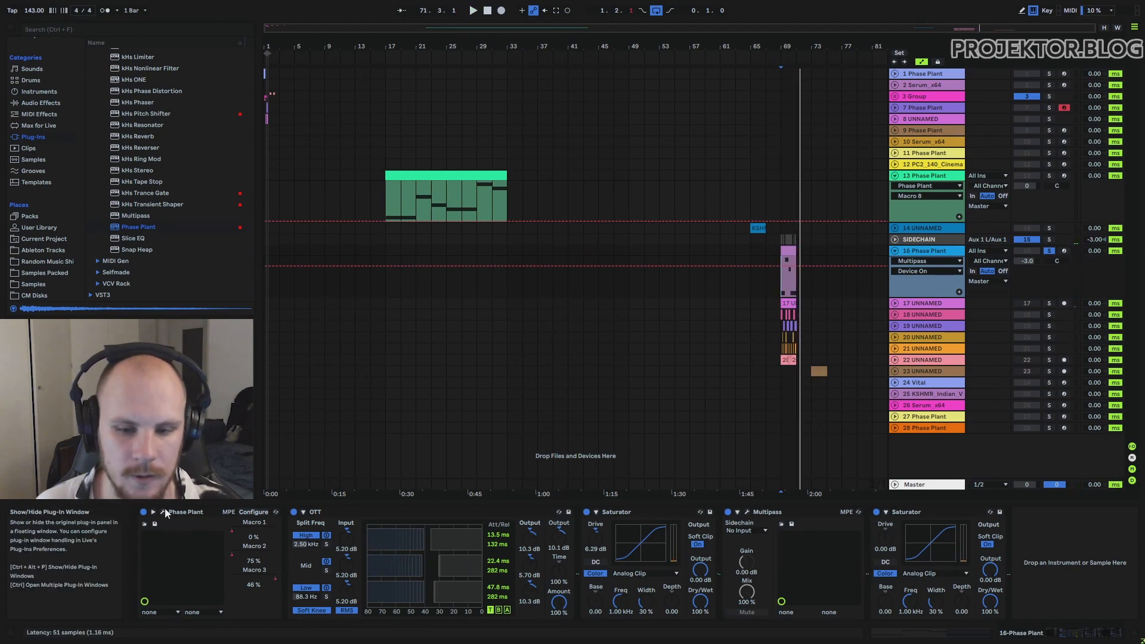
- Open track 16's Phase Plant window and examine Macro 1 and the Slice EQ offset in the Multipass editor before closing it
left_click(164, 511)
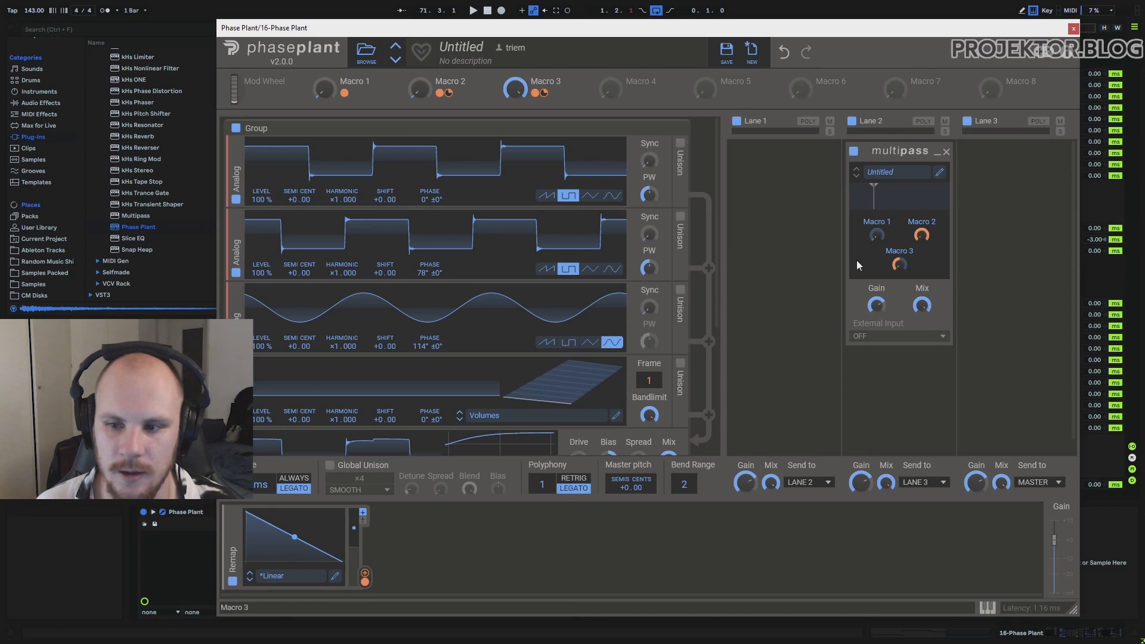
left_click(939, 172)
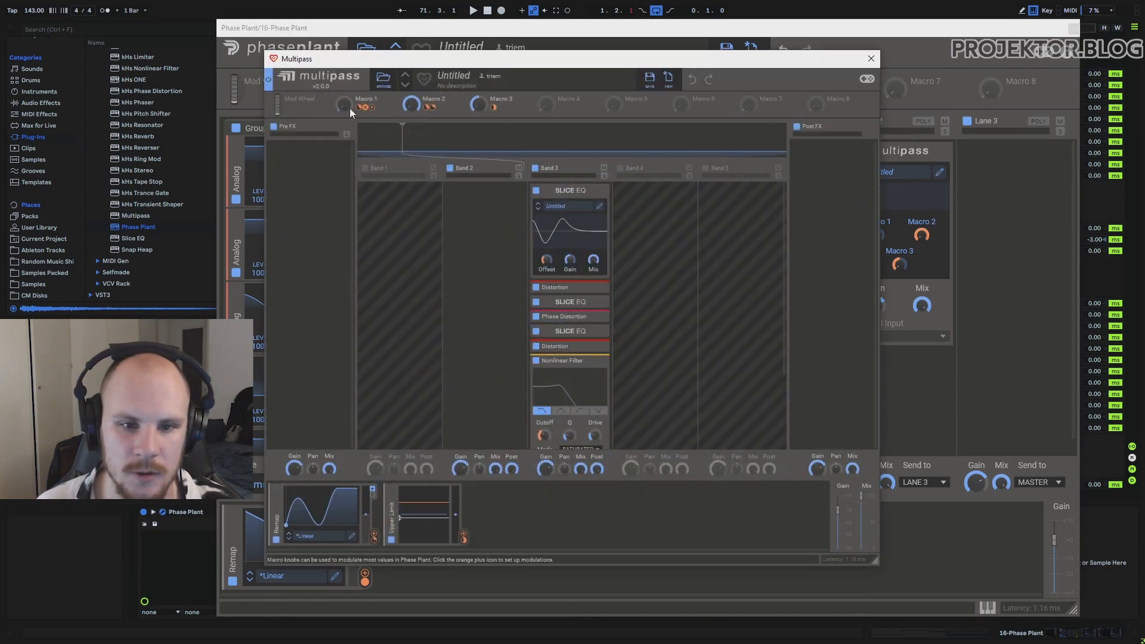
mouse_move(358, 108)
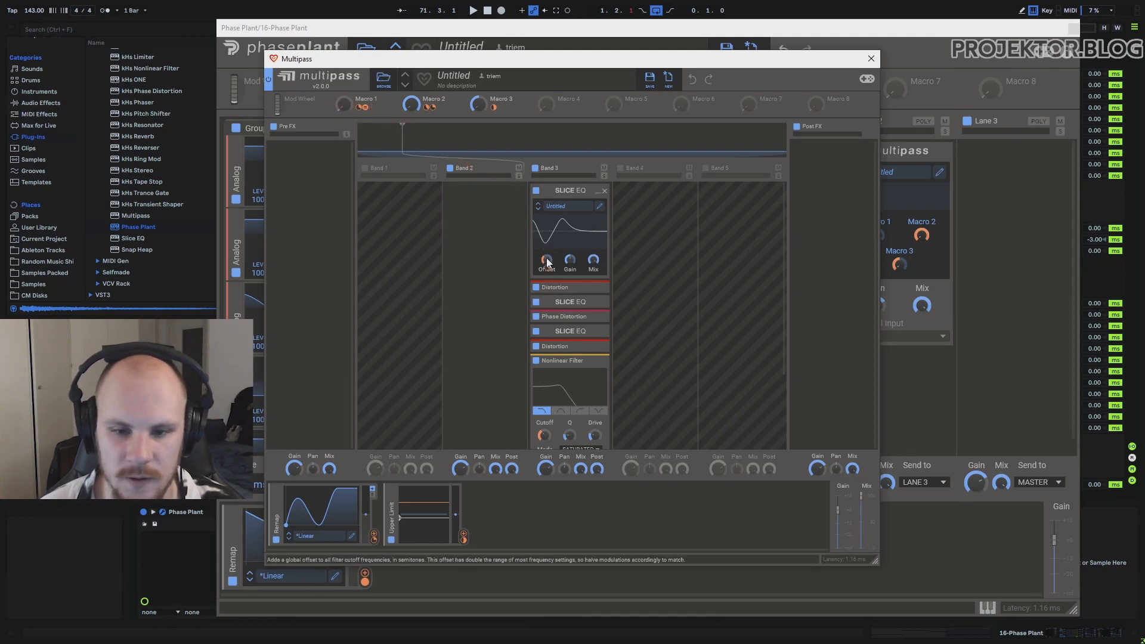
left_click(871, 59)
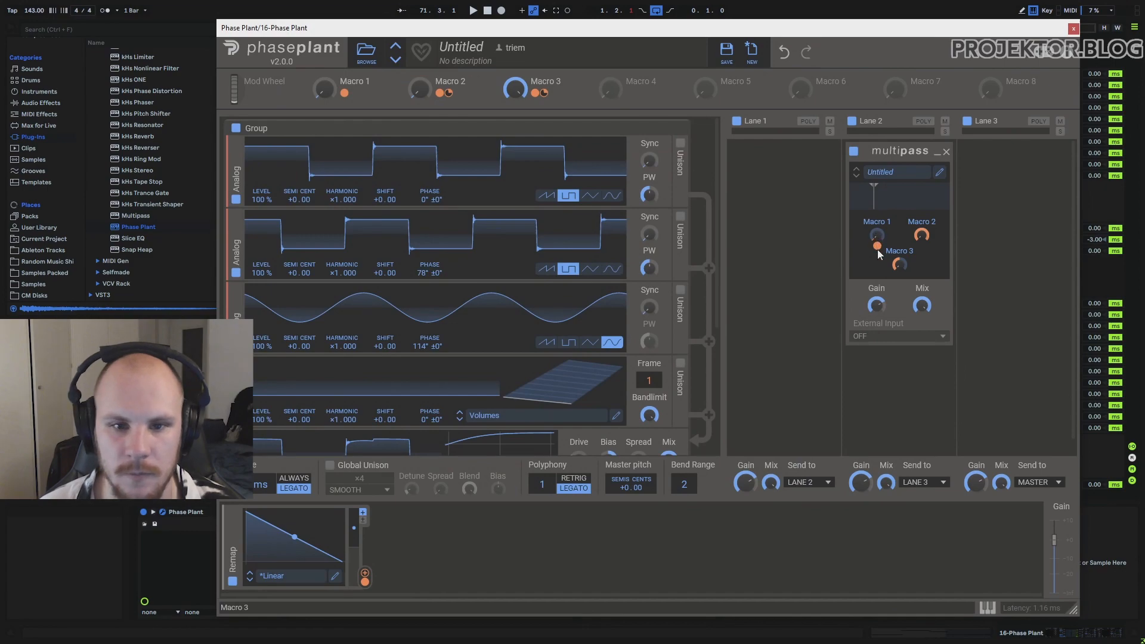
- Examine the macro routings between Phase Plant and Multipass, including the Remap and Upper Limit modulators that drive the Multipass effects
left_click(439, 93)
left_click_drag(368, 110, 304, 489)
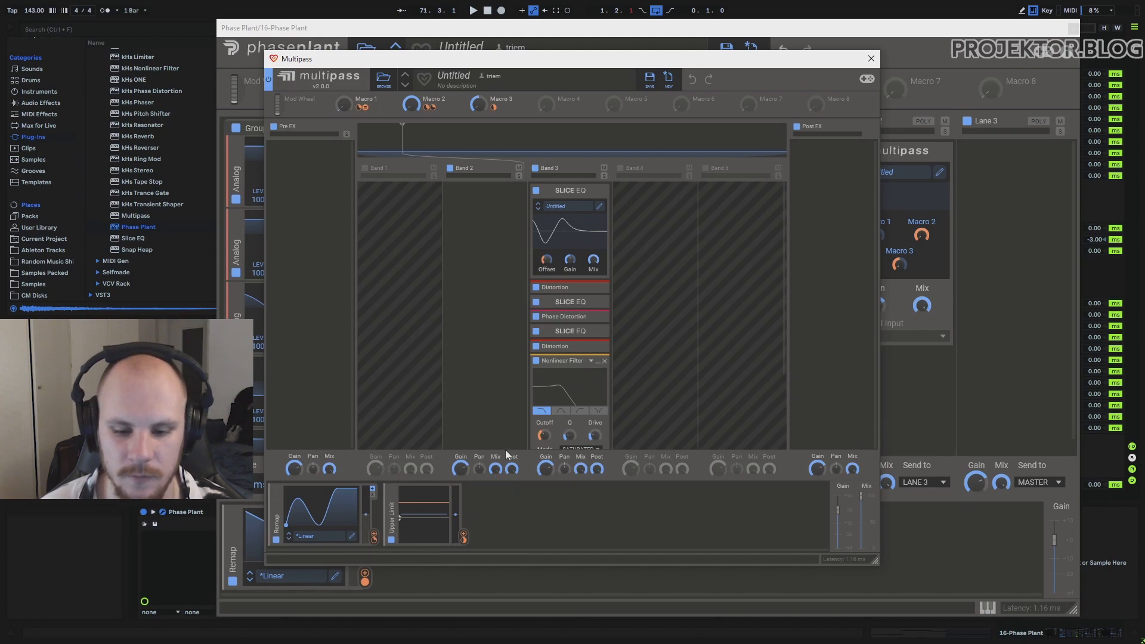
mouse_move(463, 539)
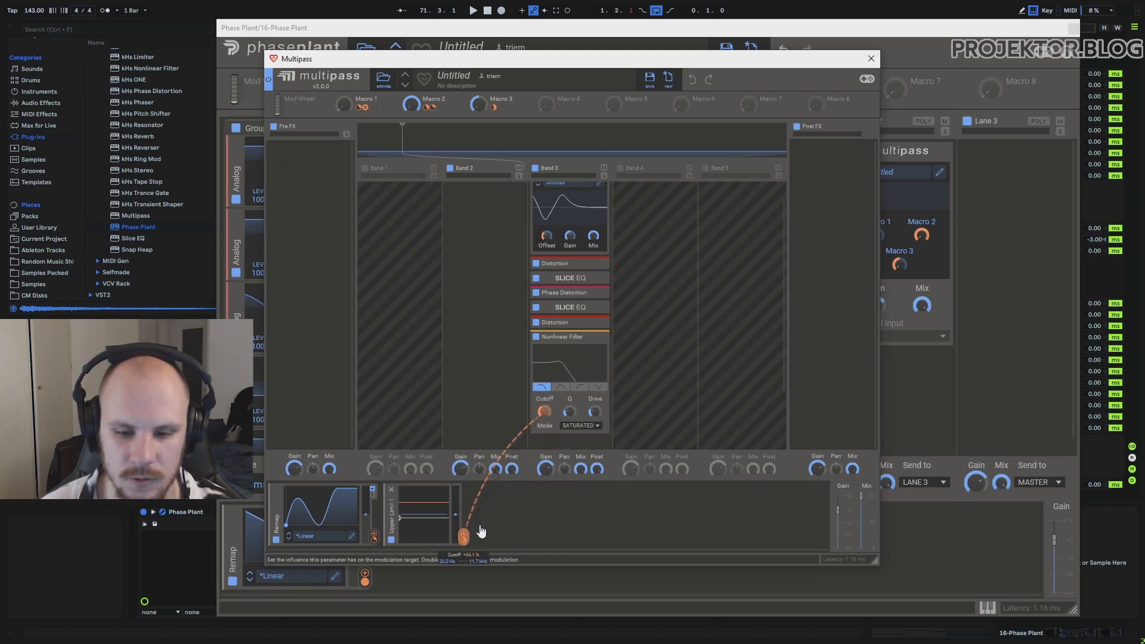
mouse_move(398, 520)
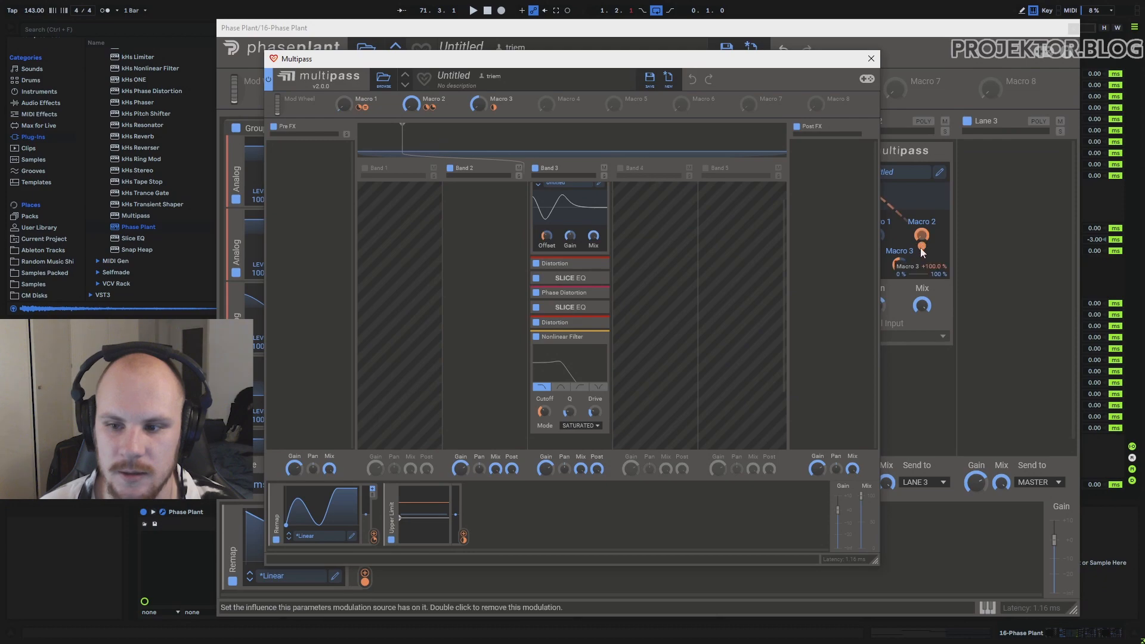
left_click_drag(782, 75, 715, 255)
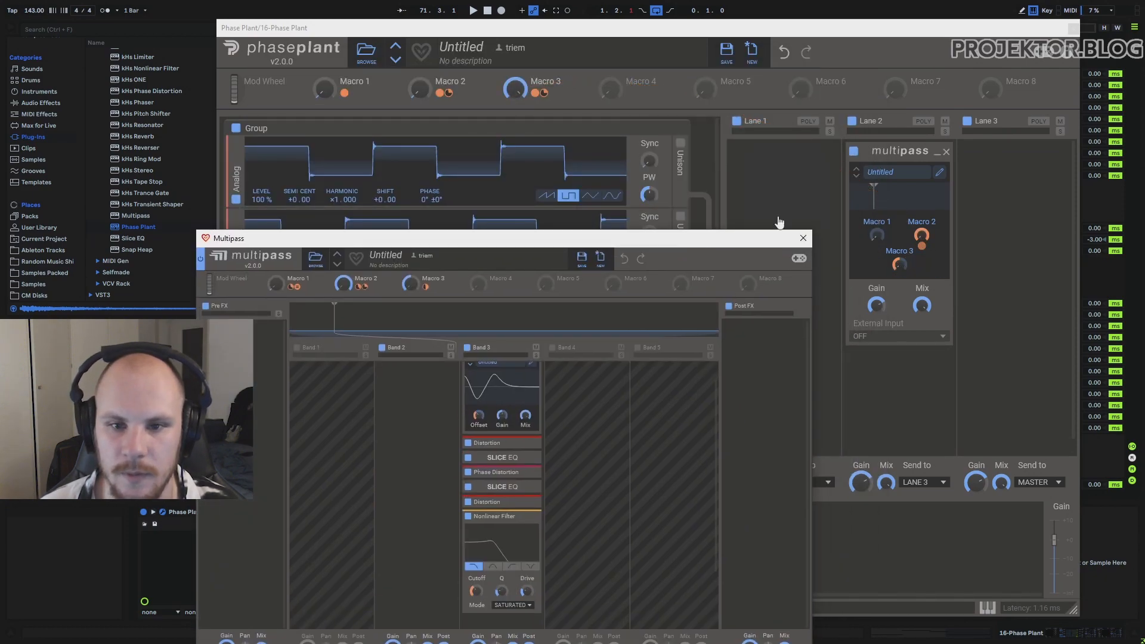
left_click_drag(547, 240, 616, 73)
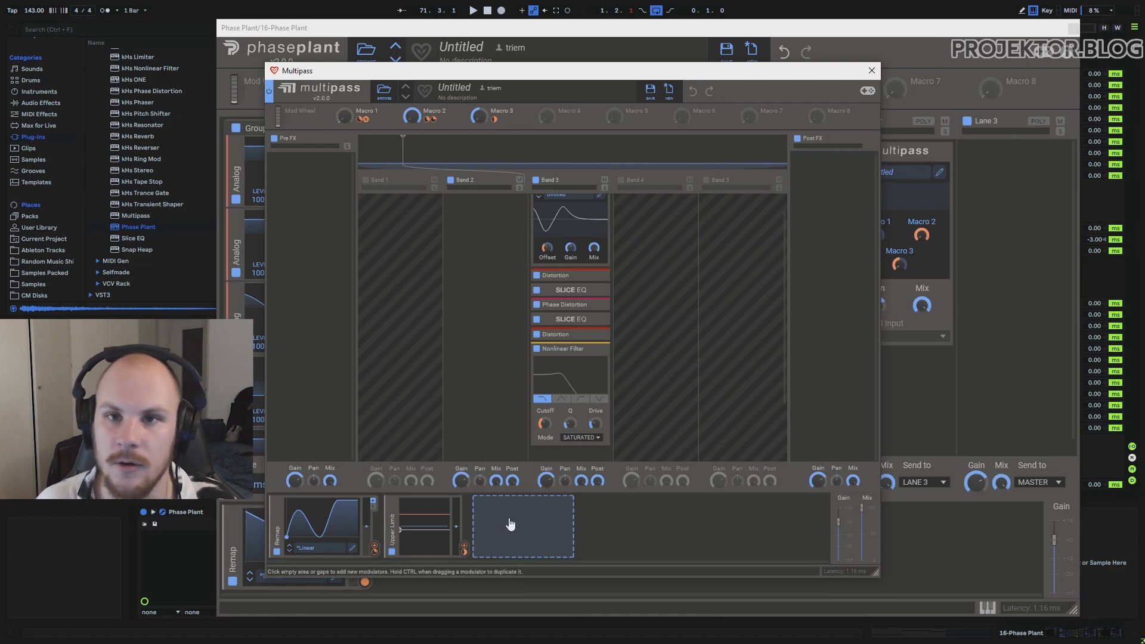
- Hide the plug-in windows and play the soloed track 16 from bar 69
key("ctrl+alt+p")
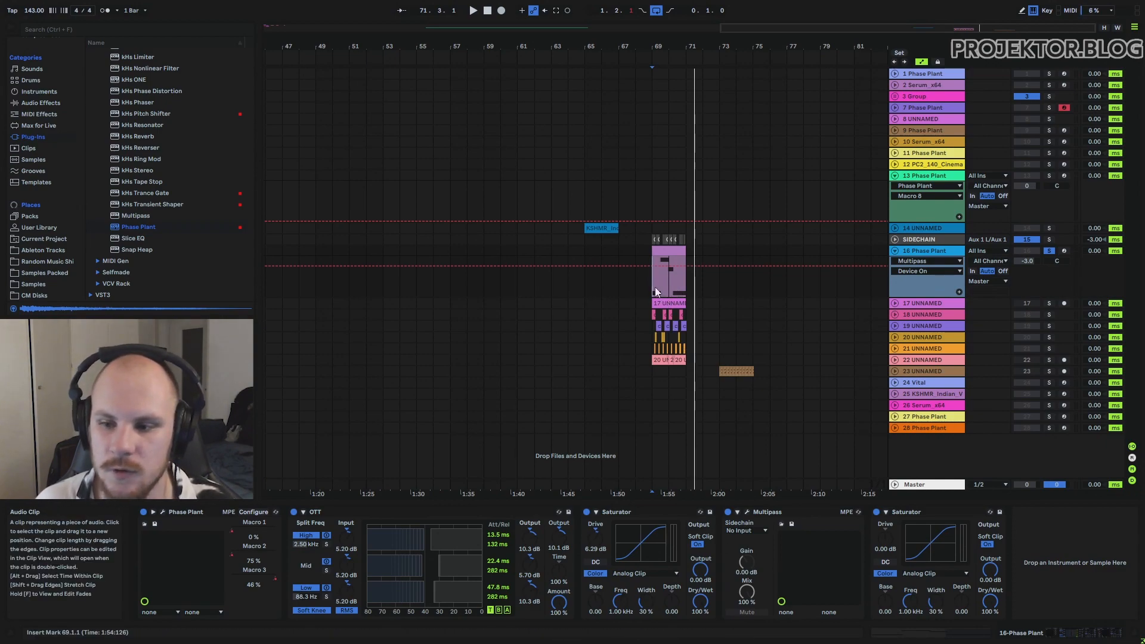
key("space")
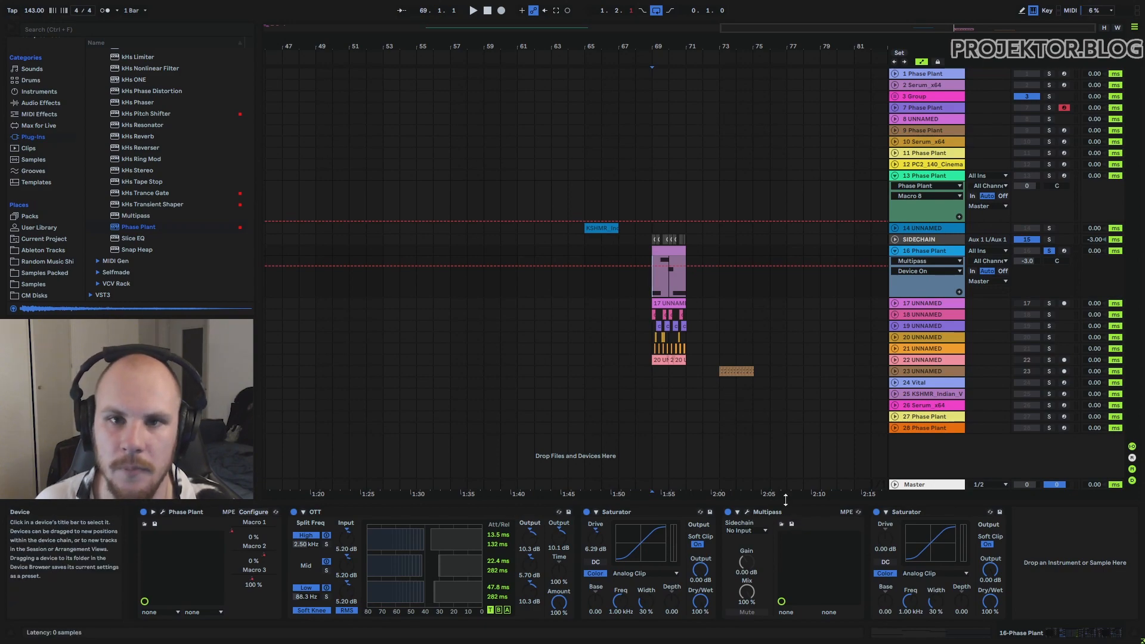
left_click(679, 304)
key("space")
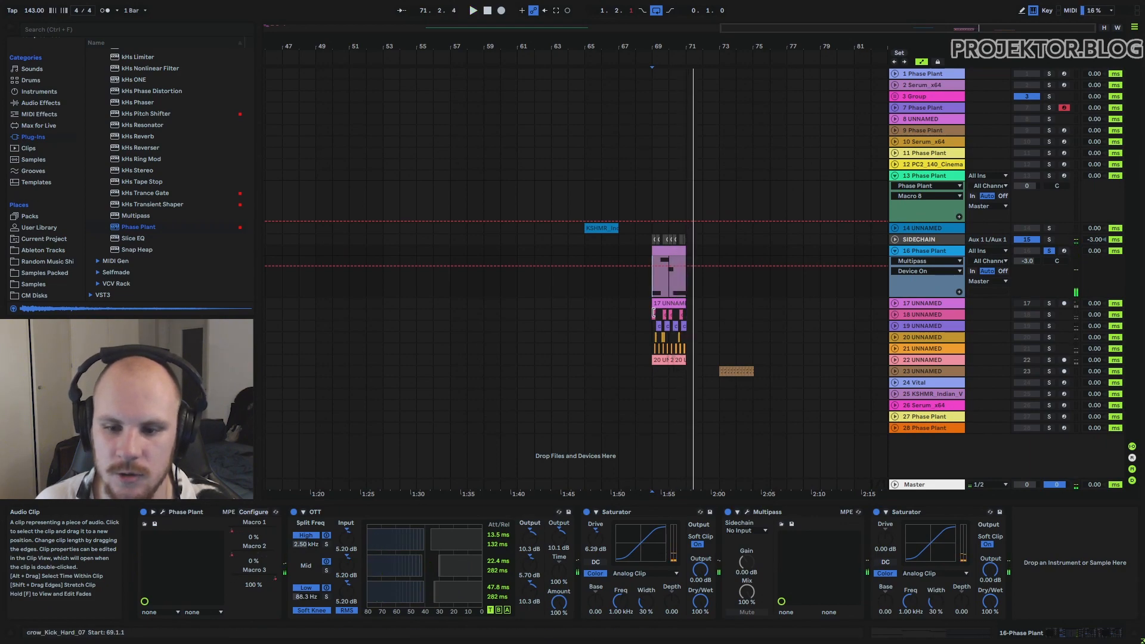
- Set the tempo to 174 BPM and play the section from bar 69 with track 16 unsoloed
left_click(653, 313)
key("space")
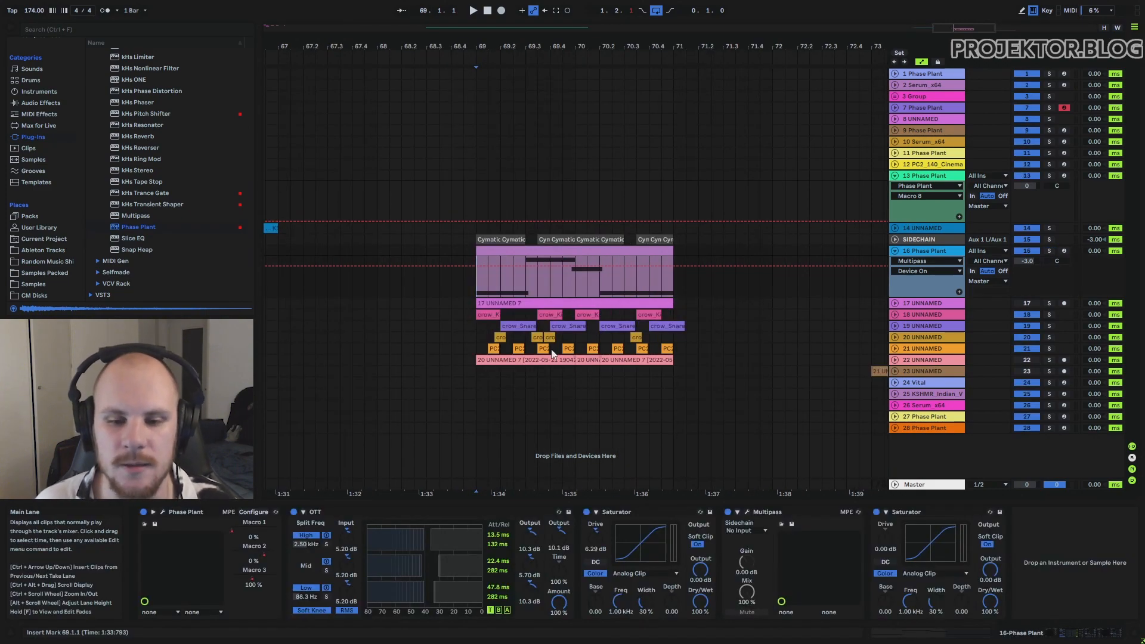
key("space")
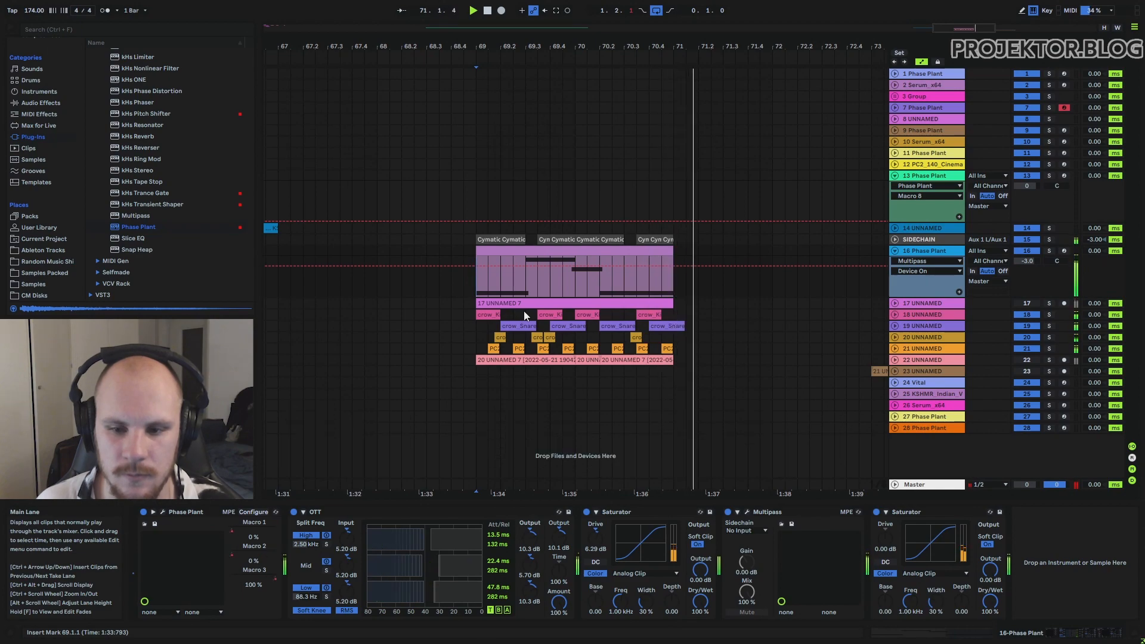
key("space")
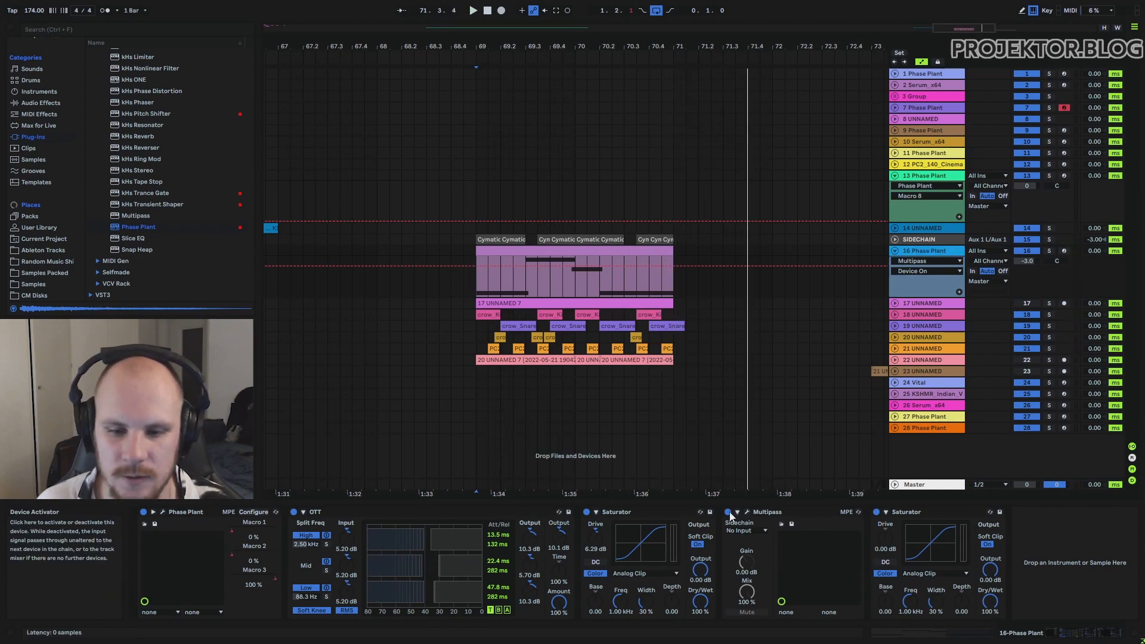
- Play the section from bar 69 with track 16's Multipass device deactivated, and reactivate the device
left_click(474, 292)
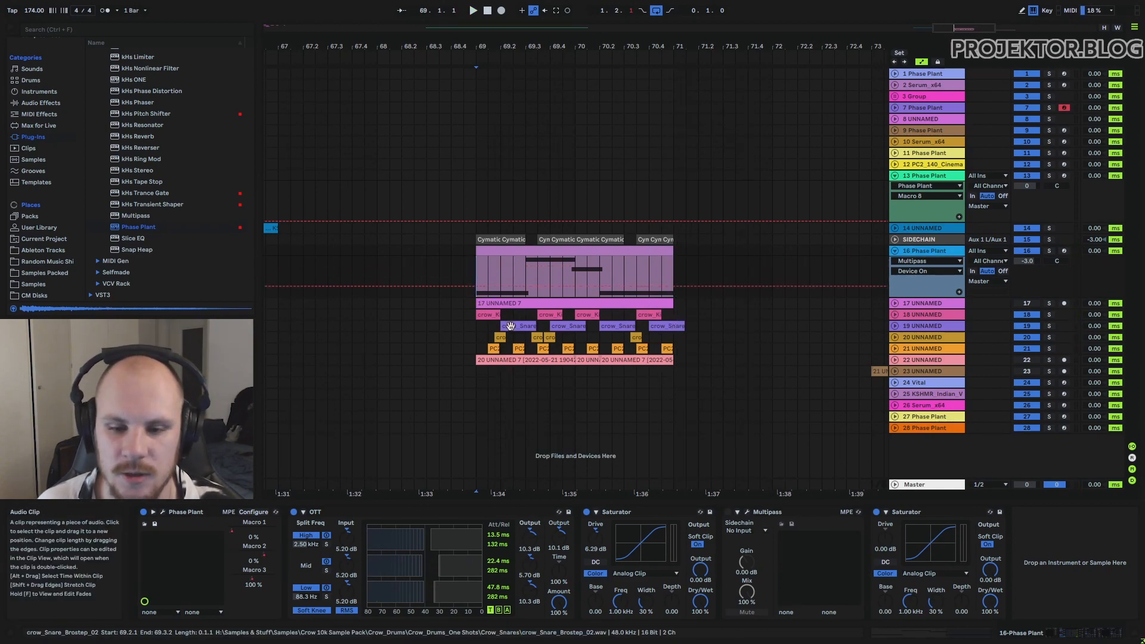
key("space")
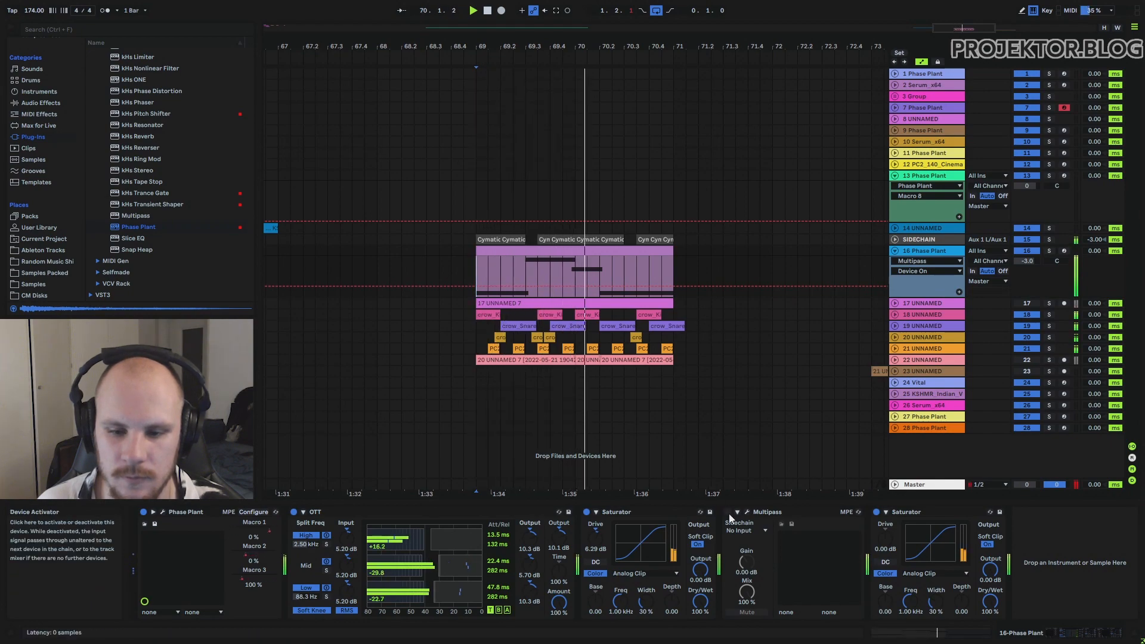
key("space")
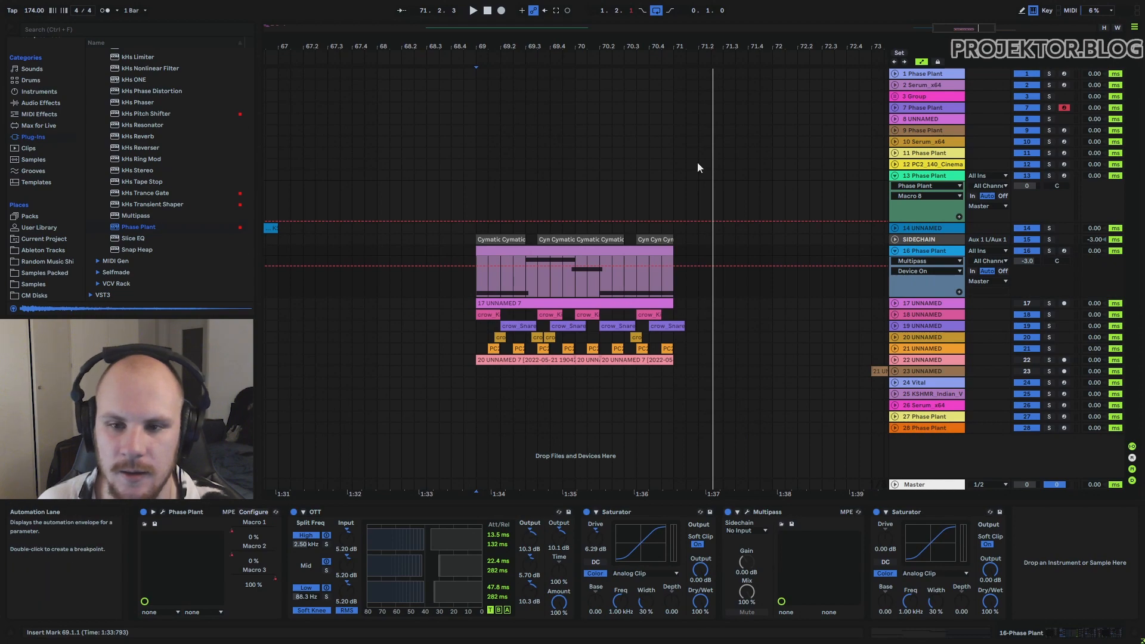
- Unfold the SIDECHAIN track, inspect its last clip from 70.4.3 to 71.1.1, and play from 70.4.1
left_click_drag(674, 44, 697, 141)
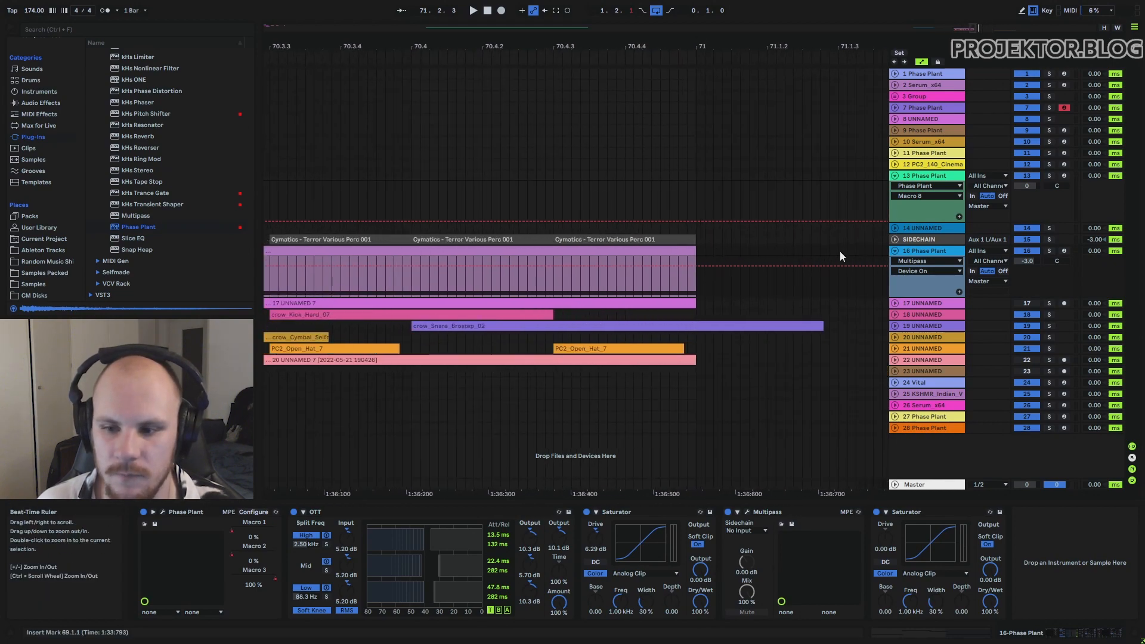
left_click(895, 239)
left_click_drag(559, 255, 616, 262)
left_click_drag(699, 260, 695, 262)
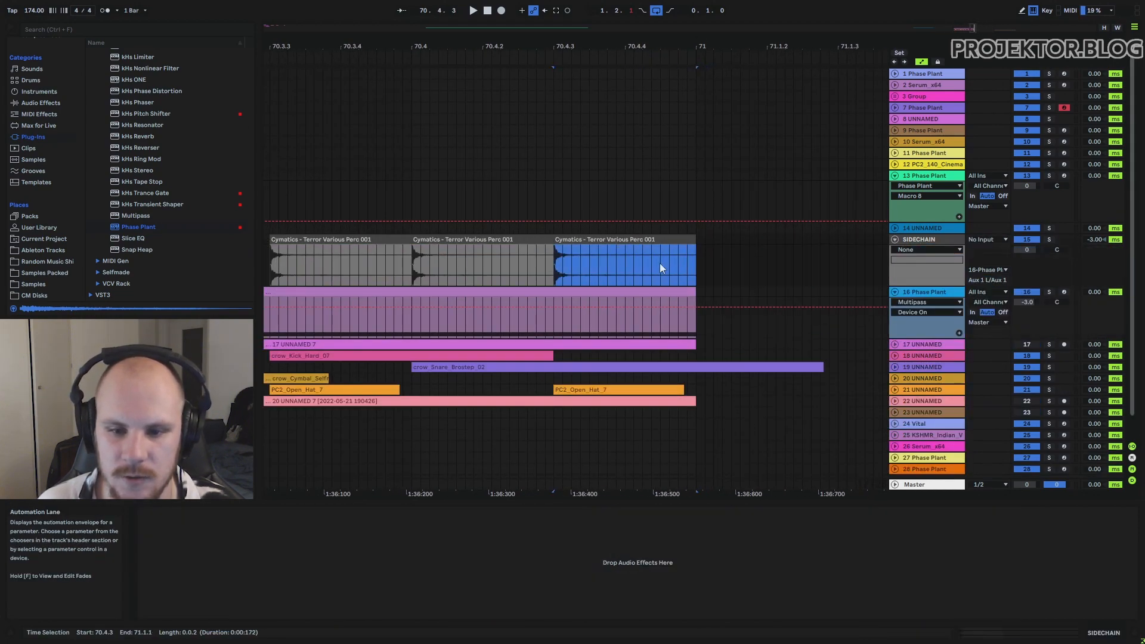
left_click(549, 325)
left_click(408, 317)
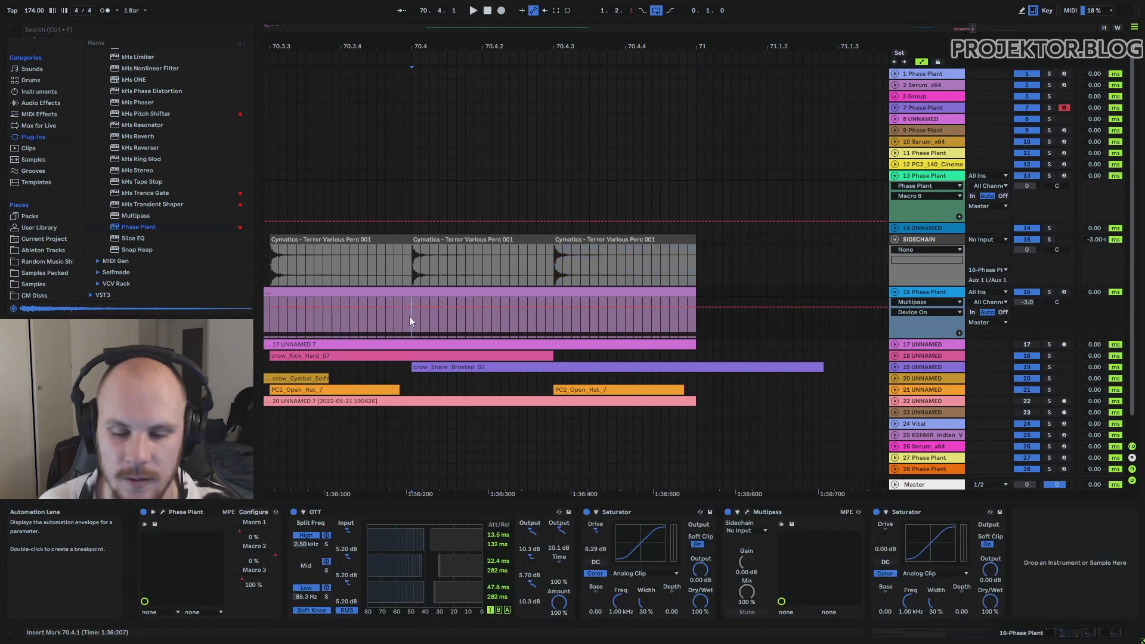
key("space")
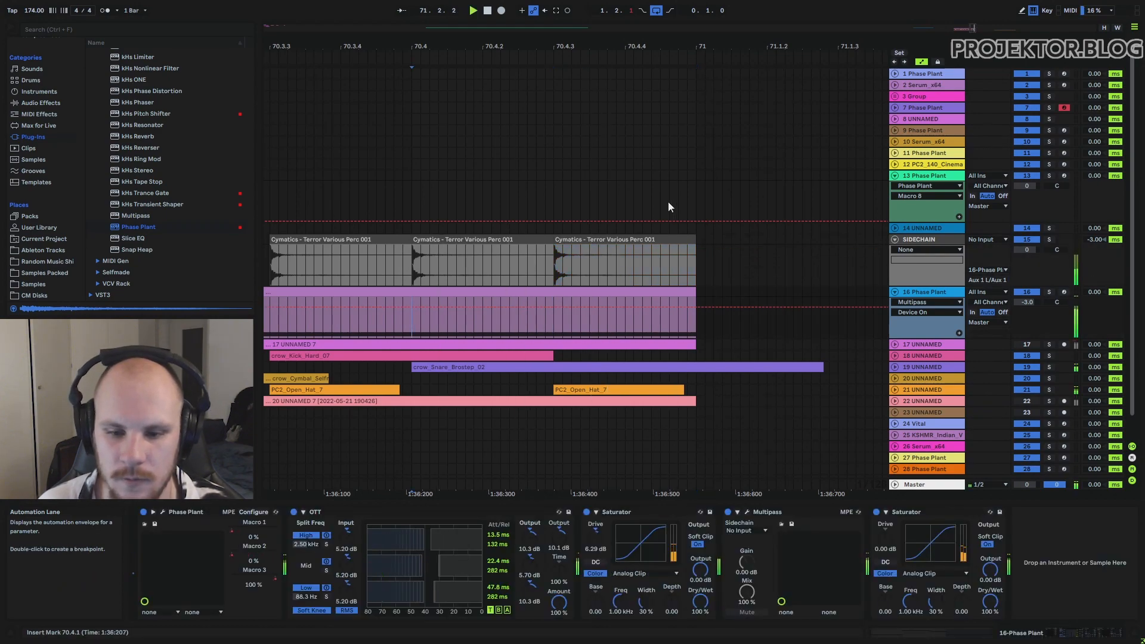
- Compare playback from 70.4.1 with track 16's Multipass device deactivated and reactivated
left_click(728, 513)
key("space")
left_click(728, 513)
key("space")
key("space")
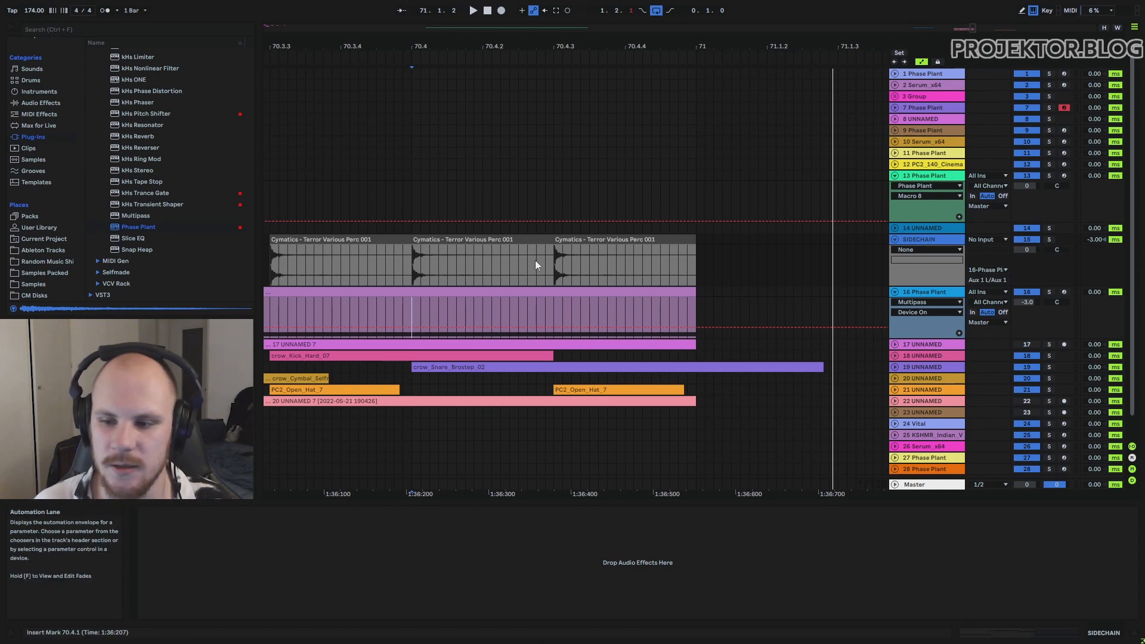
- Check the SIDECHAIN track's output routing to 16-Phase Plant and the sidechain sources offered by track 16's Multipass device
left_click(1000, 274)
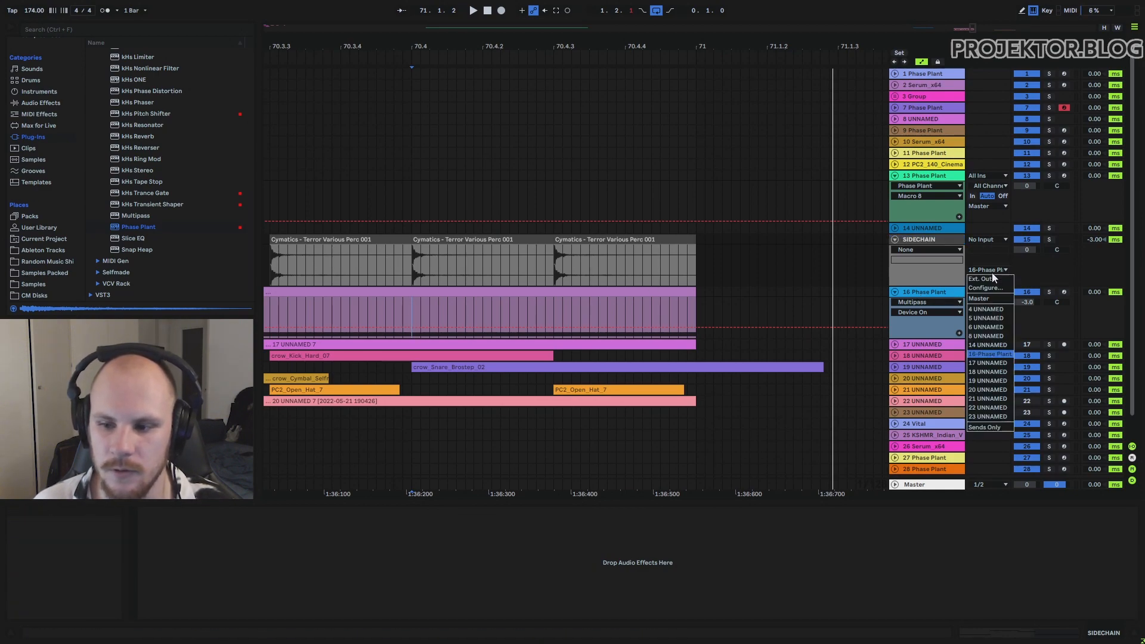
left_click(990, 353)
left_click(946, 292)
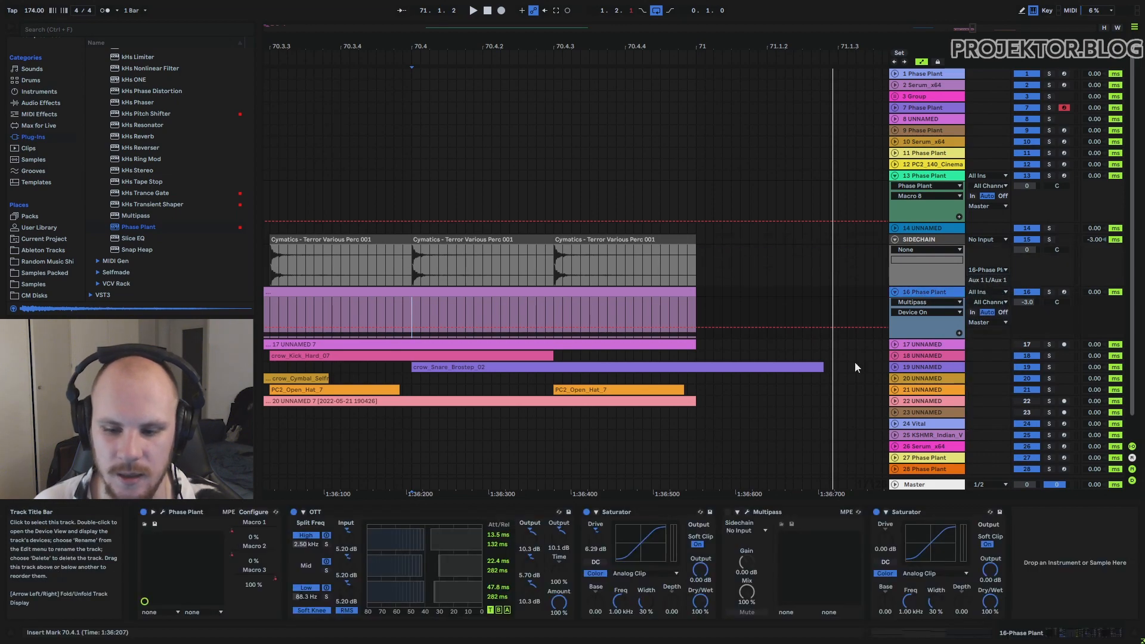
left_click(761, 526)
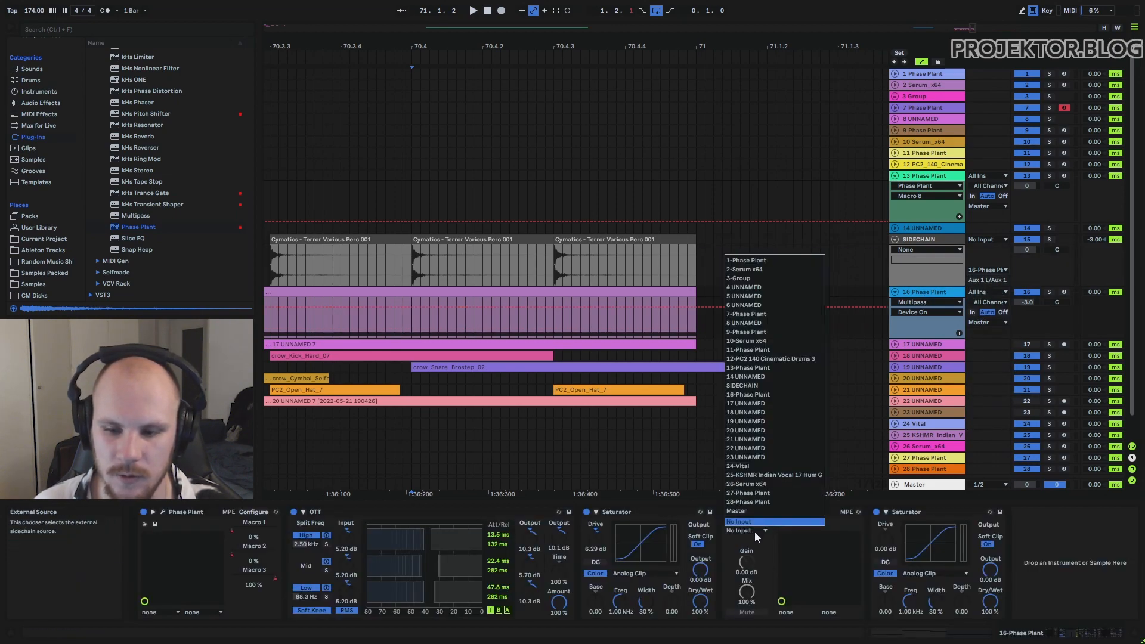
left_click(835, 510)
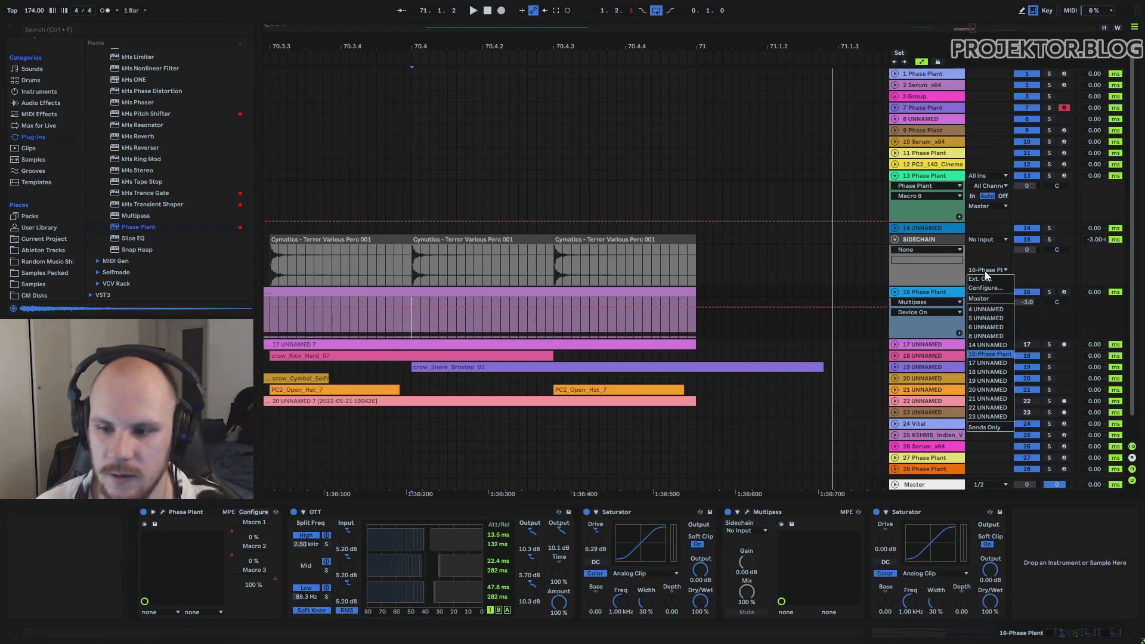
- Rename track 16 as multipass
right_click(934, 294)
left_click(990, 355)
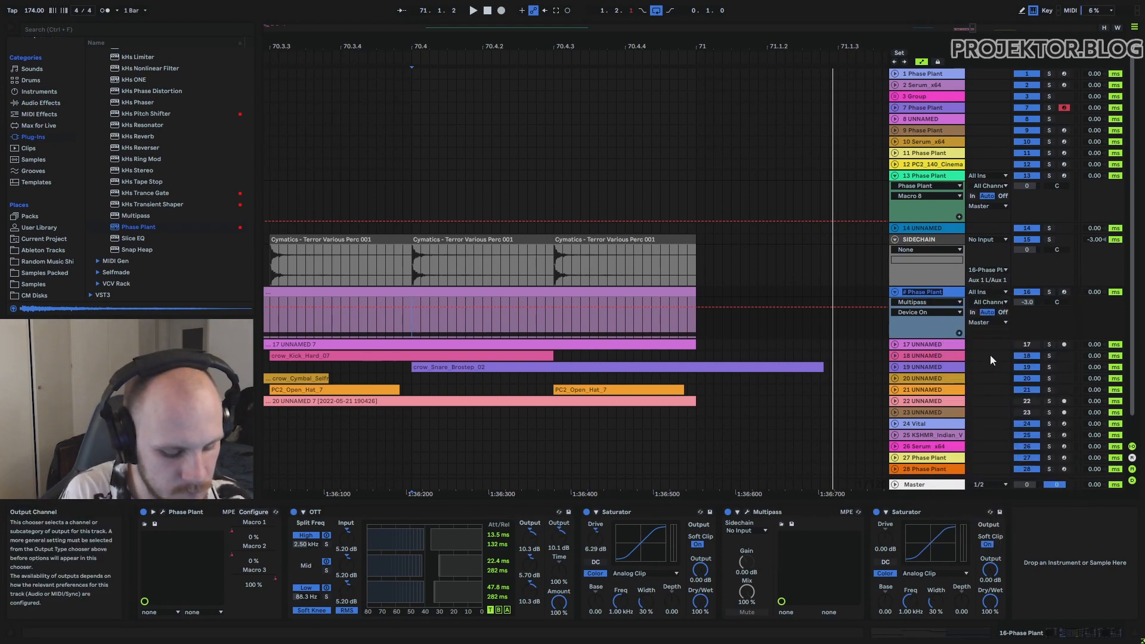
type("multipass")
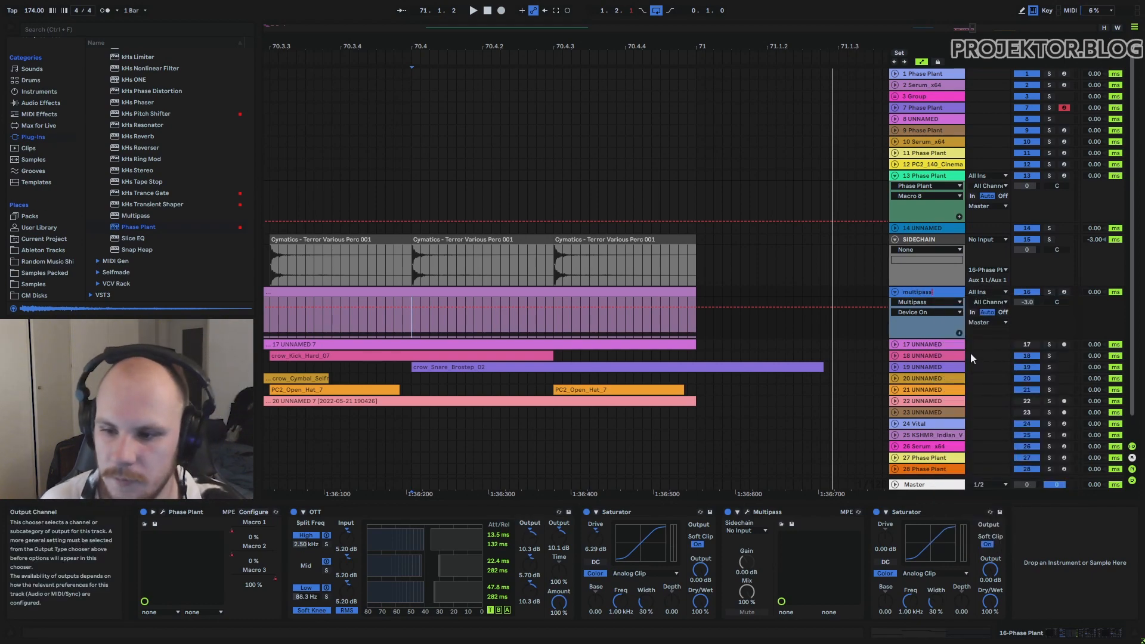
left_click(961, 284)
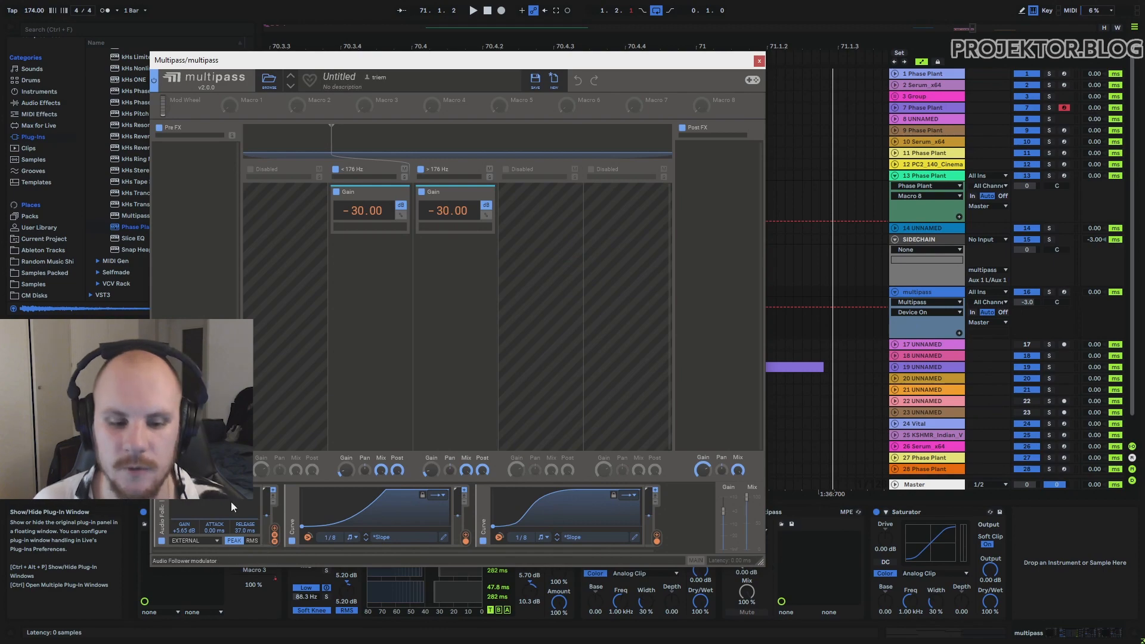
- Review the Audio Follower's source options in Multipass, choose External, and close the plug-in window
left_click(201, 541)
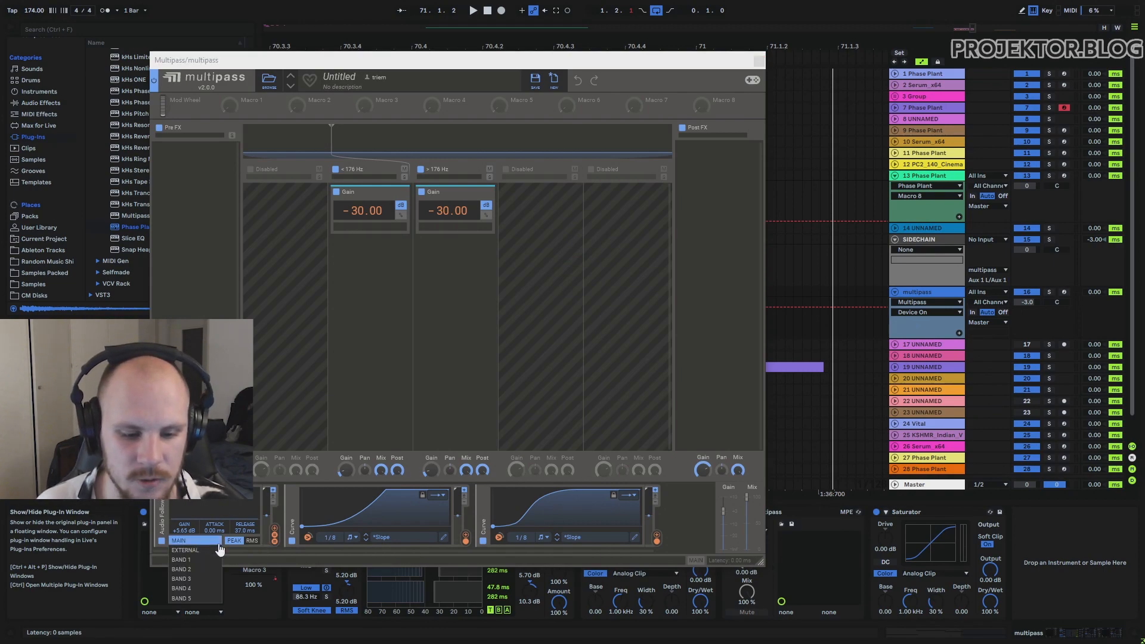
left_click(185, 550)
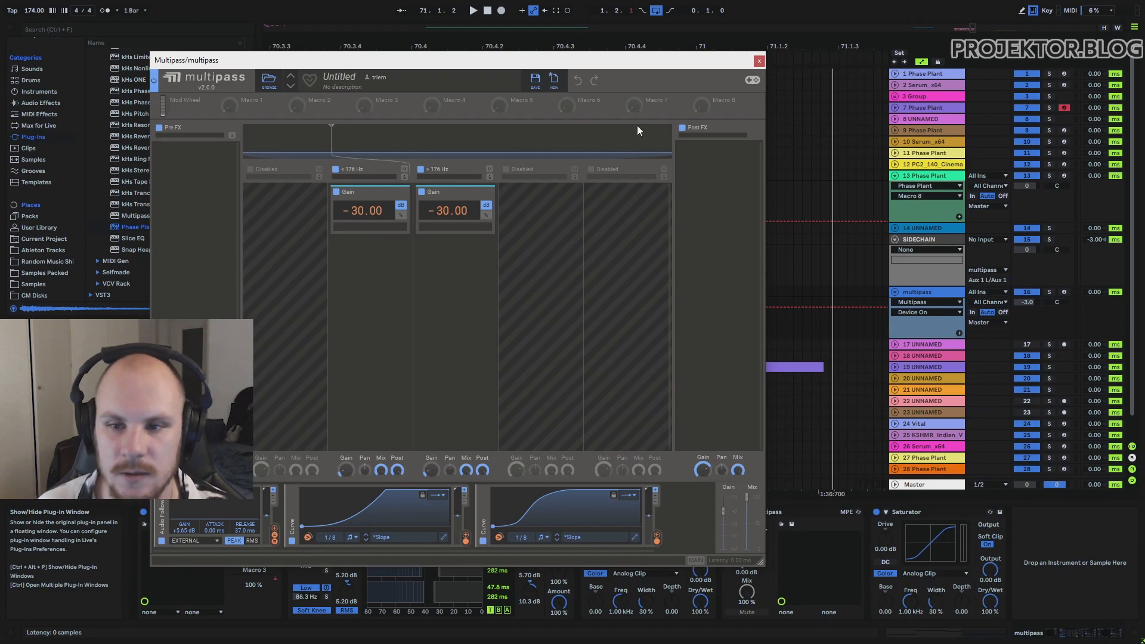
left_click(758, 61)
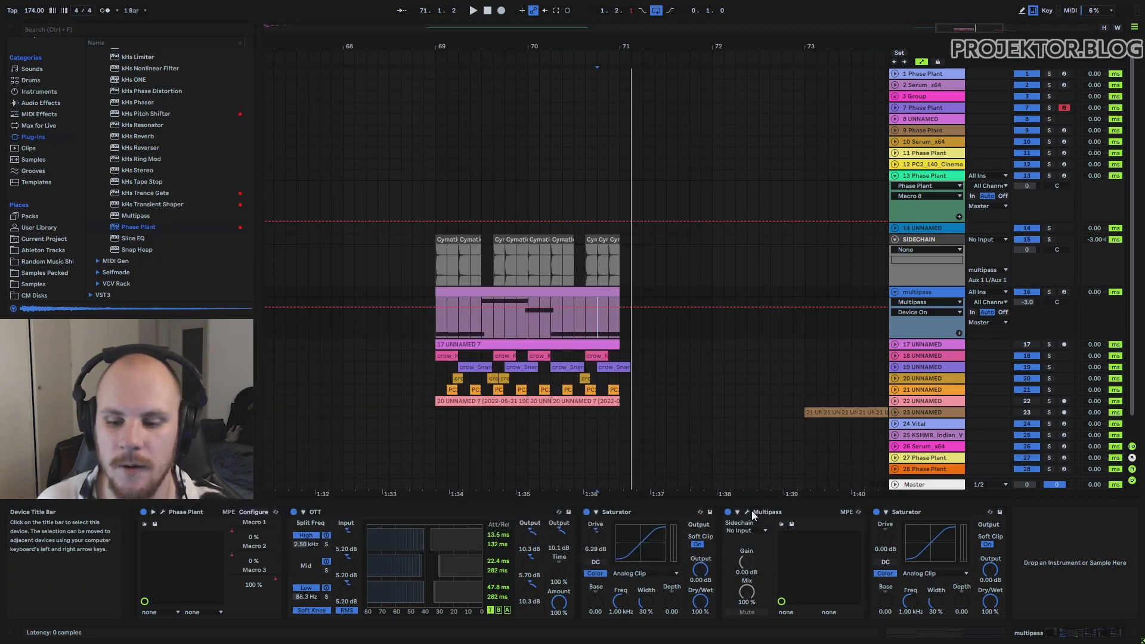
left_click(748, 511)
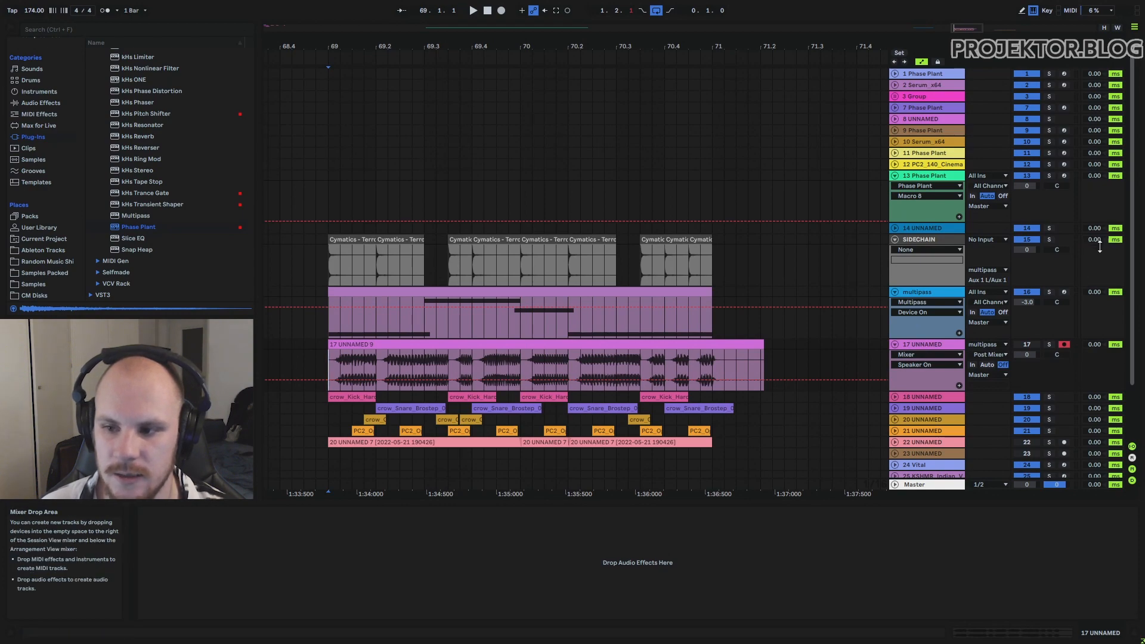
- Record the multipass track onto track 17 from bar 69 and delete the short portion of the recording starting at 69.2
left_click(501, 10)
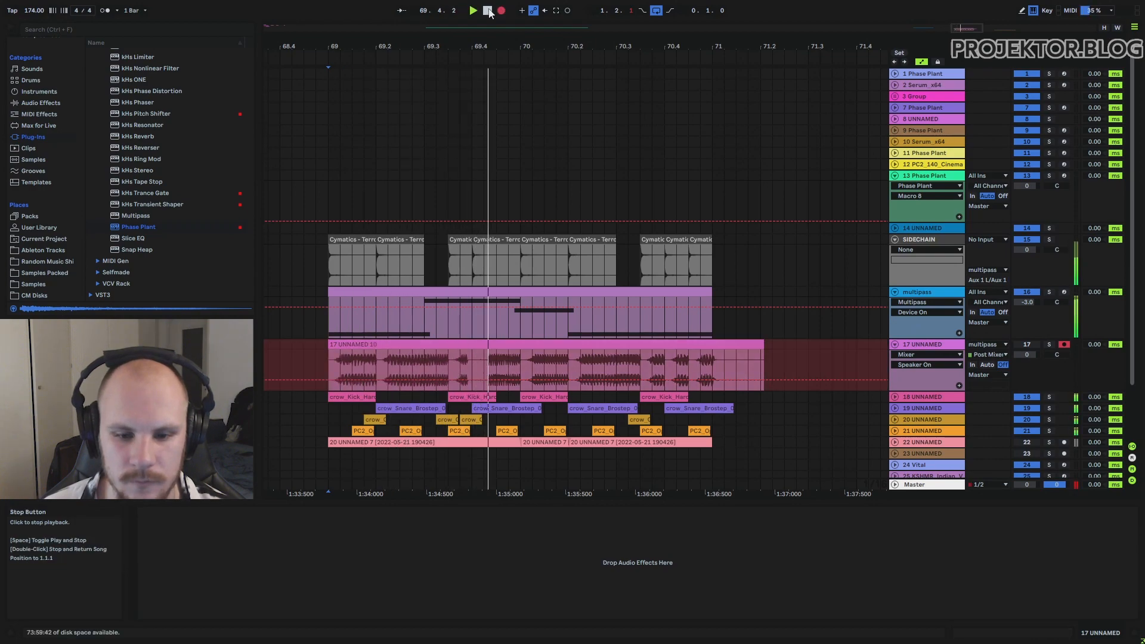
left_click(487, 10)
left_click_drag(384, 47, 386, 144)
left_click_drag(387, 358, 444, 366)
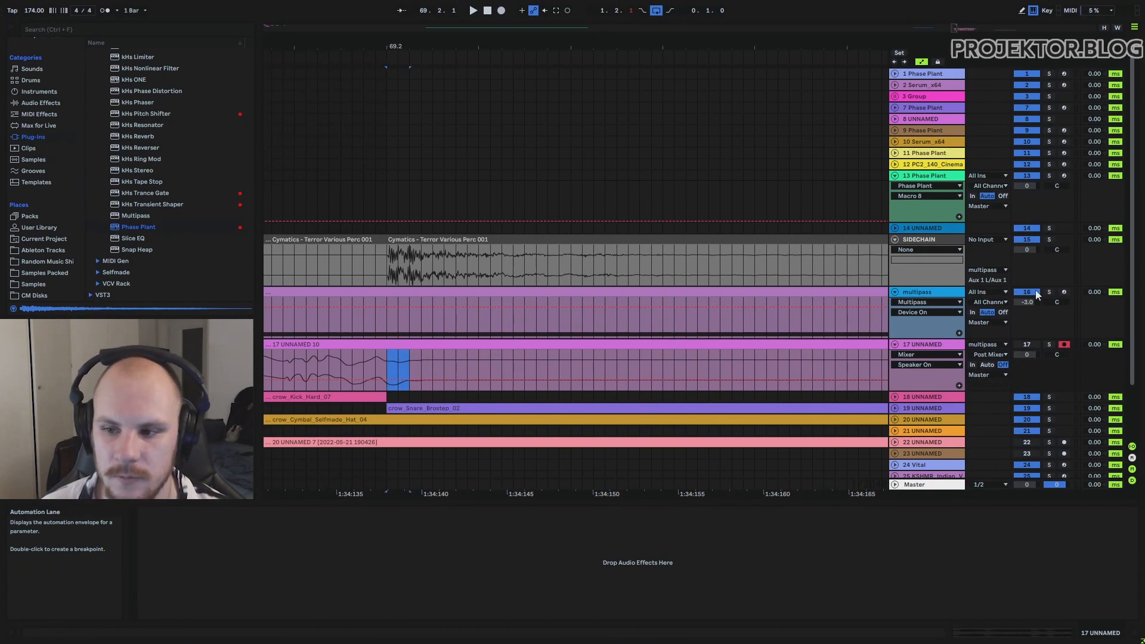
key("Delete")
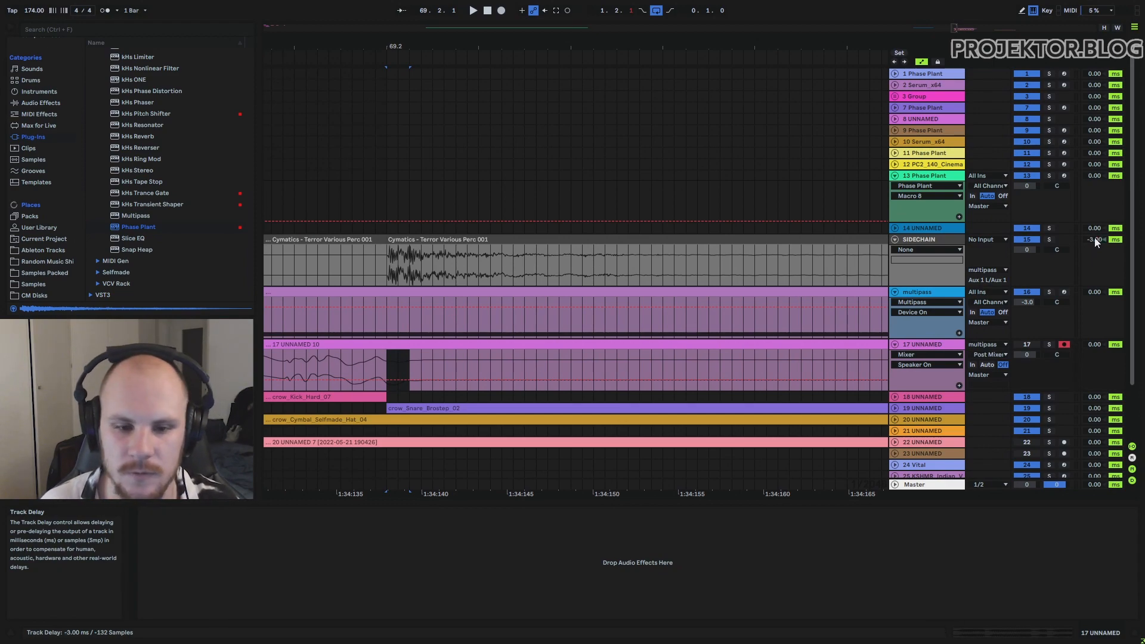
- Record onto track 17 again from bar 69 with the SIDECHAIN track delay at -3.00 ms, and examine the waveform just before 69.2
mouse_move(458, 239)
left_mouse_down()
mouse_move(406, 241)
mouse_move(454, 240)
left_mouse_up()
left_click_drag(426, 47, 425, 12)
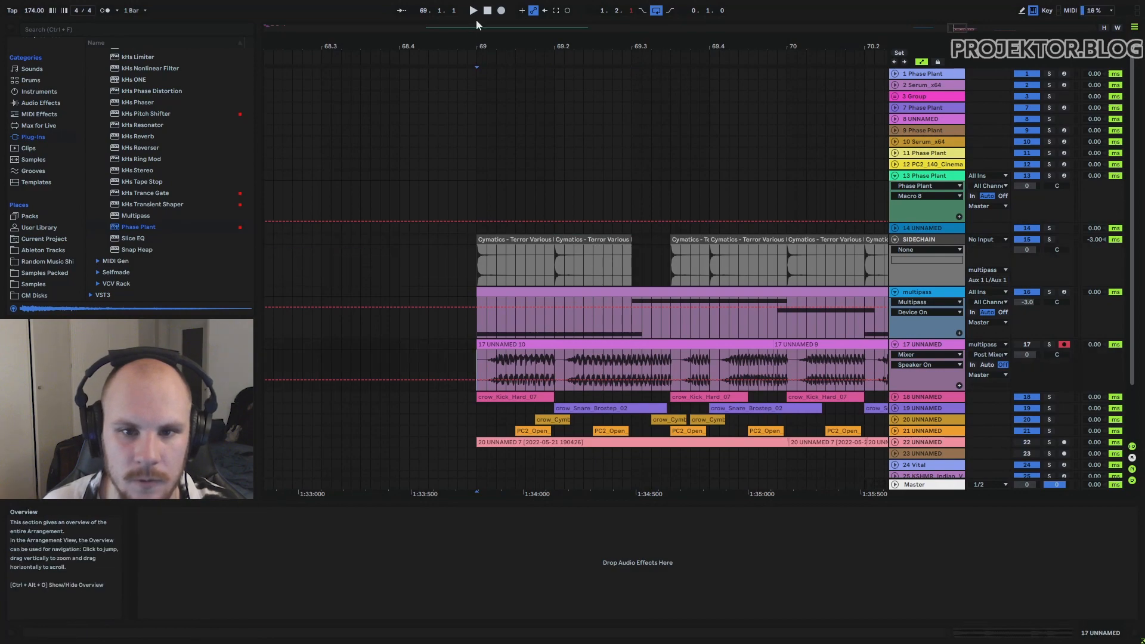
left_click(500, 11)
left_click(488, 11)
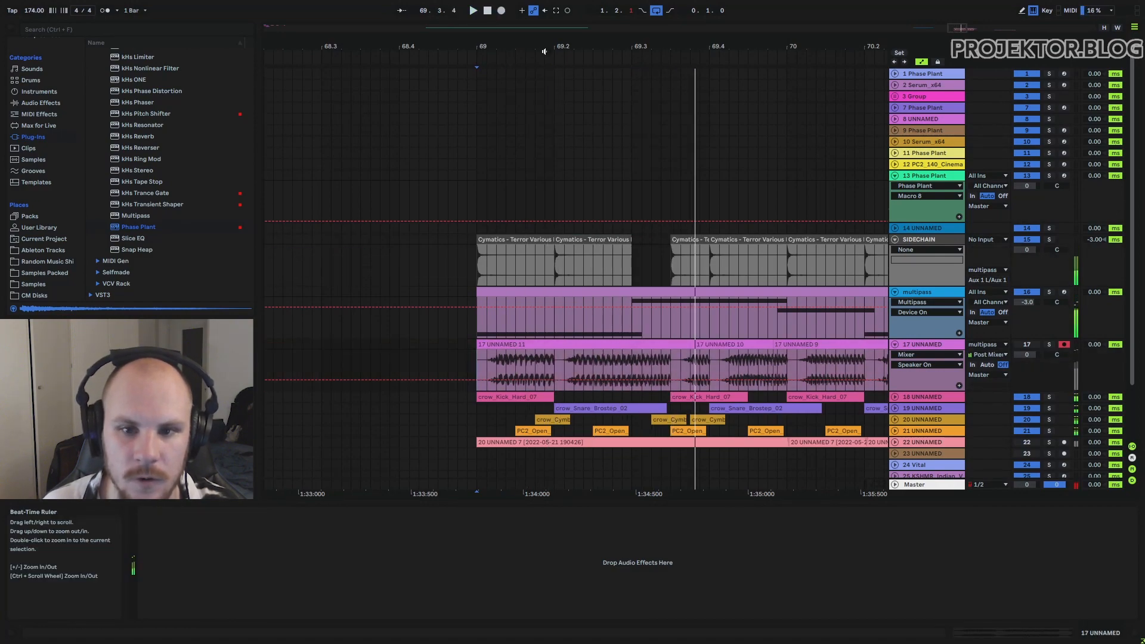
left_click_drag(554, 46, 555, 143)
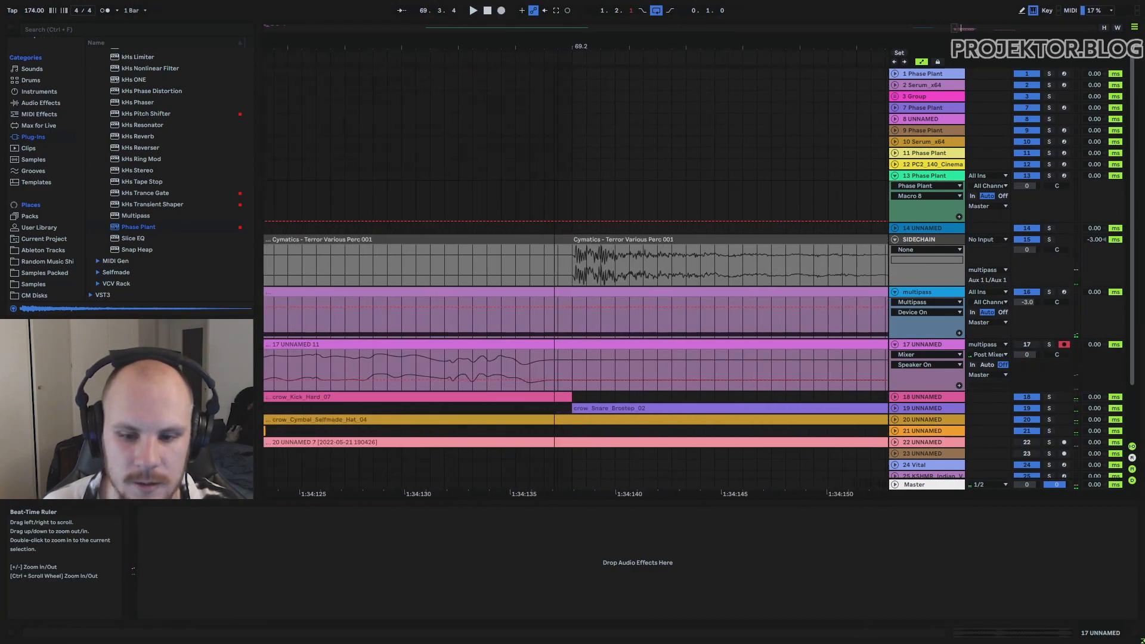
left_click(574, 360)
left_click_drag(541, 365, 570, 364)
left_click(570, 363)
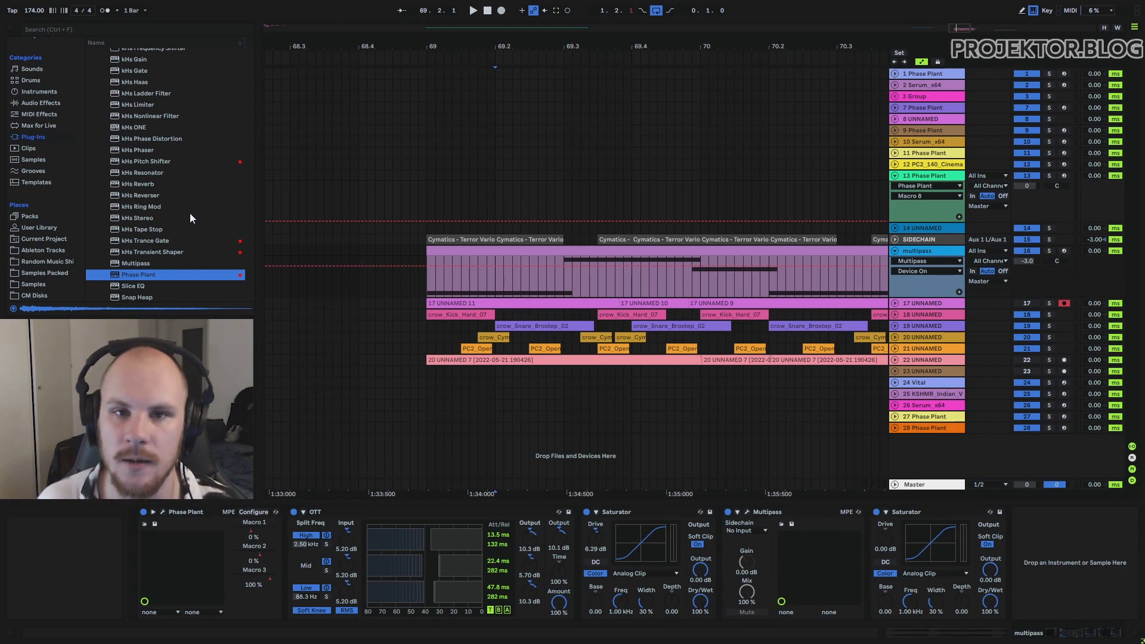
- Load Snap Heap between OTT and the first Saturator on the multipass track, and add a Reverb to Serial Bus 1
left_click(142, 296)
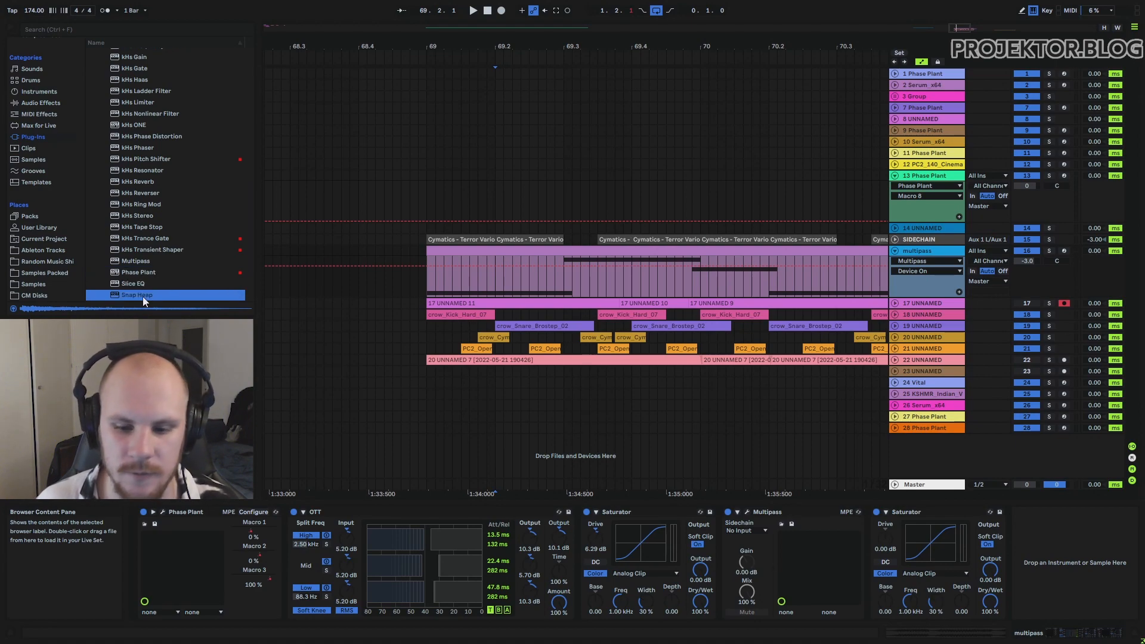
left_click_drag(564, 623, 581, 617)
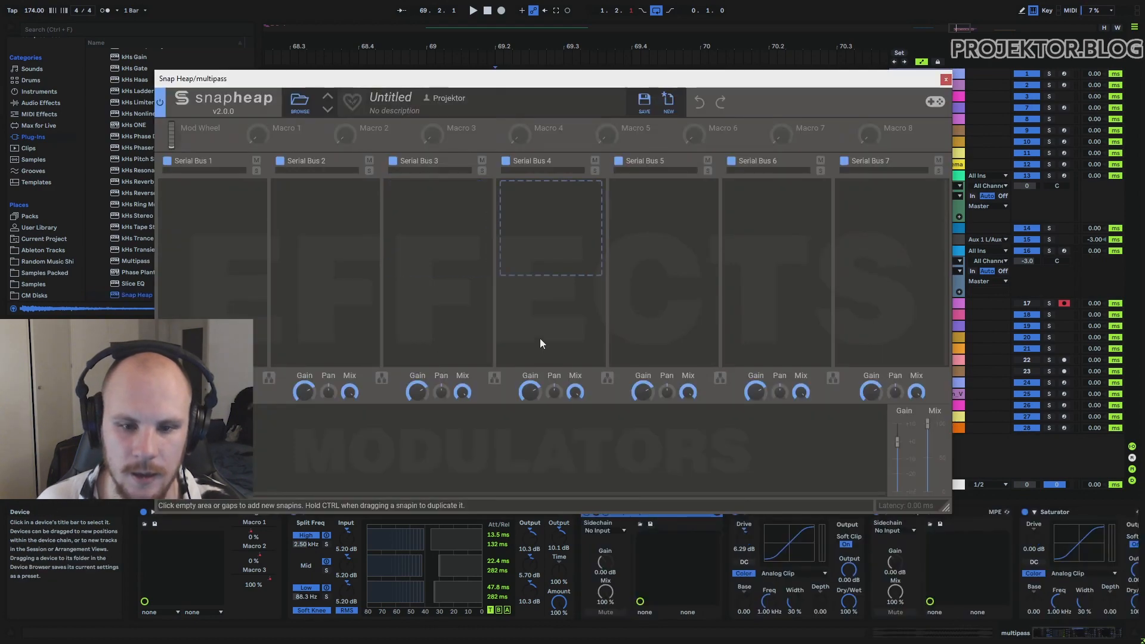
left_click(238, 208)
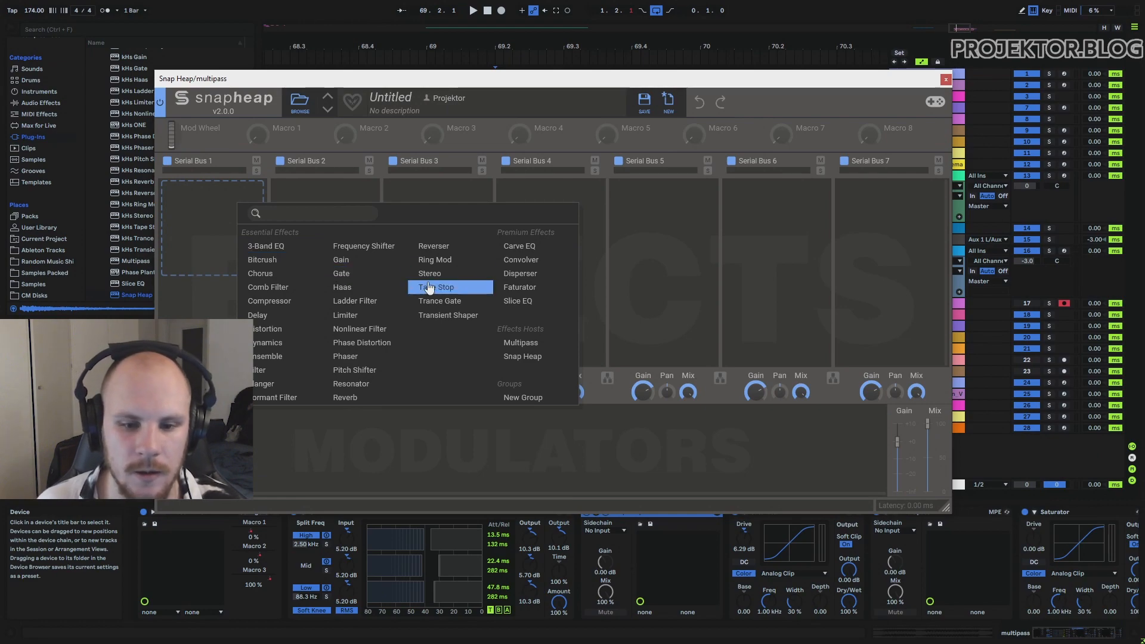
left_click(382, 398)
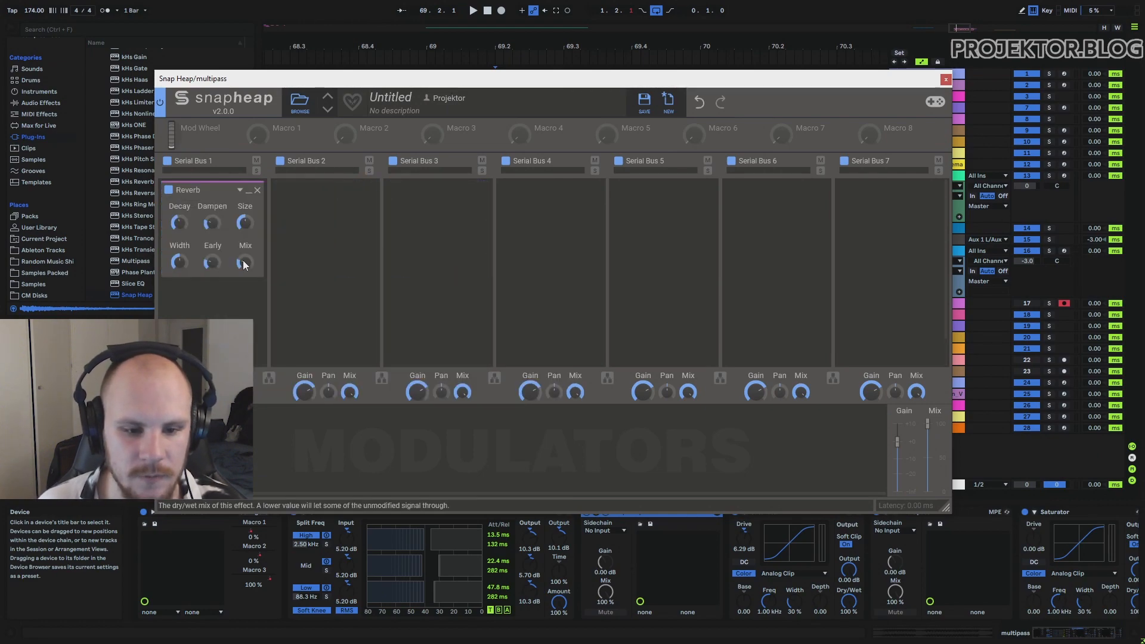
- Add an Audio Follower modulator in Snap Heap, route it to the Reverb's Mix, and increase the modulation amount
left_click(269, 456)
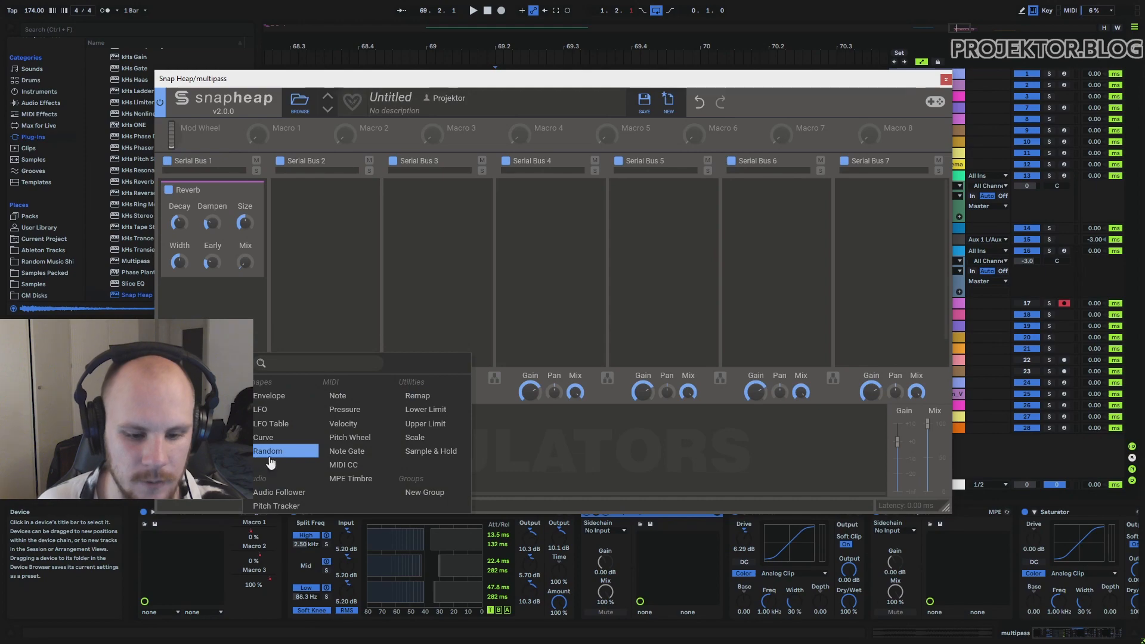
left_click(275, 492)
left_click_drag(316, 480, 245, 270)
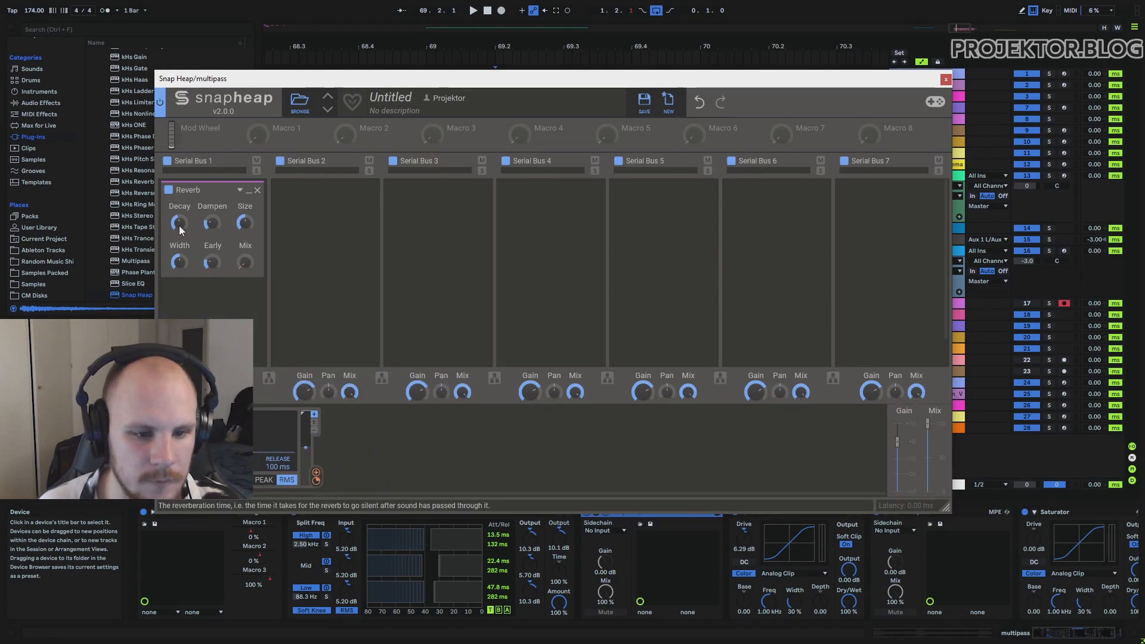
left_click_drag(179, 223, 179, 218)
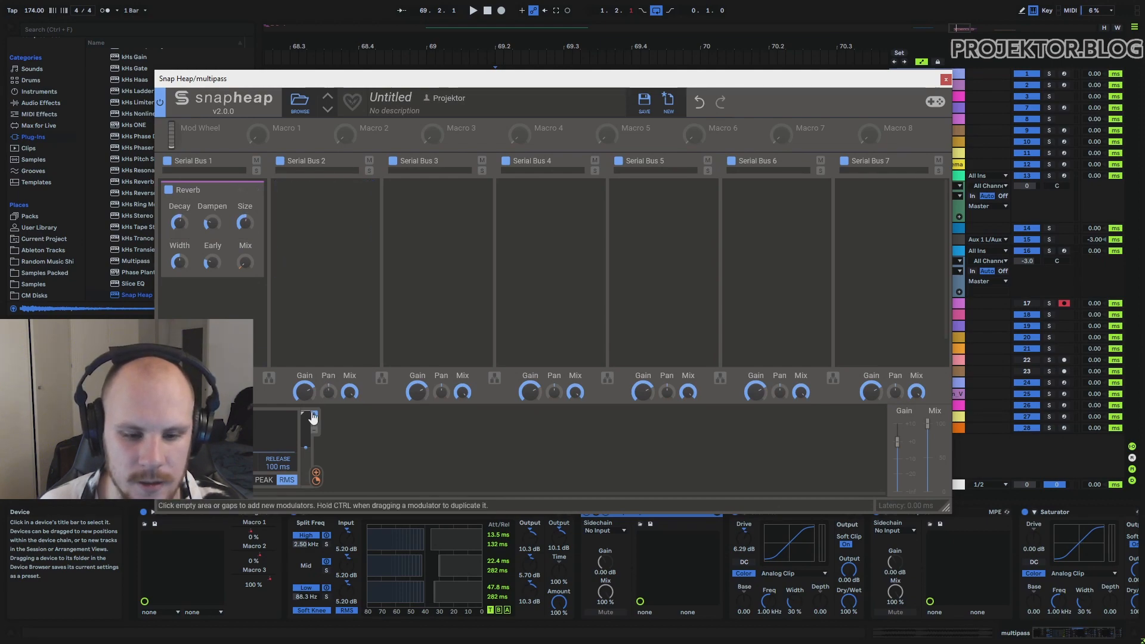
left_click_drag(316, 472, 245, 262)
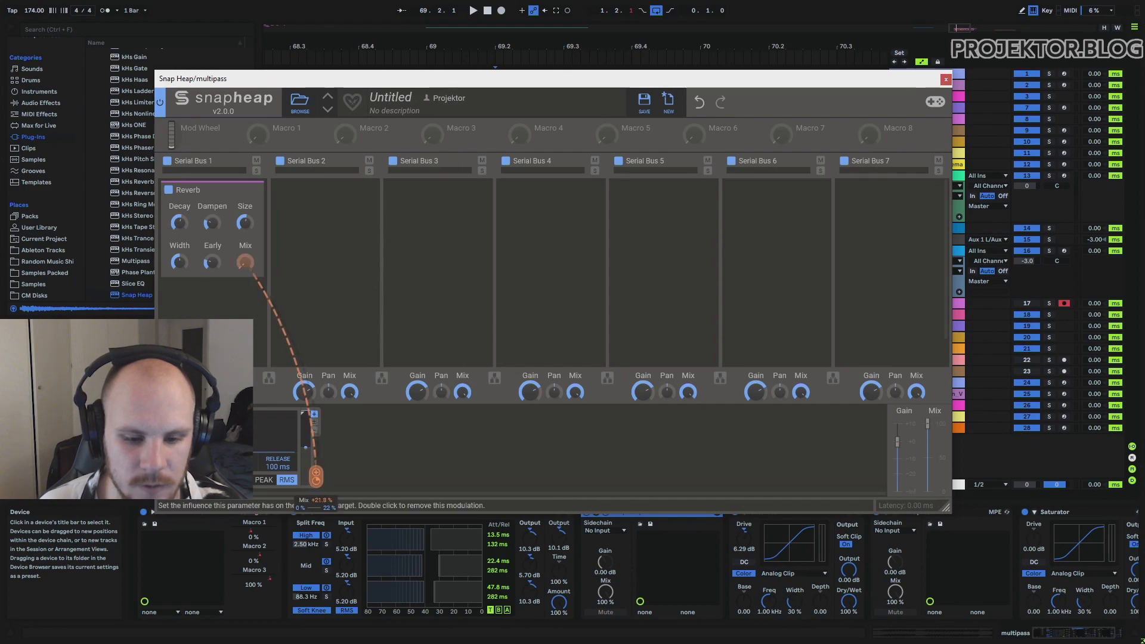
left_click_drag(316, 480, 316, 483)
- Audition the modulated reverb and set the Audio Follower to Peak detection with a 31.0 ms release
key("space")
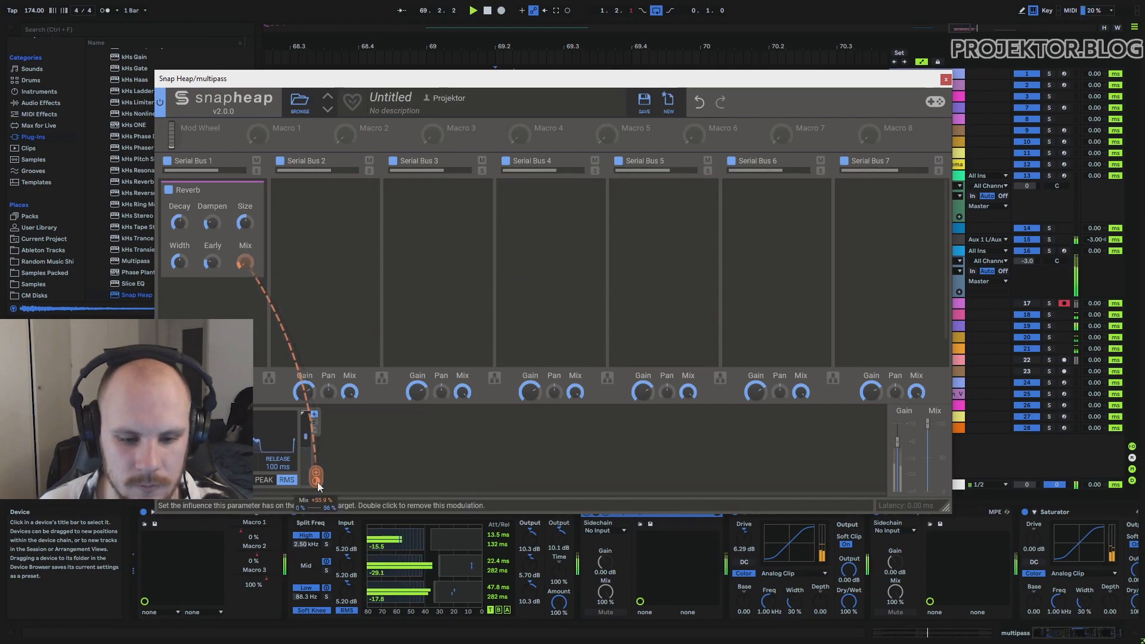
key("space")
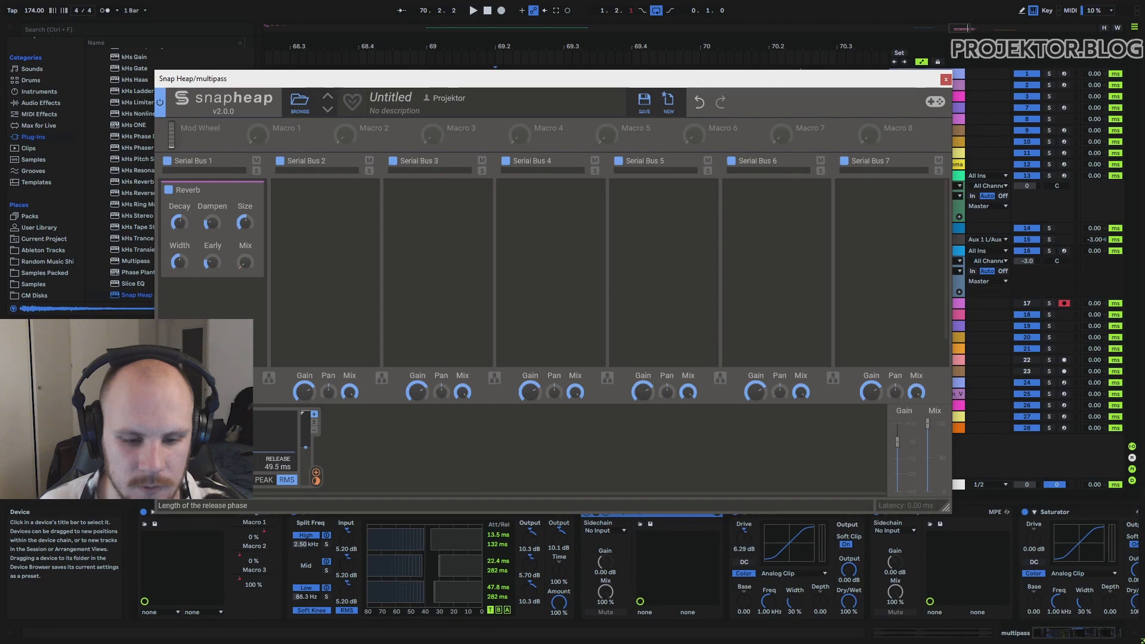
left_click(264, 480)
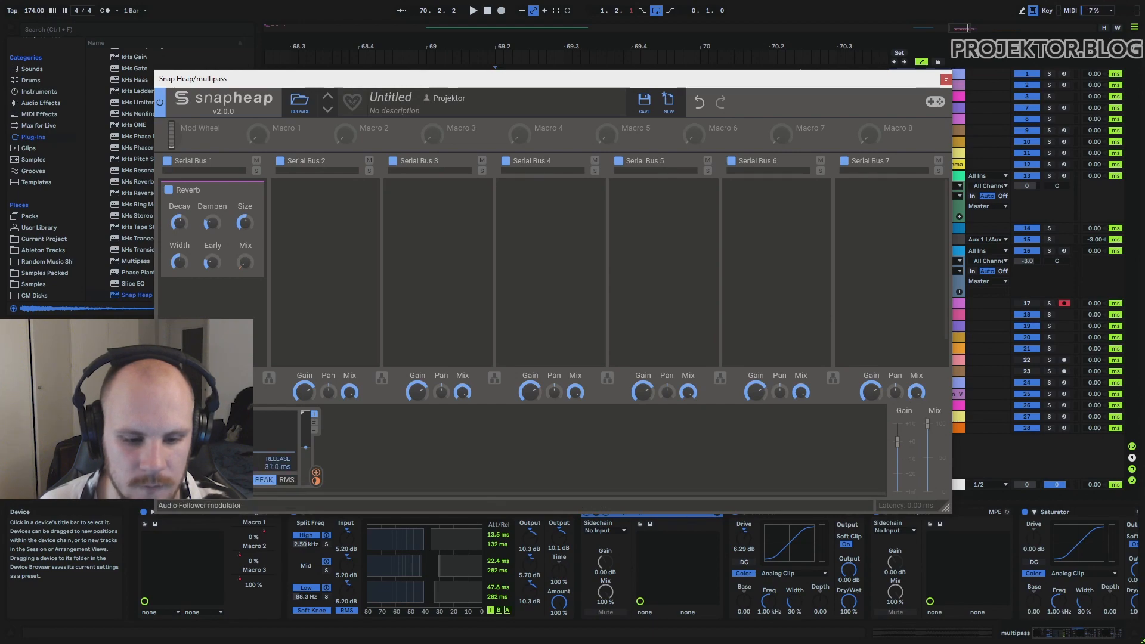
left_click(266, 480)
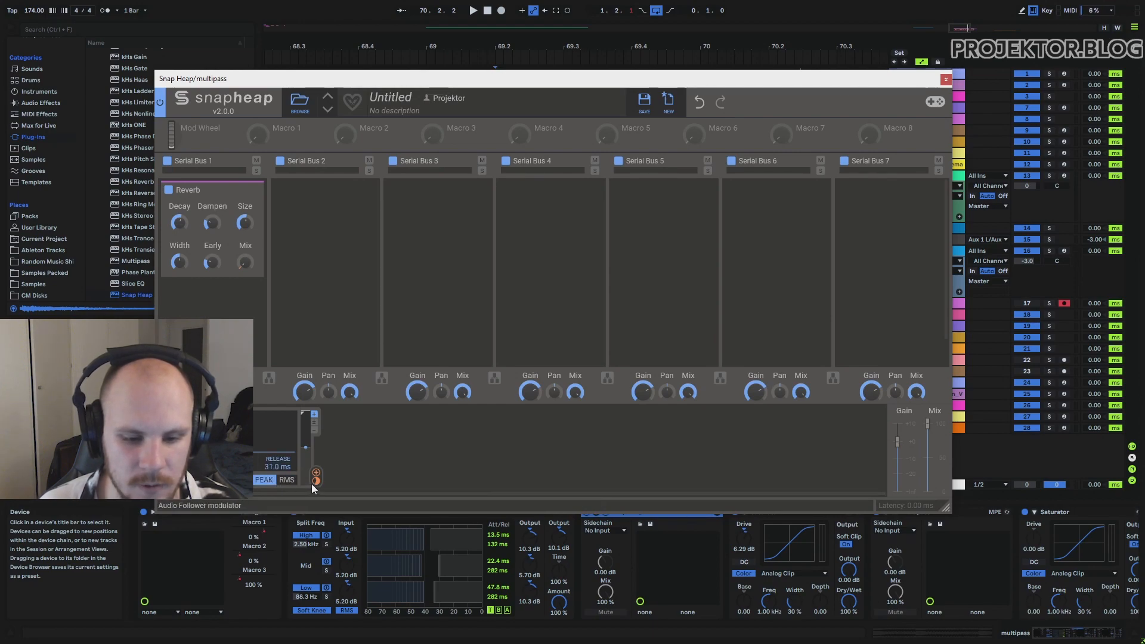
key("space")
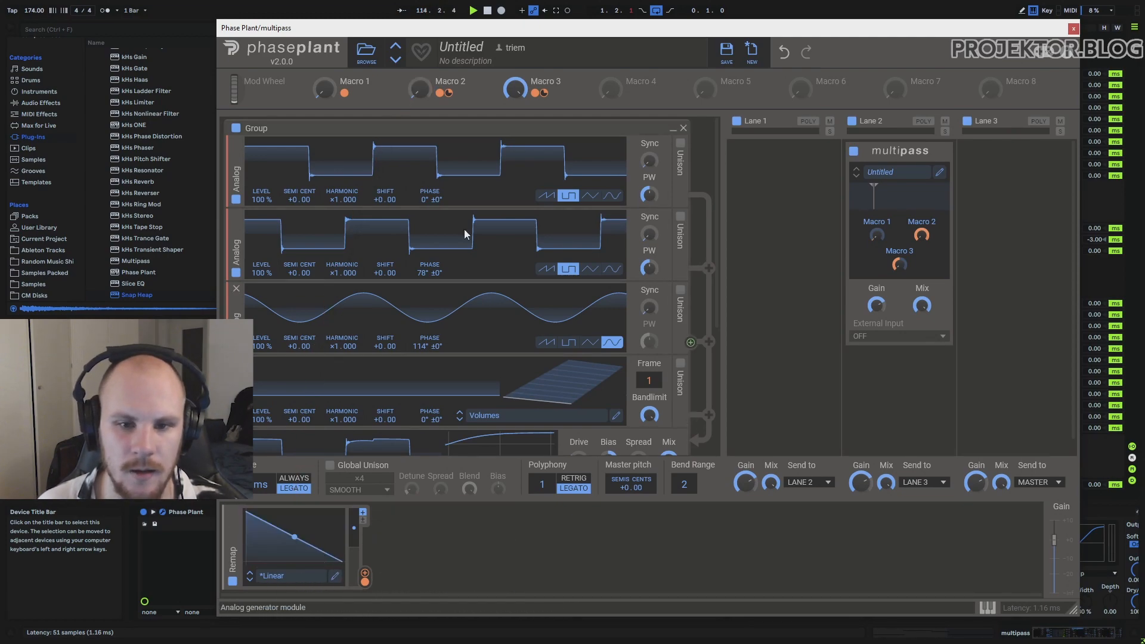
- Inspect Phase Plant's Macro 2 and Macro 3 modulations of the Remap input and Remap's modulation of Multipass Macro 3
mouse_move(447, 91)
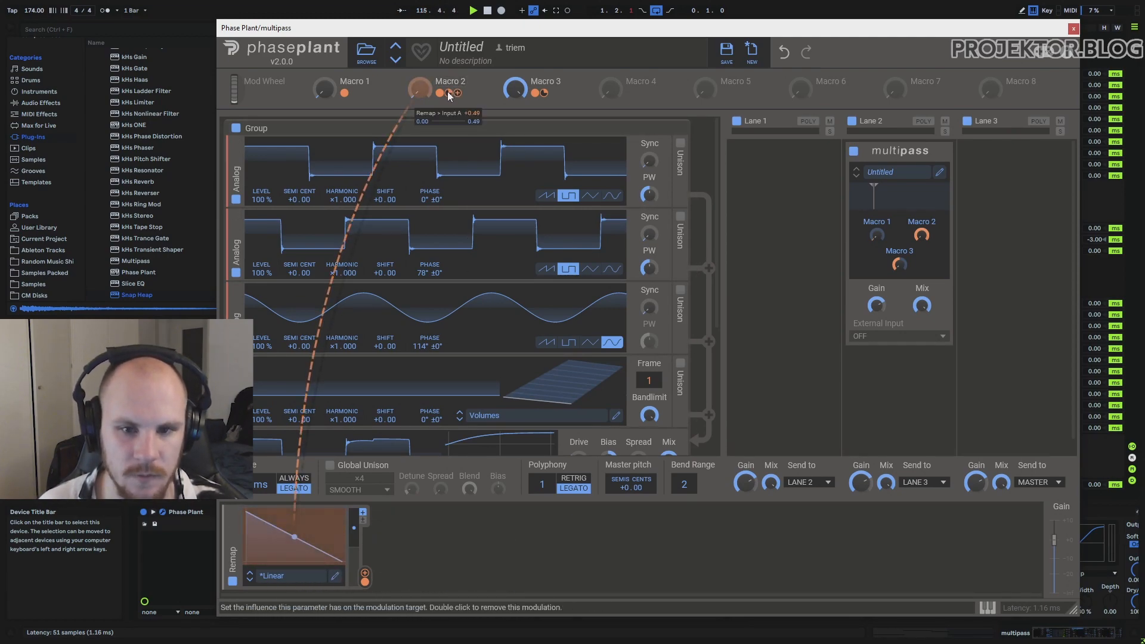
mouse_move(545, 93)
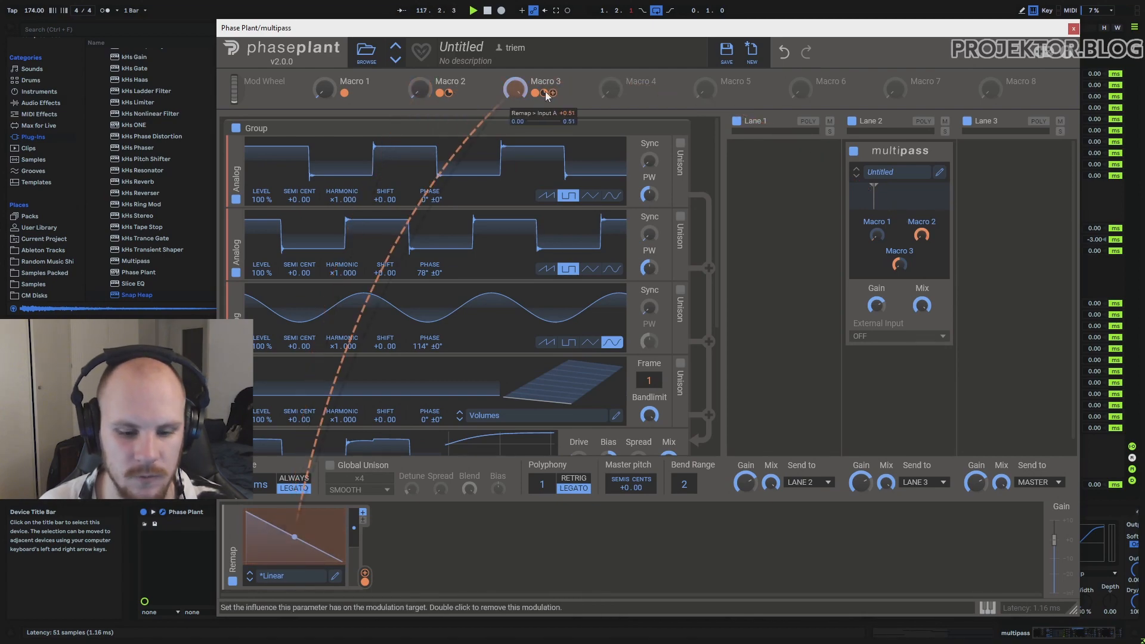
mouse_move(366, 582)
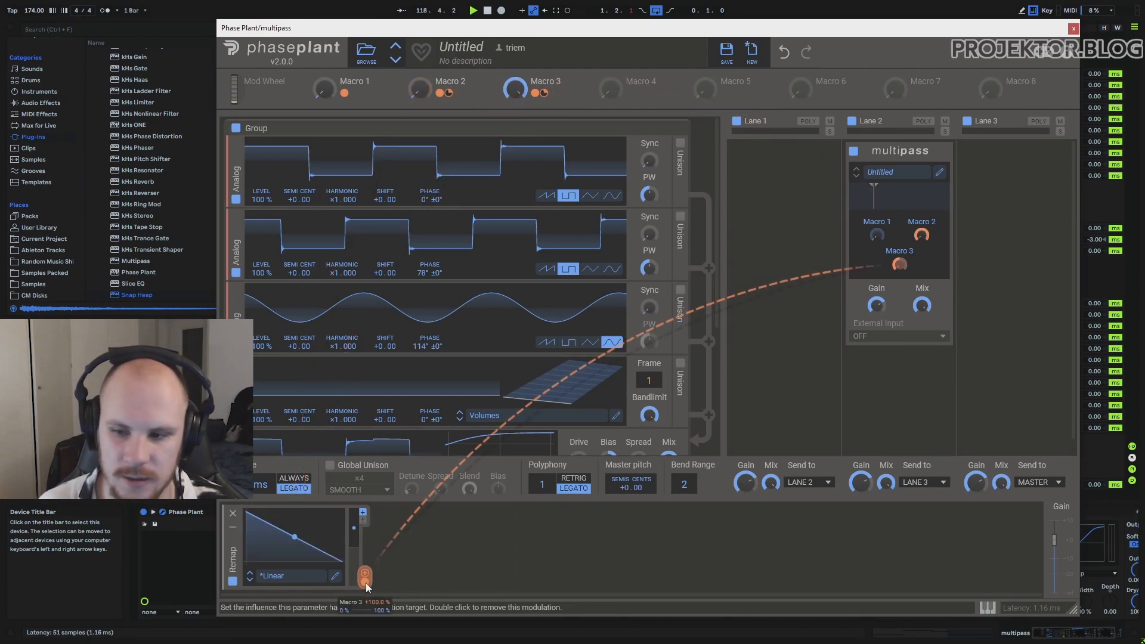
- Examine the Macro 3 target on Lane 2's Multipass and view the effect chain in its editor
mouse_move(901, 275)
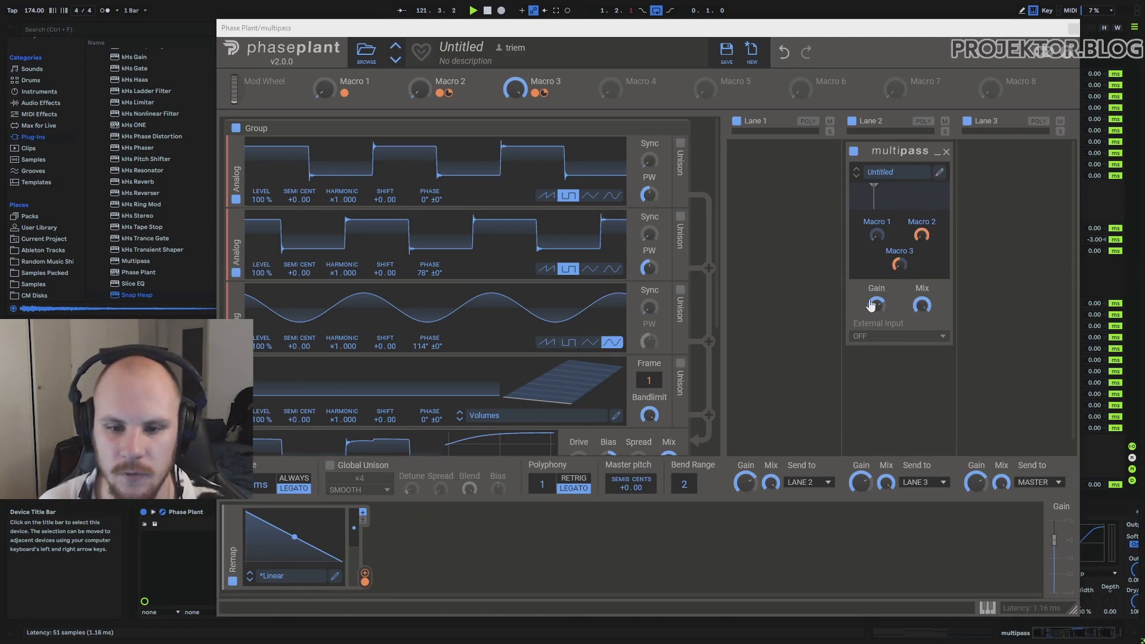
left_click(939, 172)
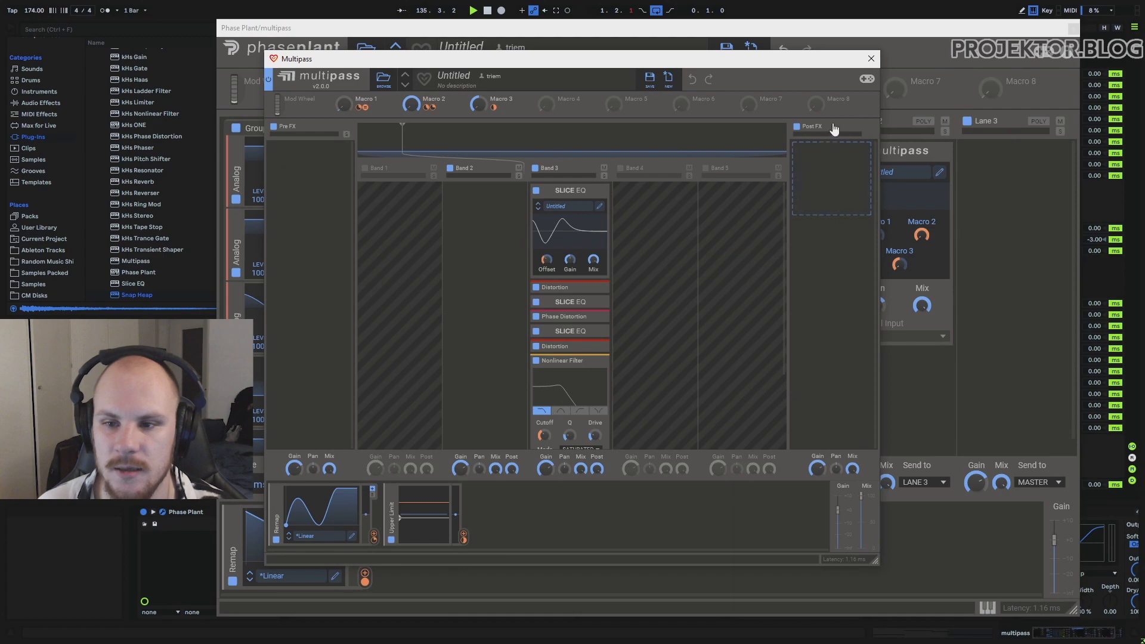
left_click(869, 59)
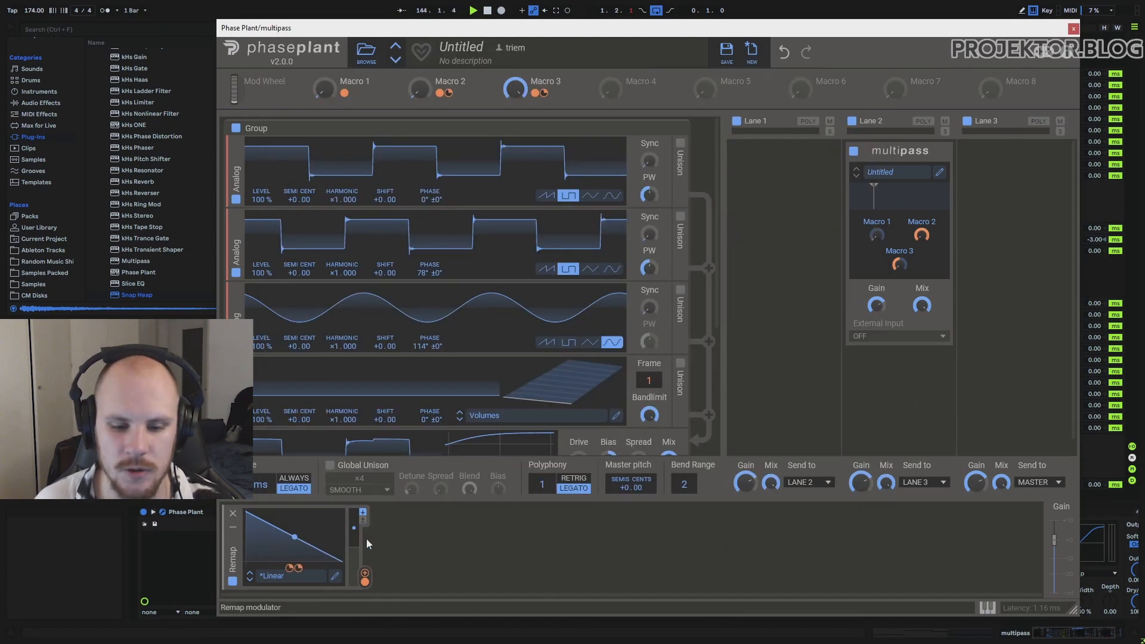
- Add a second Remap modulator in Phase Plant and route Macro 4 to its input
left_click(435, 537)
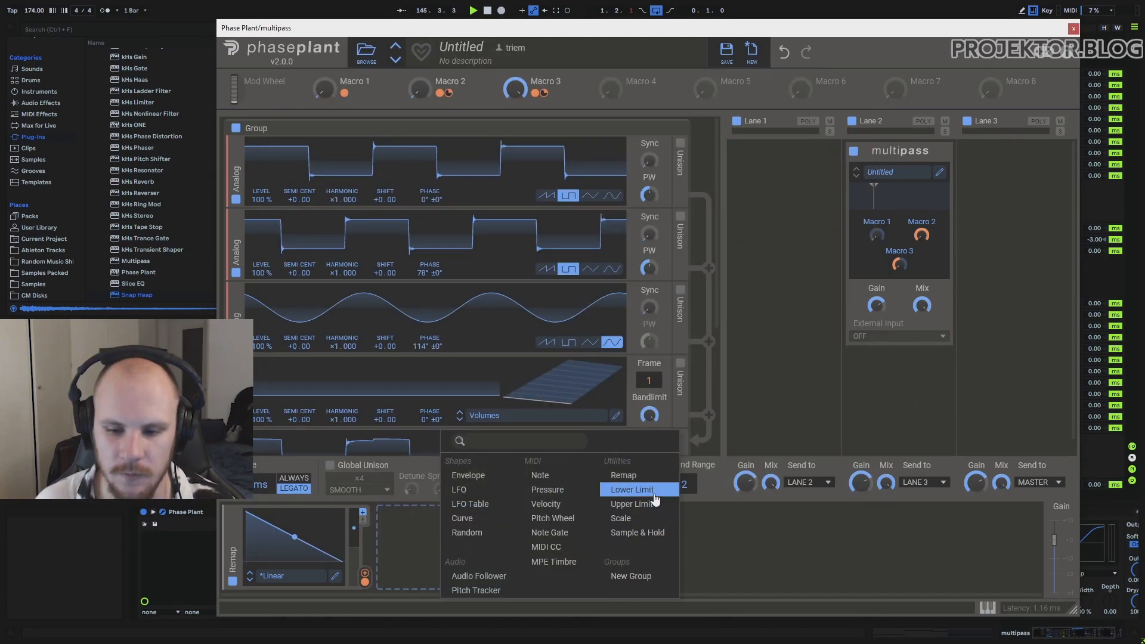
left_click(624, 476)
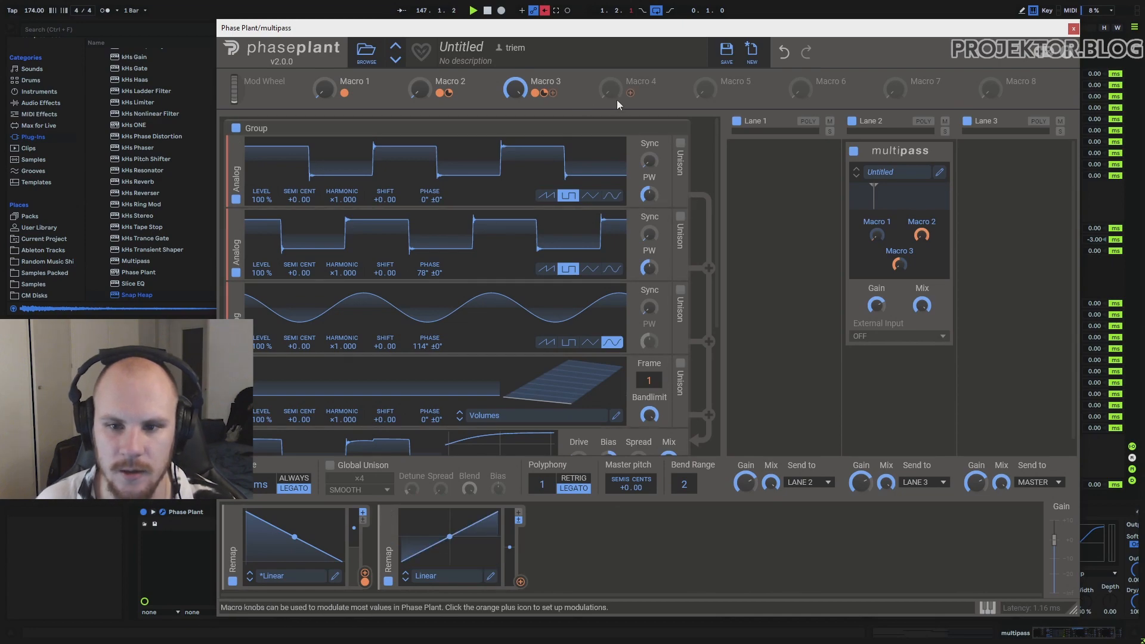
left_click(630, 93)
left_click(450, 568)
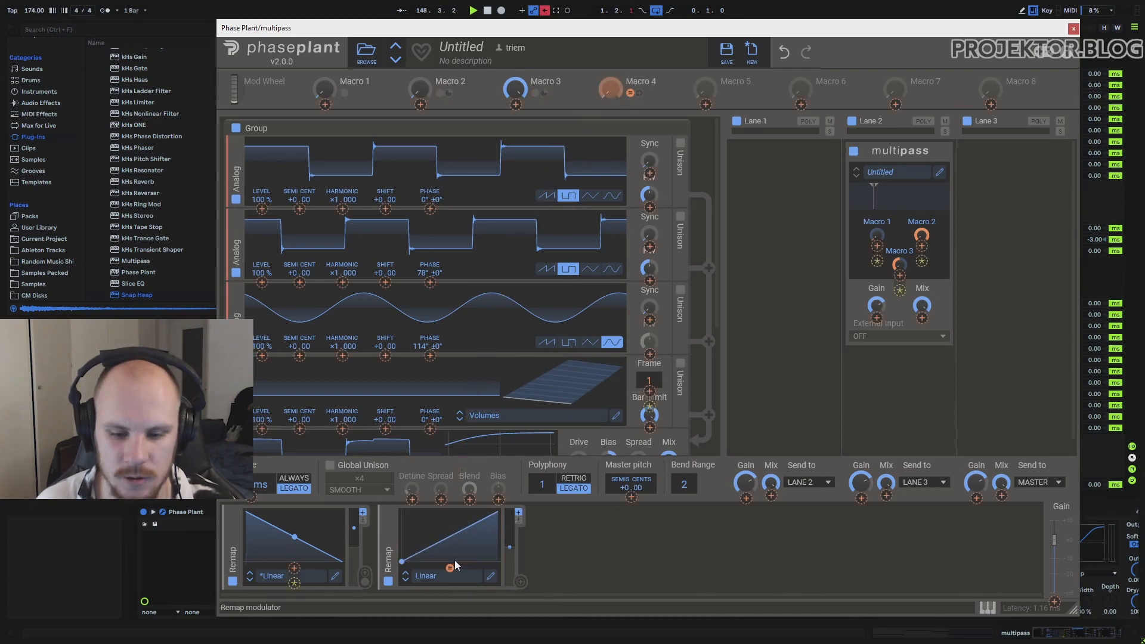
- Route Macro 5 to the second Remap's input and adjust both macros' modulation amounts, with Macro 4 at +0.30
left_click(736, 105)
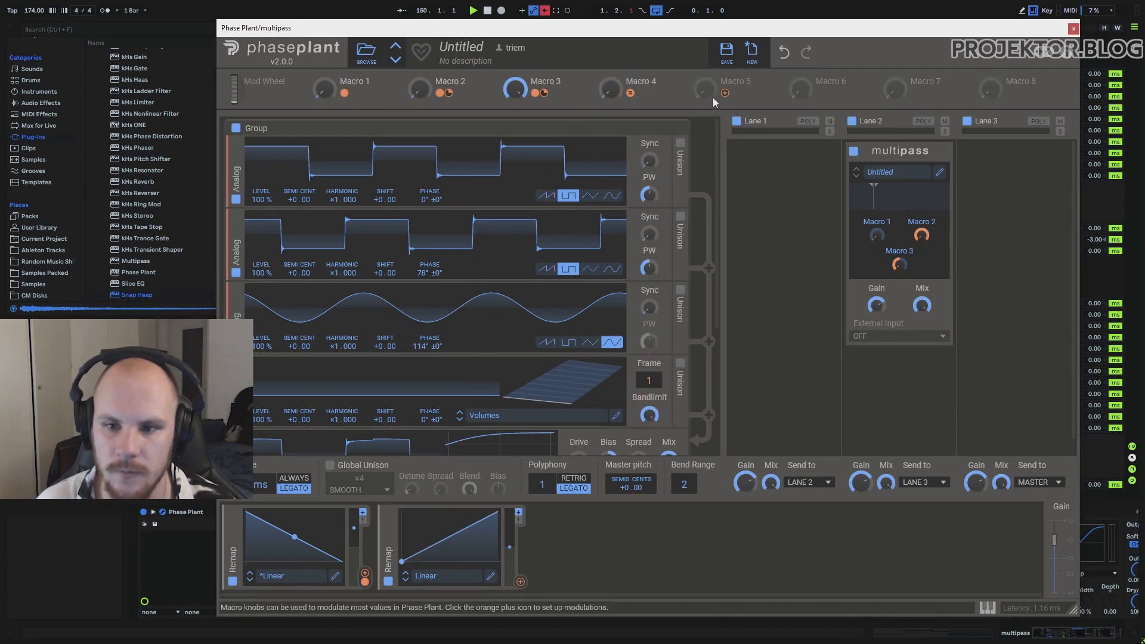
left_click(725, 93)
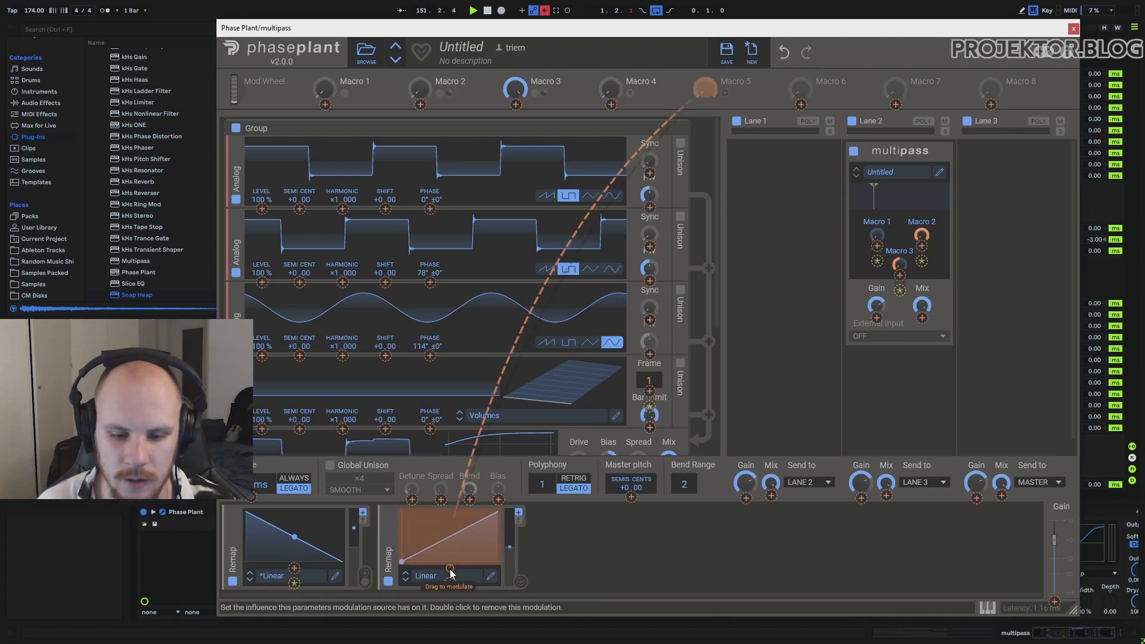
left_click(450, 568)
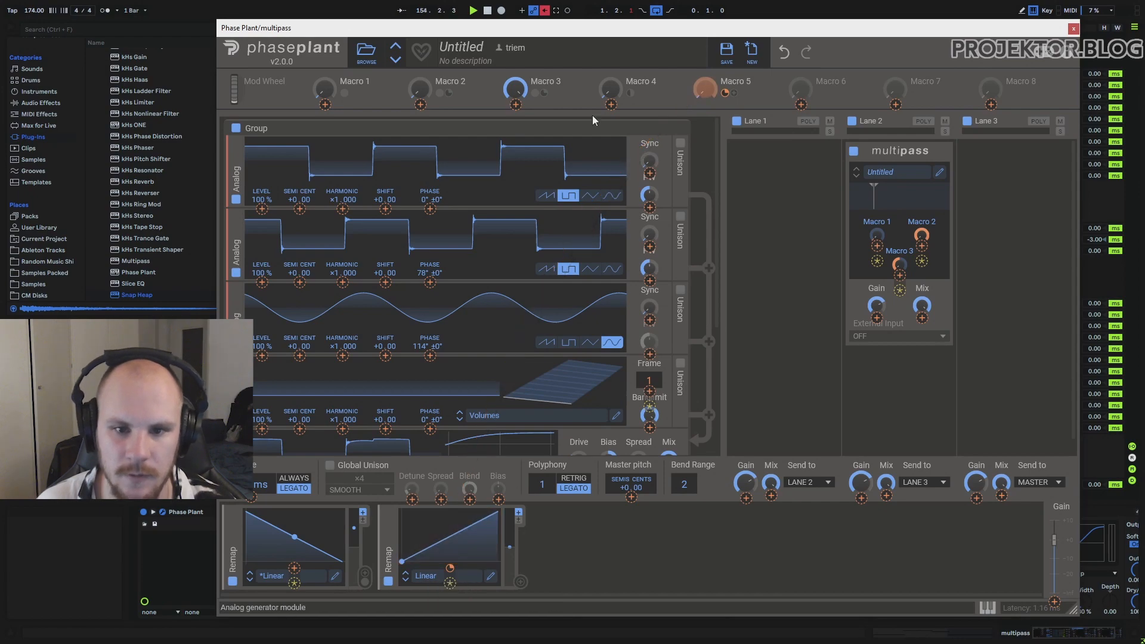
left_click(476, 96)
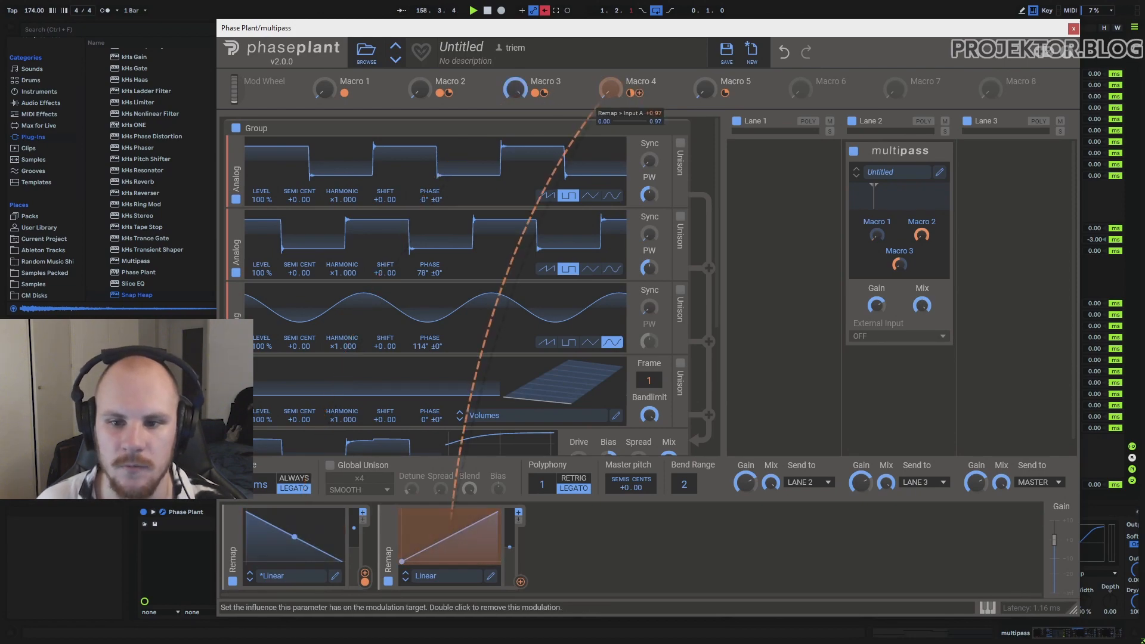
left_click_drag(631, 93, 630, 121)
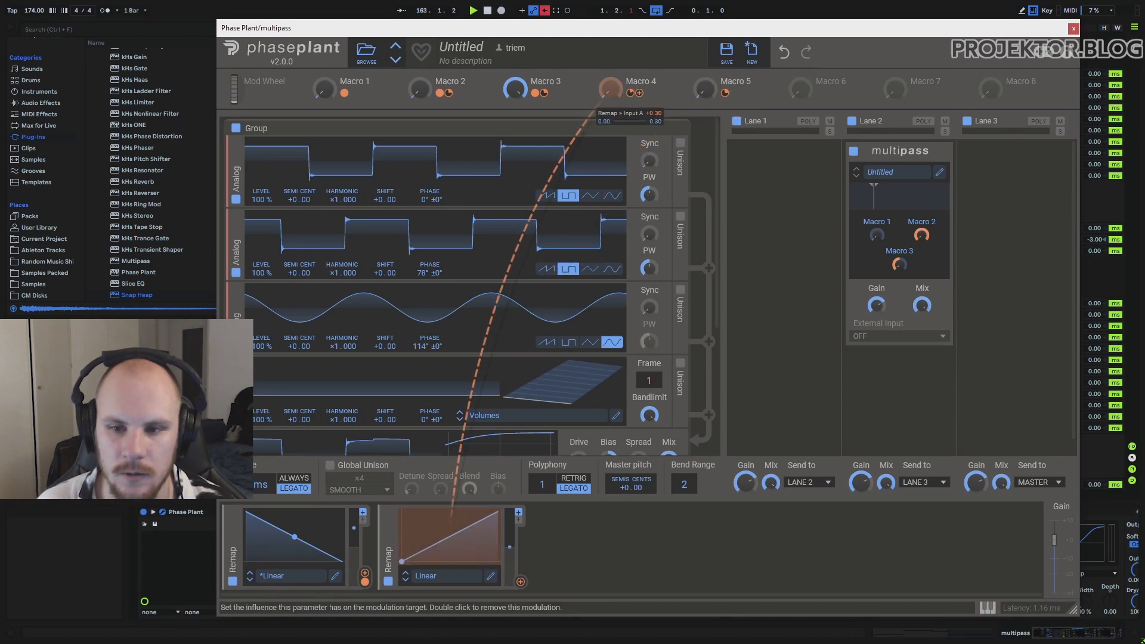
left_click_drag(725, 93, 725, 73)
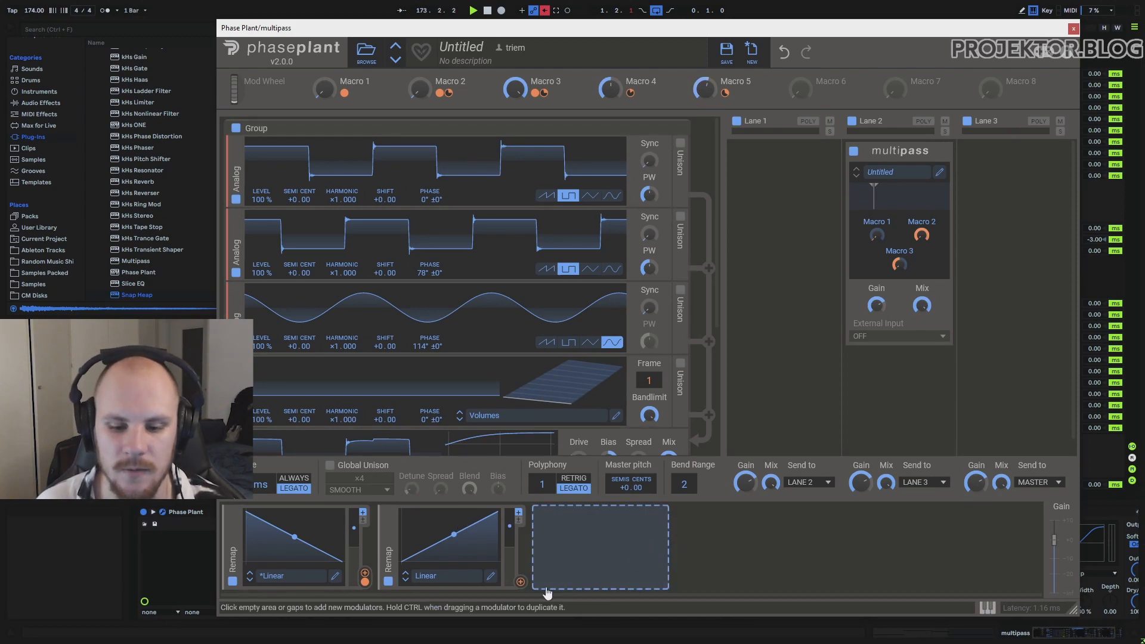
- Reshape the second Remap's linear curve into an S-curve with an added middle node in the Remap Editor
left_click(490, 575)
left_click_drag(576, 317, 585, 354)
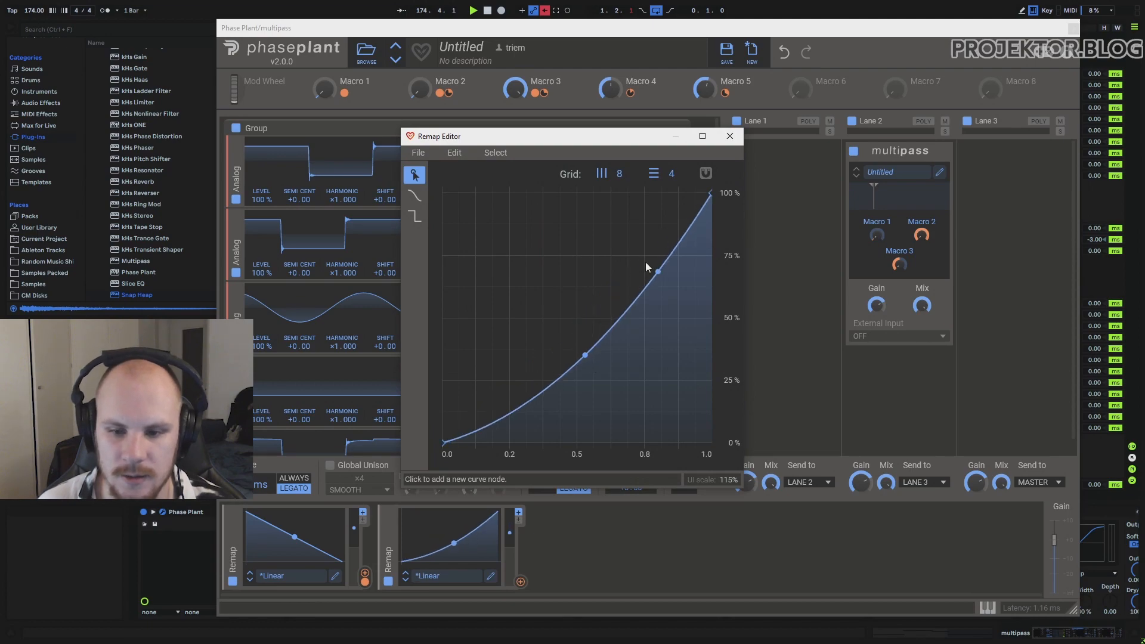
left_click_drag(645, 262, 639, 232)
left_click_drag(551, 392, 551, 404)
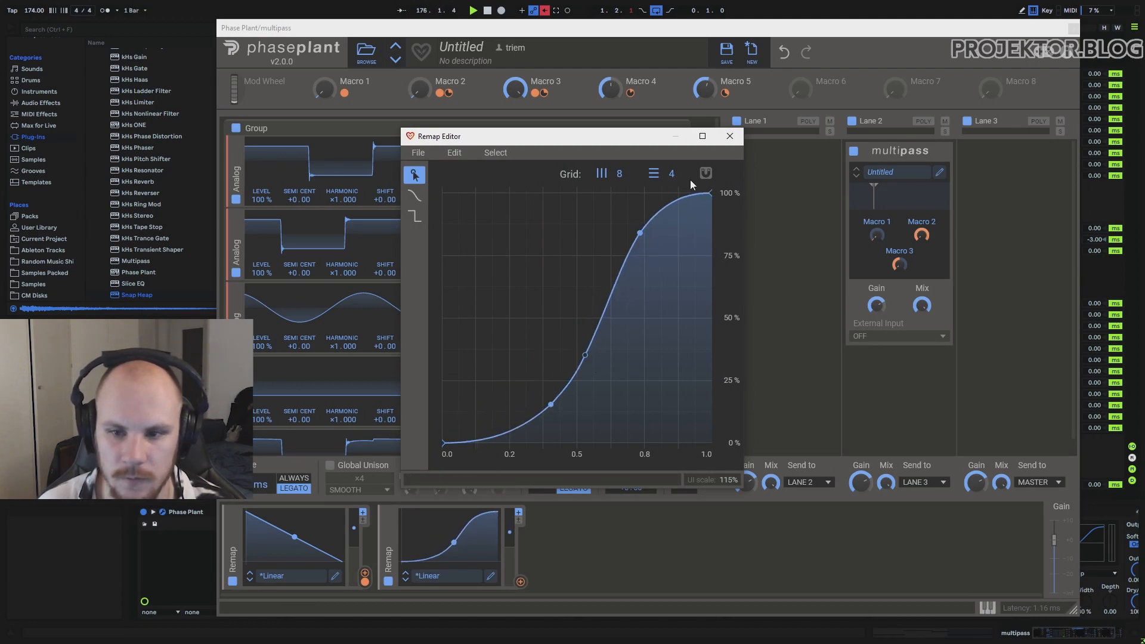
left_click(729, 137)
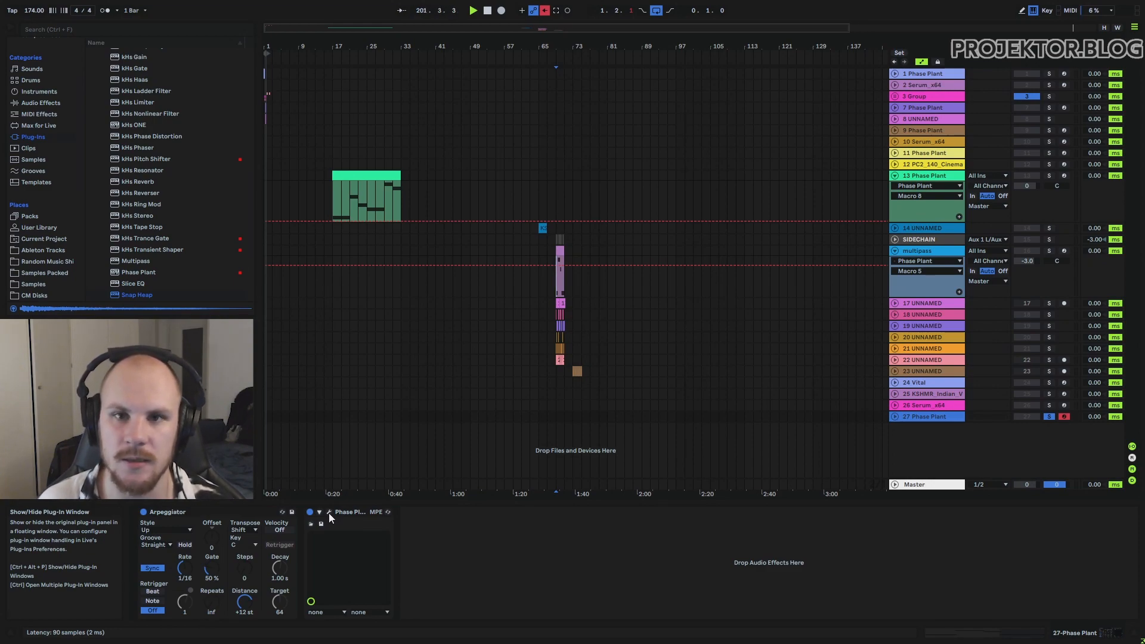
- Open track 27's Phase Plant, uncover the Arpeggiator device behind its window, and set the Arpeggiator's synced rate to 1/32
left_click(328, 513)
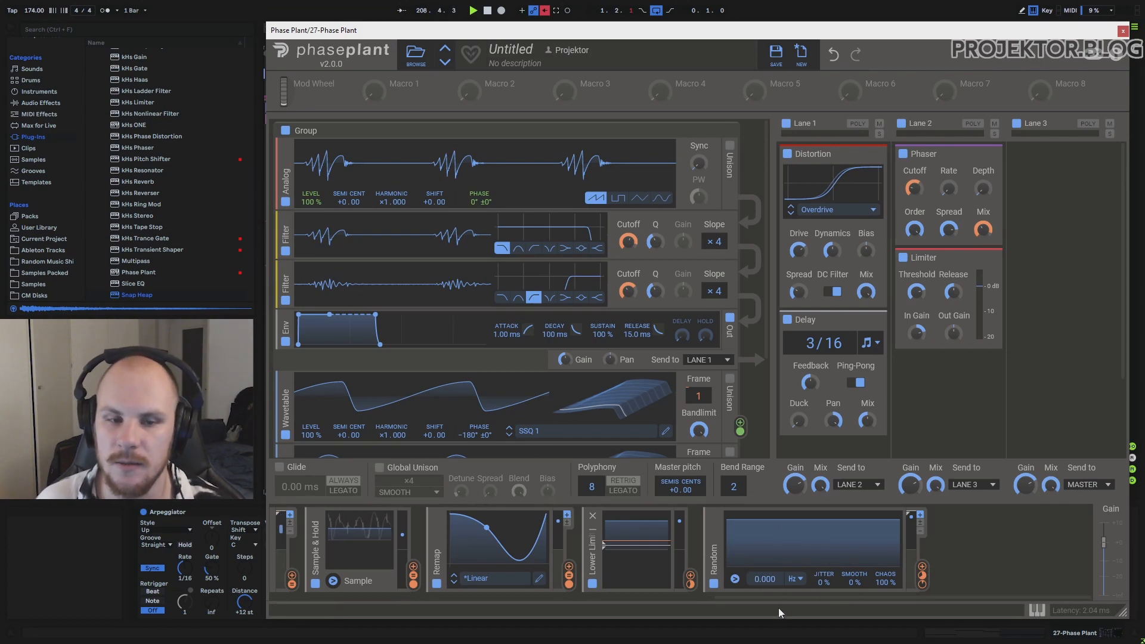
left_click(203, 511)
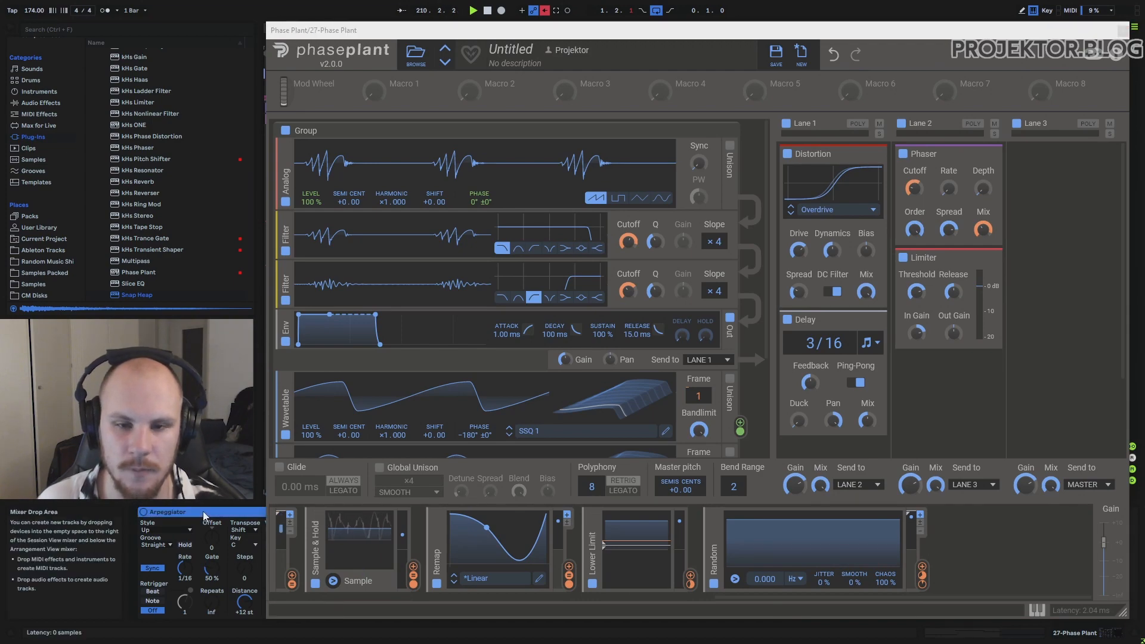
left_click_drag(484, 41, 534, 42)
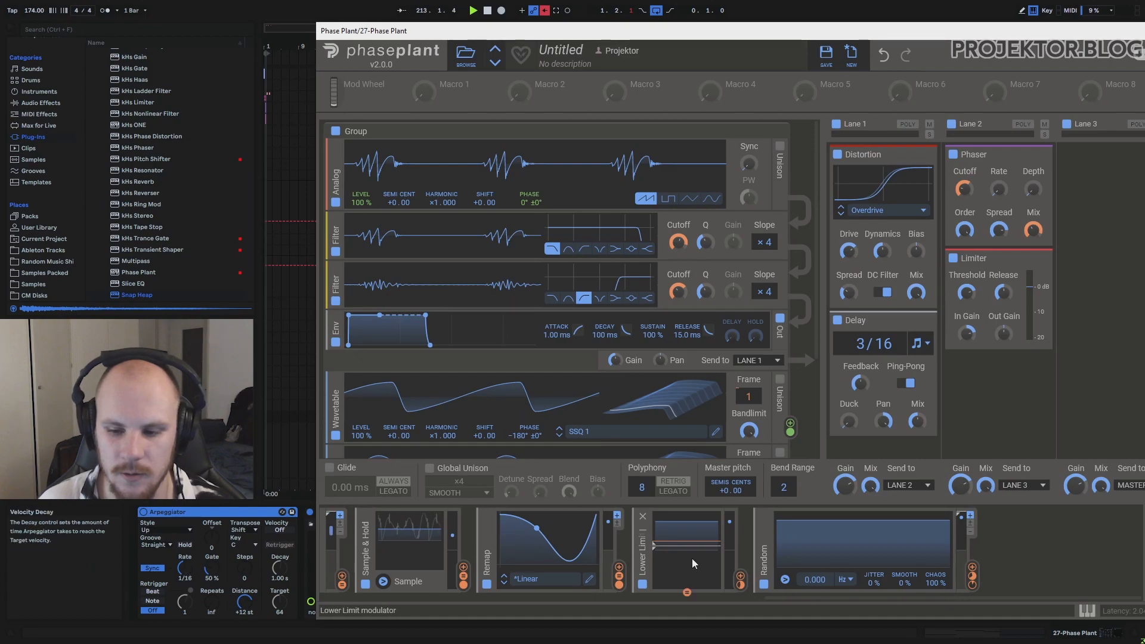
left_click(184, 566)
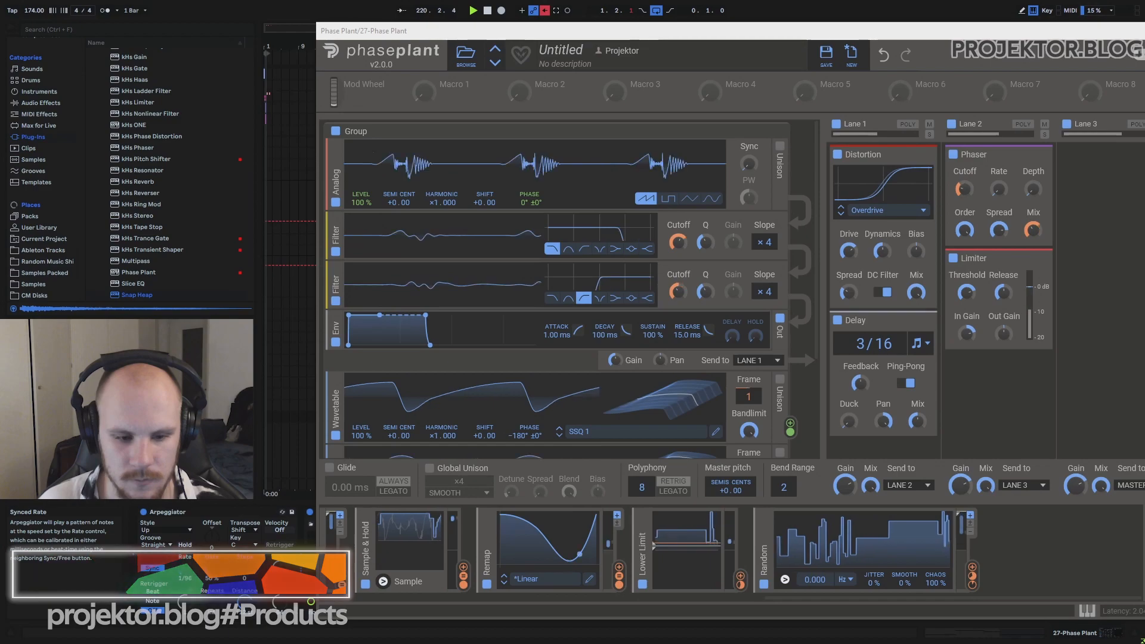
left_click_drag(184, 568, 184, 561)
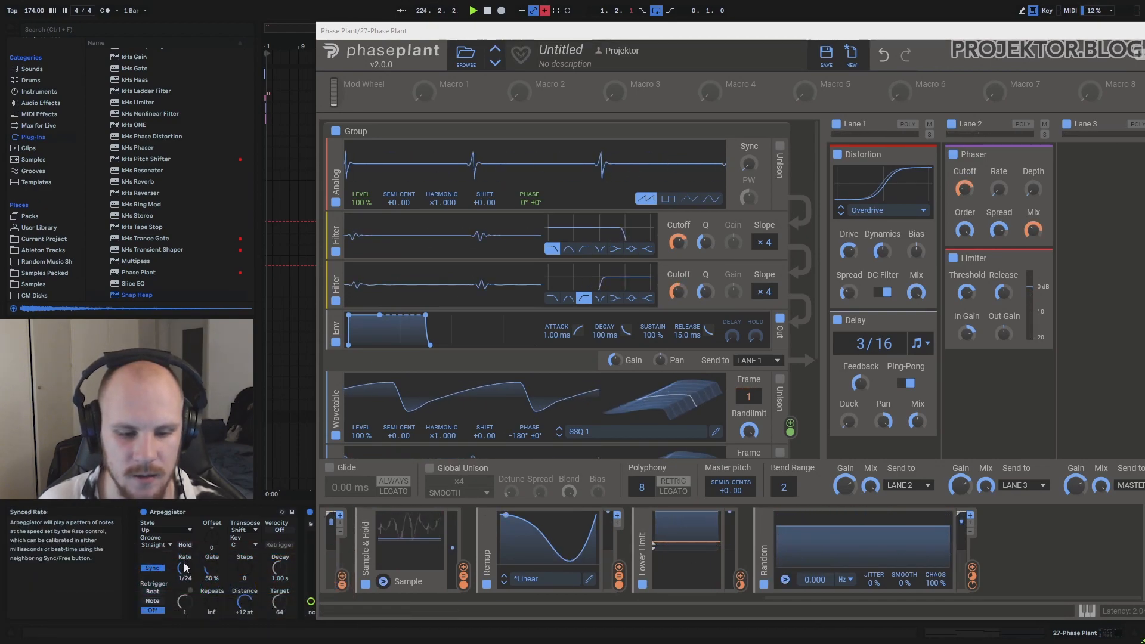
- Examine the Random modulator's trigger threshold and Note Trigger options
left_click(784, 580)
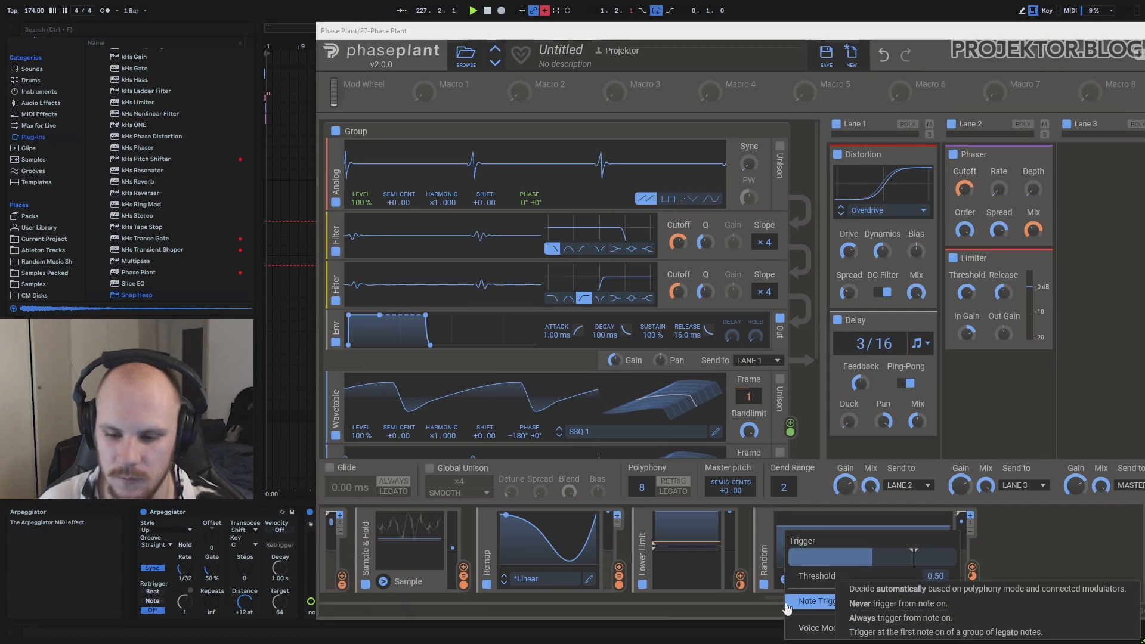
left_click(784, 581)
left_click(786, 581)
mouse_move(867, 607)
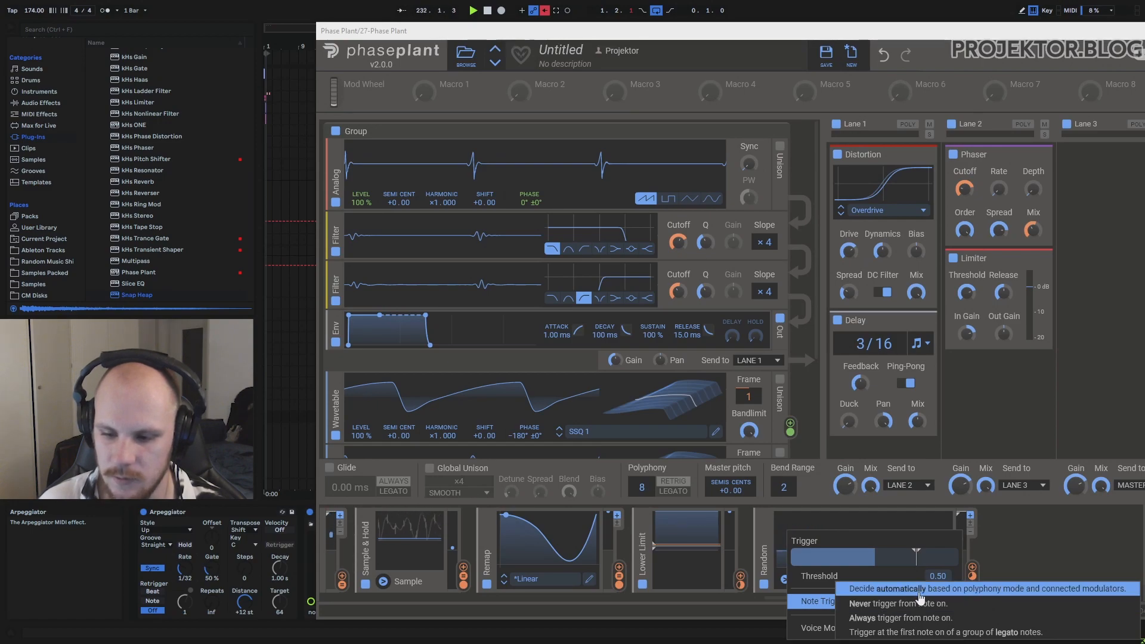
left_click(1058, 519)
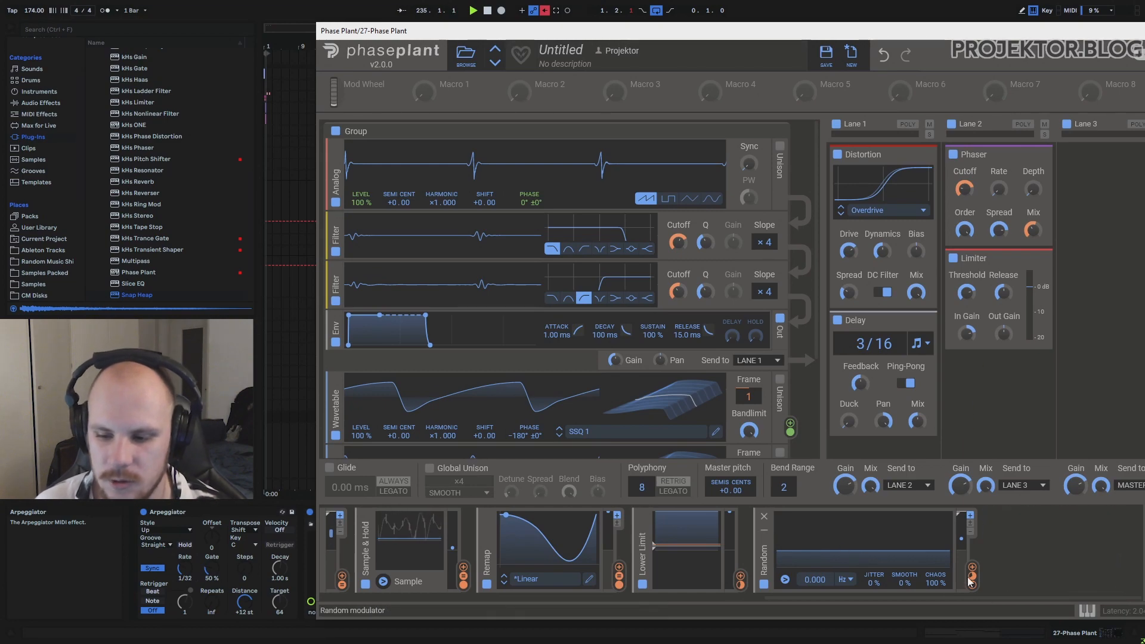
- Review the Random modulator's targets and the generator stack down to the two wavetable oscillators
mouse_move(972, 576)
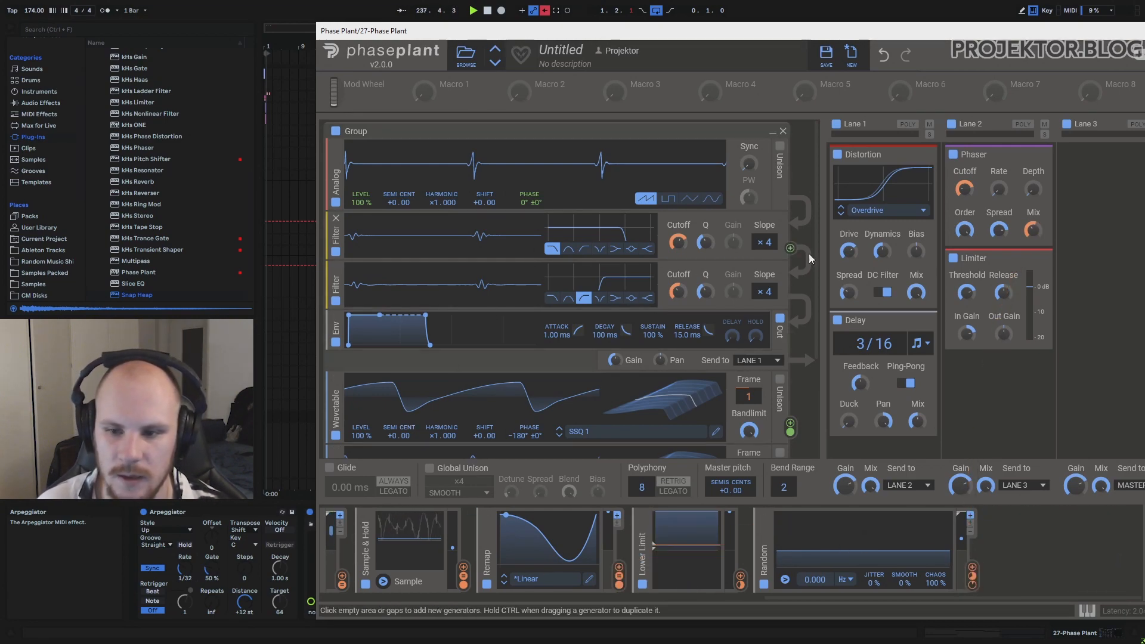
scroll(817, 234, "down", 3)
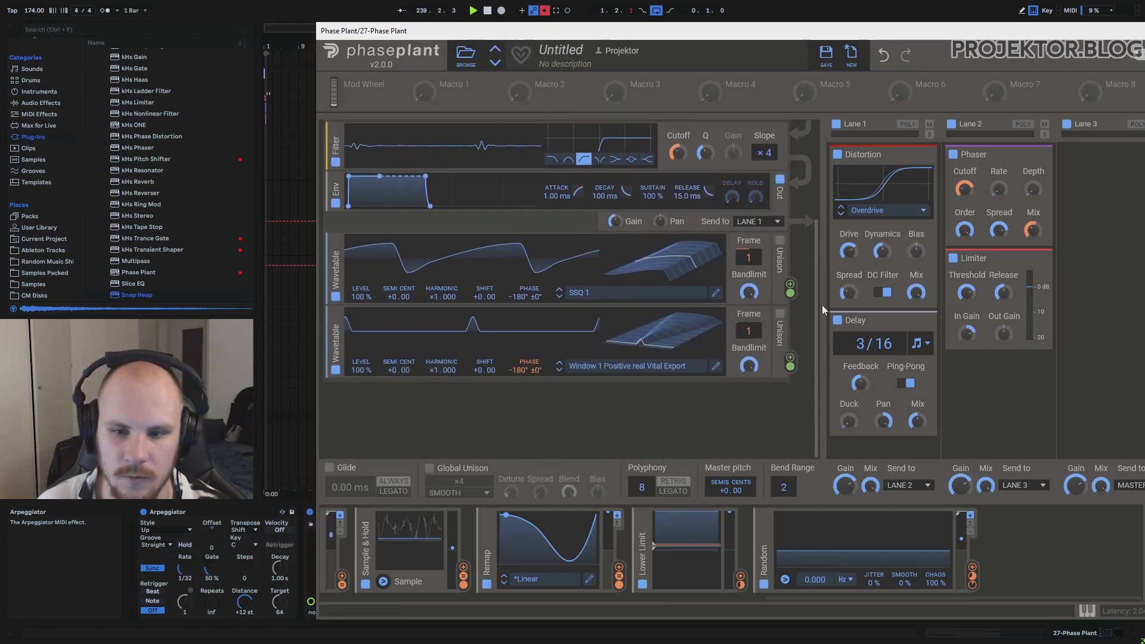
scroll(822, 306, "up", 3)
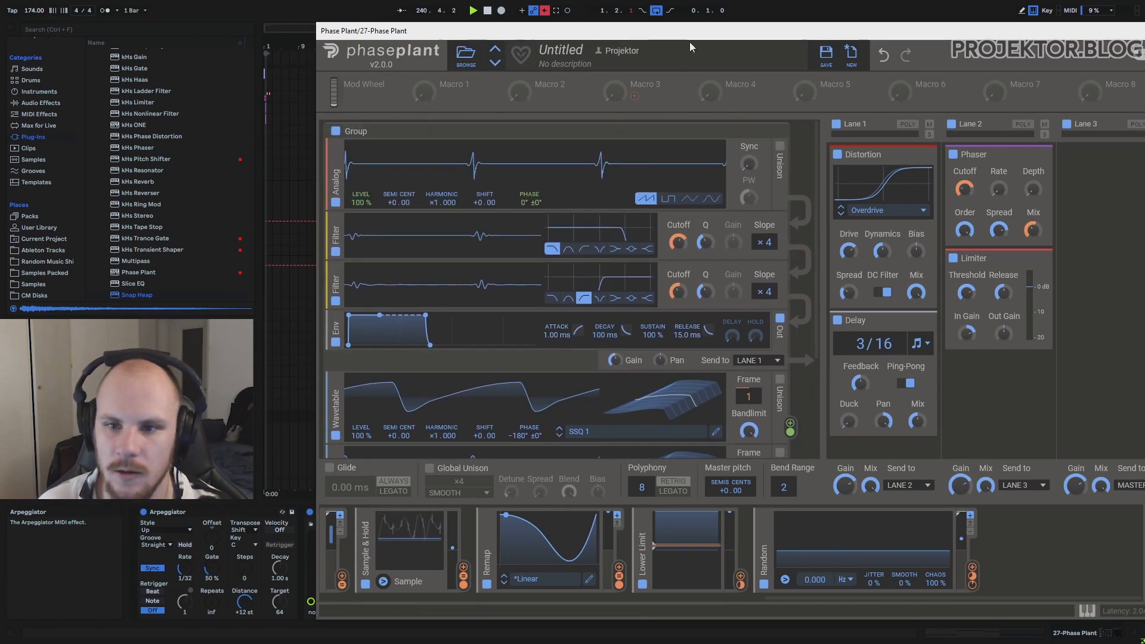
left_click_drag(690, 31, 620, 31)
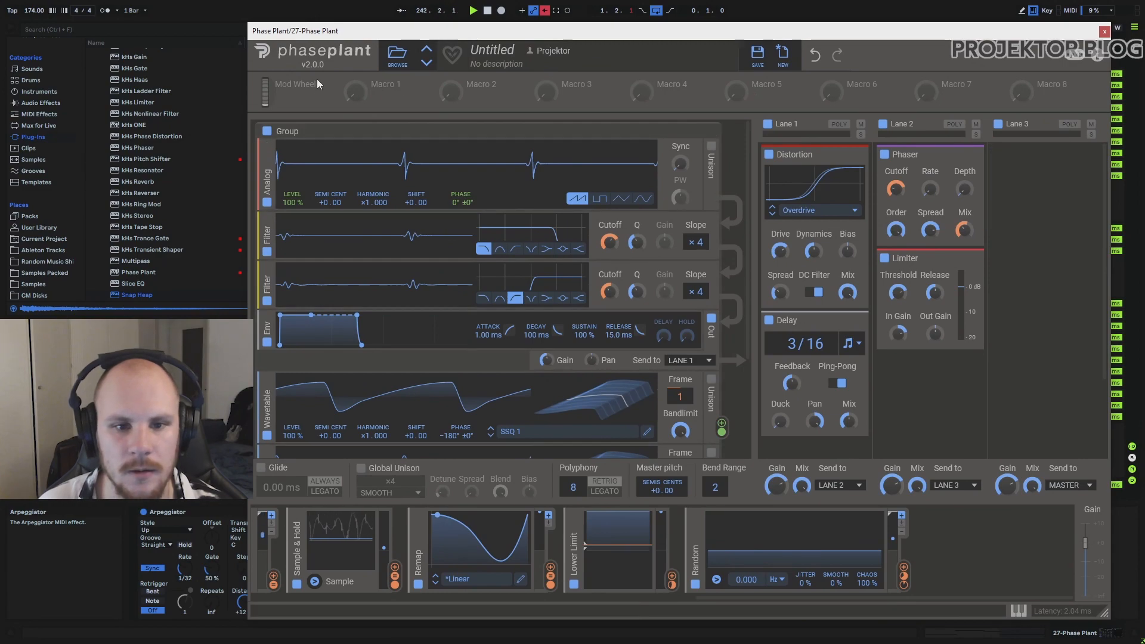